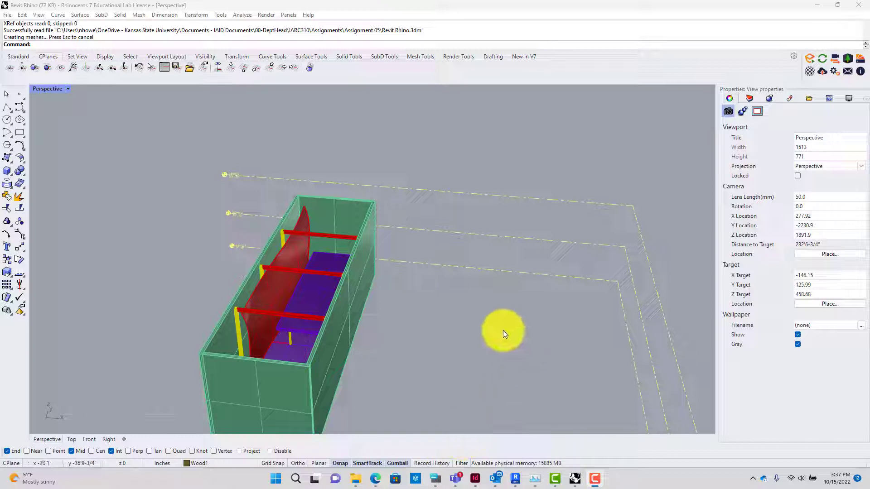
scroll(455, 347, "down", 2)
scroll(394, 358, "up", 8)
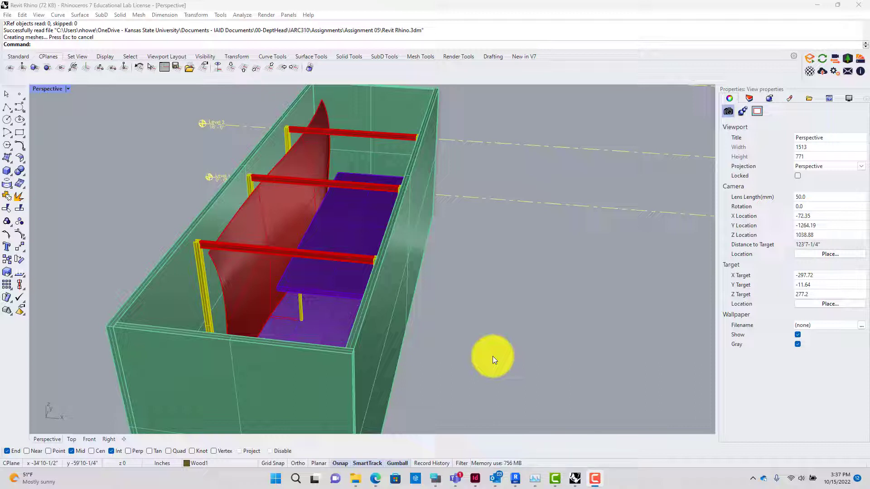
scroll(473, 358, "down", 4)
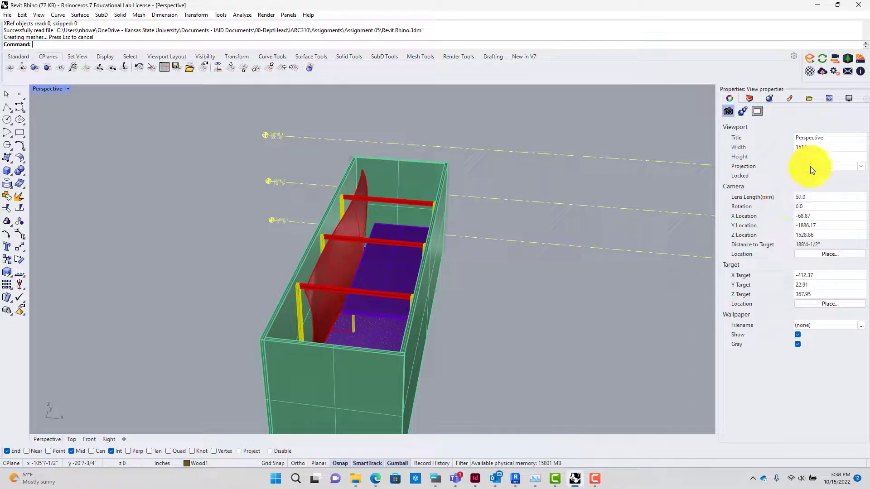
- Set the perspective camera's lens length to 24 mm
left_click(809, 196)
type("24")
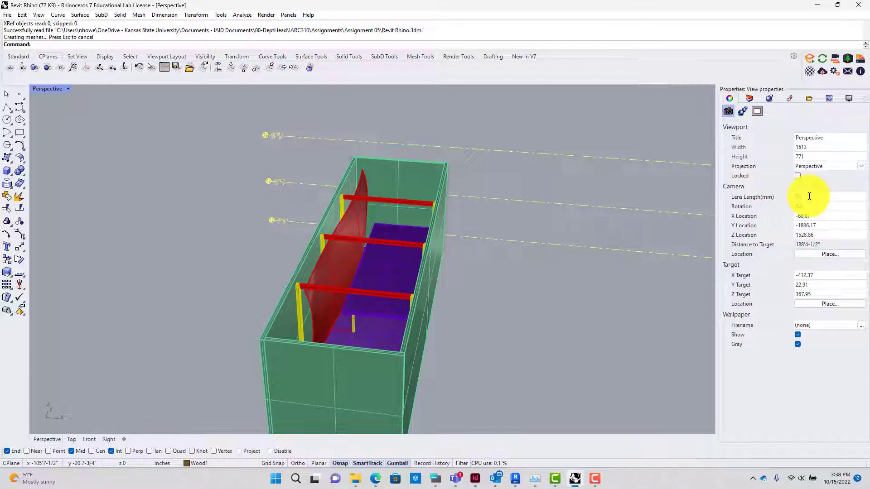
key("Return")
scroll(401, 291, "up", 13)
middle_click(404, 289)
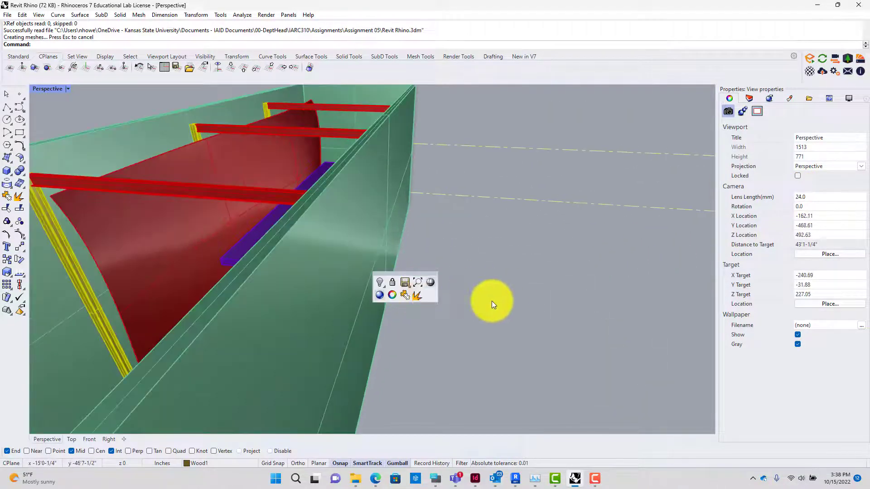
scroll(522, 296, "down", 9)
- Change the colour of all the linked building layers, from S-BEAM down to the last A-FLOR layer, to white
left_click(750, 98)
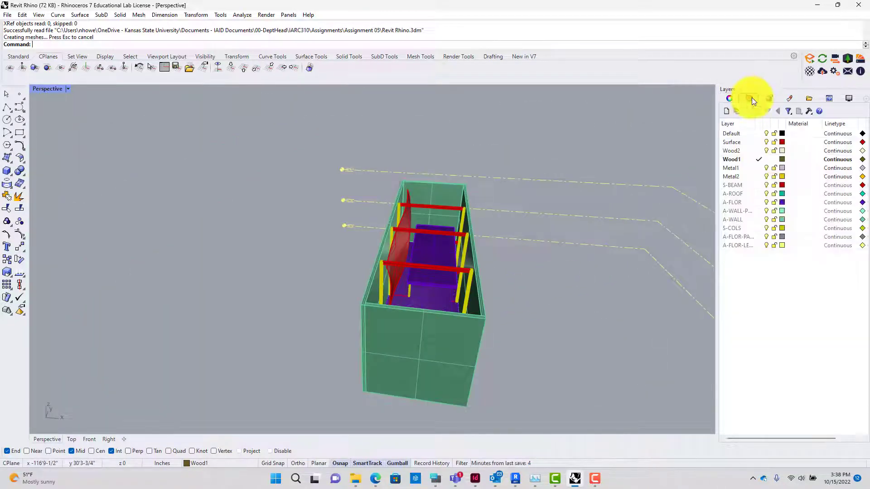
left_click(738, 185)
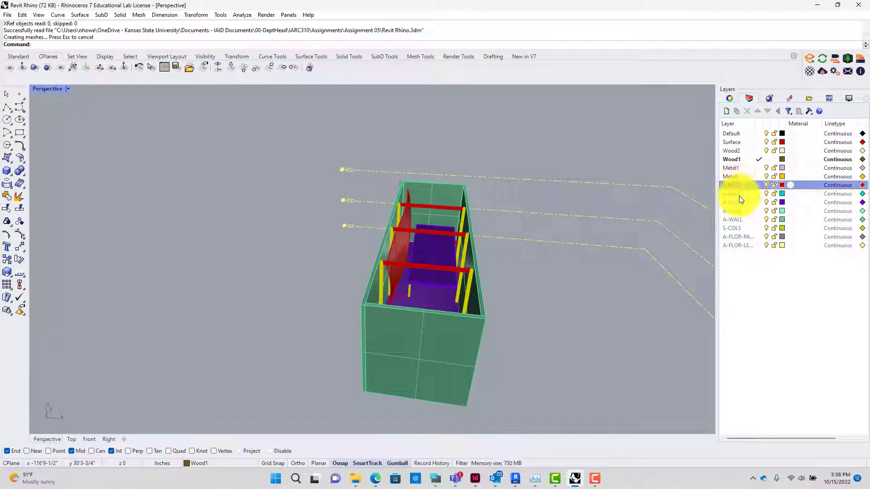
left_click(735, 244, "shift")
left_click(782, 245)
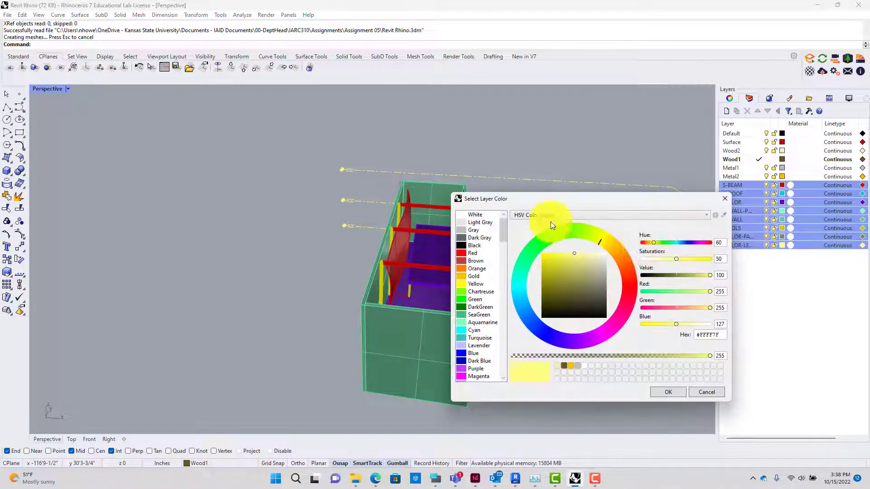
left_click(669, 392)
scroll(440, 262, "up", 5)
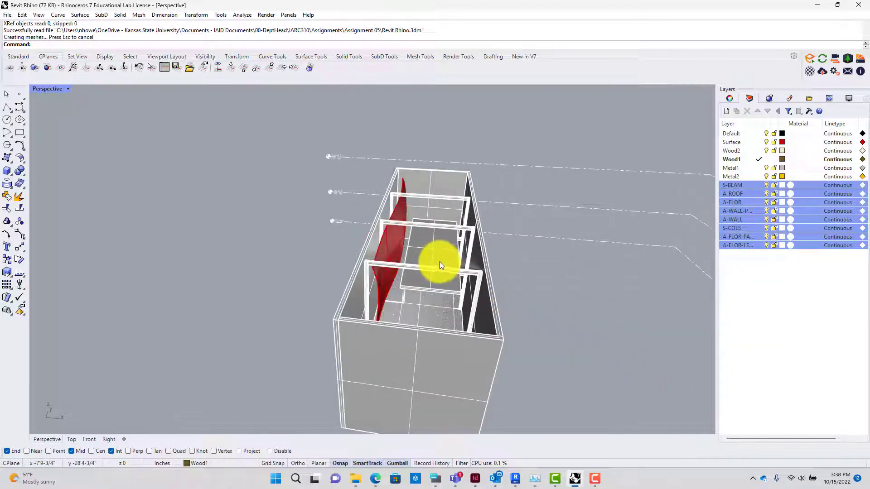
middle_click(443, 260)
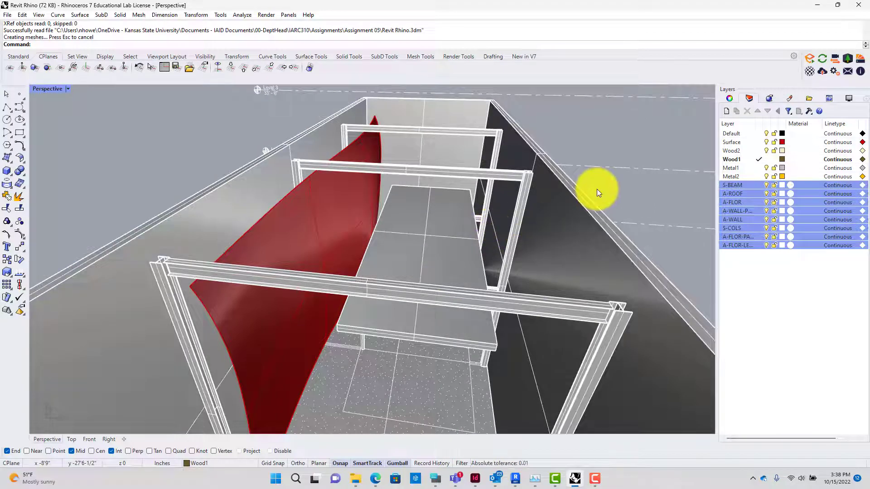
right_click_drag(621, 205, 618, 153)
scroll(618, 153, "down", 5)
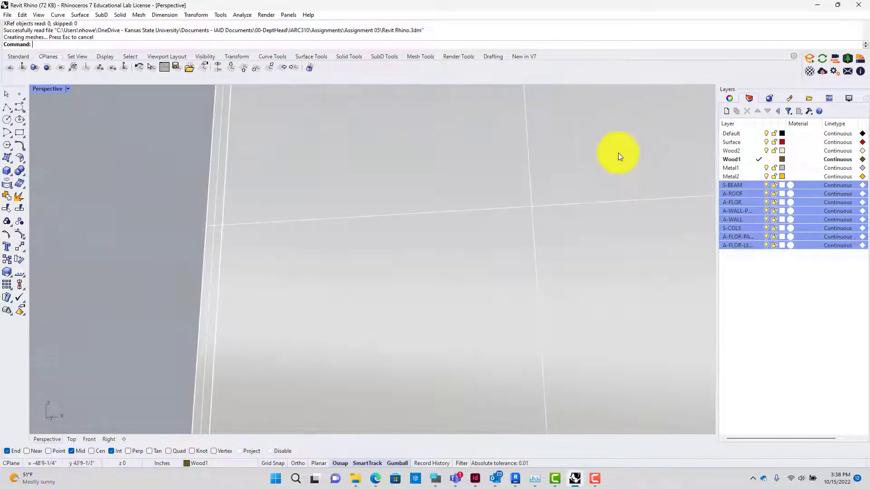
scroll(592, 192, "up", 2)
scroll(592, 195, "down", 5)
right_click_drag(585, 203, 550, 325)
- In the Front view, create a clipping plane slightly larger than the building's outline
type("Clikpp")
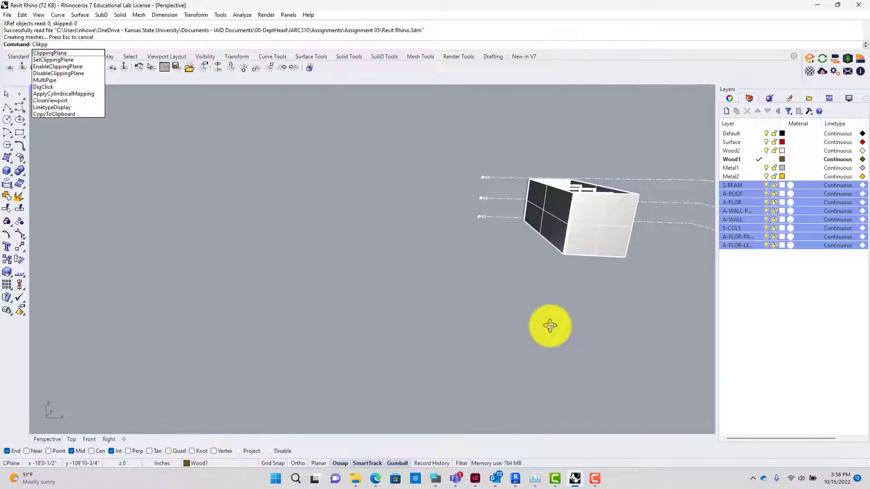
key("Escape")
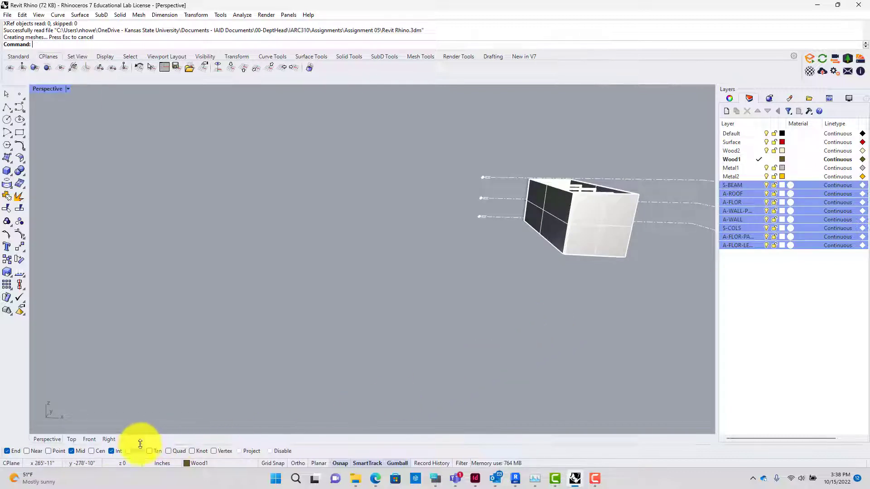
left_click(89, 440)
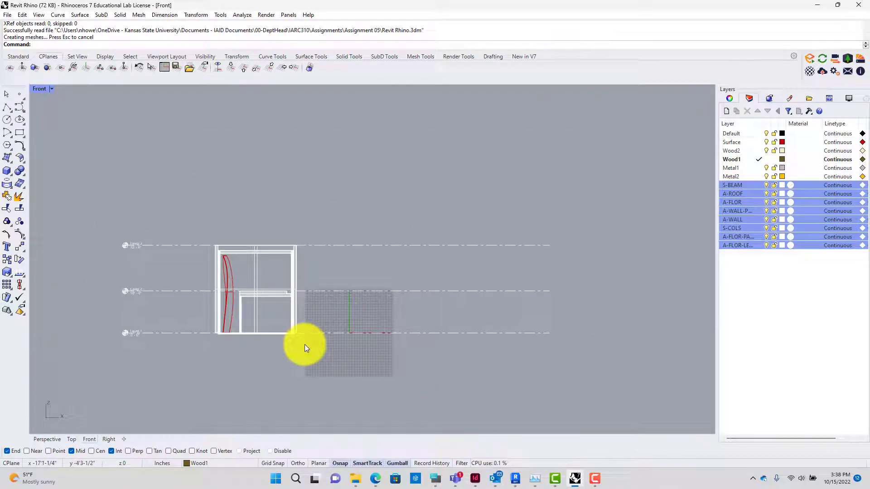
type("ClippingPlane")
key("Return")
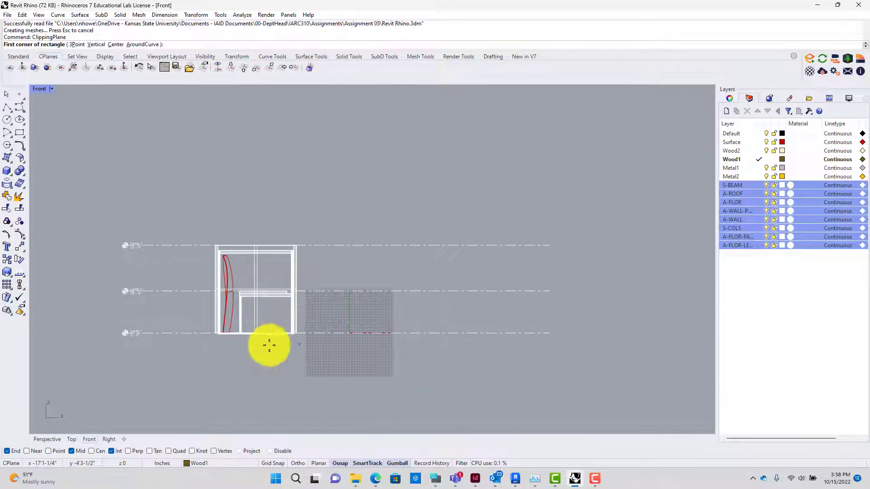
left_click(188, 361)
left_click(353, 257)
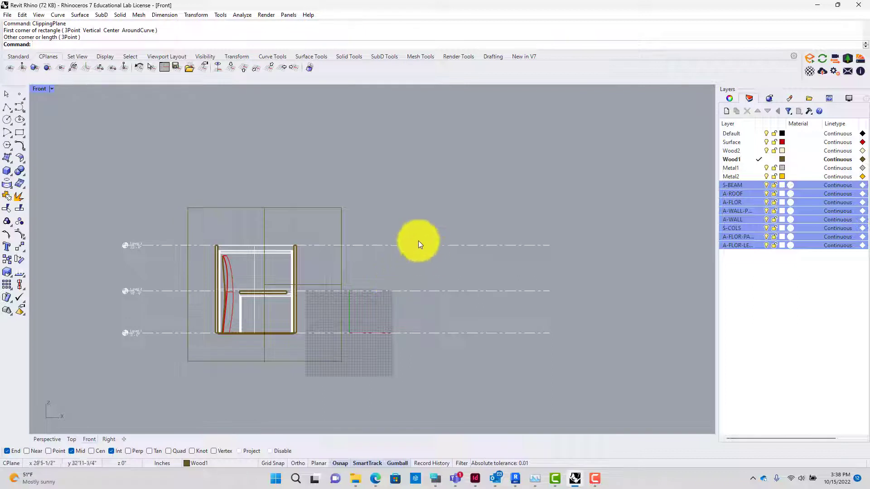
- Move the clipping plane to the Default layer
left_click(335, 210)
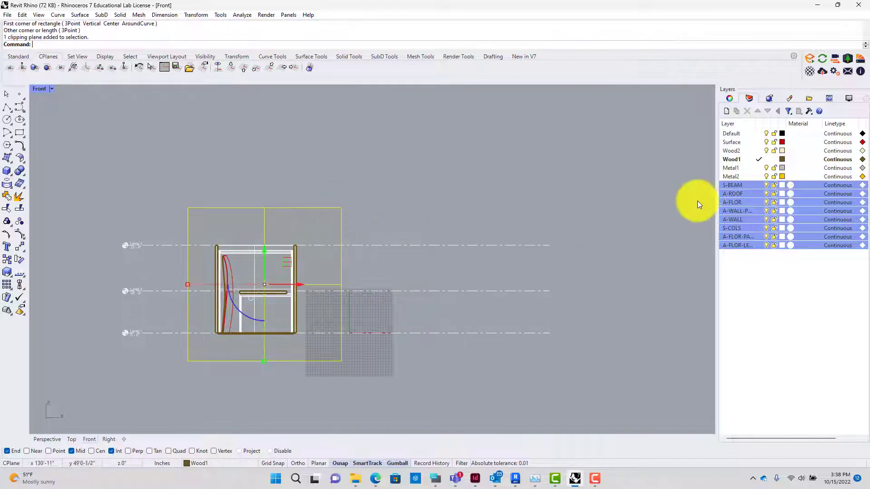
right_click(747, 133)
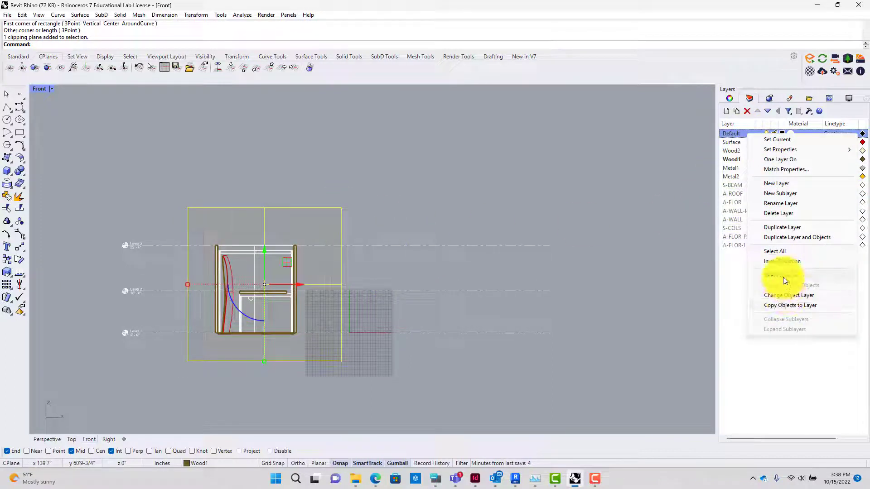
left_click(786, 296)
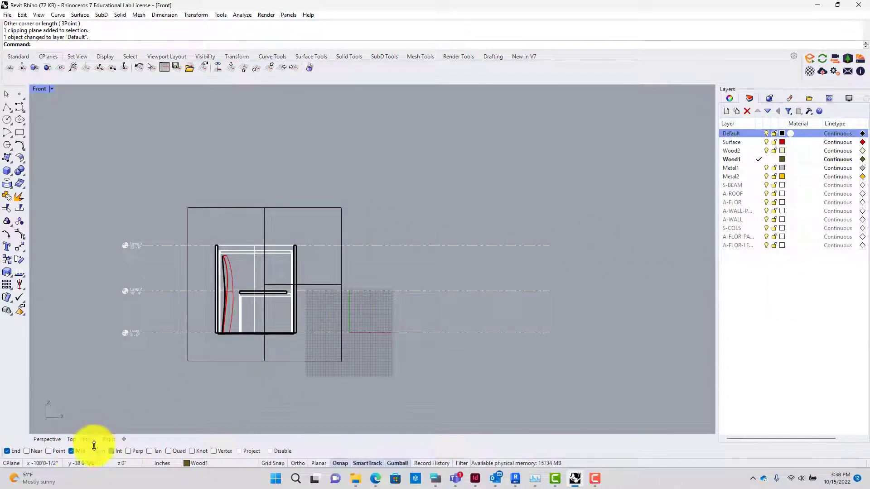
- Make the clipping plane clip the Perspective view and stop clipping the Front view
double_click(53, 439)
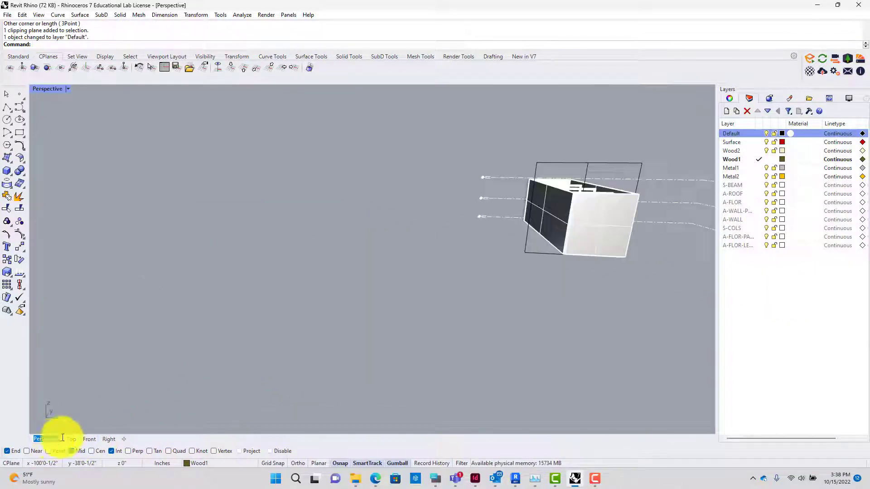
left_click(530, 231)
left_click(731, 98)
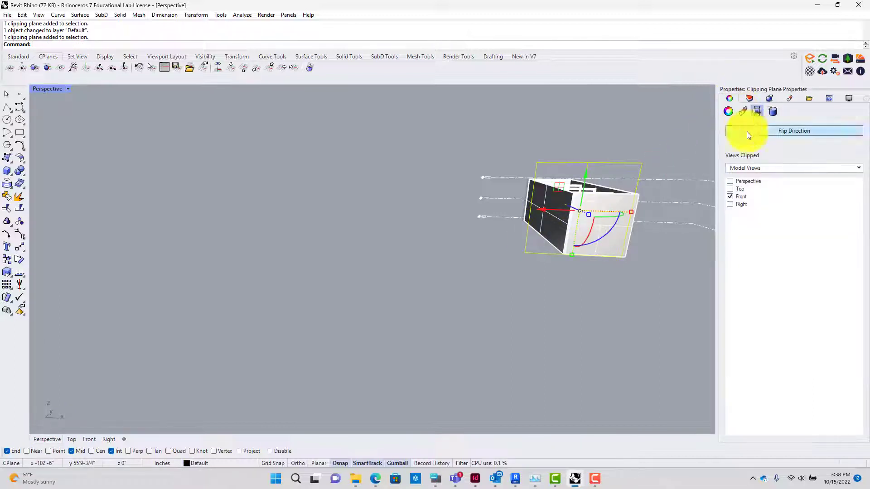
left_click(732, 182)
left_click(730, 195)
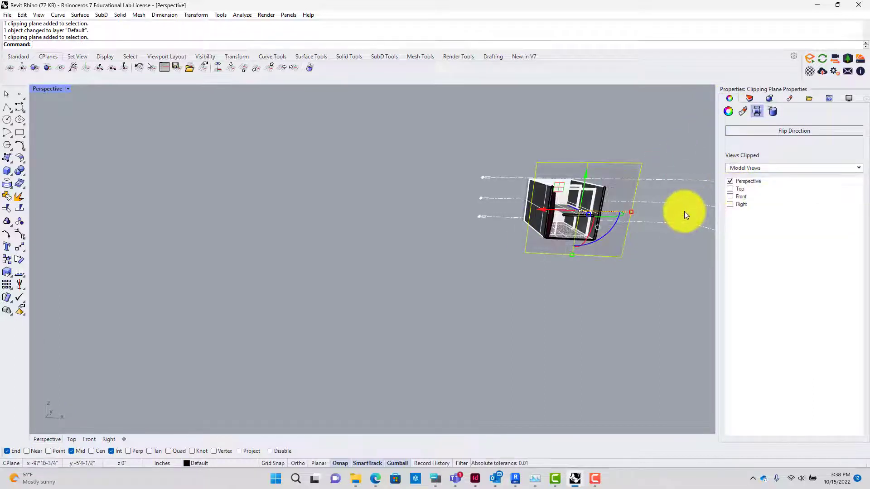
left_click(657, 257)
- Move the clipping plane along the building's length toward its near end, exposing more of the interior
scroll(608, 225, "up", 2)
scroll(608, 225, "up", 4)
scroll(570, 224, "down", 2)
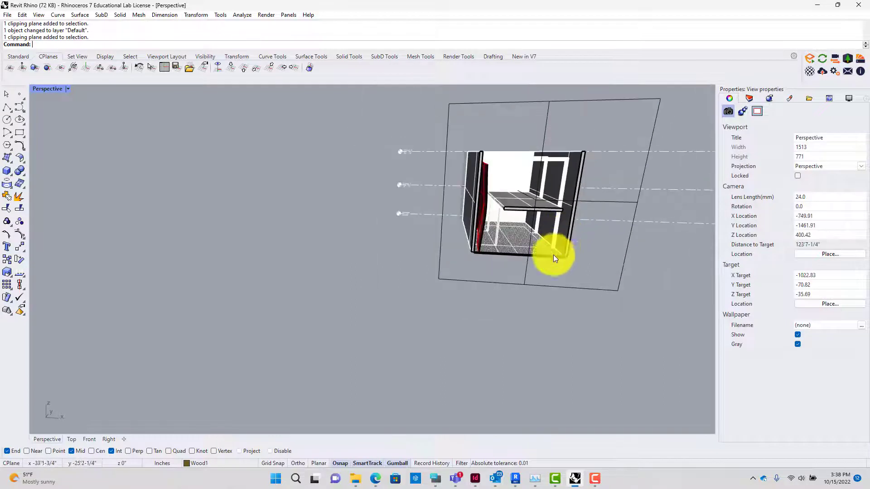
left_click(525, 284)
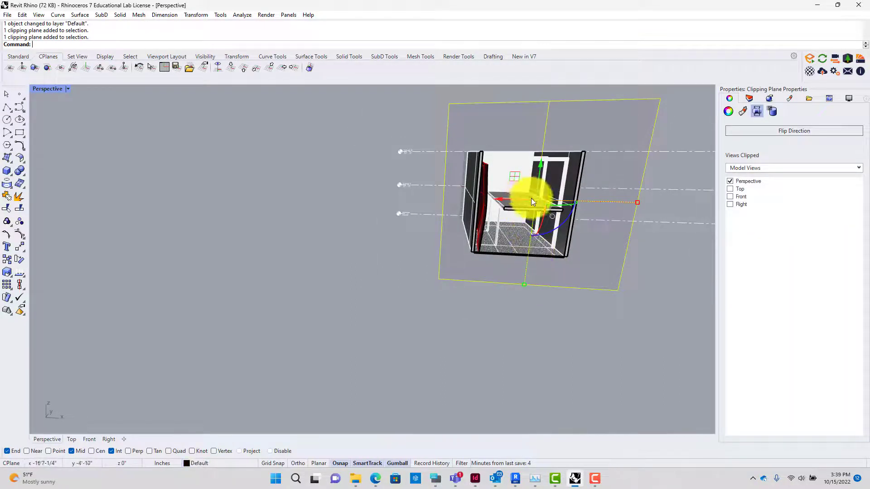
left_click_drag(531, 198, 559, 223)
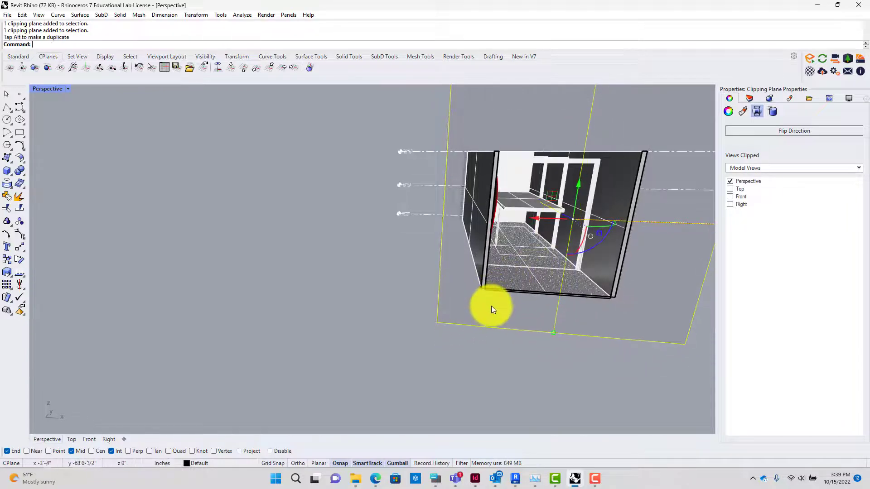
left_click(491, 306)
- Examine the clipped interior from inside the building, looking lengthwise toward the end wall, and check the floor plan block
scroll(507, 231, "up", 5)
scroll(526, 225, "down", 5)
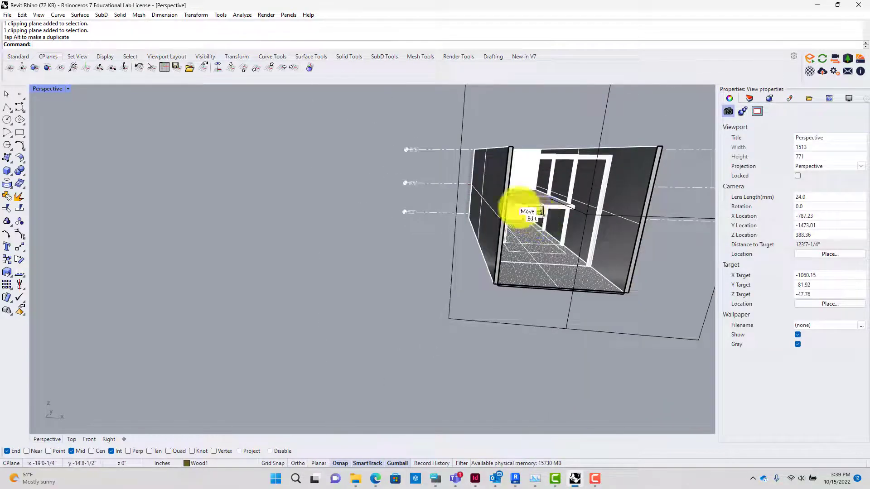
right_click_drag(388, 151, 294, 151)
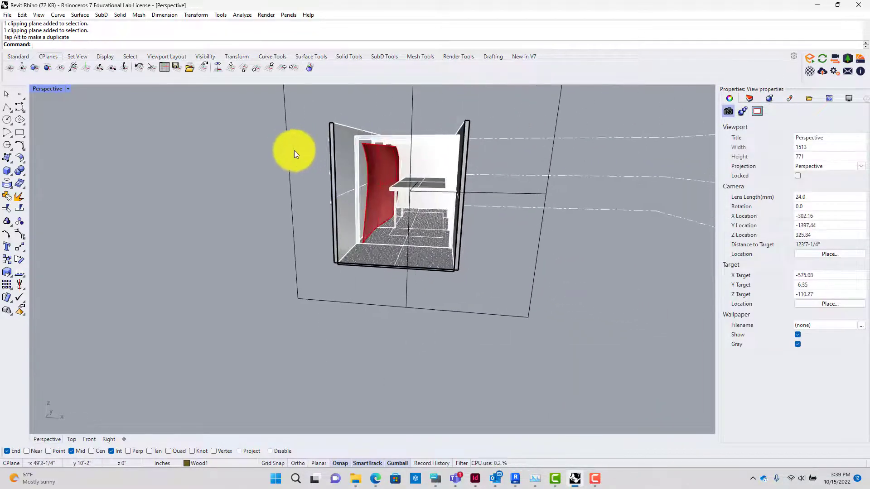
scroll(364, 183, "up", 8)
right_click_drag(363, 183, 431, 193)
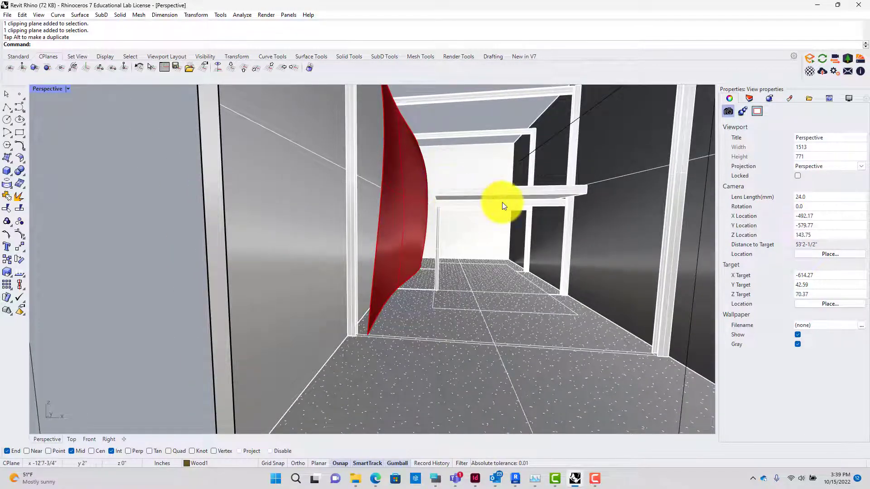
right_click_drag(501, 202, 377, 172, "shift")
scroll(386, 181, "up", 10)
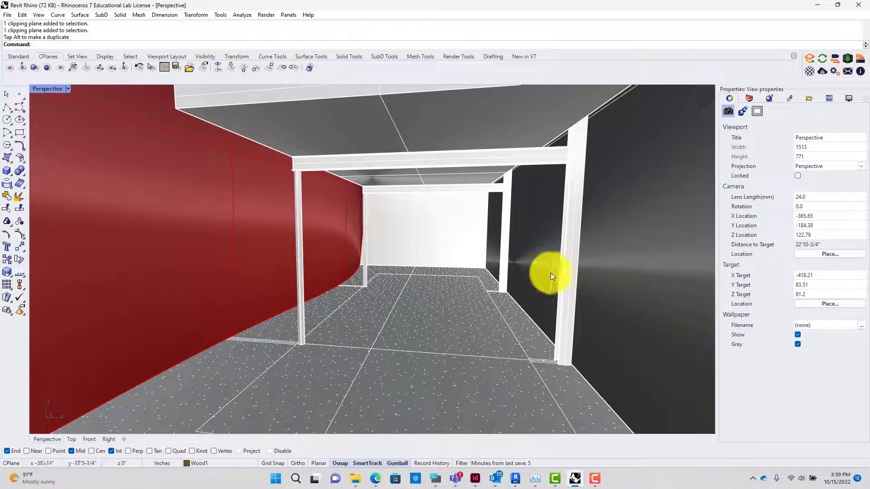
scroll(574, 276, "down", 4)
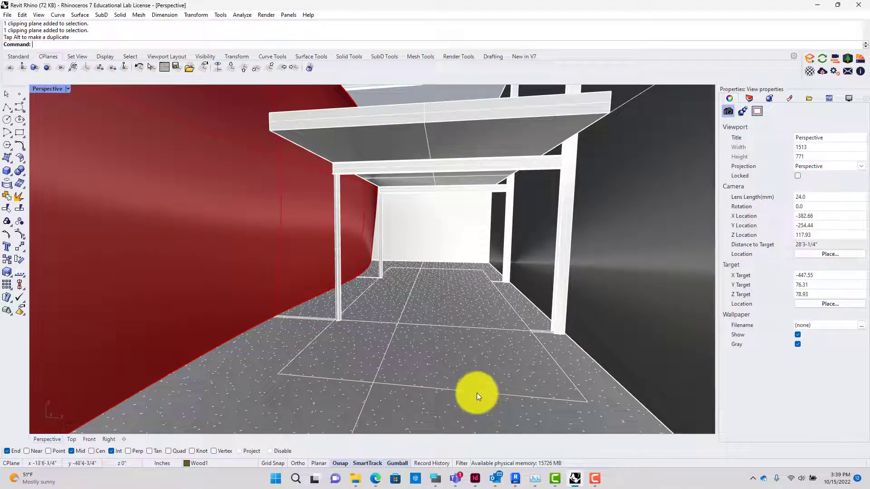
left_click(477, 393)
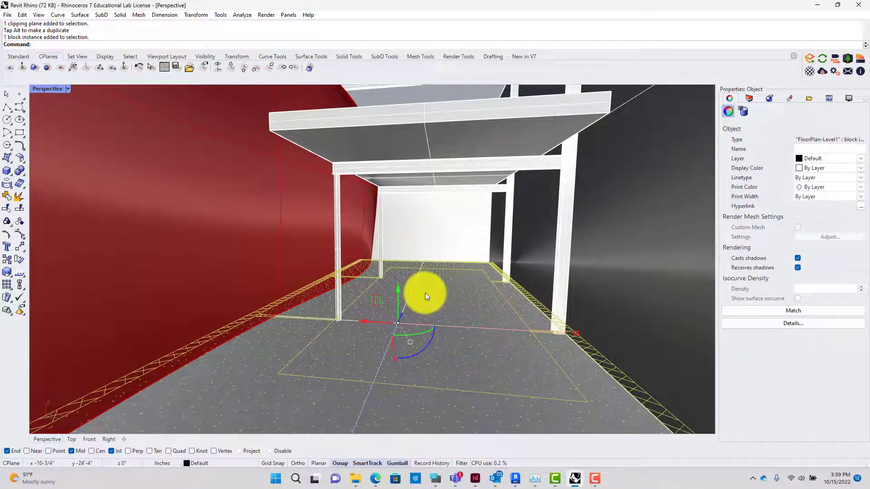
key("Escape")
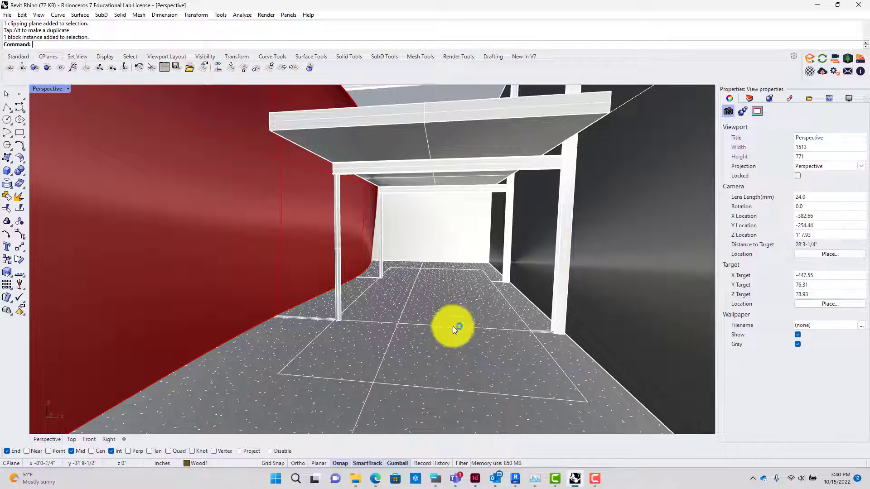
- Draw a small solid box by base corners and height on the interior floor near the front of the platform
right_click_drag(453, 326, 449, 330, "shift")
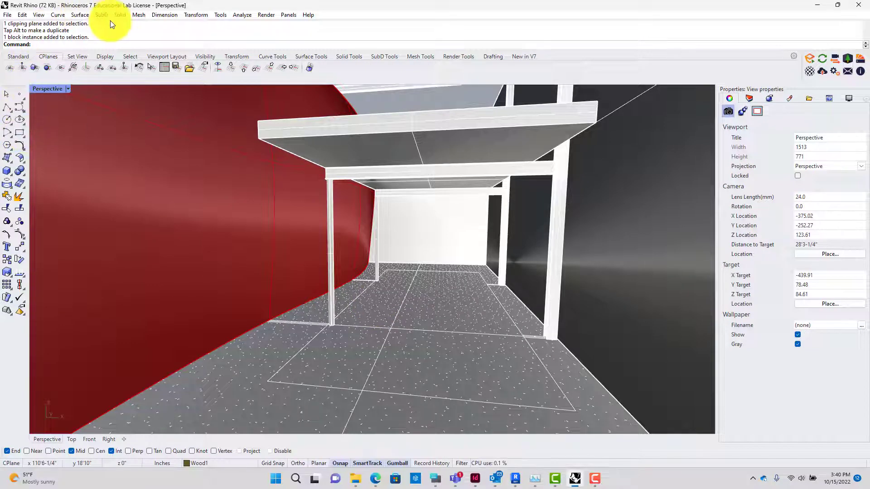
left_click(120, 15)
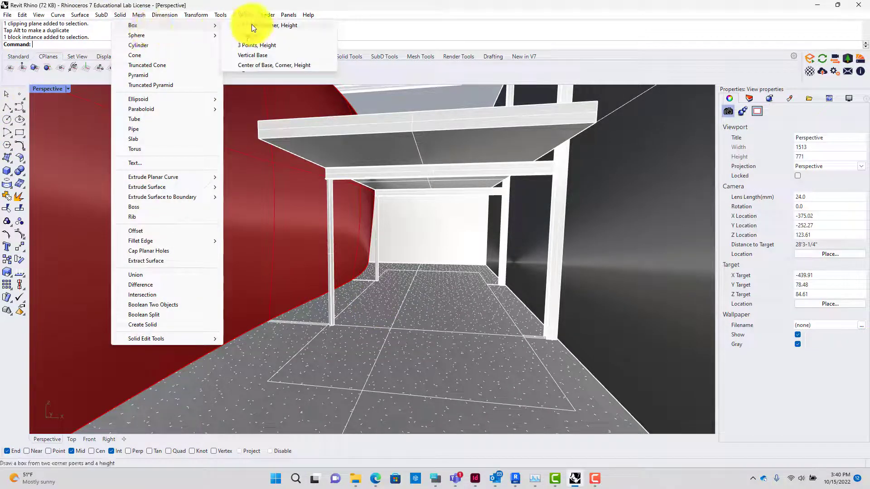
left_click(263, 25)
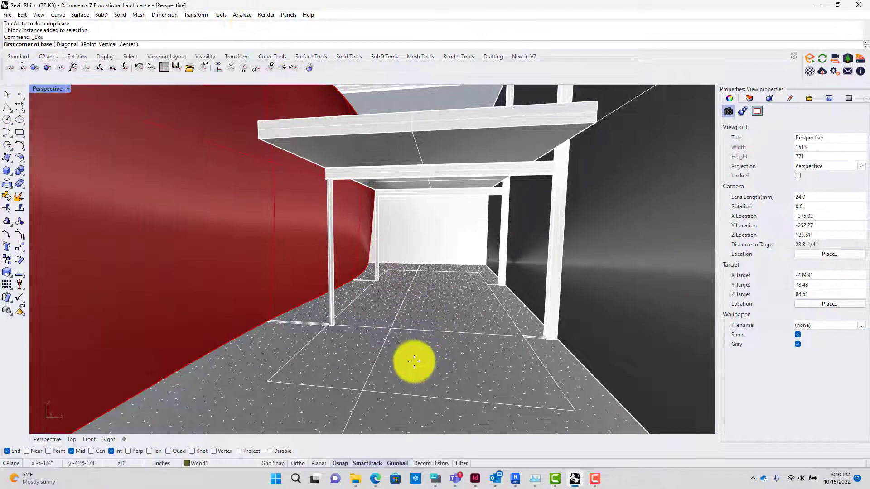
left_click(398, 352)
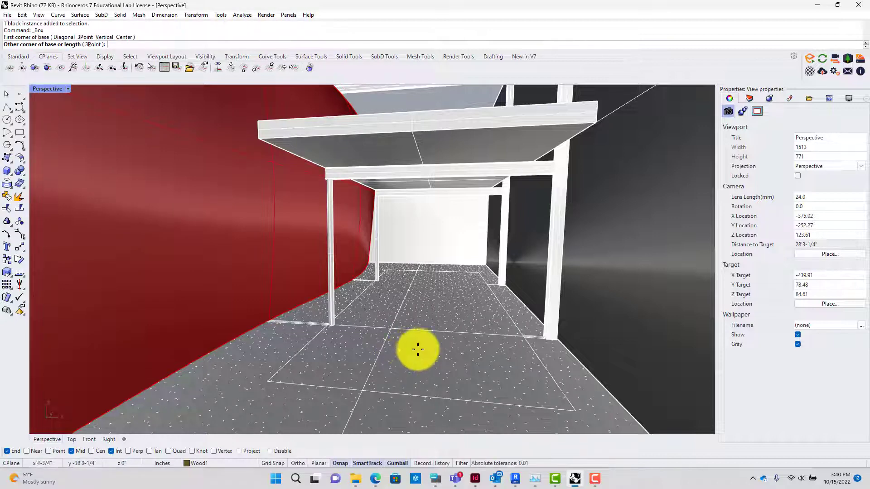
left_click(423, 339)
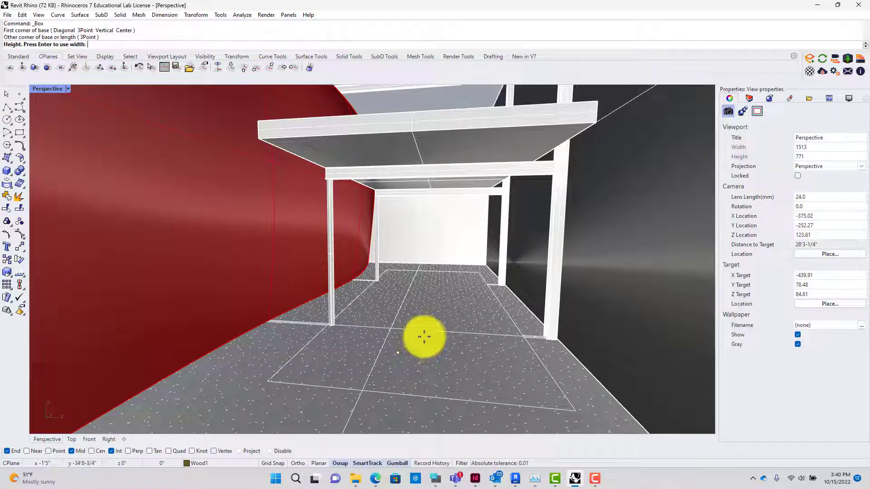
left_click(431, 333)
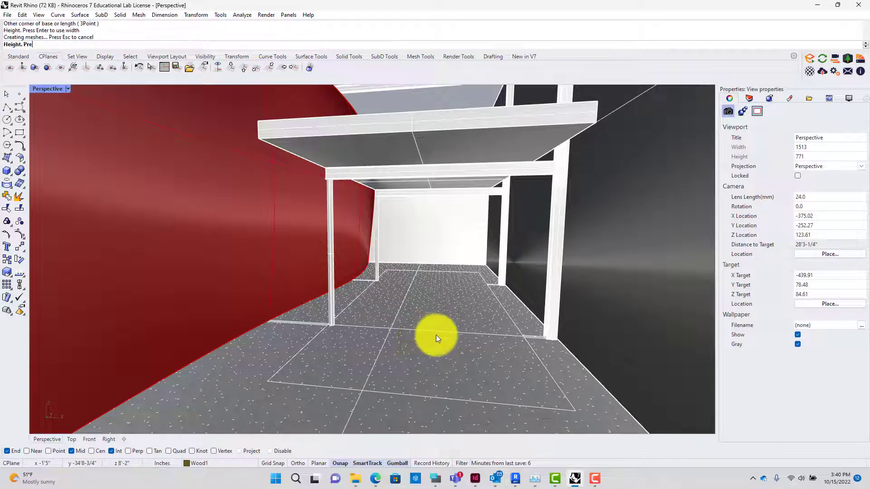
- Locate the box beneath the building and raise it vertically to about floor level
scroll(437, 336, "down", 2)
middle_click(436, 335)
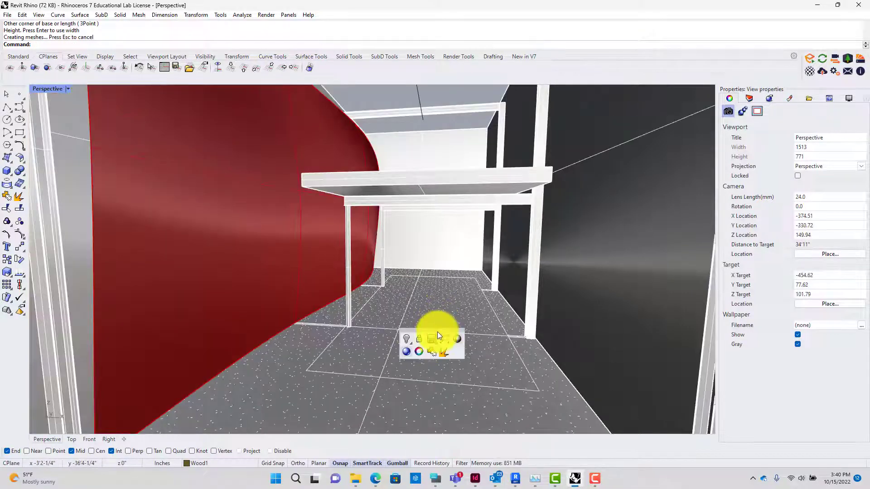
left_click(411, 306)
scroll(413, 322, "down", 8)
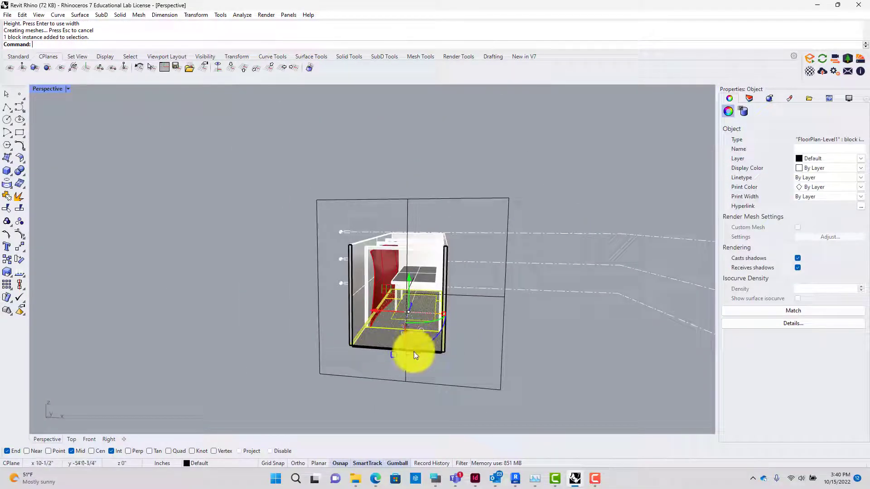
right_click_drag(415, 353, 420, 241)
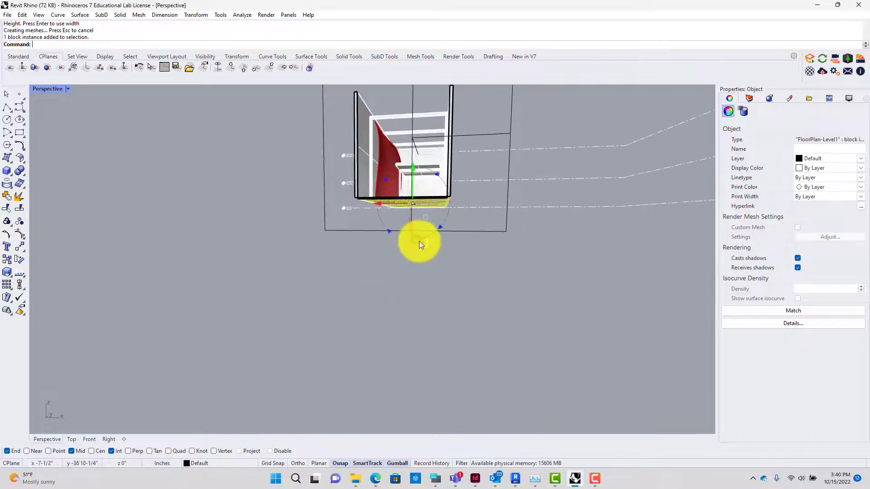
left_click(418, 259)
left_click(417, 248)
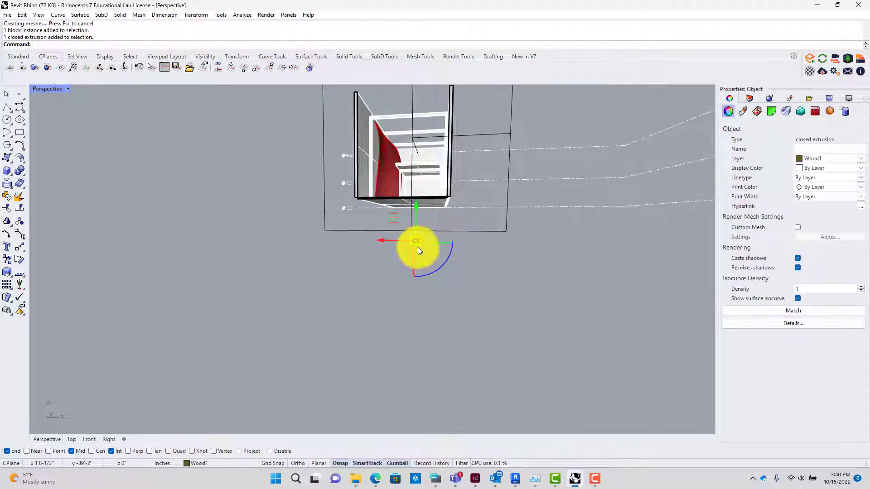
left_click_drag(416, 222, 421, 175)
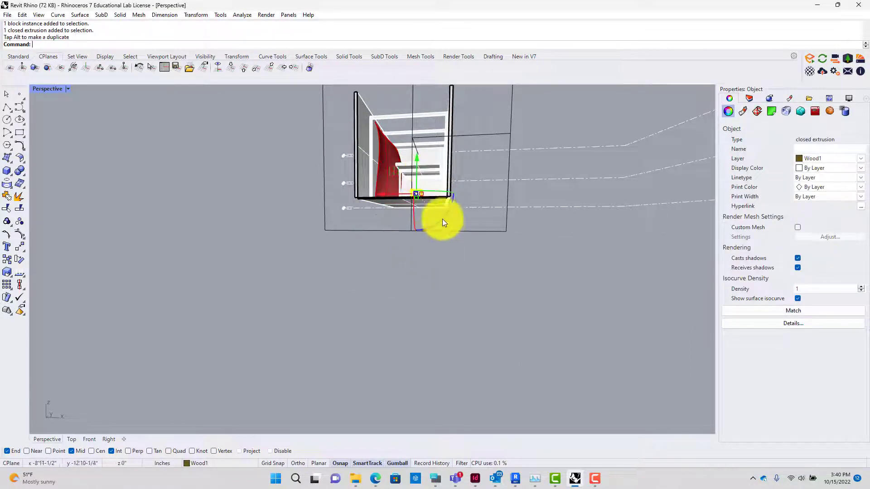
- Reselect the box and raise it a little further so it clears the floor
left_click(453, 239)
scroll(433, 213, "up", 12)
right_click_drag(411, 243, 459, 292, "shift")
scroll(451, 283, "up", 5)
left_click(406, 187)
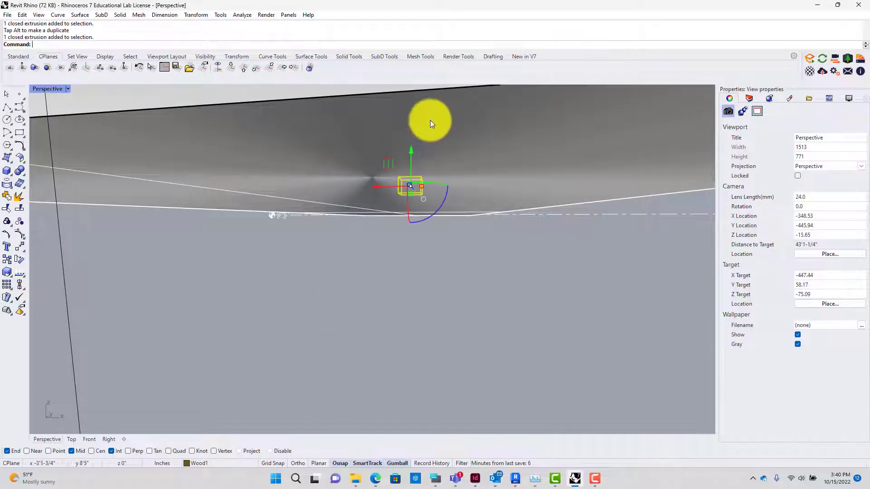
left_click_drag(412, 162, 414, 140)
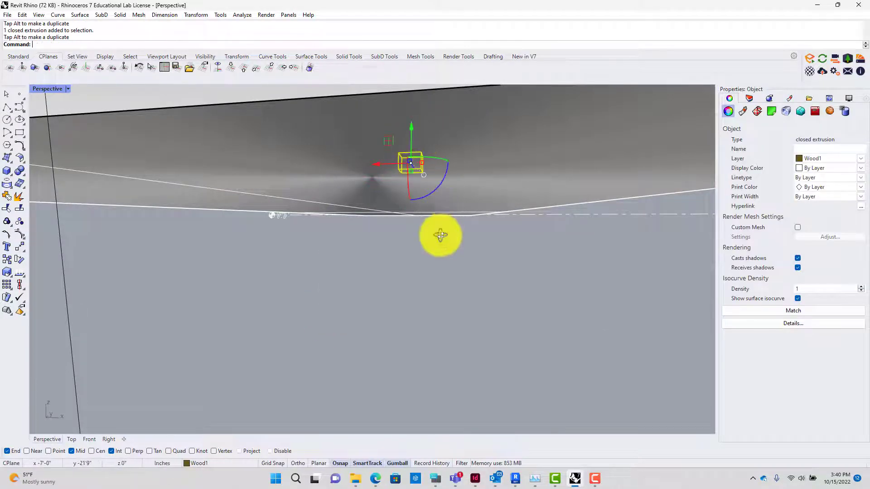
- Move the box along the building's length from the near end into the interior
scroll(447, 258, "down", 5)
scroll(446, 258, "down", 8)
right_click_drag(416, 235, 274, 253)
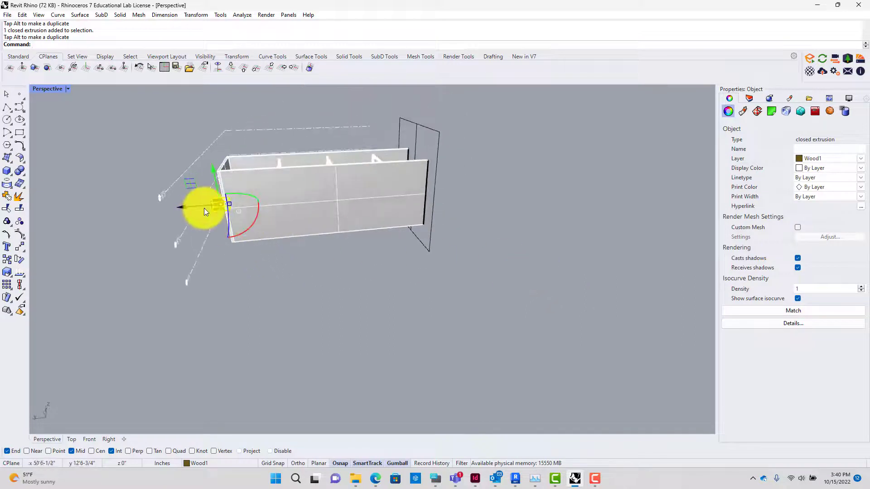
left_click_drag(200, 206, 347, 223)
right_click_drag(398, 239, 158, 216)
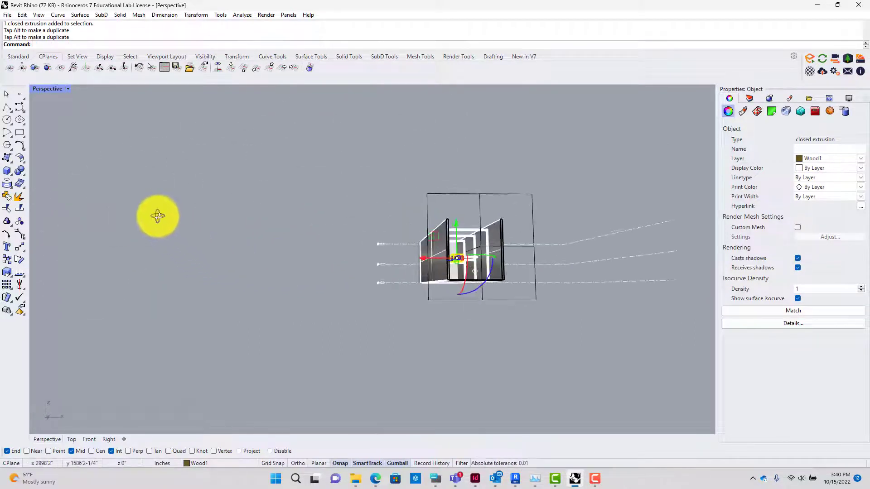
- Scale the box vertically inside the building
scroll(474, 260, "up", 5)
left_click_drag(432, 248, 437, 292)
scroll(435, 288, "up", 3)
scroll(437, 290, "up", 2)
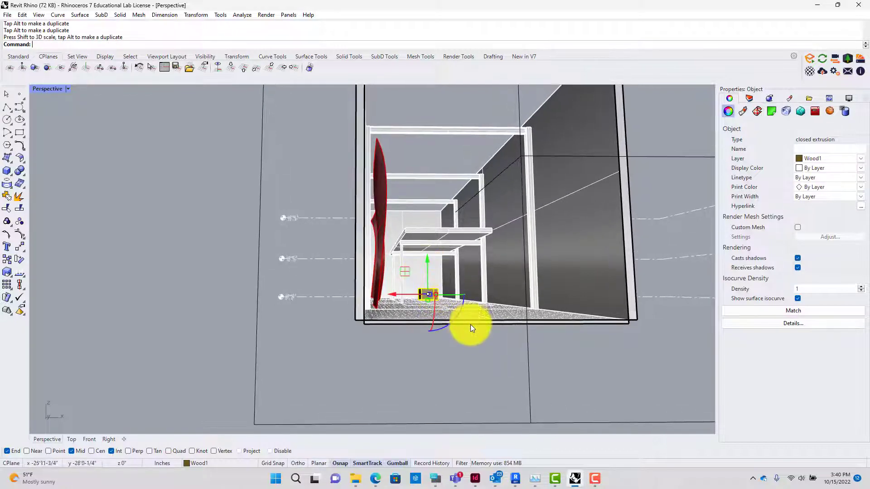
- Select everything, zoom the view to the selection, and close in on the box inside the building
key("Escape")
key("ctrl+a")
type("zs")
key("Return")
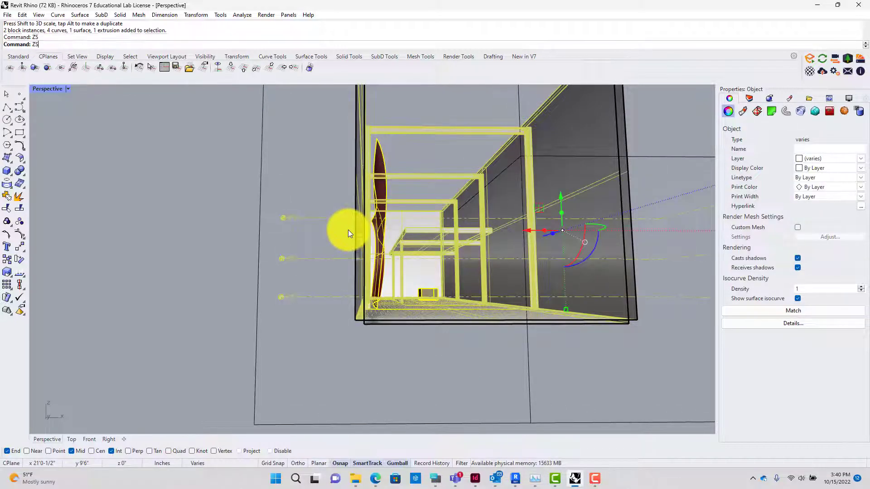
left_click(392, 345)
right_click_drag(392, 344, 349, 340)
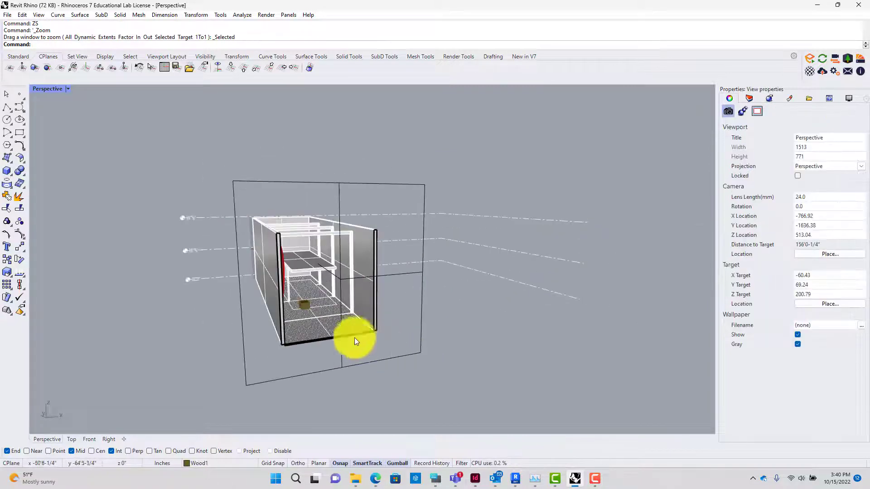
scroll(311, 305, "up", 5)
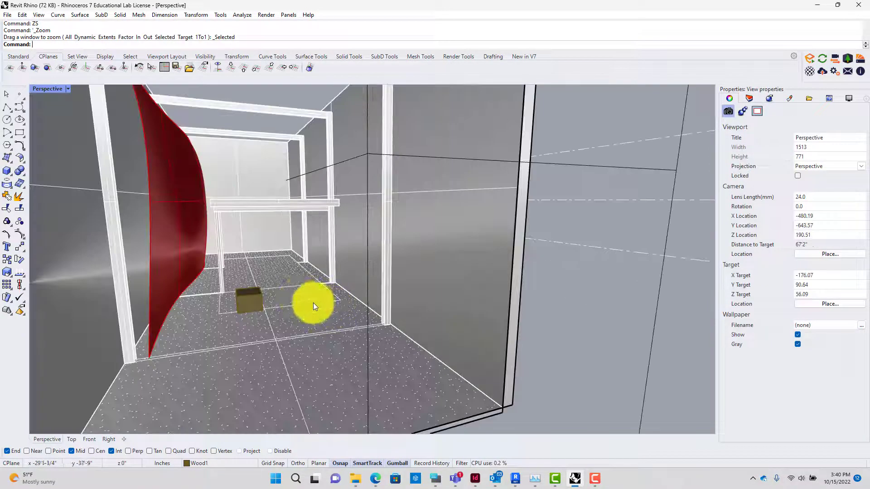
- Move the box to the Default layer
left_click(258, 305)
left_click(752, 97)
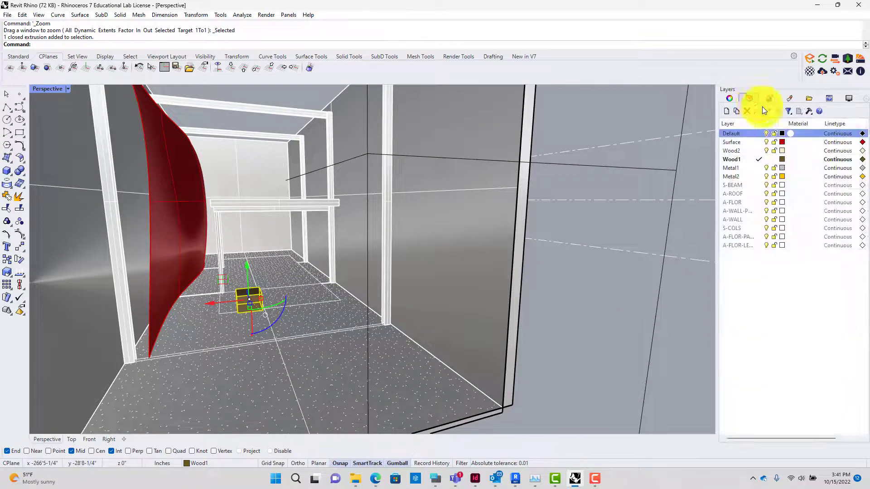
right_click(746, 133)
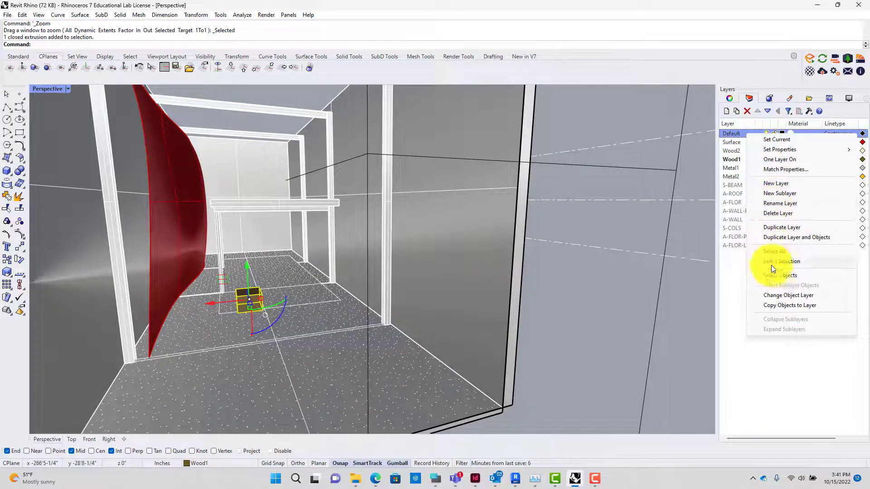
left_click(779, 296)
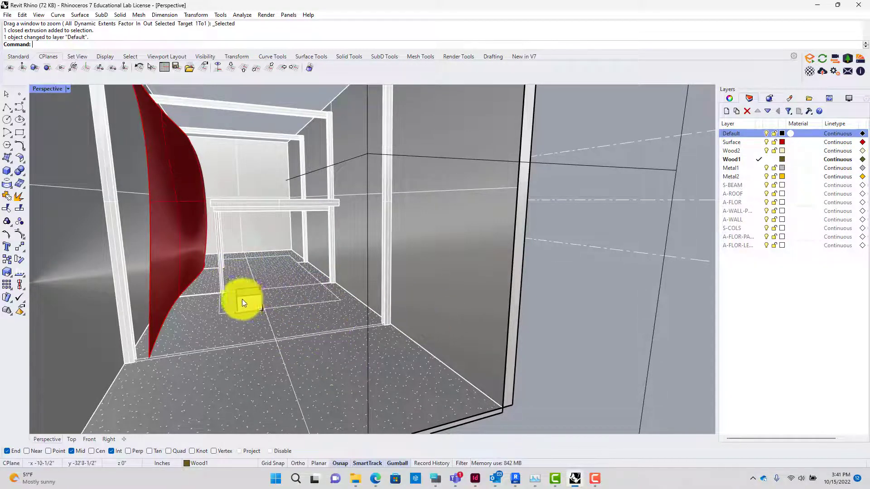
right_click_drag(245, 300, 264, 312, "shift")
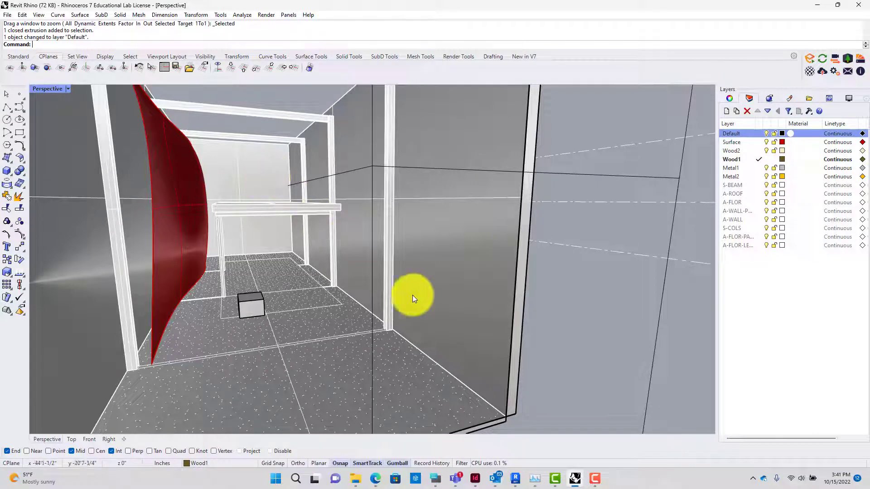
- Test how the building block, the box and the floor plan block select individually, shifting the box slightly across the floor
left_click(471, 341)
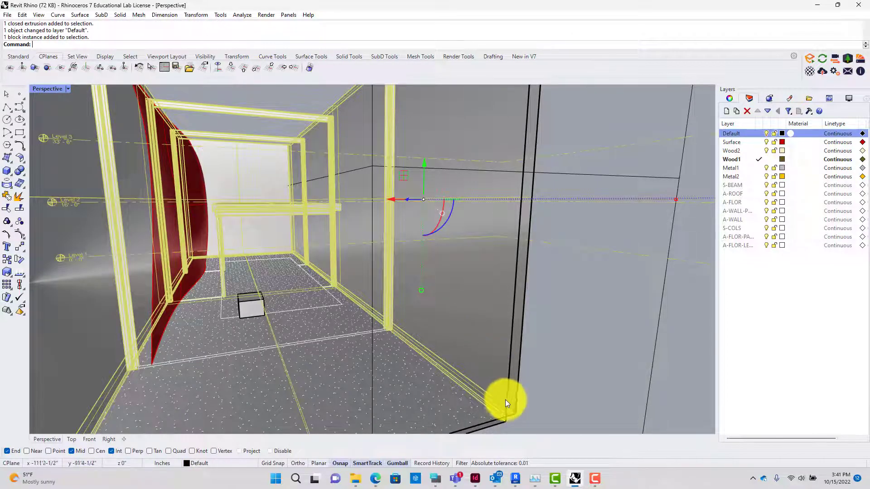
left_click(556, 333)
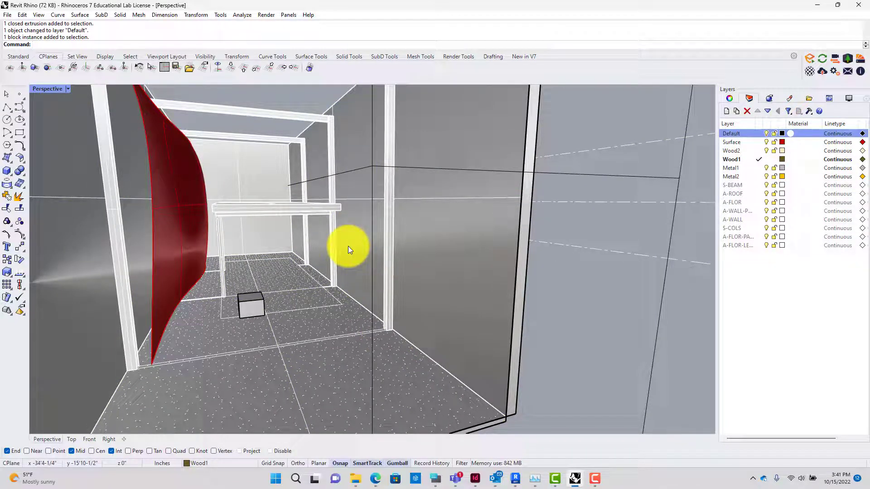
left_click(253, 306)
scroll(253, 306, "up", 5)
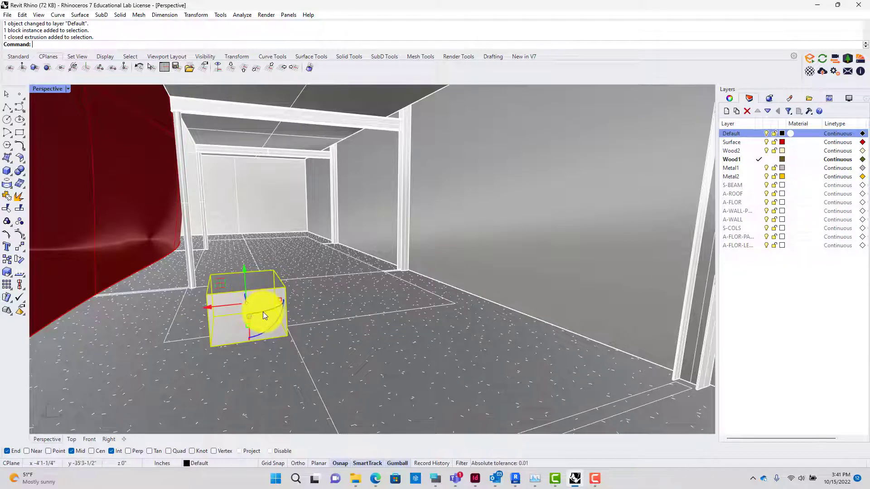
left_click_drag(263, 312, 271, 310)
scroll(314, 286, "down", 3)
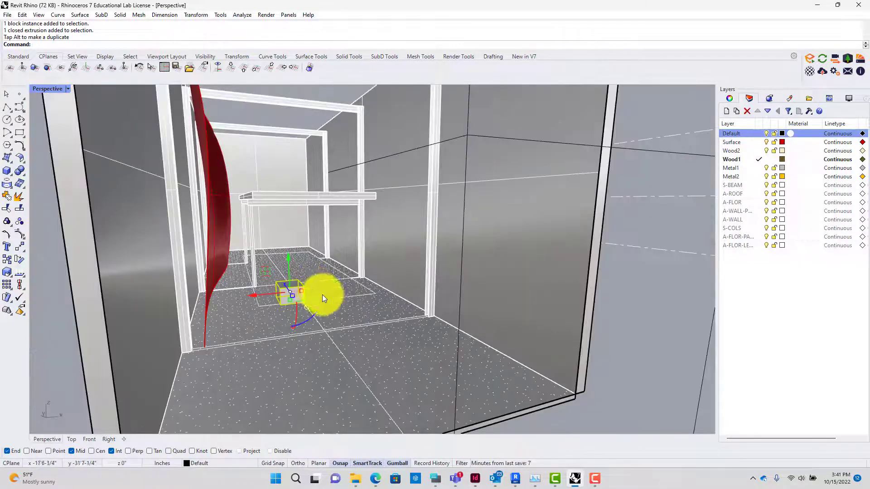
left_click(330, 307)
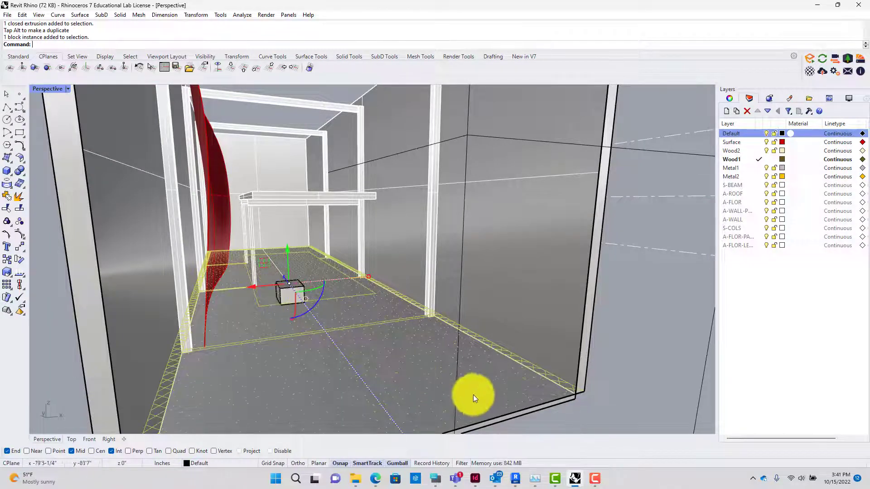
key("Escape")
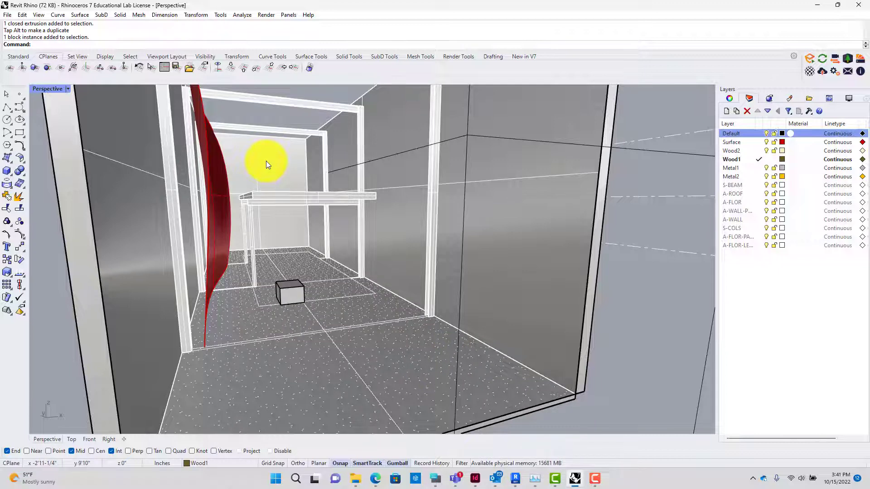
- Start importing a command alias file from the Aliases options, going to the OneDrive folder
key("Return")
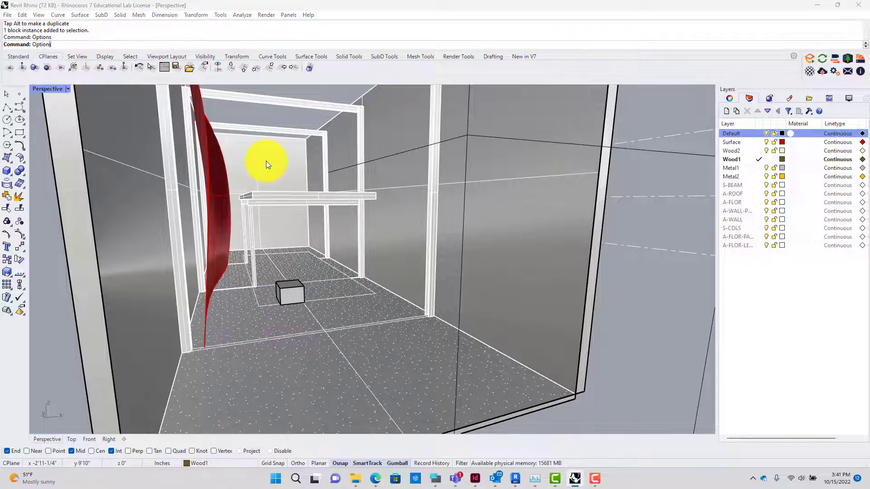
left_click(286, 227)
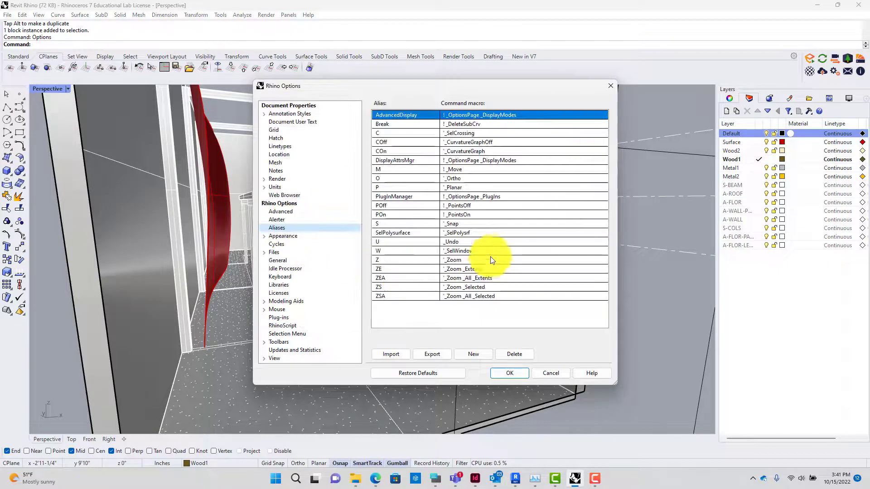
left_click(405, 358)
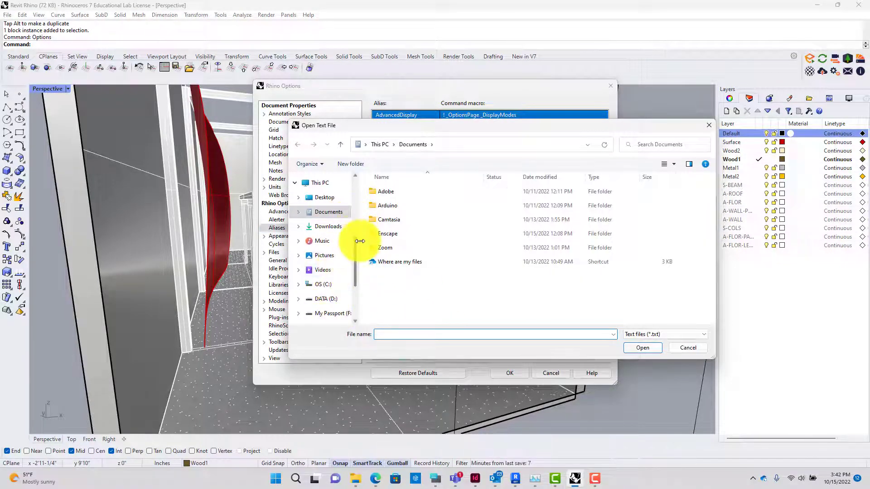
scroll(358, 232, "up", 5)
scroll(333, 251, "down", 3)
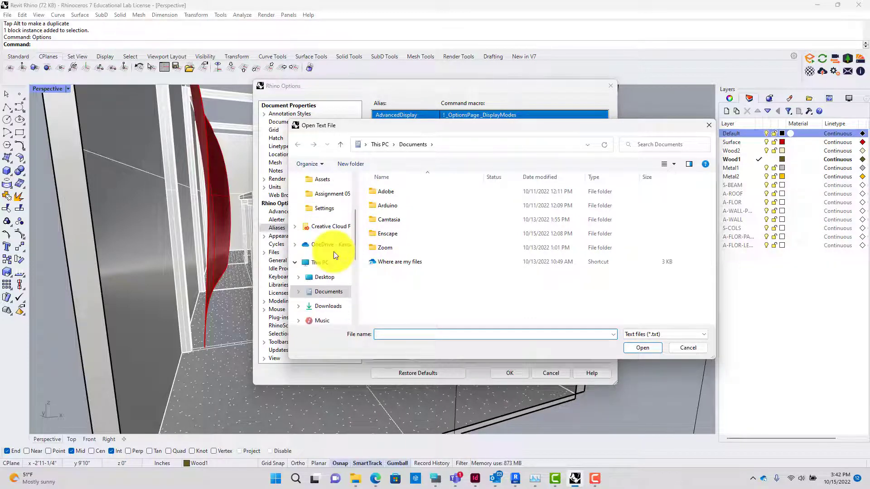
left_click(334, 244)
- Browse the OneDrive folders to the Standards folder inside 00-Personal
scroll(404, 263, "down", 5)
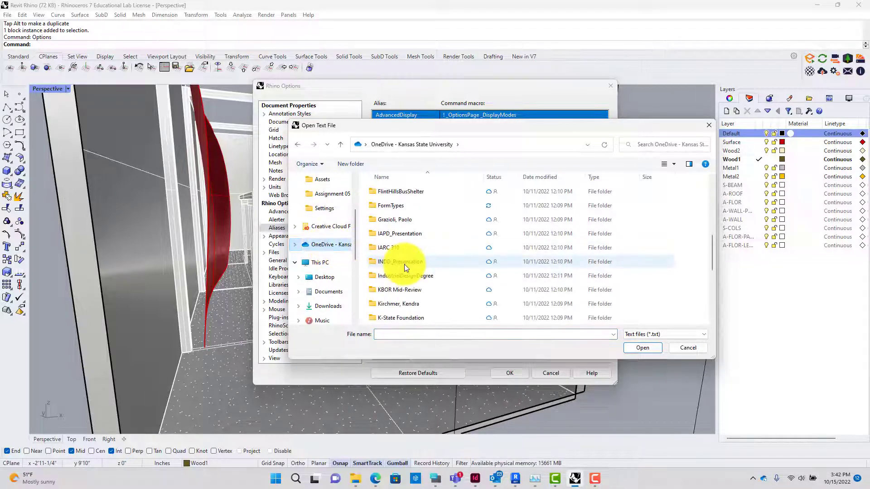
scroll(404, 265, "down", 2)
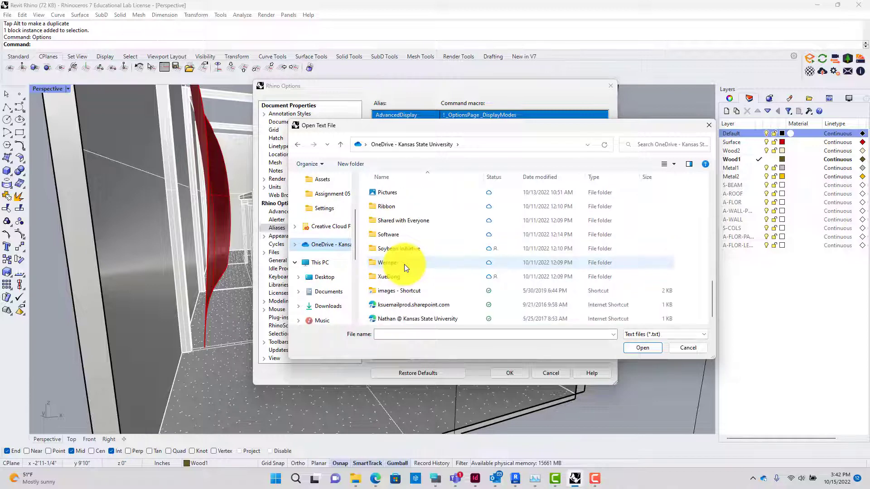
scroll(404, 265, "up", 5)
scroll(404, 265, "up", 1)
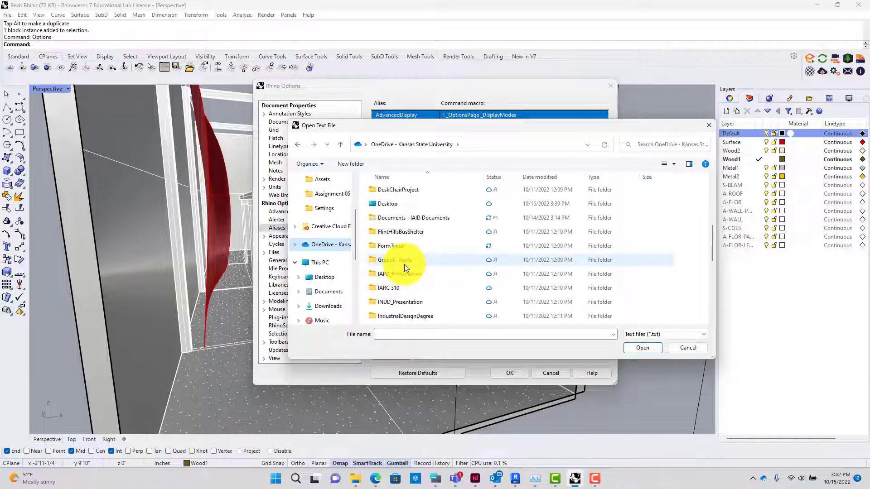
scroll(404, 265, "up", 2)
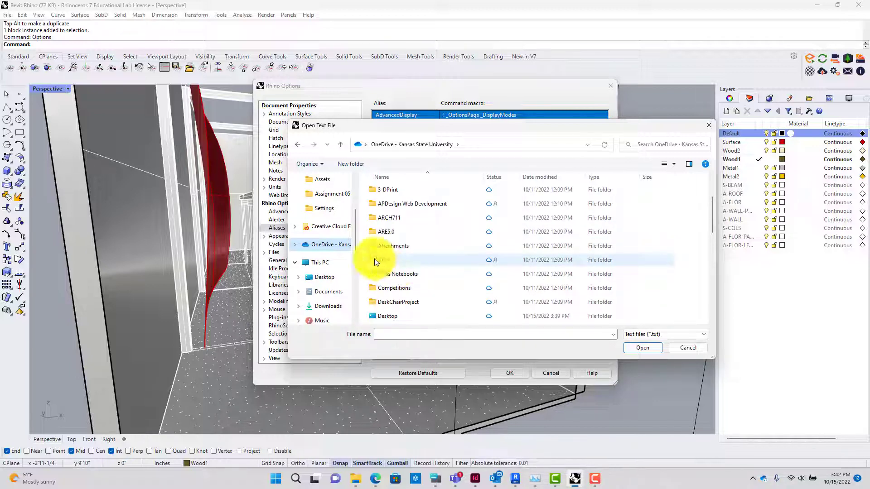
left_click(295, 245)
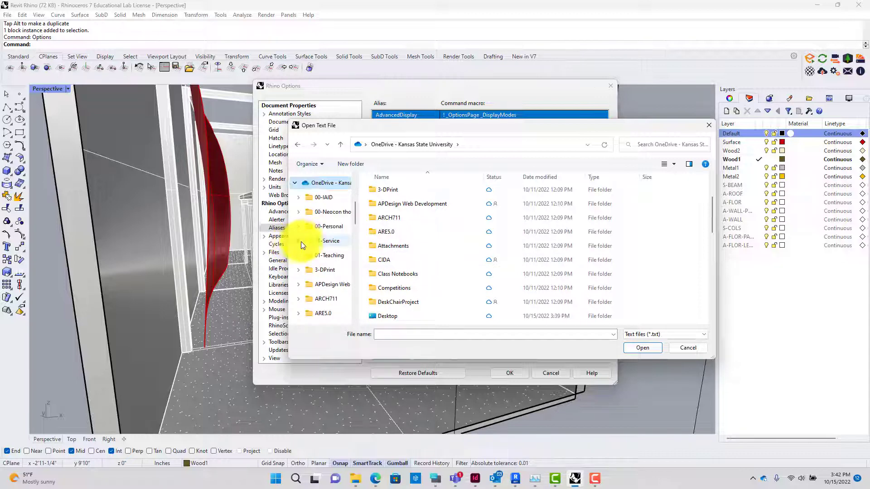
left_click(329, 226)
scroll(410, 250, "down", 5)
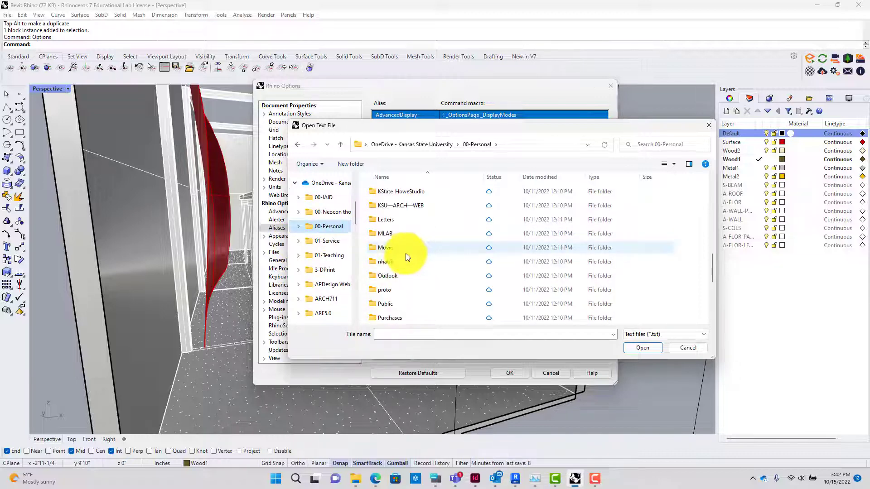
left_click(399, 264)
double_click(398, 263)
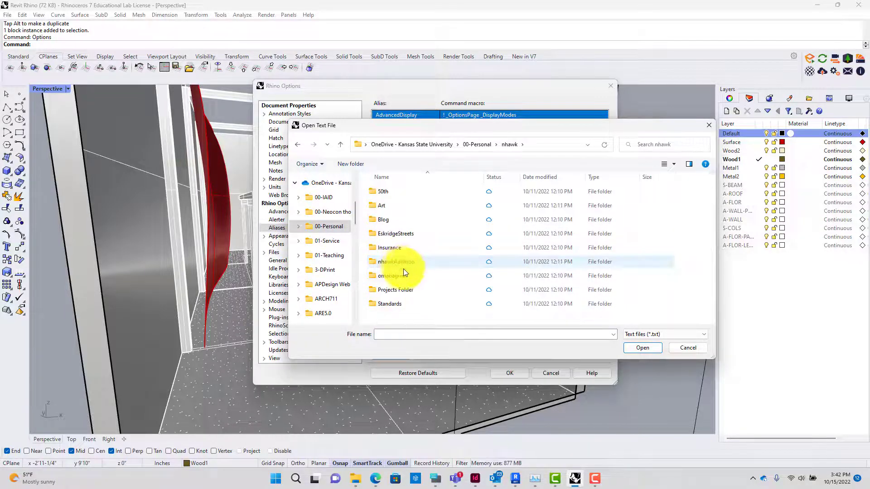
double_click(399, 303)
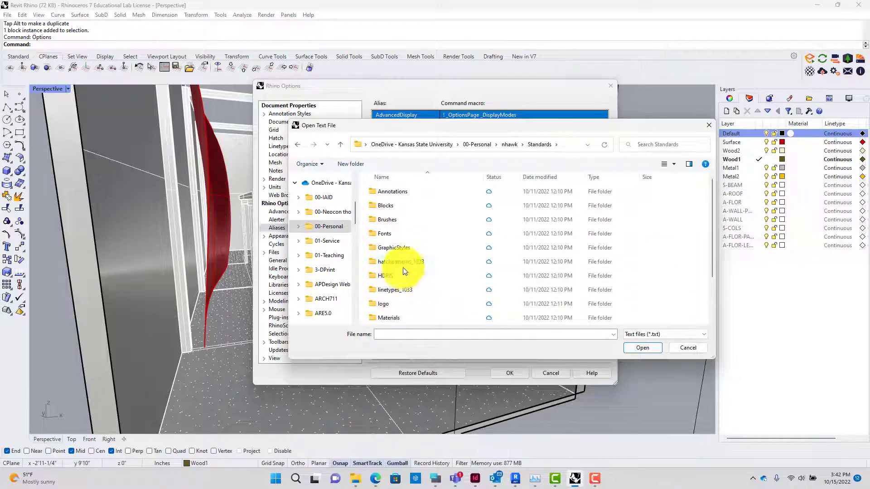
- Import the nighthawk_aliases text file, replacing all existing aliases that conflict with it
scroll(404, 272, "down", 2)
left_click(401, 319)
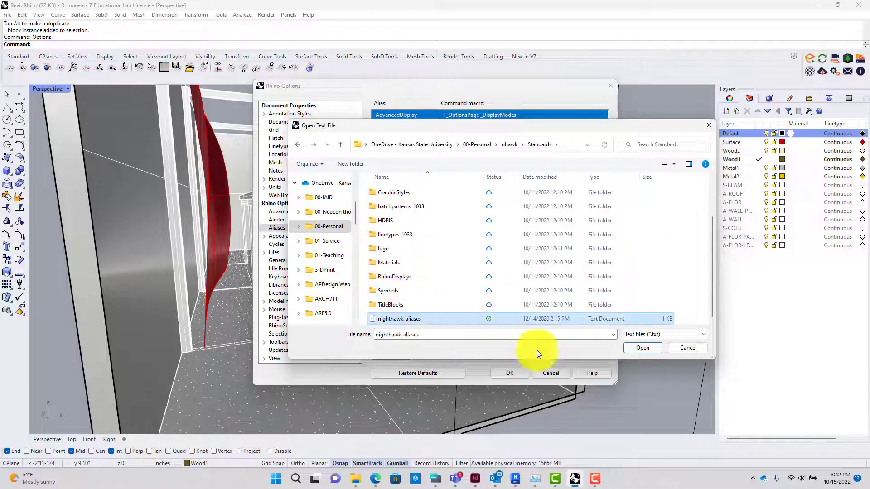
left_click(642, 348)
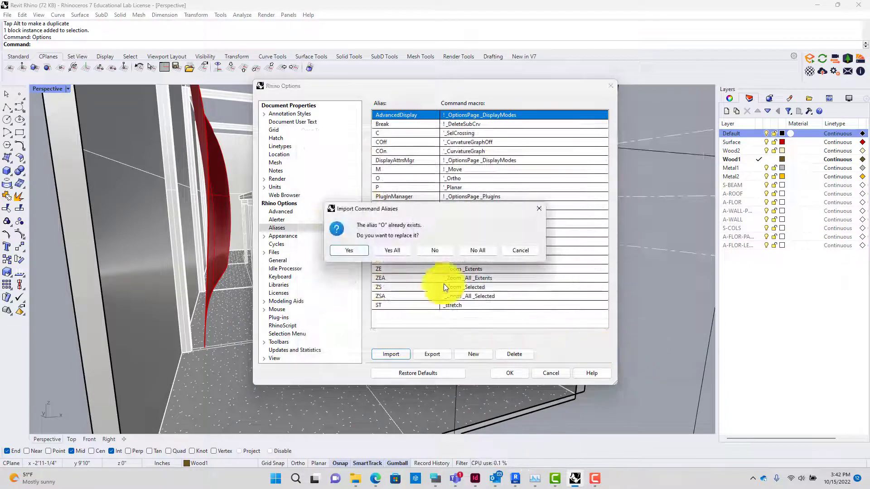
left_click(390, 250)
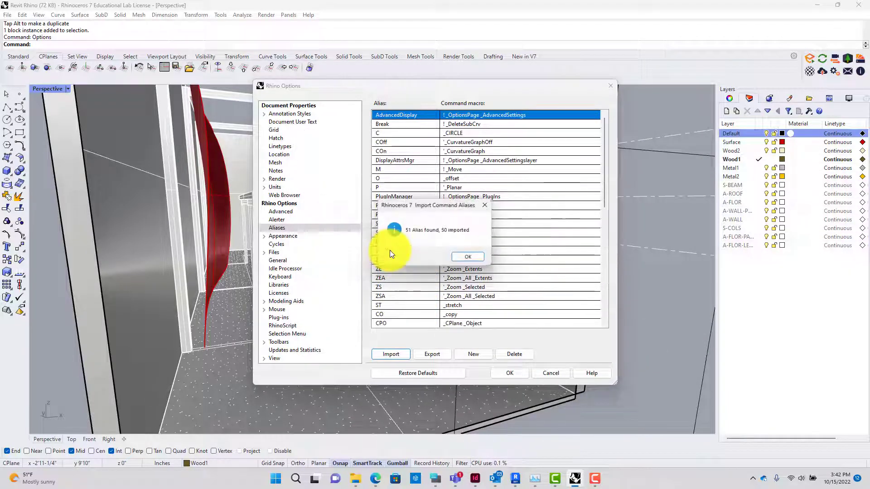
left_click(471, 260)
- Review the imported aliases, including CE for CPlane Object, and accept the options
scroll(478, 265, "down", 7)
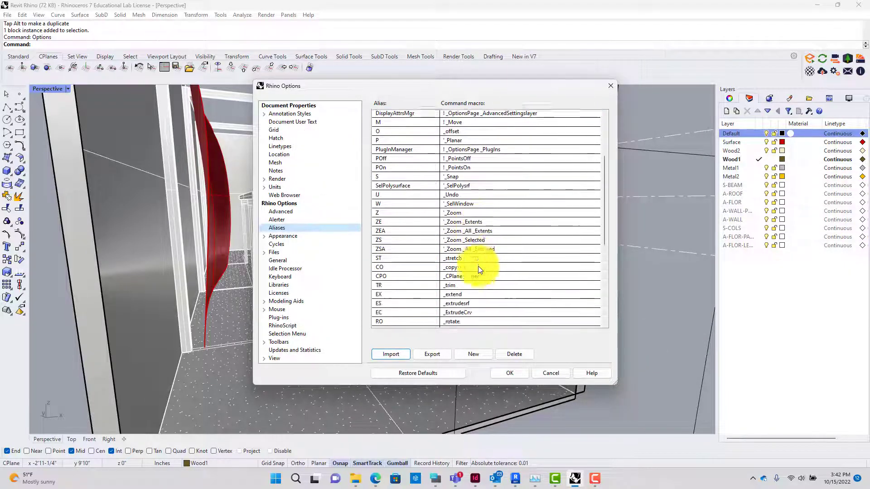
scroll(478, 265, "down", 4)
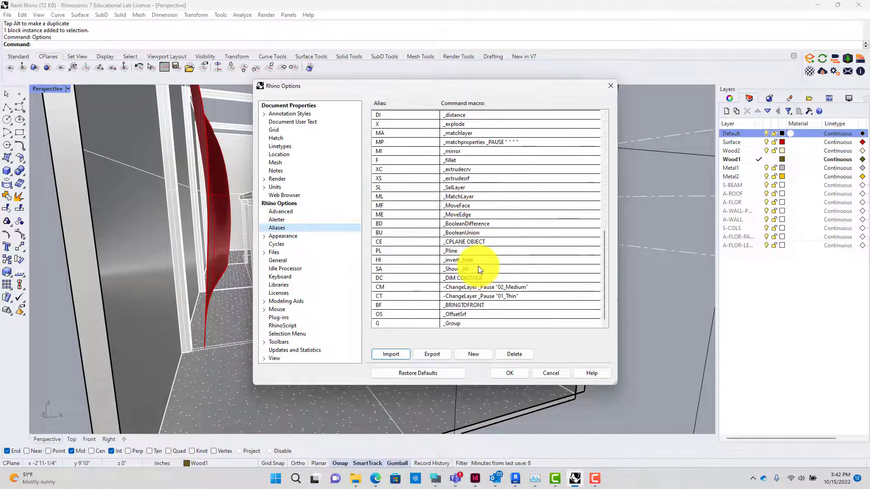
left_click(383, 241)
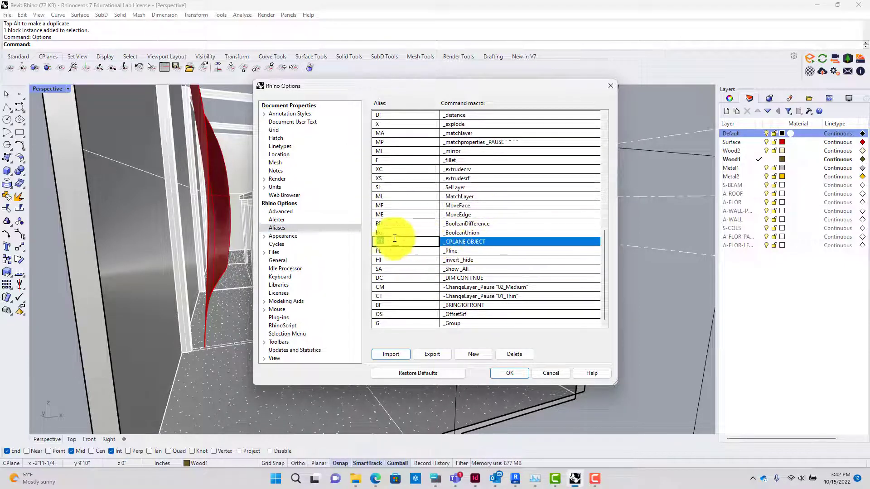
left_click(522, 373)
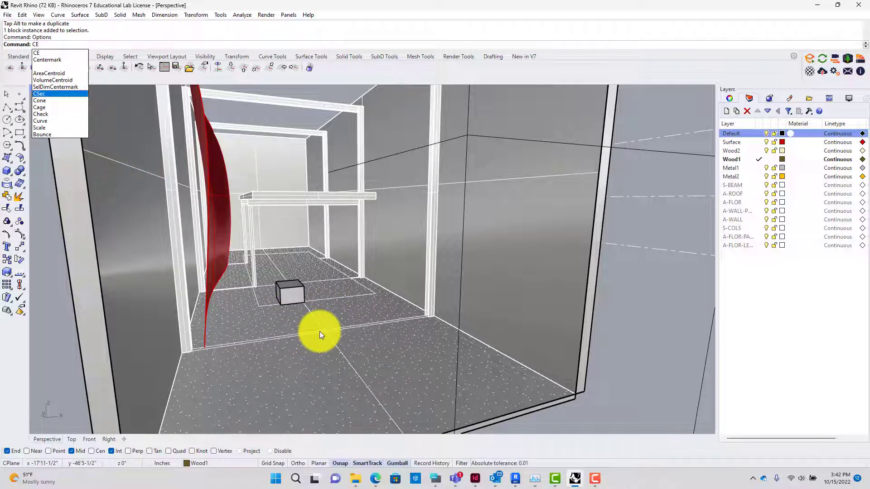
- Orient the construction plane to the front face of the box with the CE alias
key("Return")
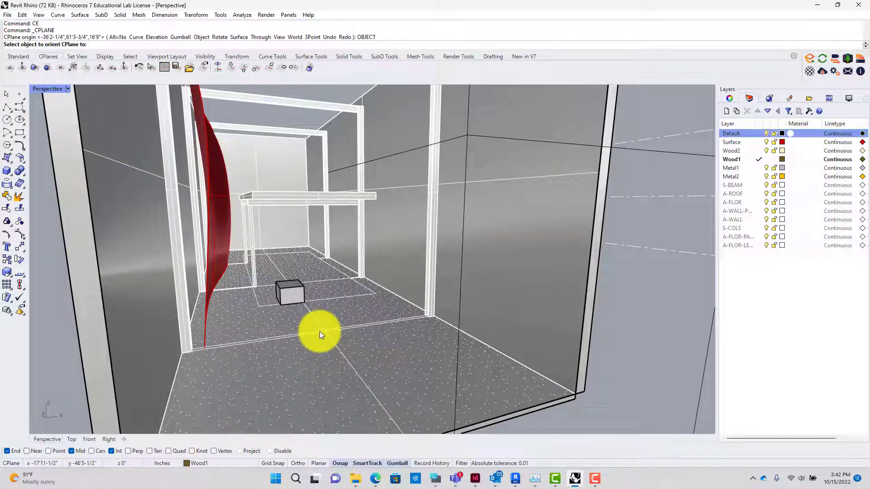
left_click(290, 294)
scroll(314, 300, "down", 2)
right_click_drag(333, 293, 286, 259, "shift")
scroll(274, 218, "up", 6)
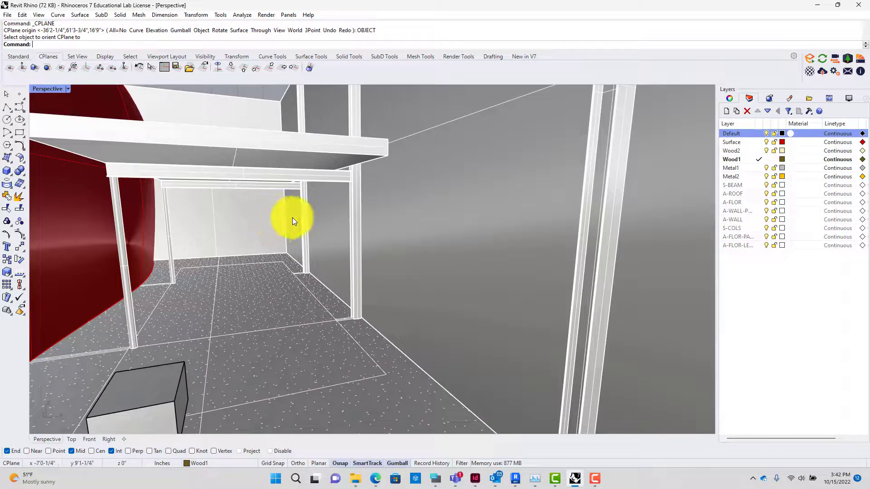
- Draw a polyline projected on the construction plane from the right column's base up to the beam and across to the left column
scroll(292, 217, "down", 2)
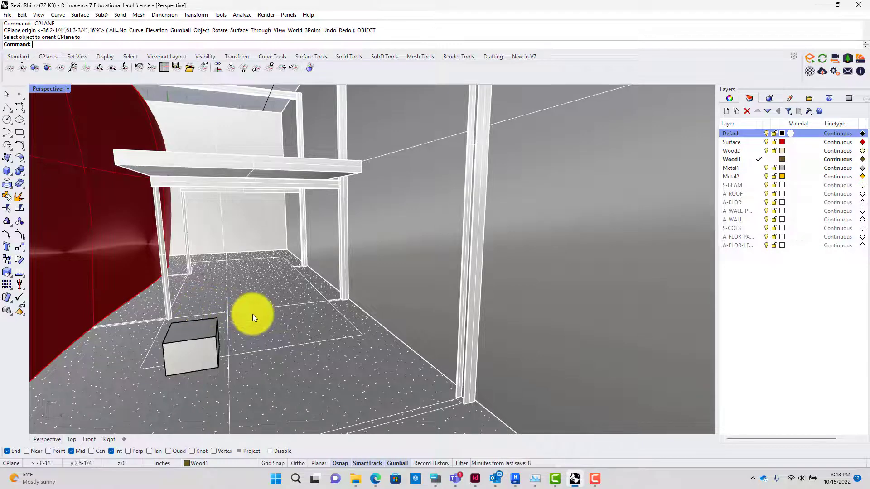
key("Return")
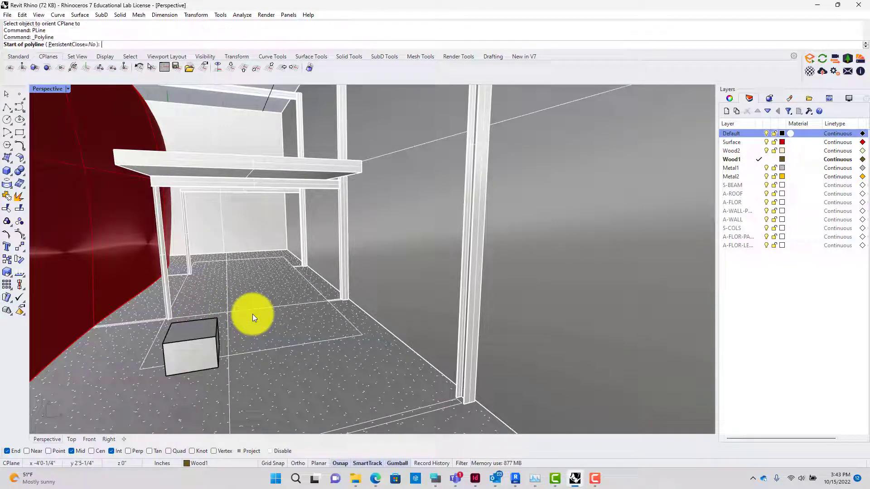
left_click(341, 302)
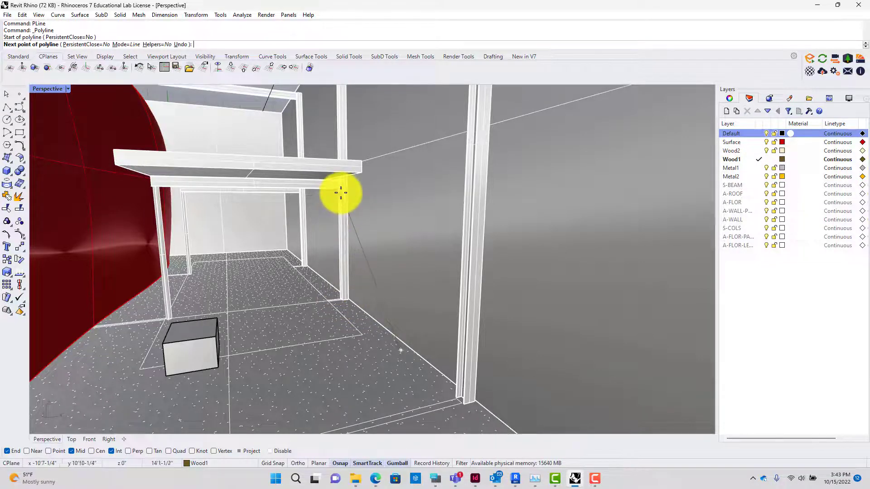
scroll(339, 190, "up", 4)
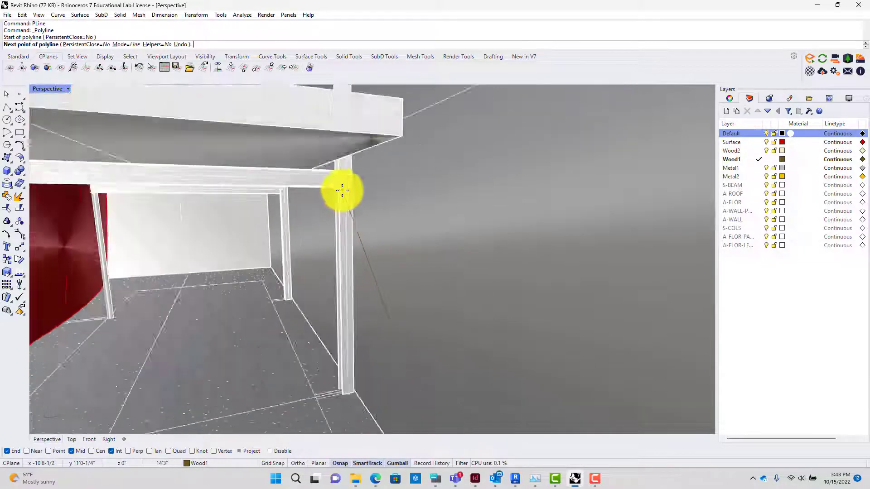
left_click(325, 194)
scroll(325, 194, "down", 4)
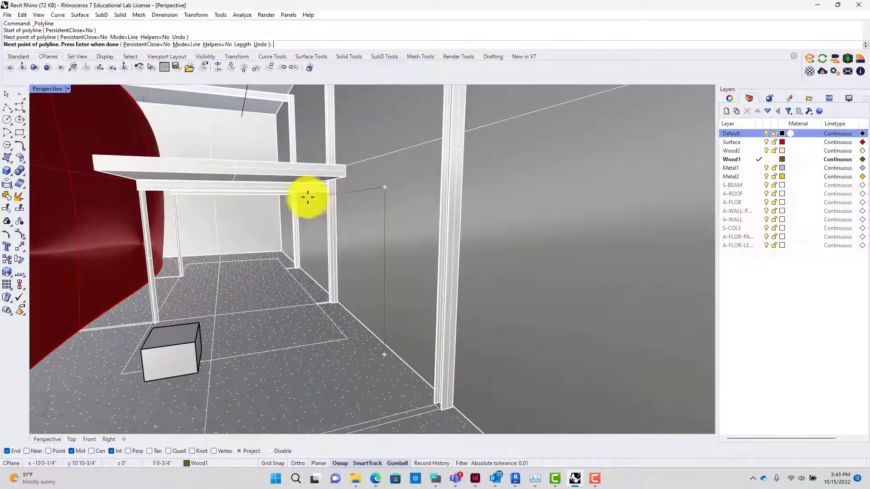
left_click(142, 190)
key("Return")
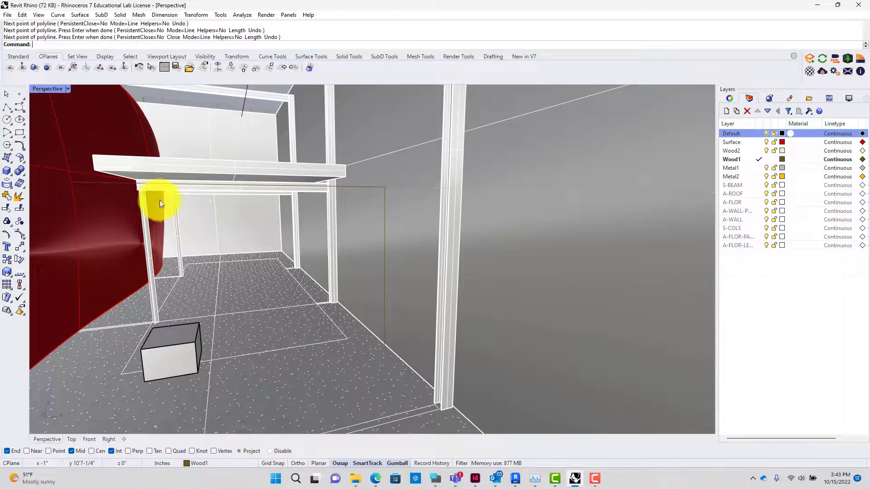
- Move the new polyline to the Metal1 layer and make Metal1 the current layer
left_click(347, 186)
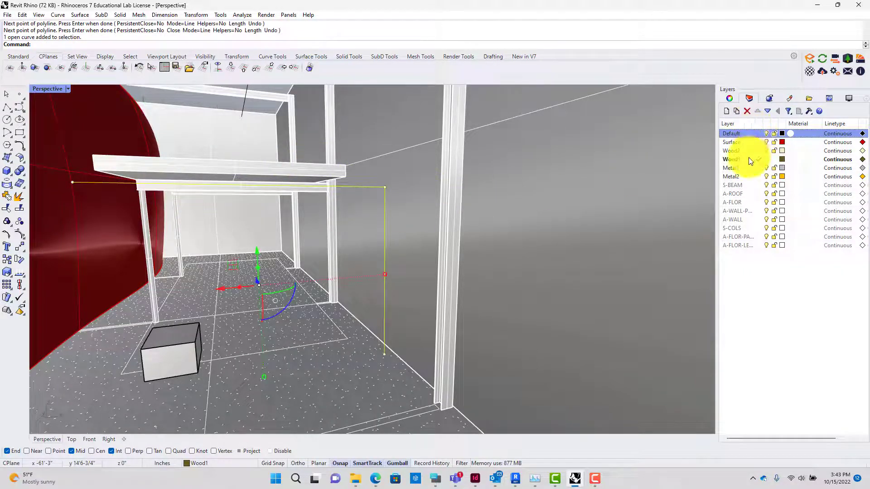
right_click(753, 167)
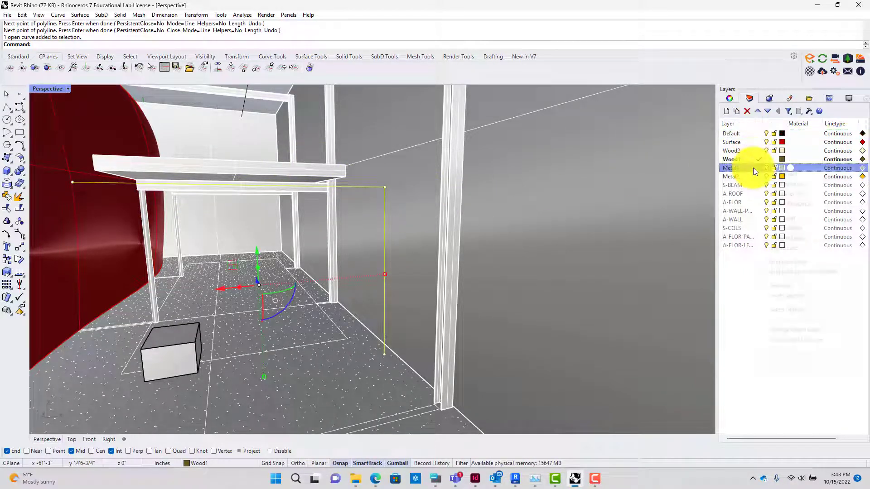
left_click(809, 333)
left_click(757, 168)
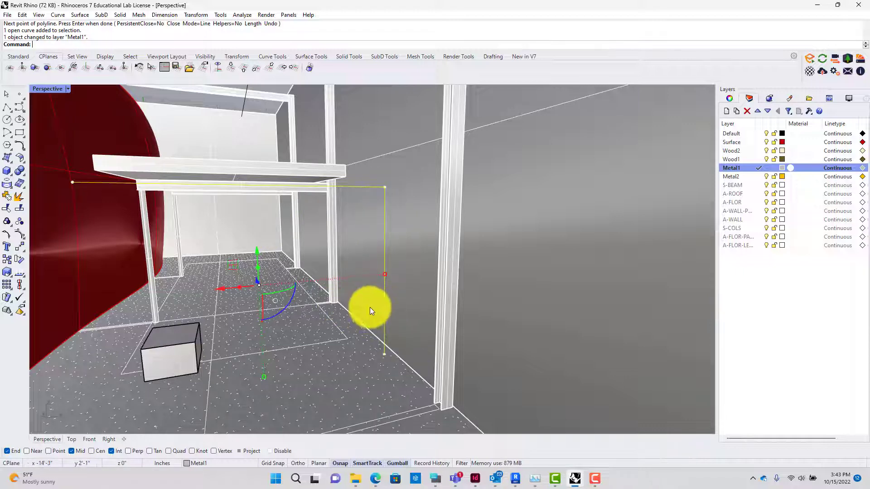
- Move the polyline's lower end point up by 30"
left_click(385, 355)
left_click_drag(385, 343, 389, 317)
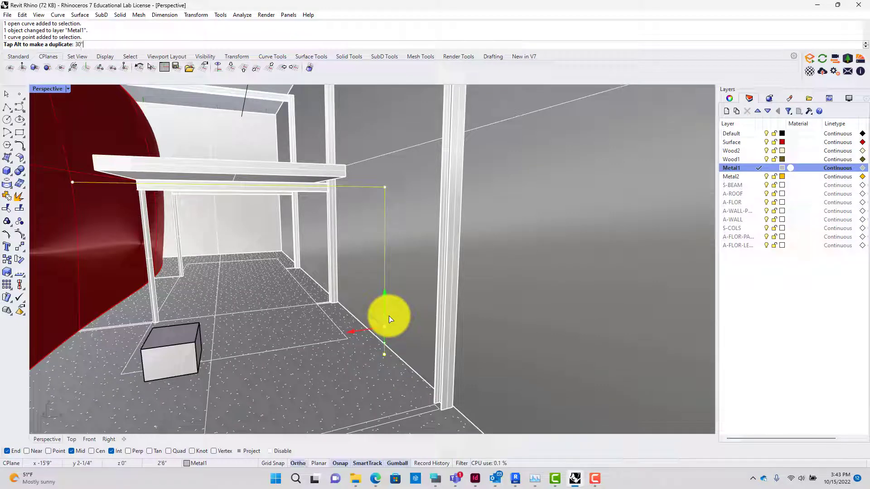
key("Return")
- Draw a 4' straight polyline from the lower end of the existing polyline's vertical leg, running parallel to the beam
scroll(396, 319, "up", 3)
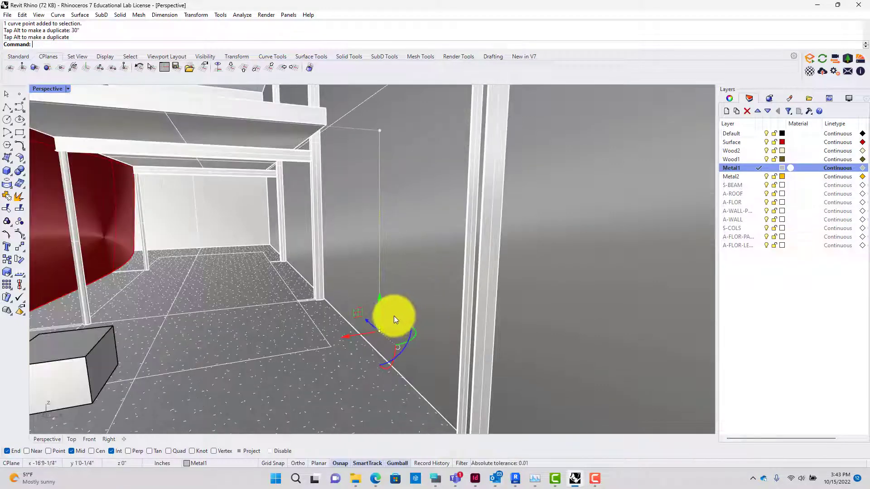
type("PL")
key("Return")
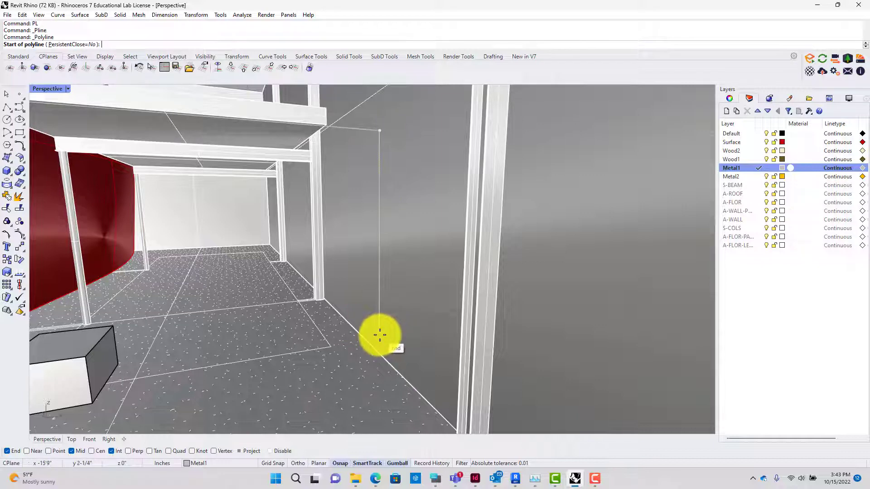
left_click(379, 331)
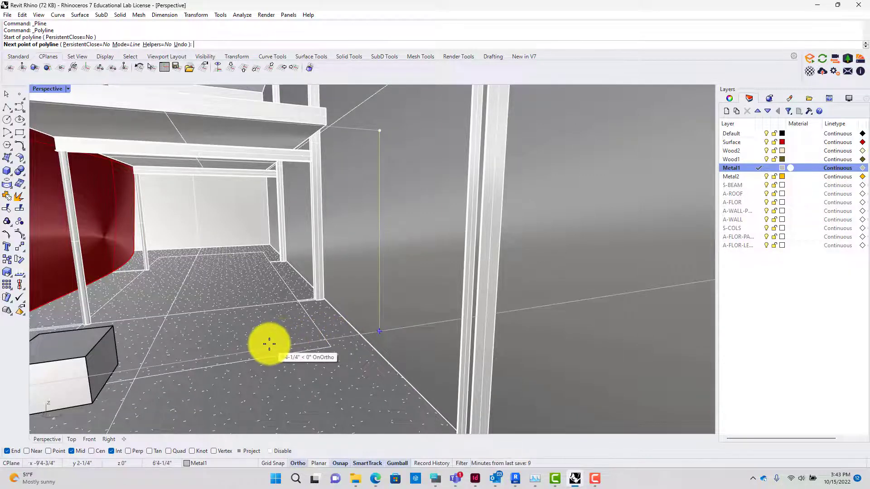
key("F8")
type("4'")
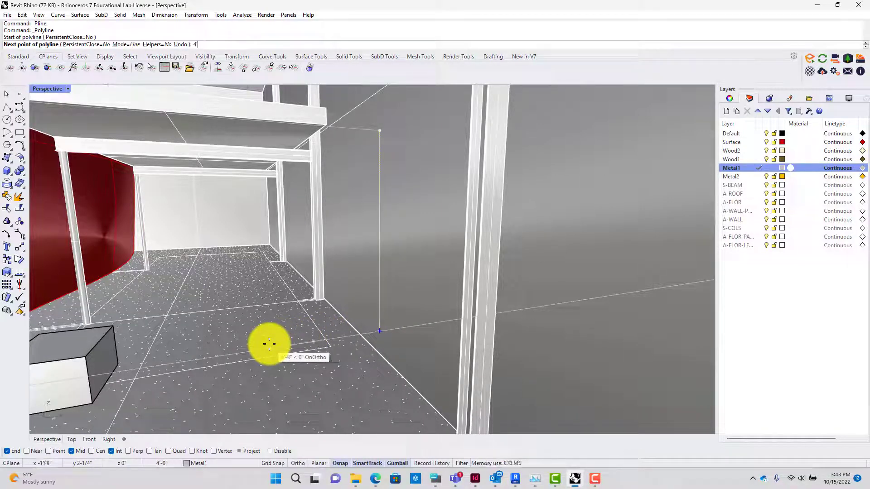
key("Return")
key("F8")
left_click(270, 344, "shift")
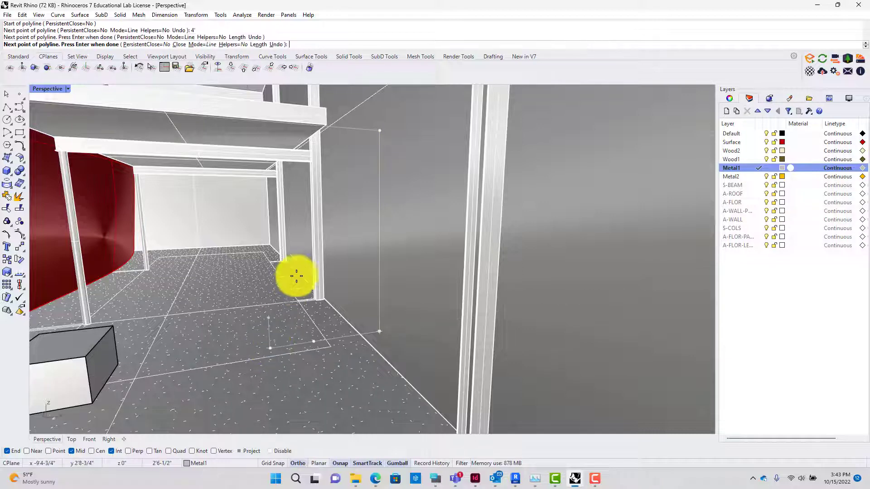
key("Return")
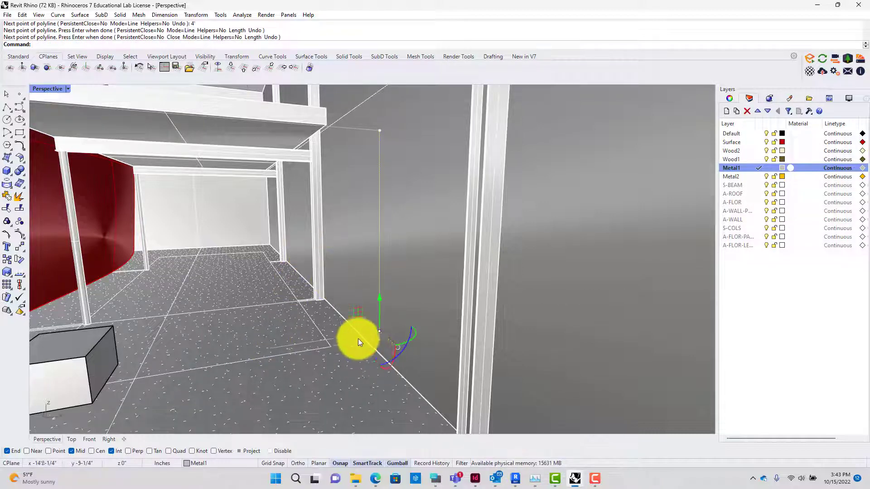
- Join the beam-and-column polyline and the new 4' segment into one curve
left_click(358, 331)
left_click(381, 319)
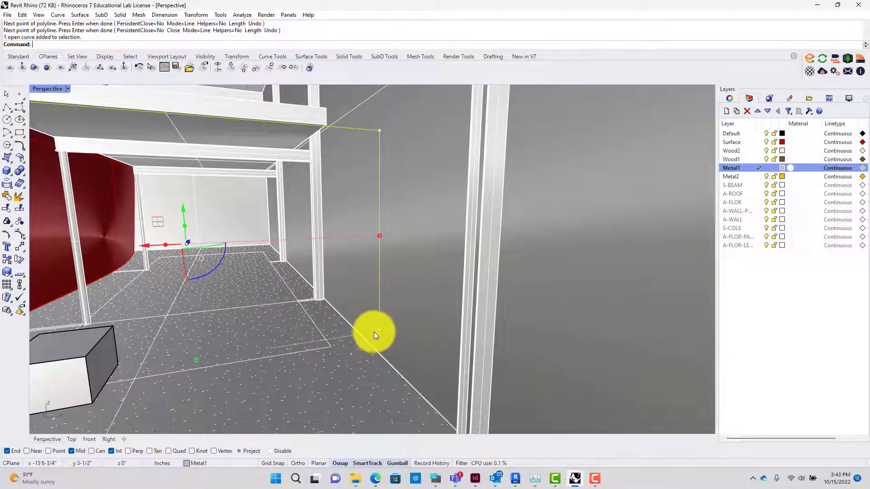
left_click(372, 334)
key("Return")
type("Join")
key("Return")
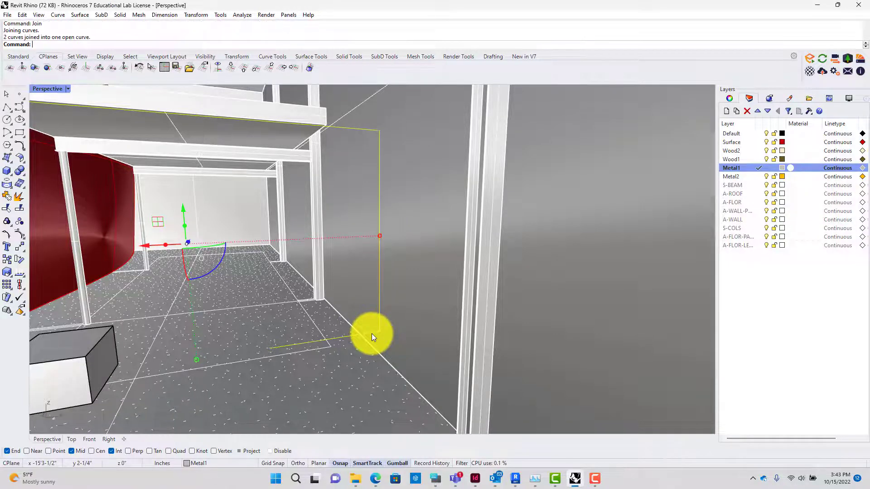
- Orient the construction plane to the top face of the box with the CE alias
scroll(369, 320, "down", 8)
scroll(369, 320, "up", 5)
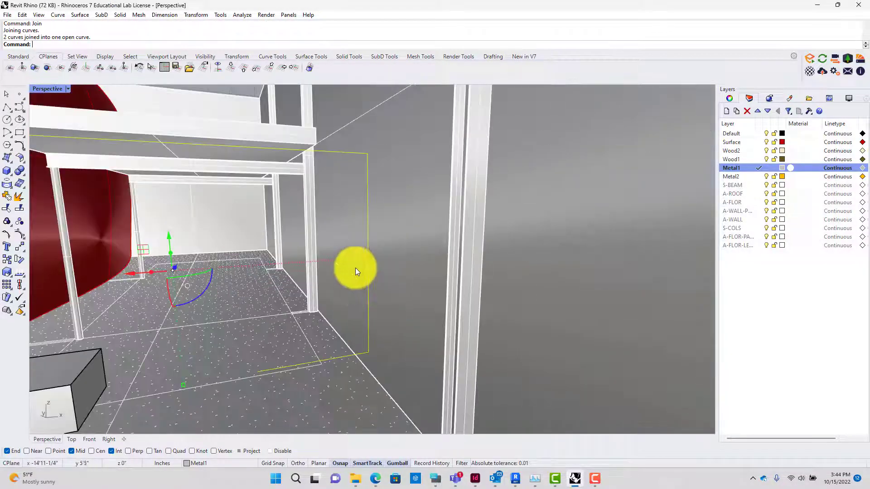
scroll(356, 268, "down", 2)
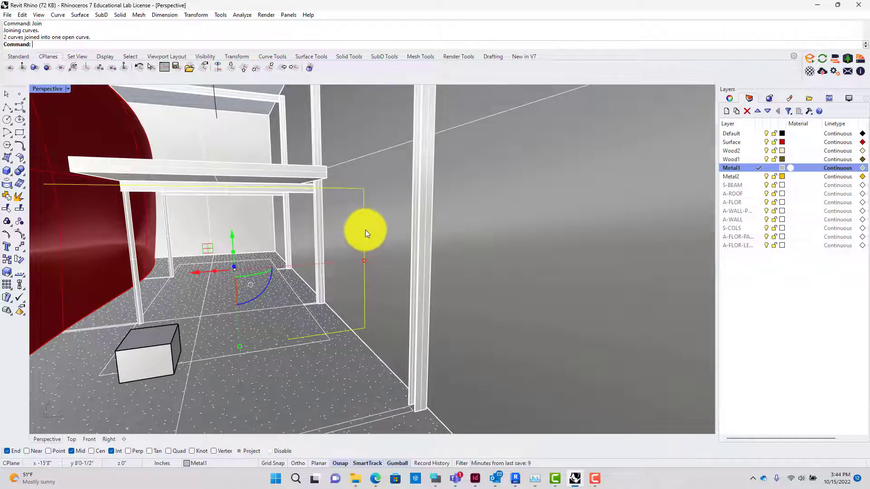
right_click_drag(237, 282, 272, 287)
left_click_drag(347, 304, 229, 258)
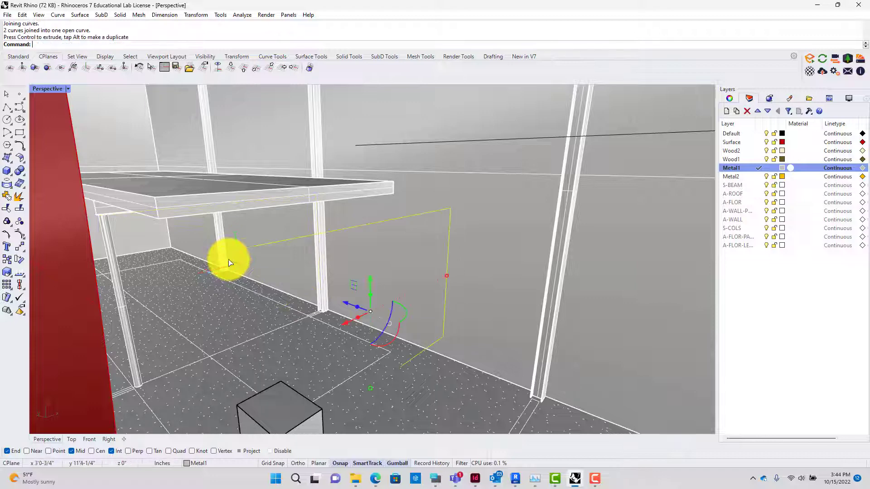
left_click(290, 413)
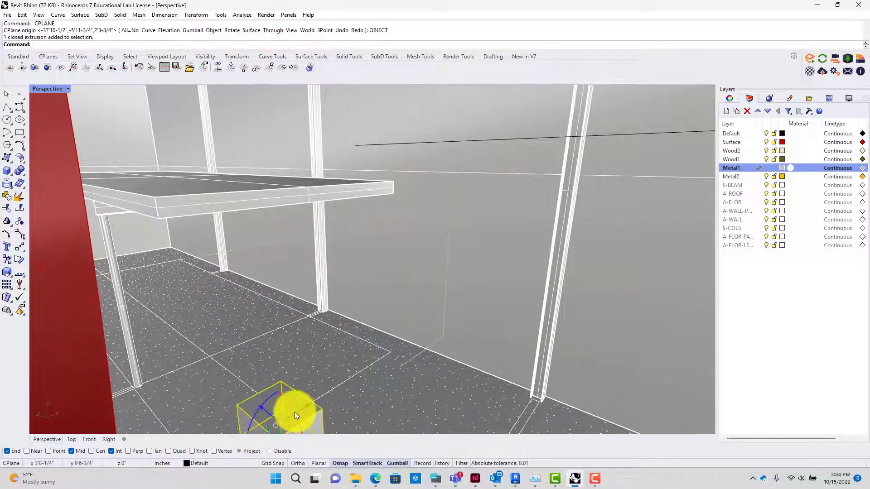
key("Escape")
type("CE")
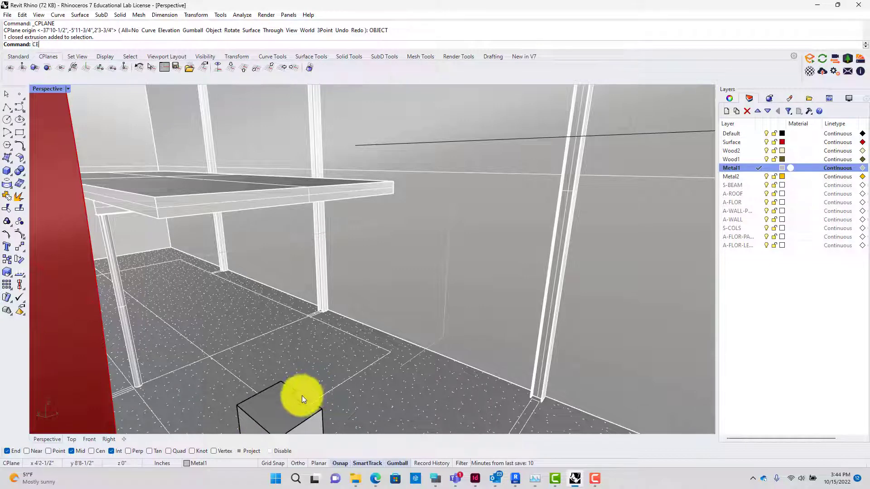
key("Return")
- Move the joined polyline from its lower corner to the midpoint at the column's base, using the projected snap and Ortho
left_click(409, 362)
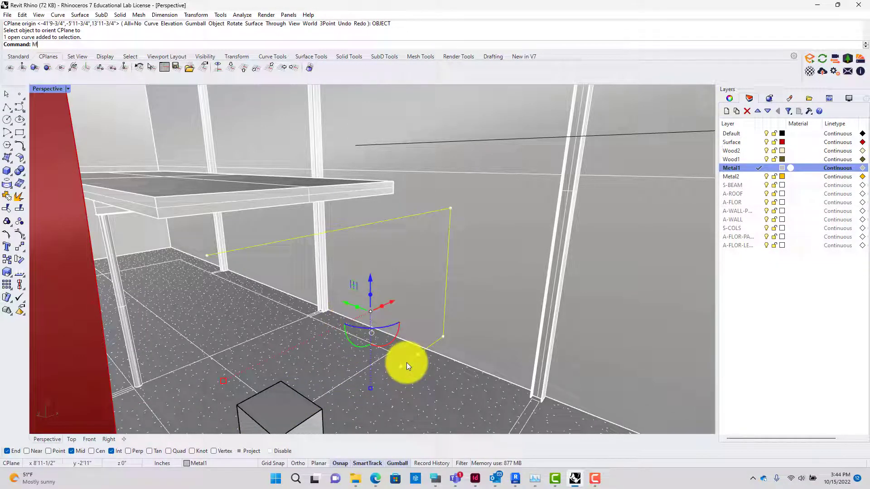
key("Return")
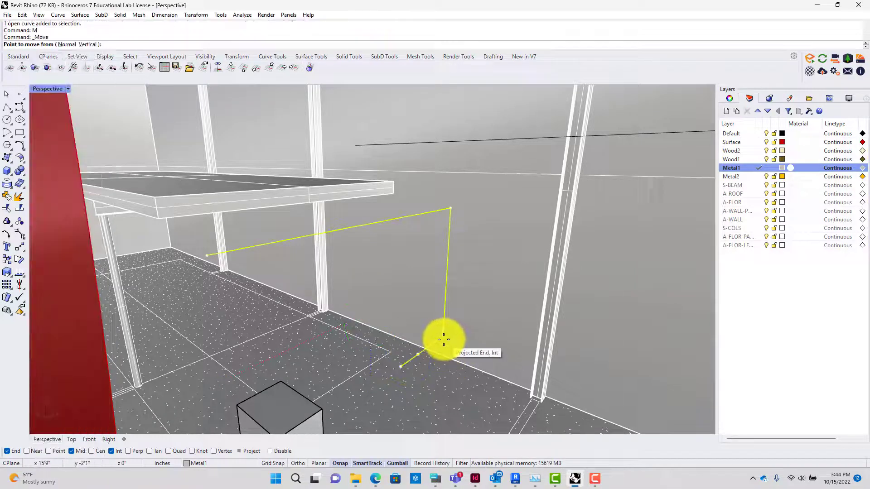
left_click(443, 337)
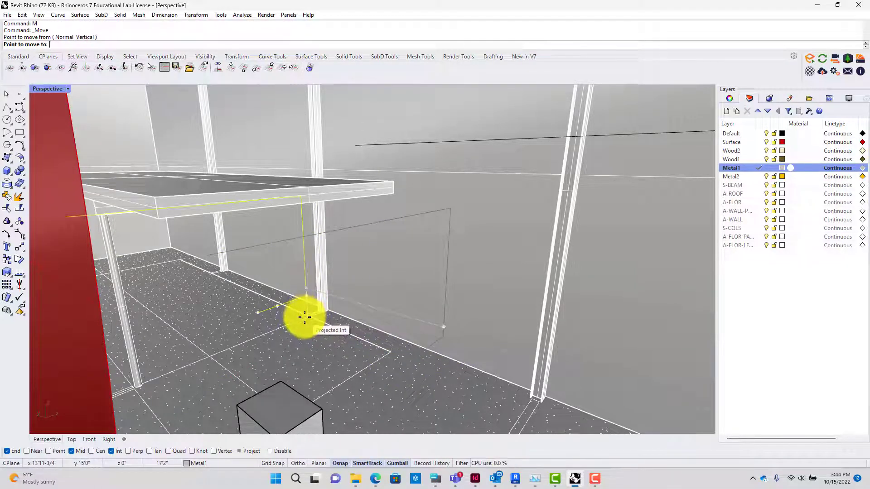
scroll(304, 319, "up", 5)
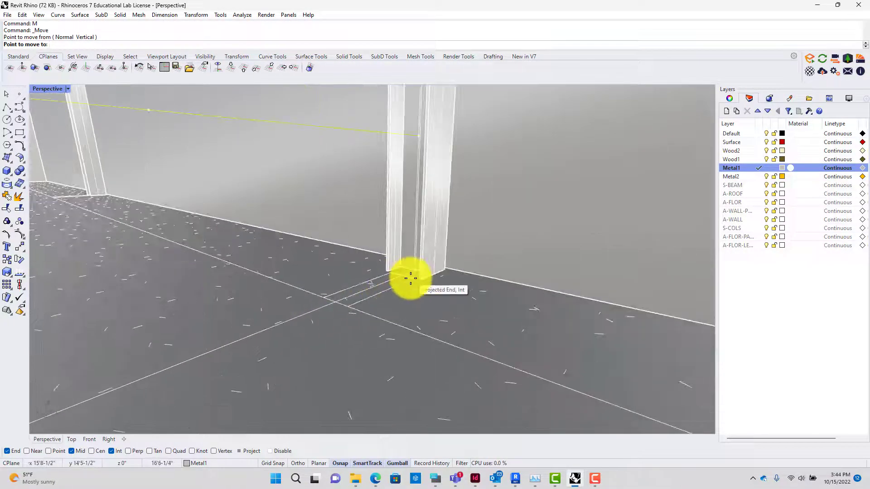
key("F8")
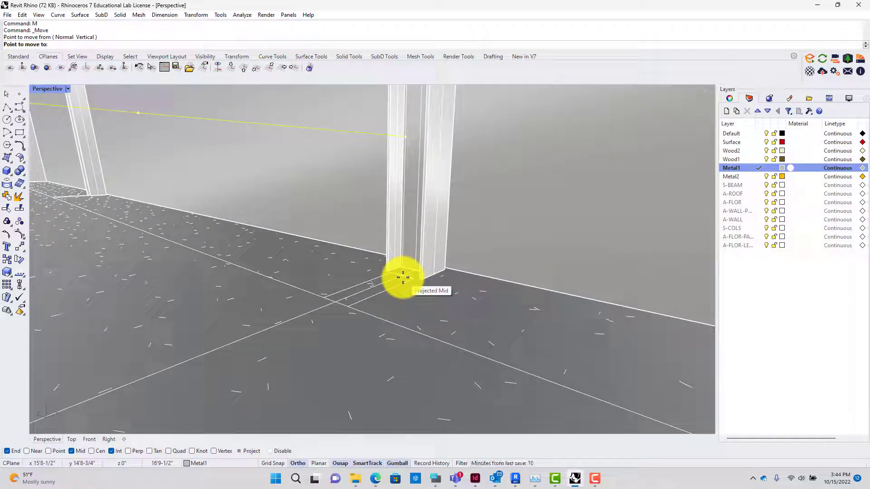
left_click(401, 277)
- Move the joined polyline 3" horizontally along the beam direction toward the wall
right_click_drag(424, 297, 362, 265)
left_click(437, 312)
scroll(450, 252, "down", 4)
scroll(448, 230, "up", 3)
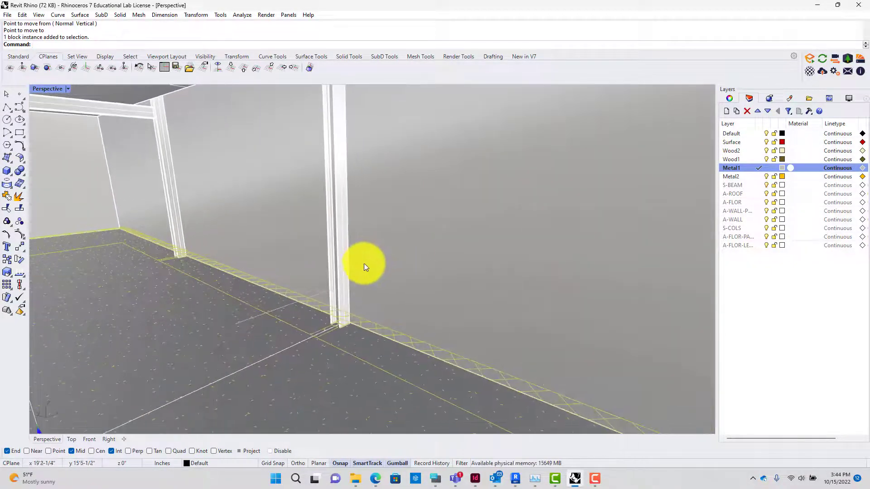
scroll(361, 264, "up", 4)
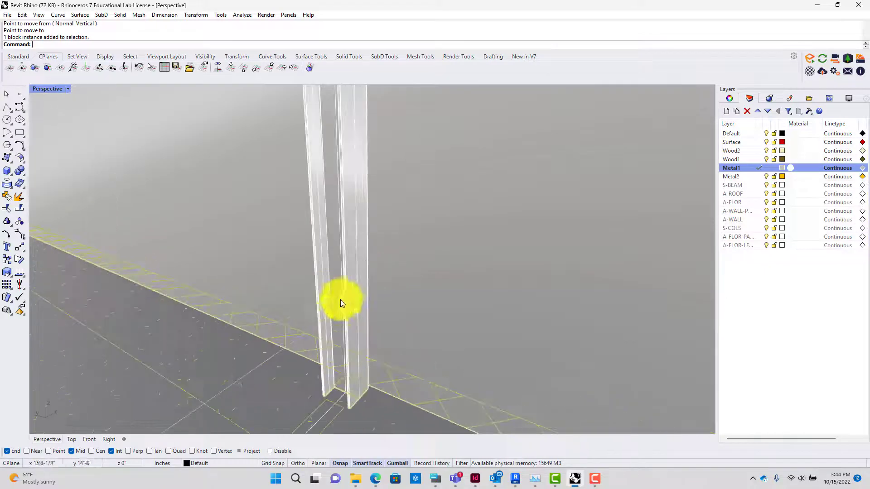
left_click(315, 330)
scroll(332, 310, "down", 2)
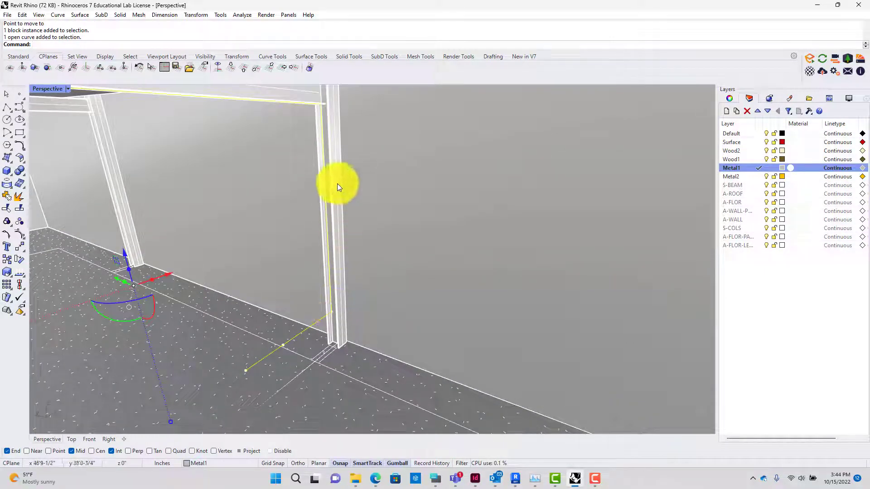
scroll(337, 184, "up", 3)
scroll(329, 171, "down", 3)
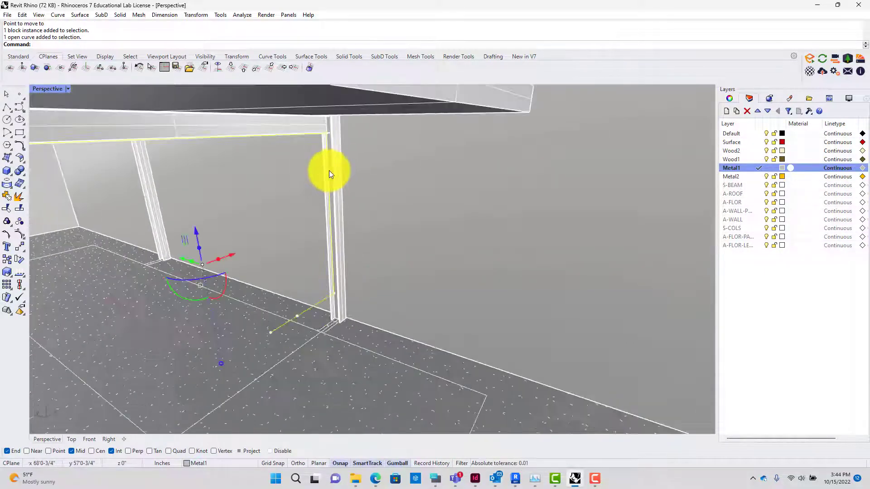
left_click_drag(227, 255, 233, 258)
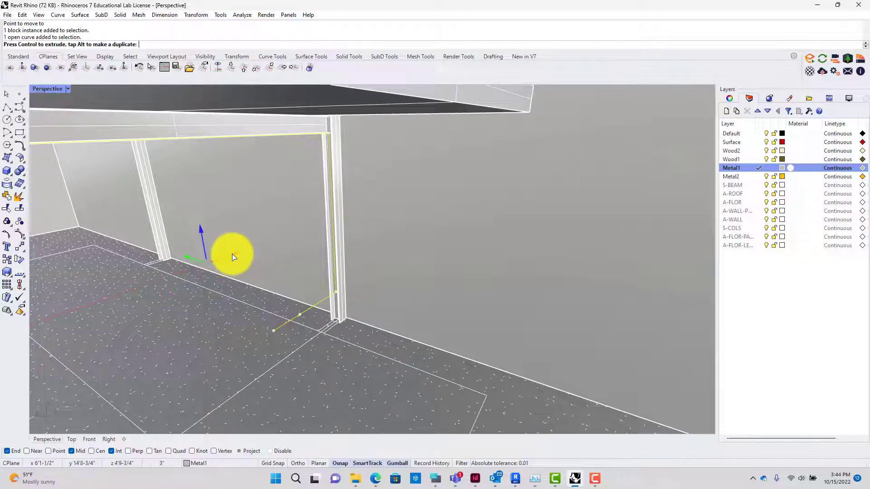
type("3\"")
key("Return")
- Lower the joined polyline by 1"
right_click_drag(375, 303, 325, 191)
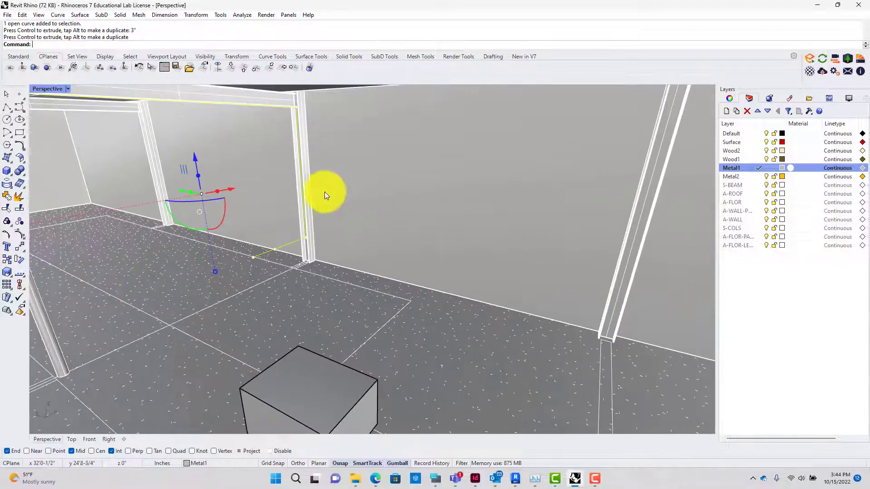
left_click(196, 165)
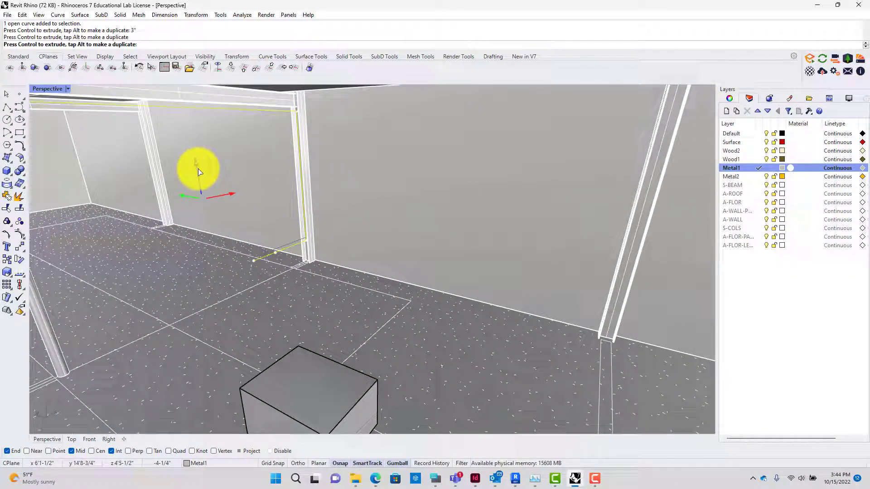
type("1\"")
key("Return")
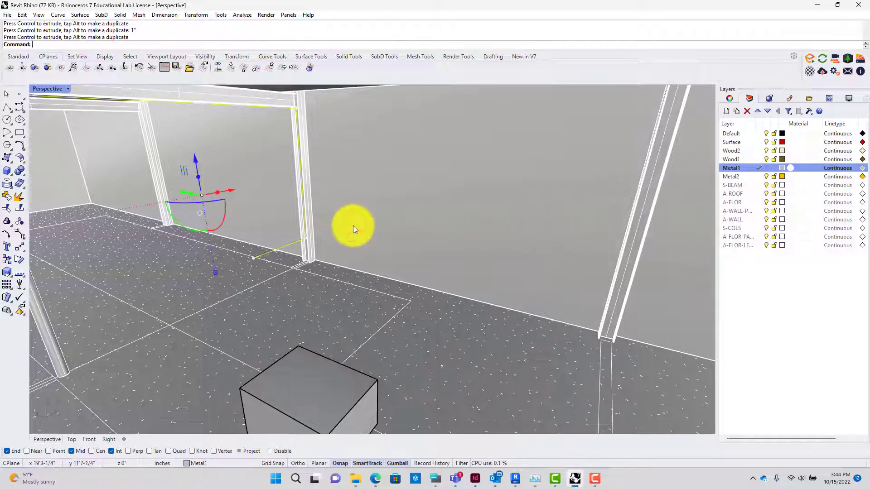
right_click_drag(365, 233, 311, 218)
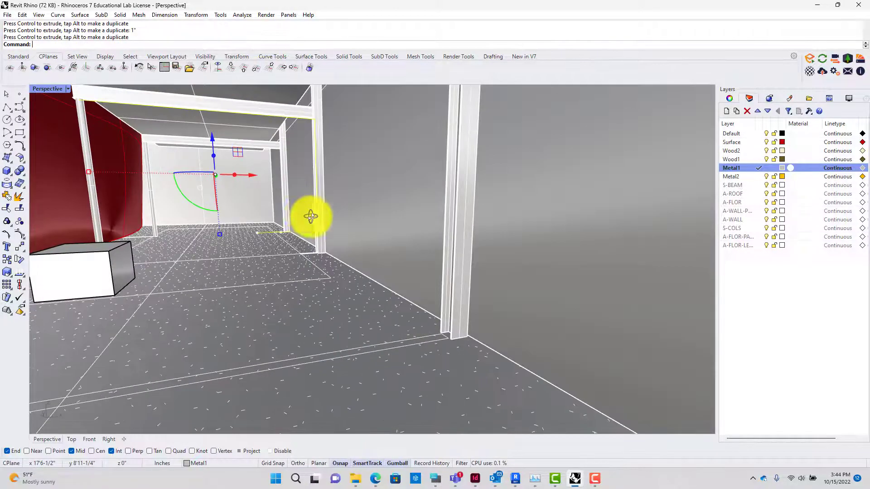
key("Escape")
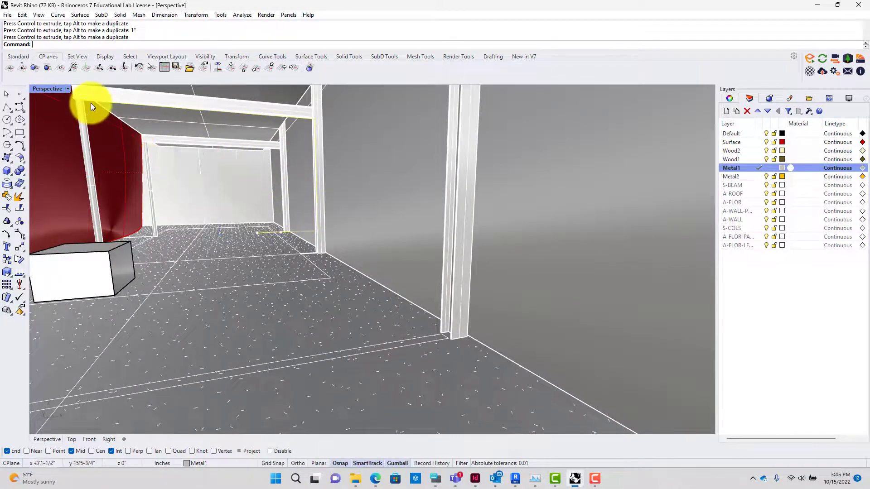
- Move the polyline's far upper end point 9.5' along the beam toward the right column
left_click(104, 111)
left_click(114, 128)
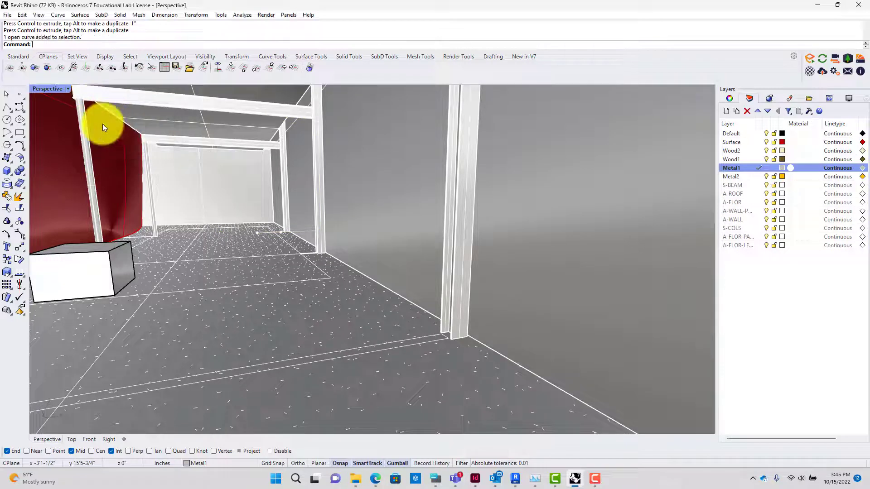
left_click(77, 99)
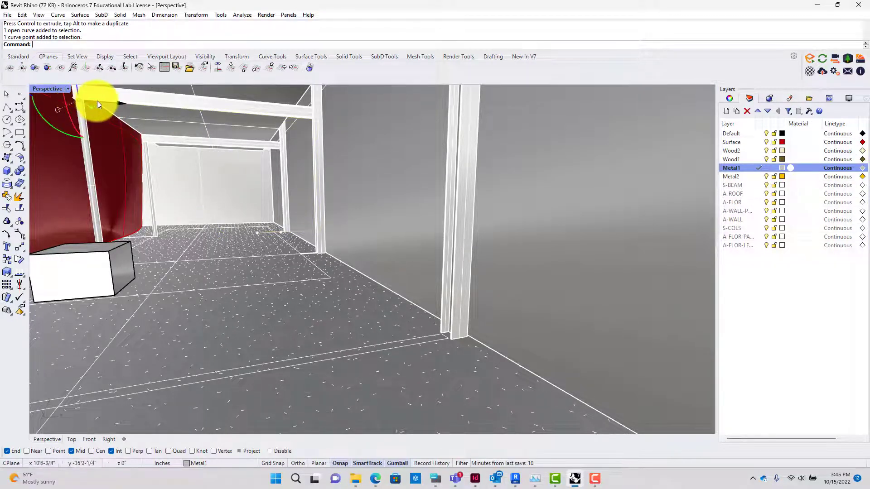
left_click_drag(97, 101, 223, 136)
type("9")
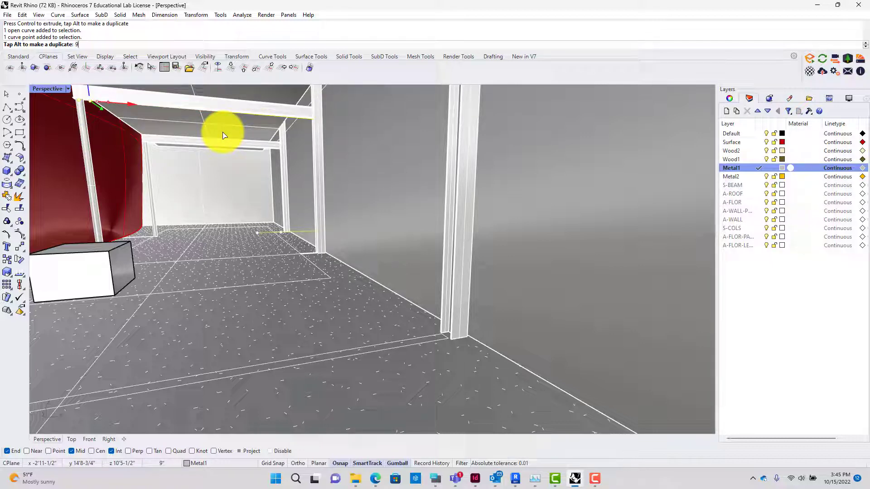
type(".5")
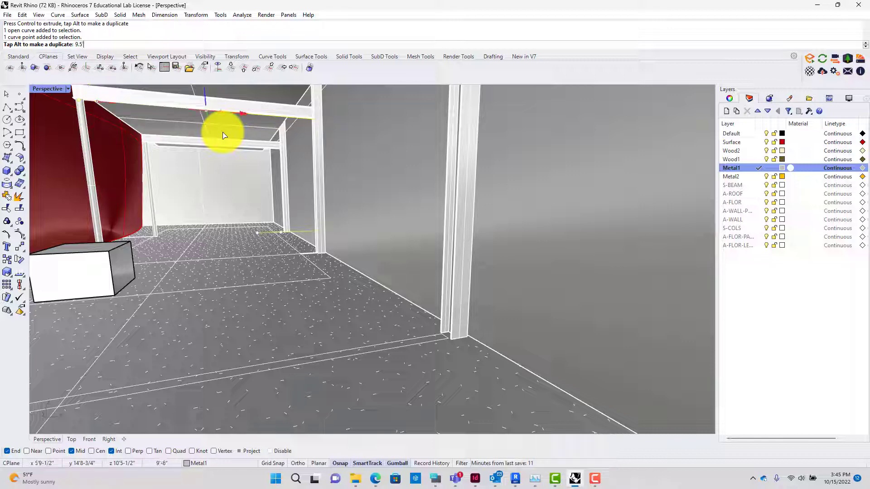
key("Return")
scroll(239, 168, "down", 2)
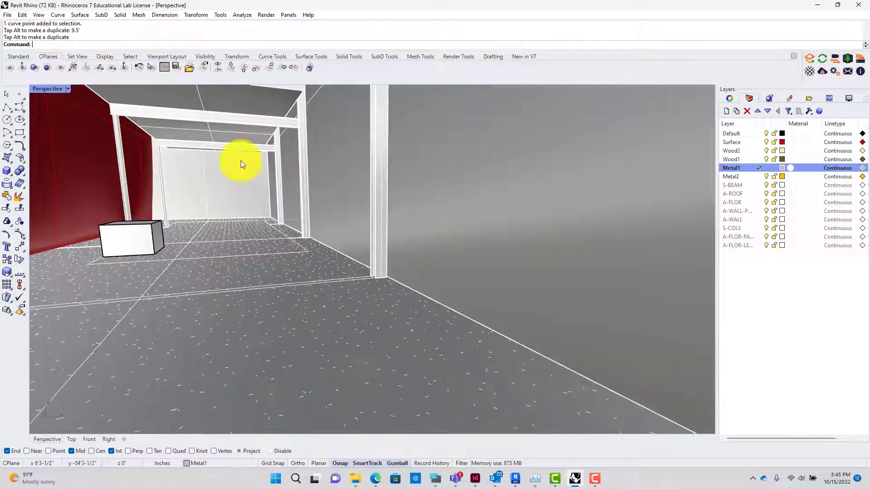
scroll(198, 115, "up", 3)
left_click(368, 159)
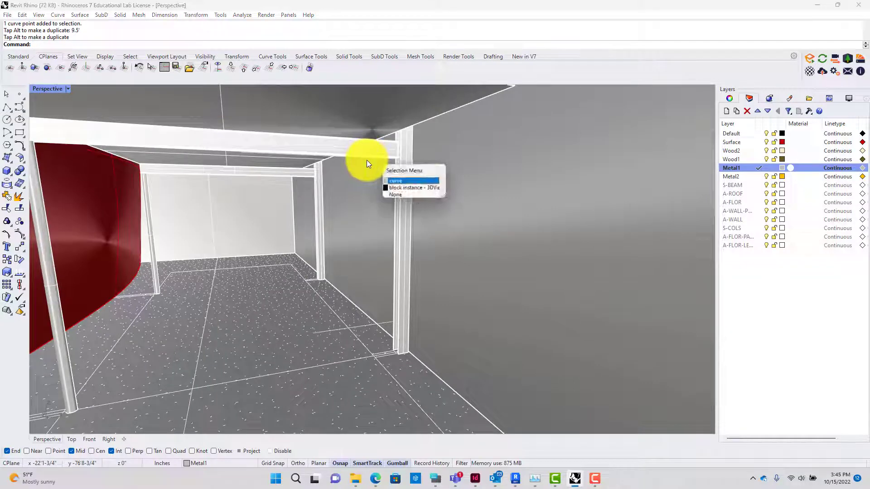
left_click(393, 180)
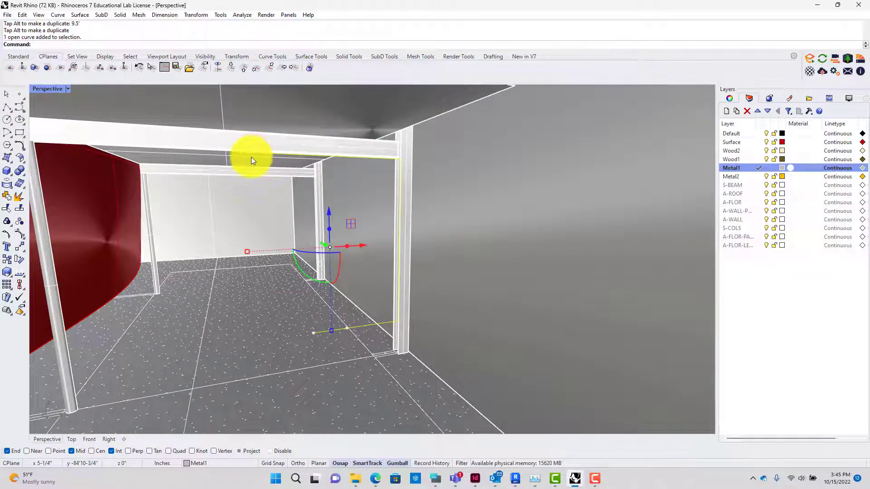
type("L")
key("Return")
key("Escape")
- Orient the construction plane to the front face of the box
scroll(265, 272, "up", 3)
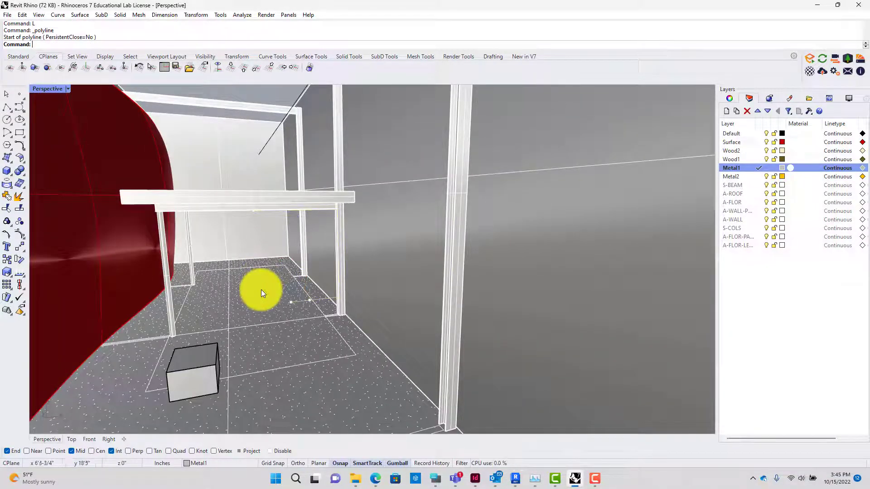
type("CO")
key("Return")
left_click(203, 379)
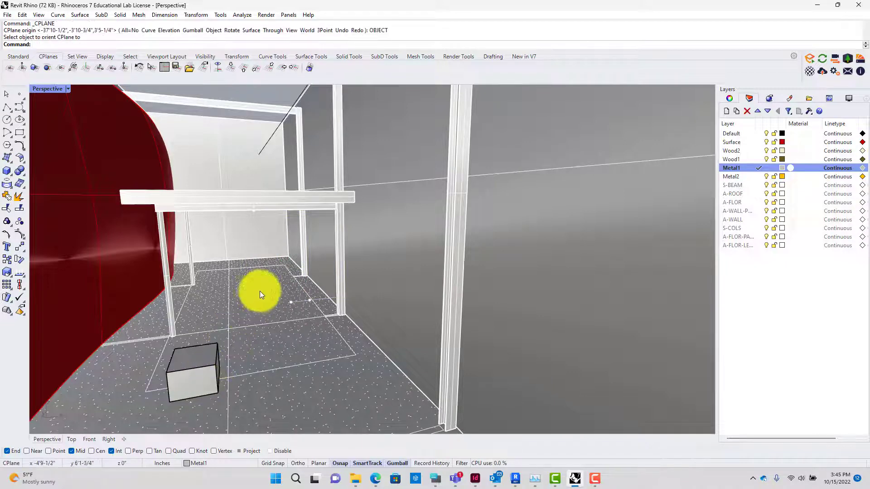
- Turn off projected object snapping while starting a polyline near the path's free end below the beam
type("L")
key("Return")
scroll(256, 213, "up", 3)
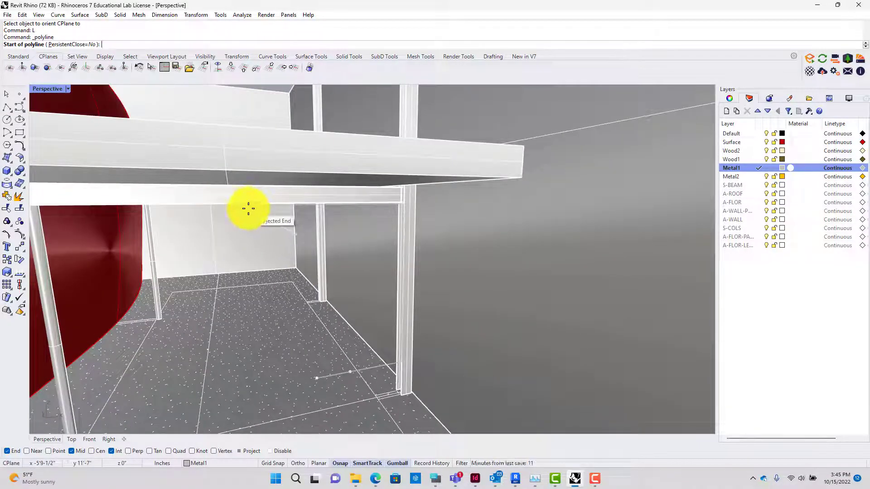
middle_click(275, 220)
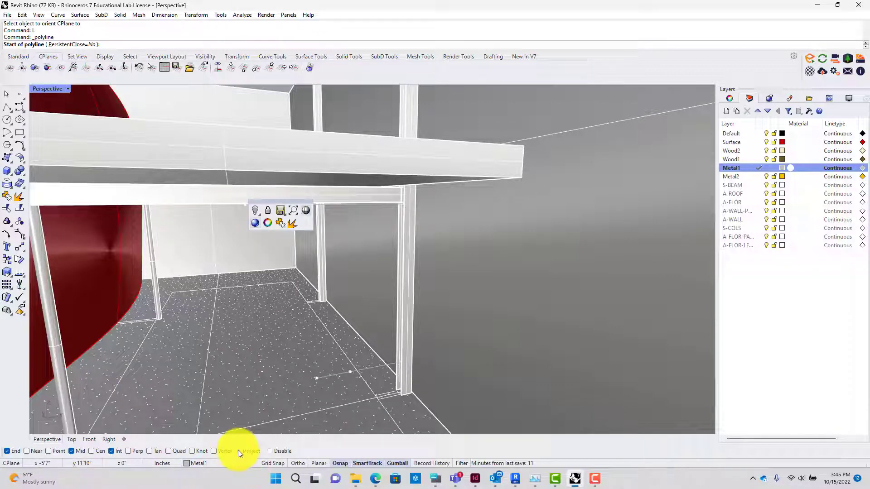
scroll(272, 252, "up", 2)
middle_click(270, 233)
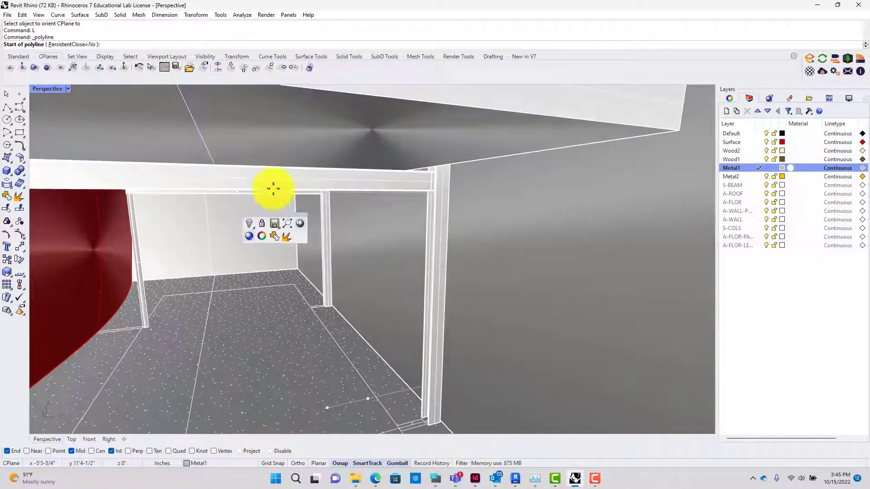
- Try to draw a polyline 2' straight down from the free end of the path under the beam
left_click(237, 192)
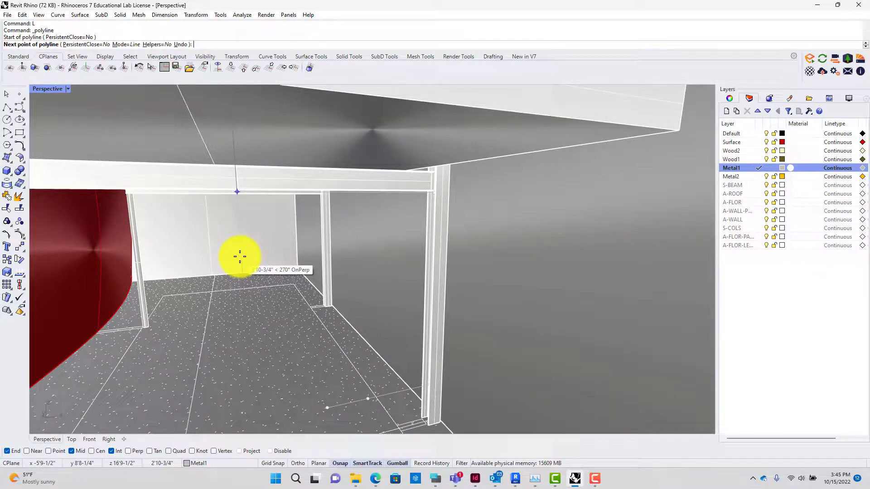
type("2'")
key("Return")
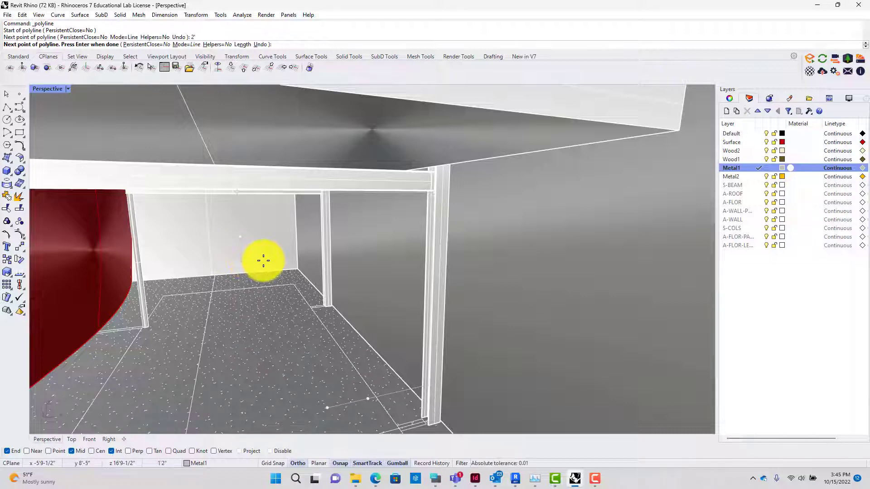
left_click(266, 260)
key("Return")
left_click(241, 227)
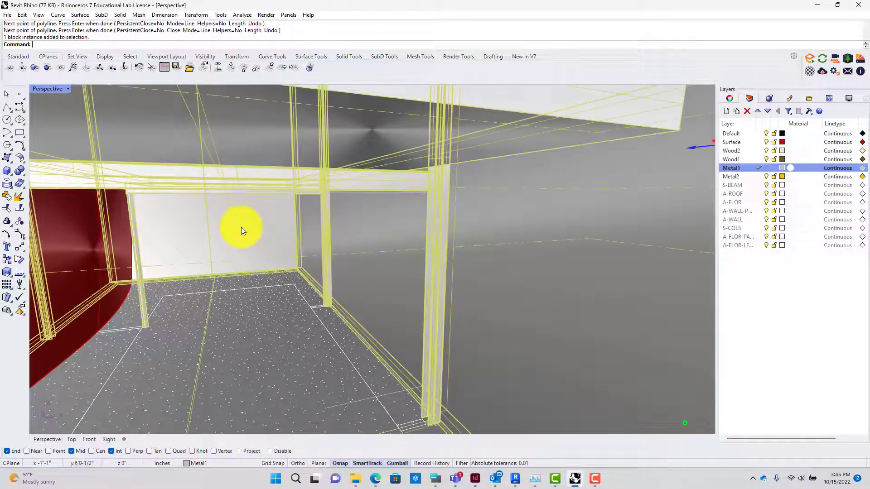
key("Escape")
scroll(257, 219, "up", 1)
middle_click(257, 221)
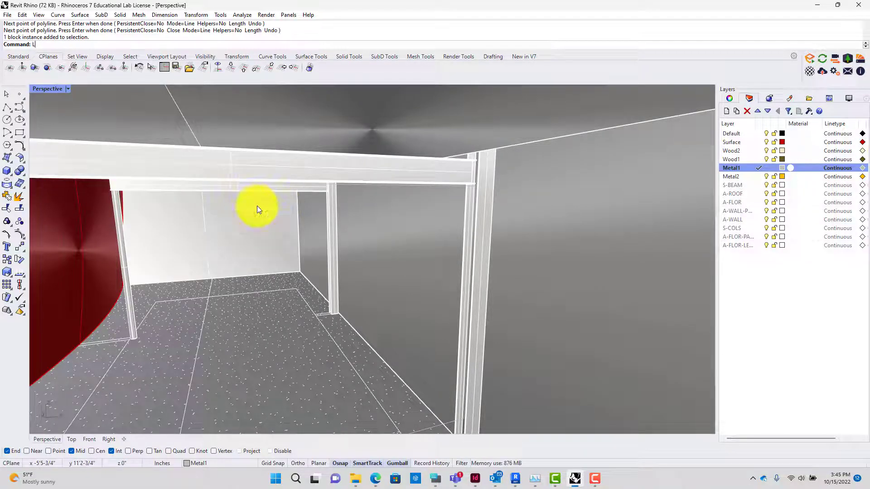
- Try to redraw the 2' vertical drop line from the path's end point below the beam
key("Return")
key("Escape")
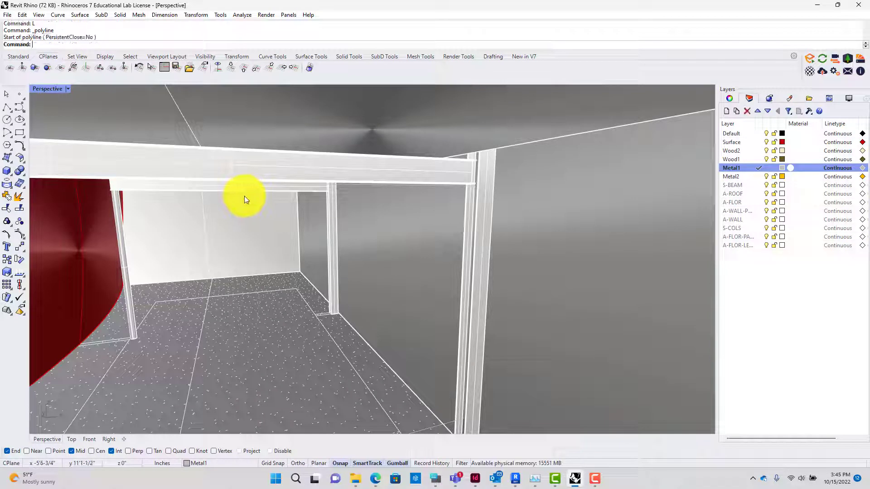
type("L")
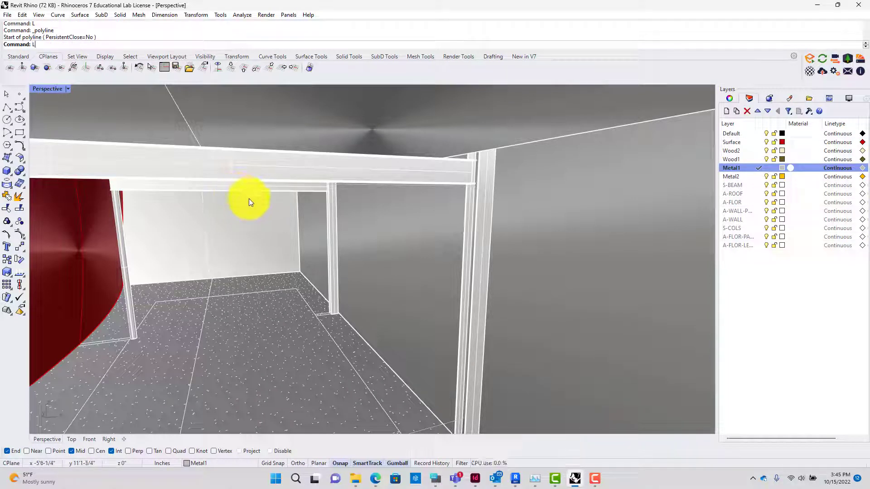
key("Return")
left_click(232, 184)
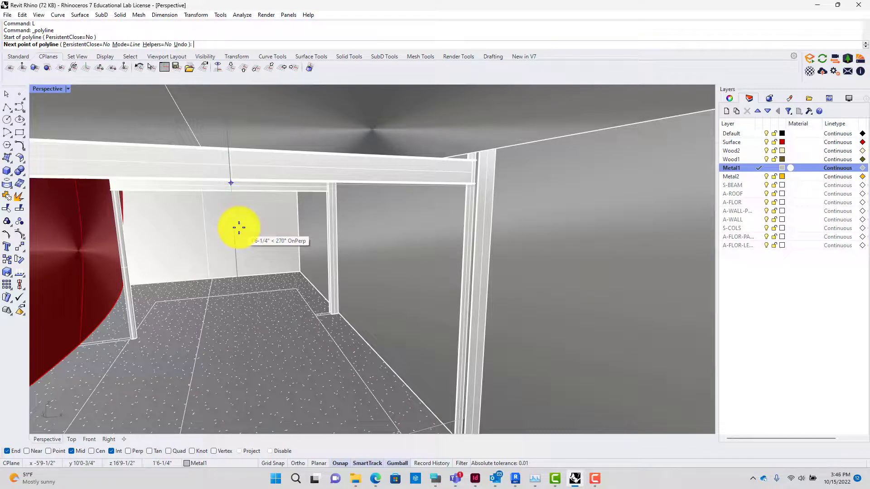
type("2'")
key("Return")
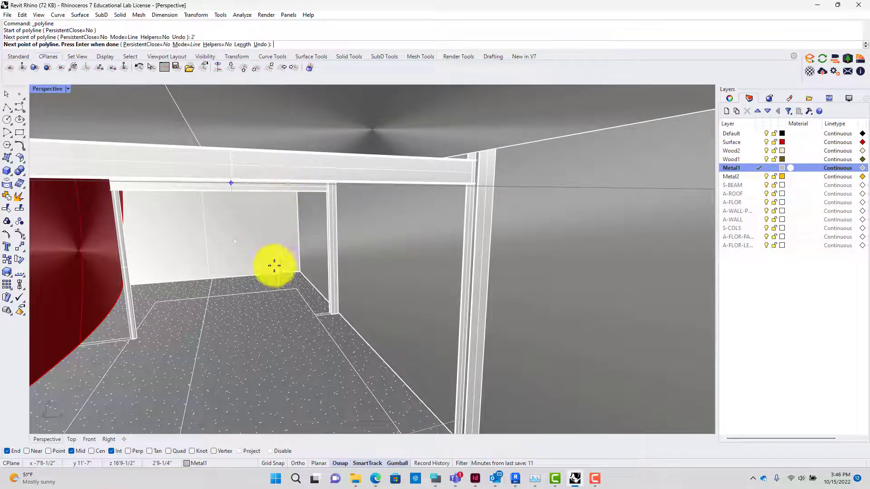
key("Return")
- Draw a polyline 2' straight down from the path's free end, adding one short segment further down
type("L")
key("Return")
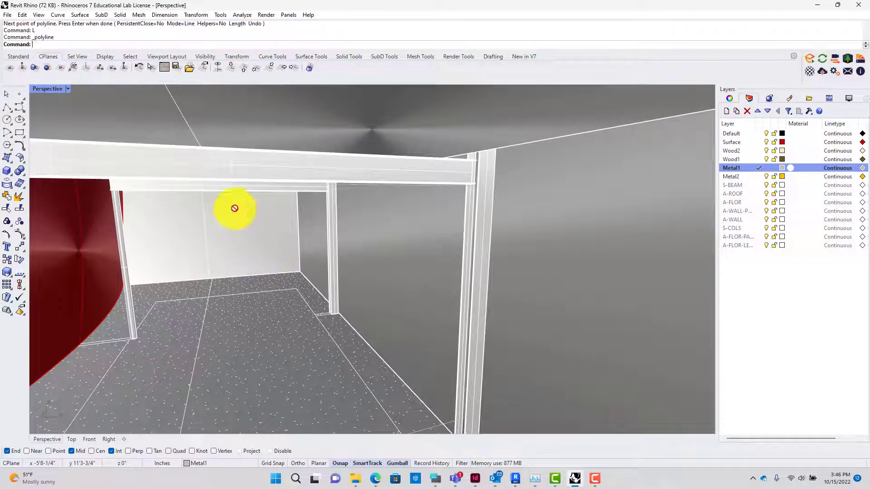
left_click(232, 183)
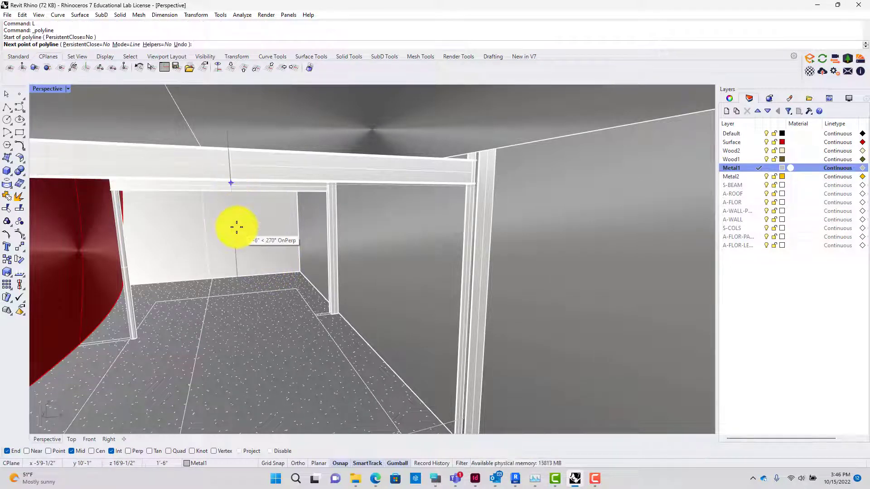
type("2'")
key("Return")
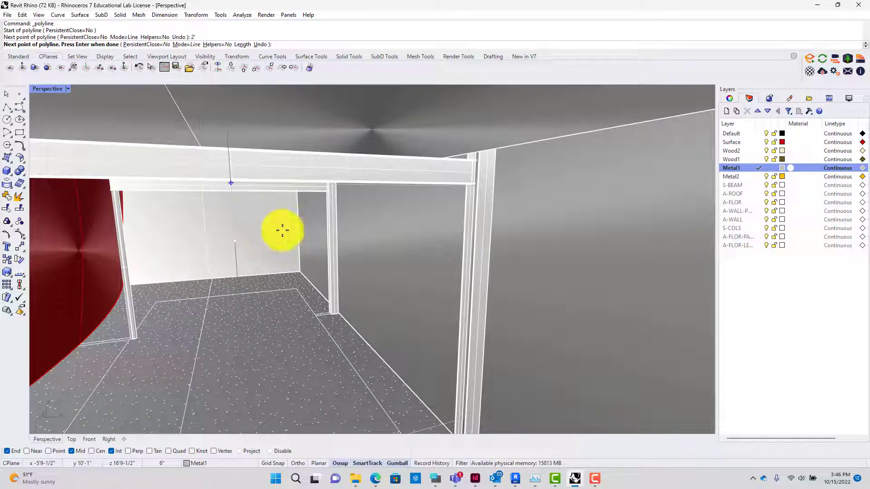
left_click(235, 258)
key("Return")
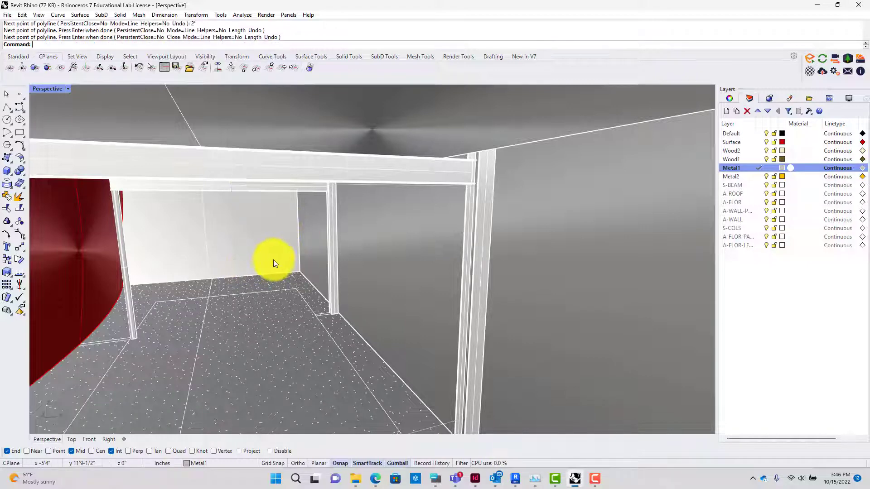
scroll(235, 247, "up", 2)
left_click(224, 251)
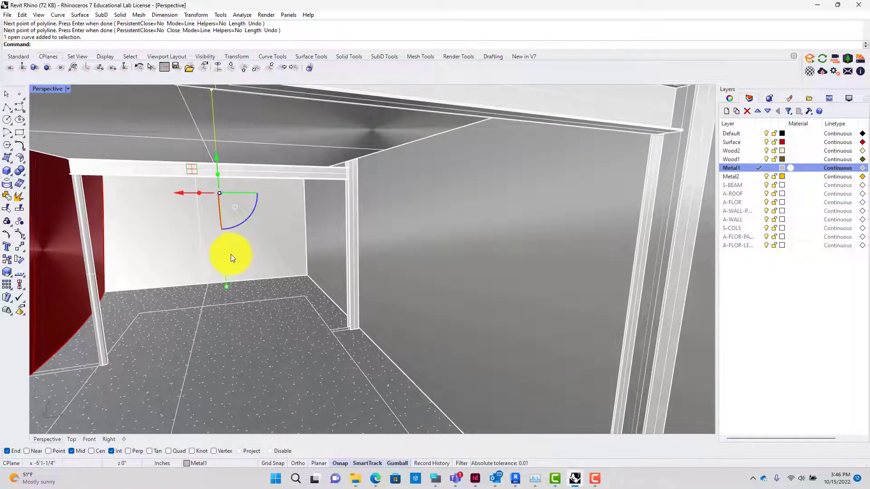
scroll(237, 247, "down", 2)
middle_click(266, 287)
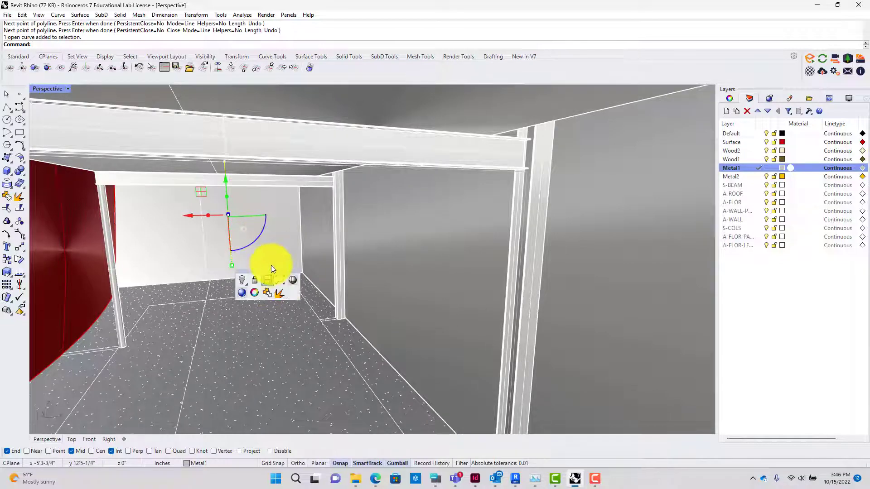
left_click(268, 249, "shift")
right_click_drag(269, 254, 276, 145, "shift")
scroll(276, 147, "down", 3)
key("Escape")
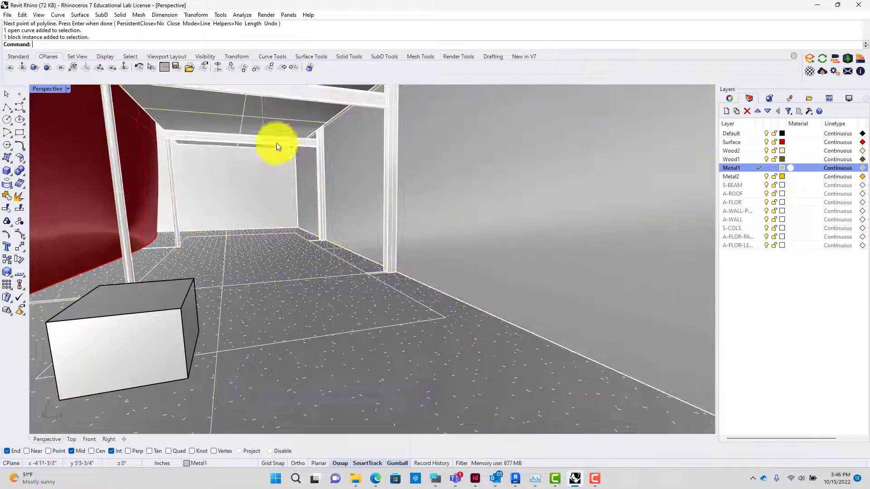
- Join the vertical drop line with the beam-and-column path into one open curve
left_click(260, 121)
left_click(278, 100, "shift")
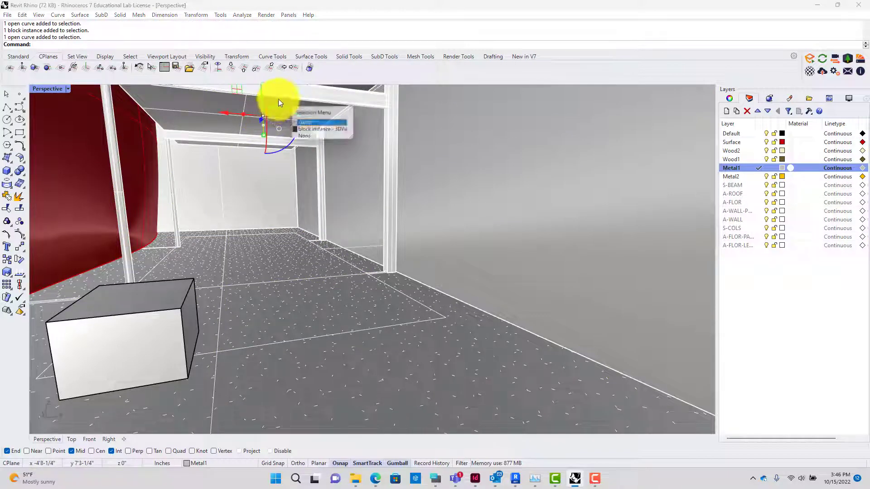
left_click(301, 124)
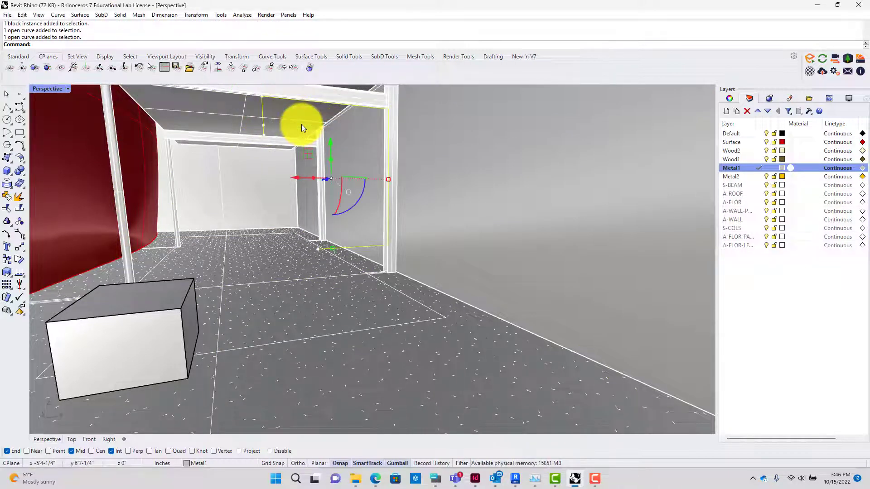
type("join")
key("Return")
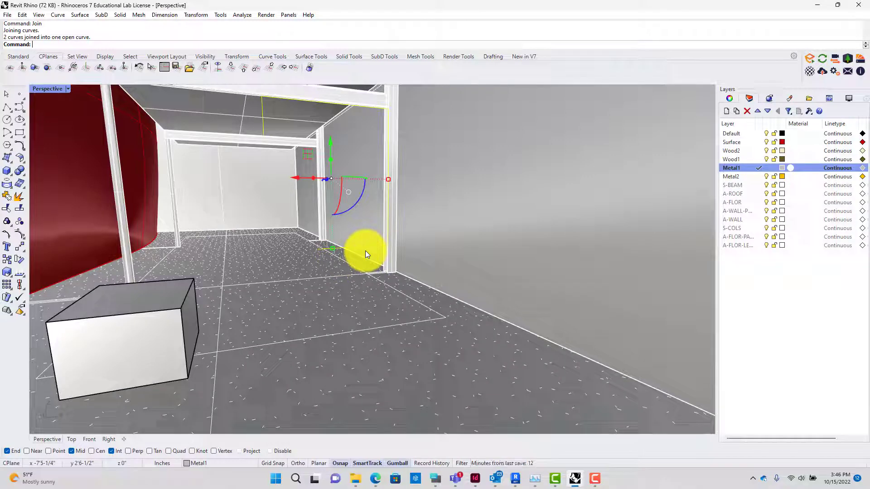
scroll(369, 246, "up", 2)
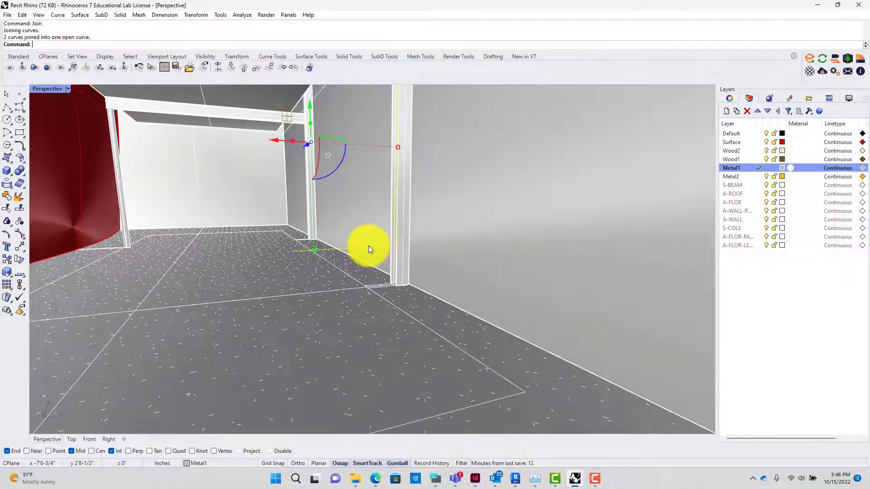
left_click(368, 247)
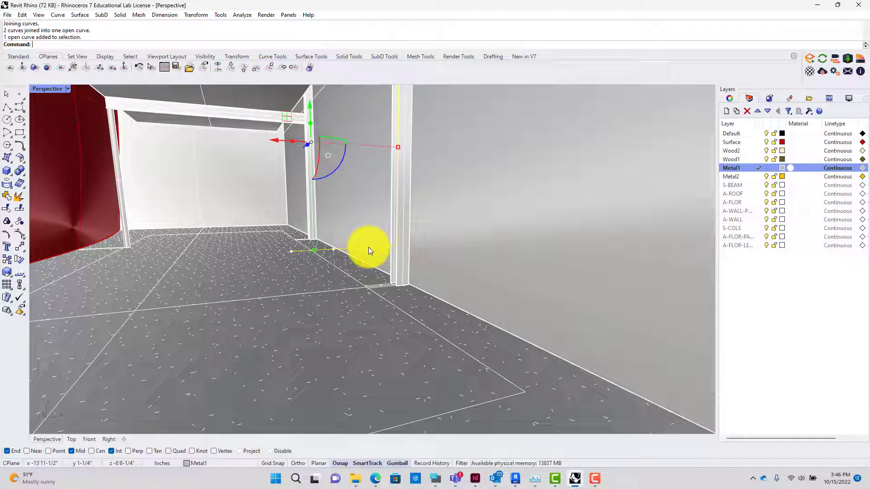
scroll(379, 250, "down", 2)
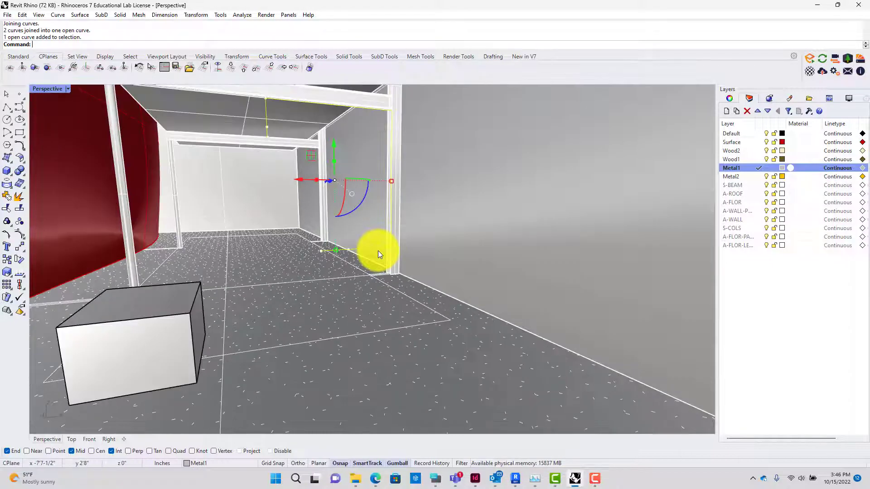
type("rectangle")
key("Return")
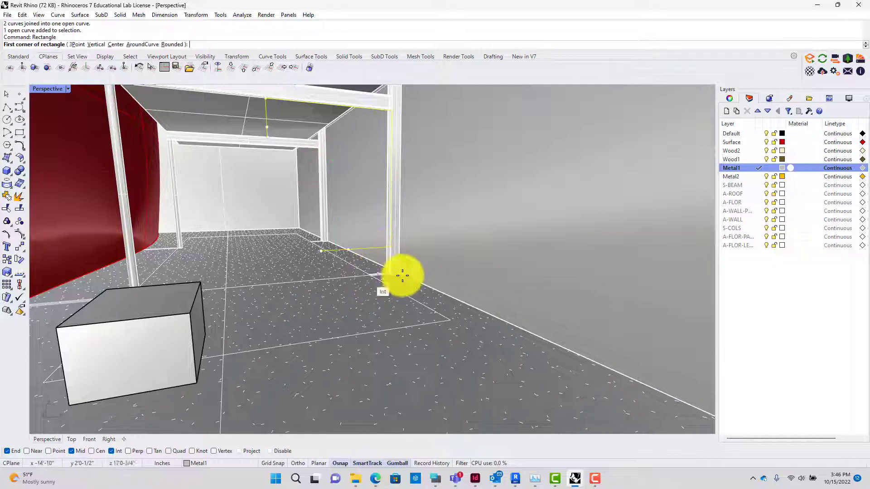
key("Escape")
key("Escape")
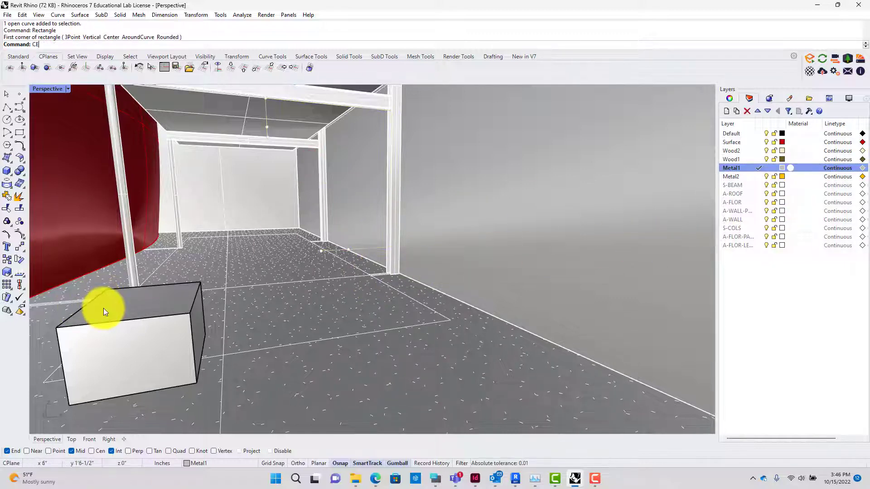
- Orient the construction plane to the box's top face and make Wood1 the current layer
type("ce")
key("Return")
left_click(100, 319)
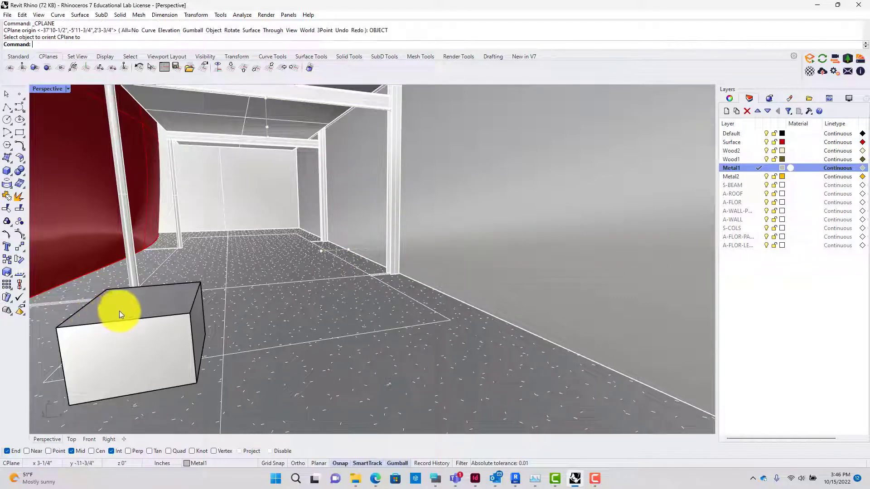
left_click(757, 159)
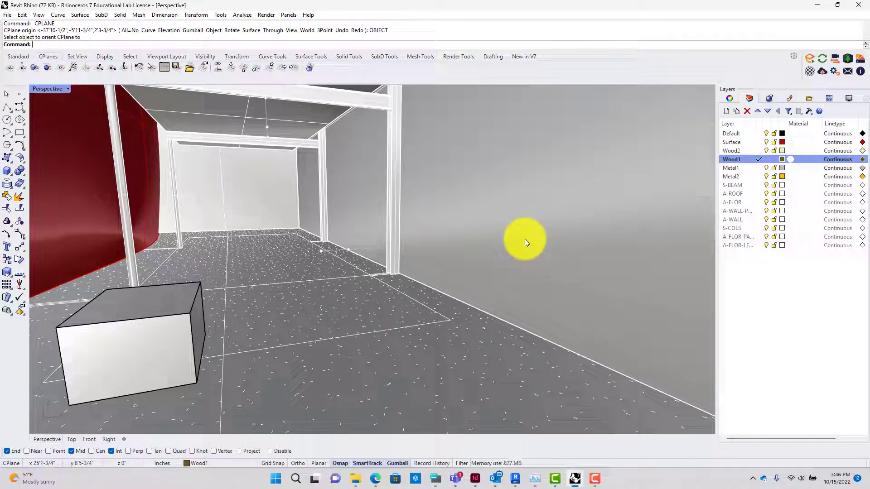
- Draw a 4' by 3' rectangle on the construction plane, starting from the free end of the metal path
type("rectangle")
key("Return")
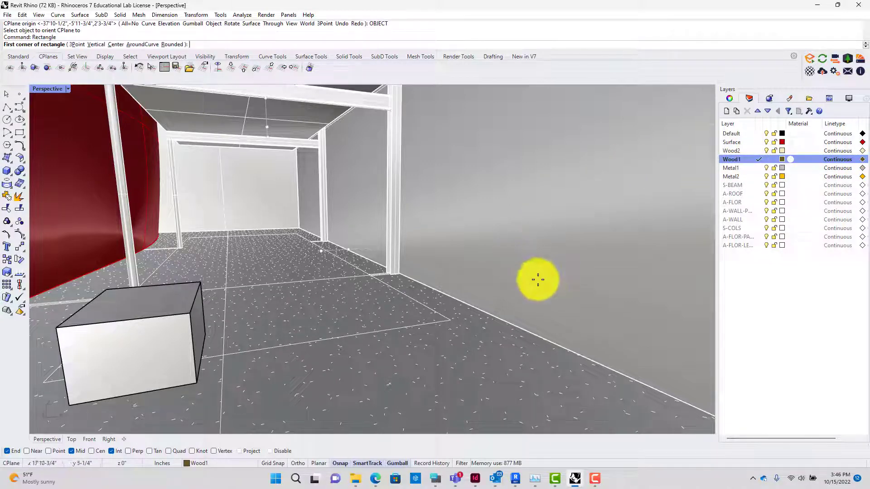
scroll(376, 257, "down", 1)
scroll(376, 252, "up", 3)
scroll(382, 263, "up", 1)
middle_click(381, 263)
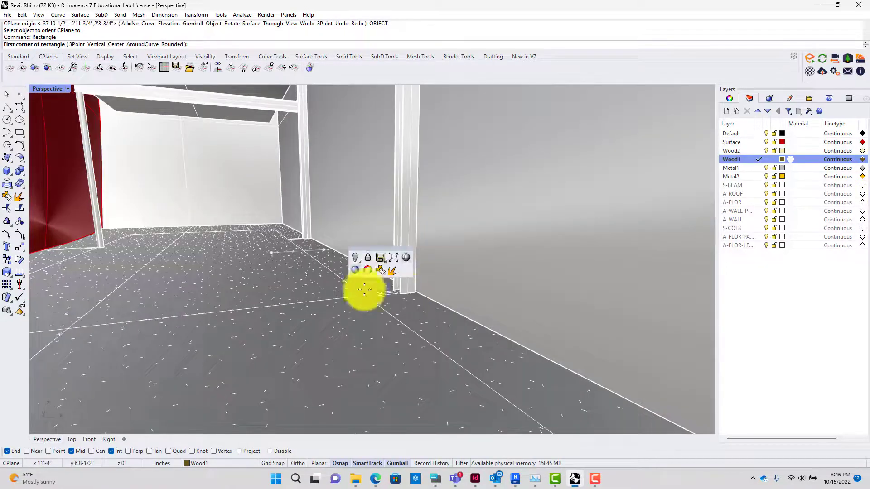
left_click(274, 253)
left_click(274, 253)
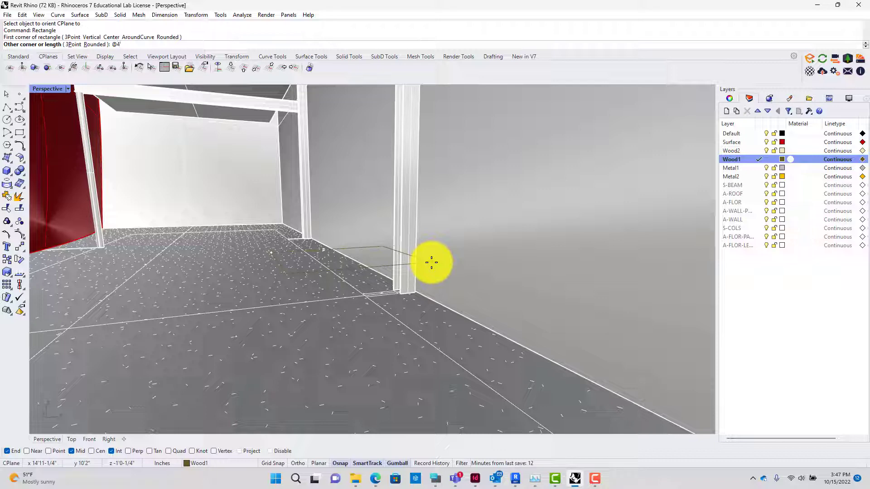
type(",3")
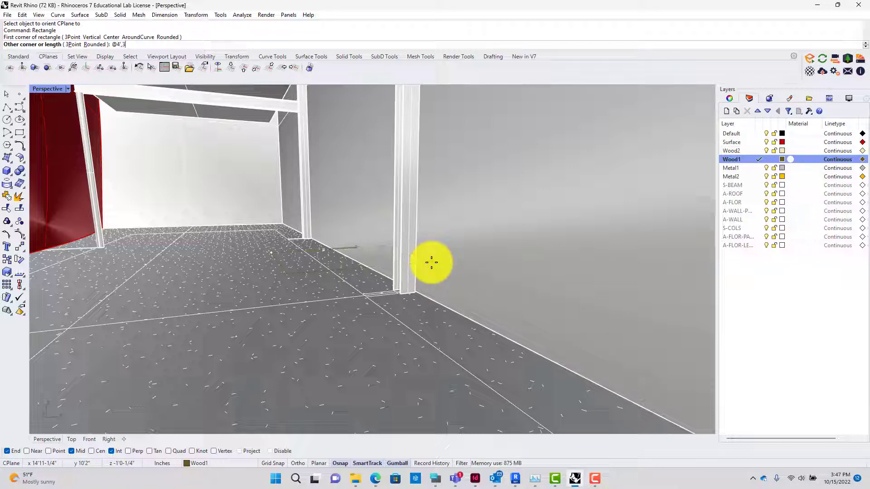
type(",")
key("Return")
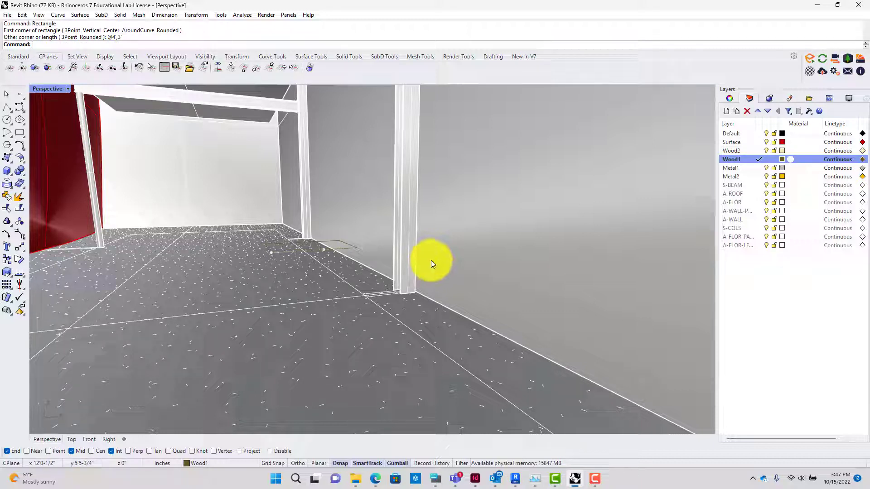
- Move the rectangle from the midpoint of its 3' edge onto the end point of the metal path
left_click(350, 244)
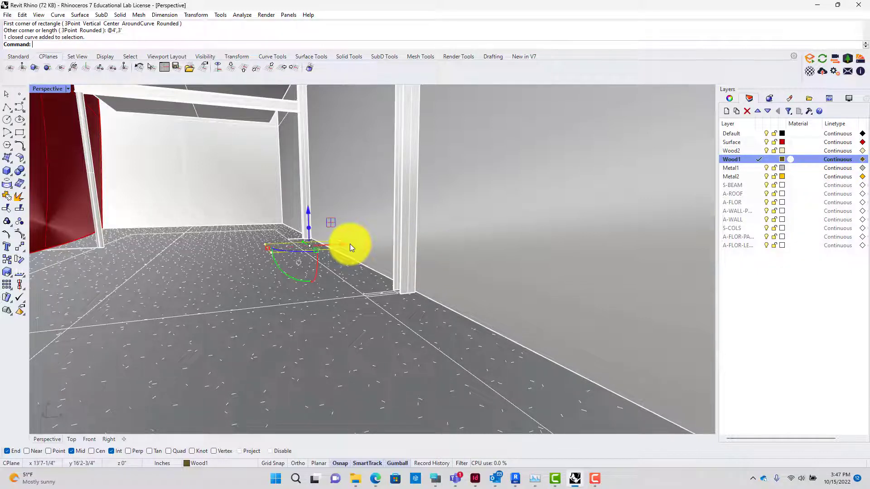
type("M")
key("Return")
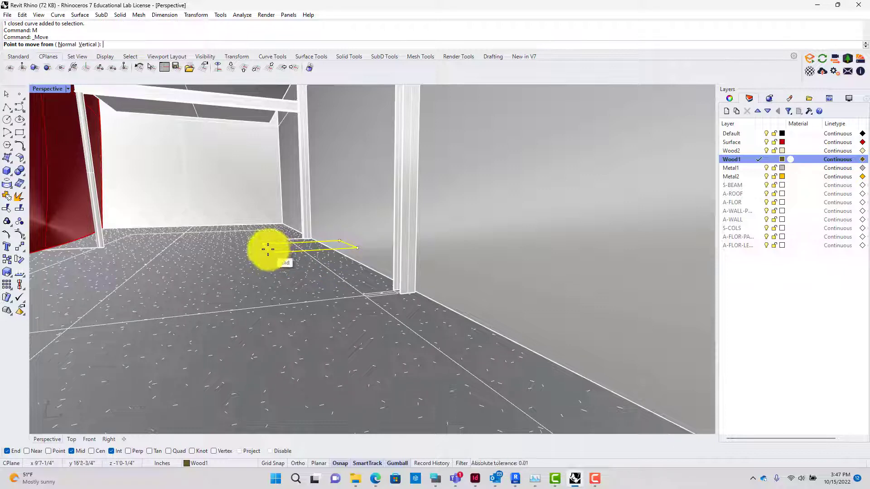
left_click(268, 249)
left_click(272, 252)
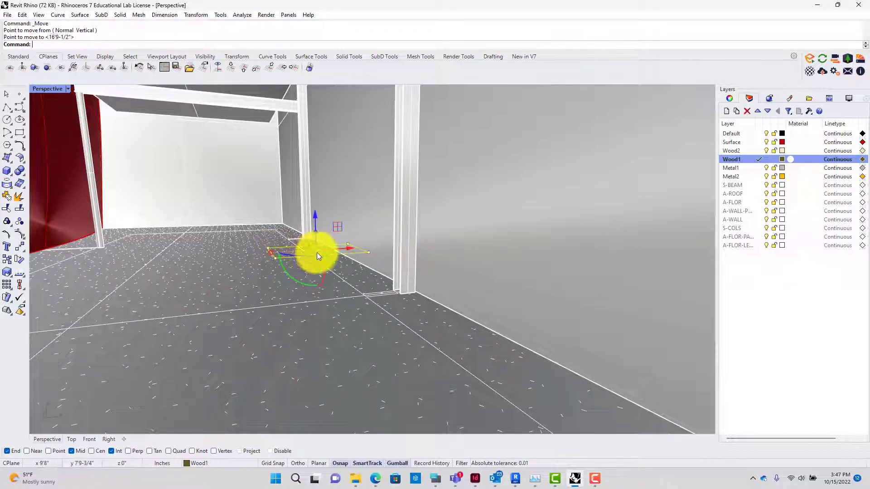
- Lengthen the rectangle by moving its two corner points nearest the column 12" toward the column
right_click_drag(363, 278, 476, 354)
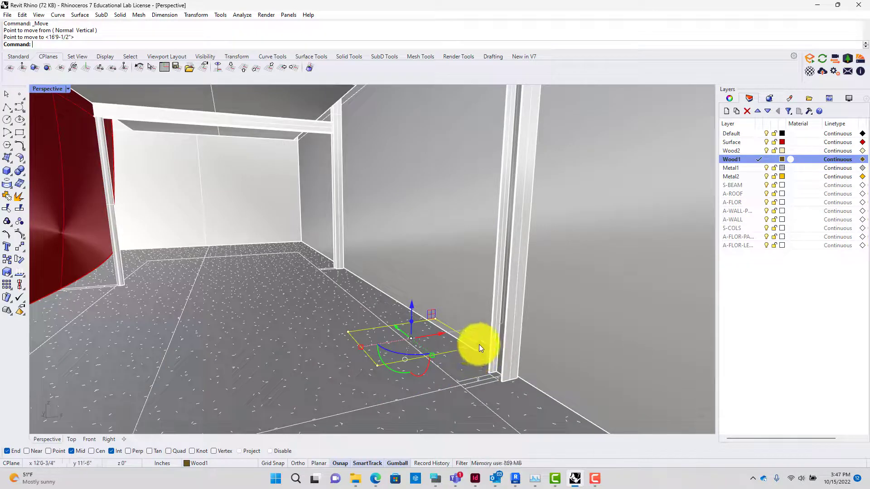
left_click(478, 344)
left_click(434, 317)
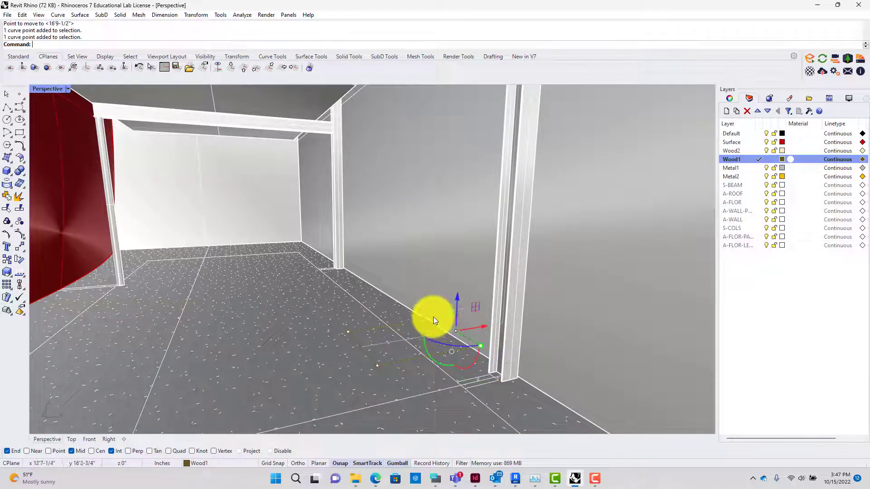
left_click_drag(433, 317, 484, 328)
type("12")
key("Return")
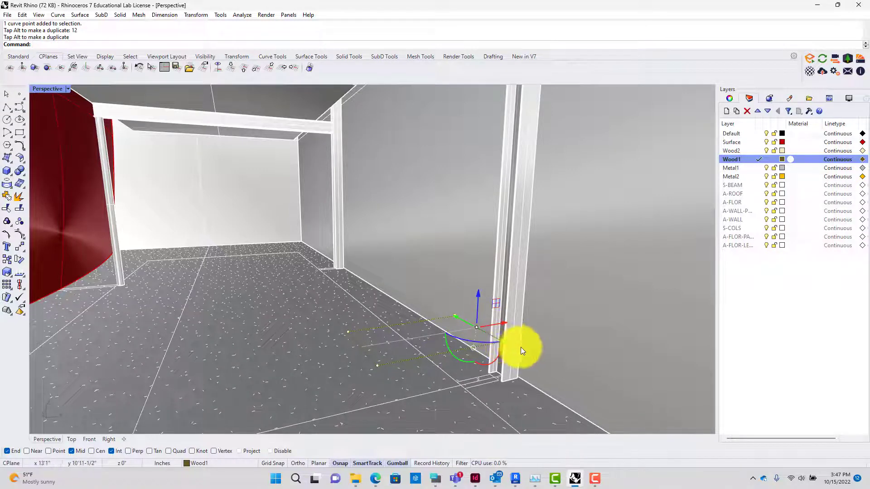
- Move the whole rectangle 12" along its length toward the column
left_click(459, 358)
left_click(458, 349)
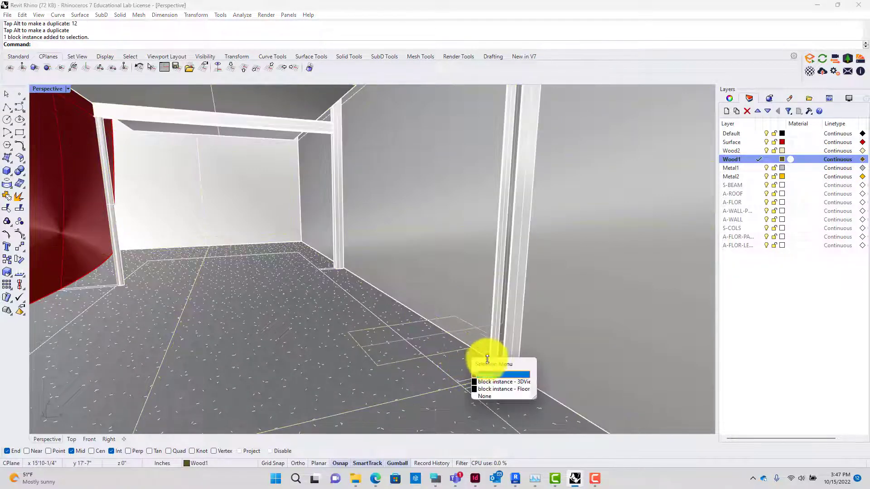
left_click(489, 375)
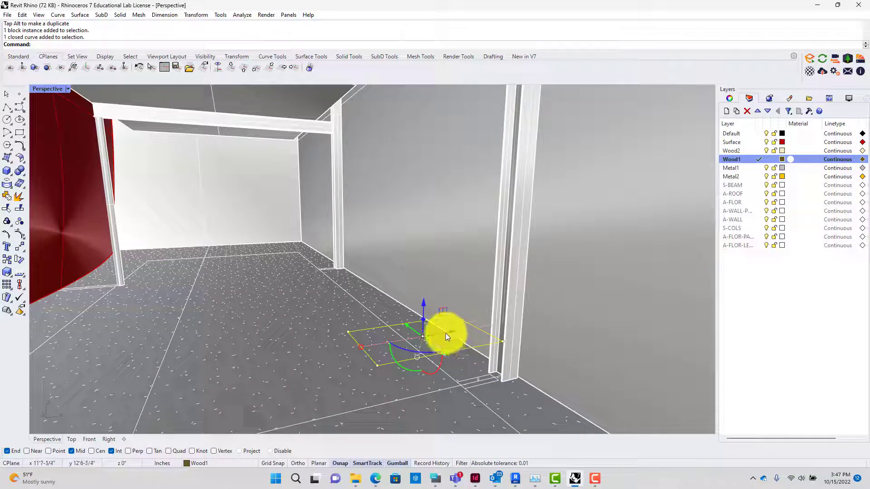
left_click_drag(445, 333, 467, 331)
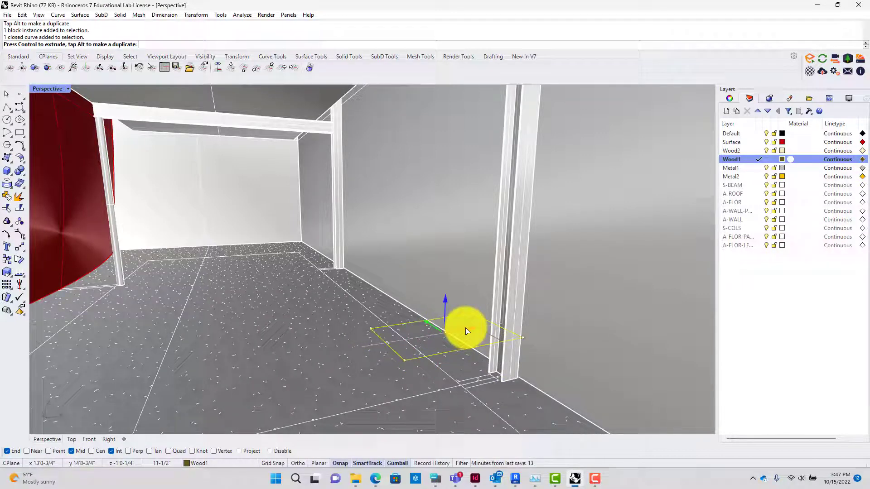
type("12")
left_click_drag(466, 328, 467, 329)
key("Return")
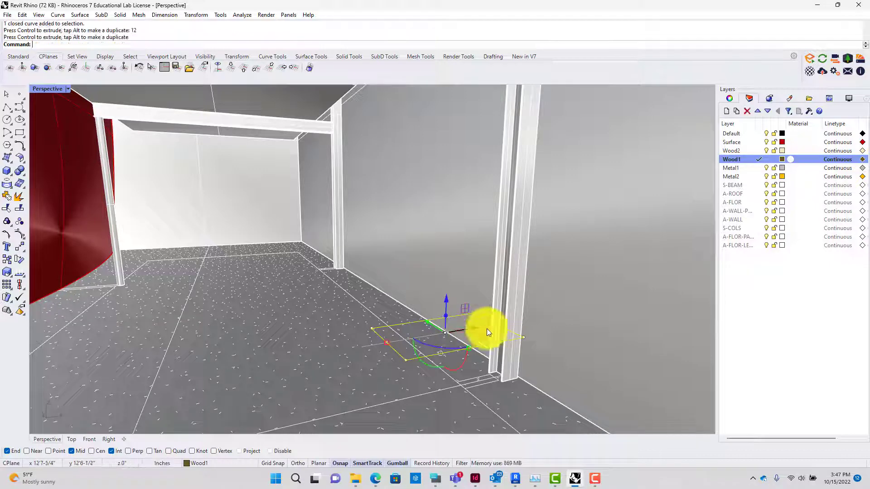
- Extrude the rectangle curve by 1.5" as an open surface
right_click_drag(529, 330, 376, 350, "shift")
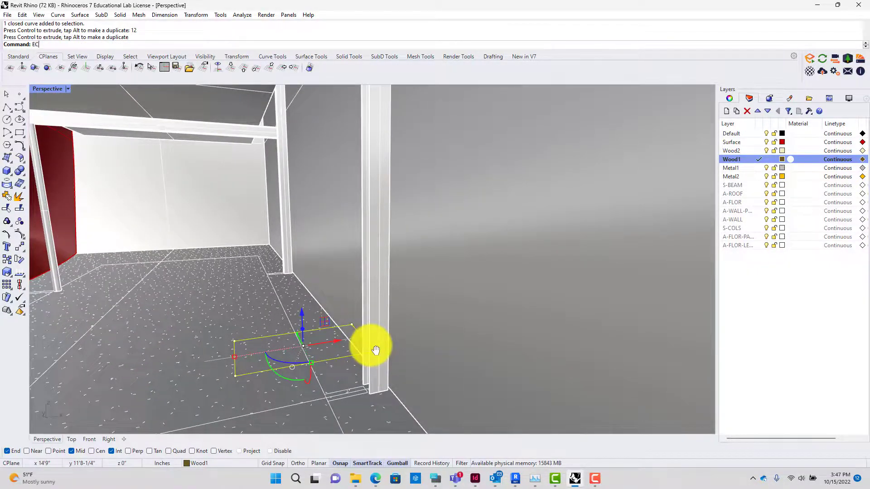
type("EC")
key("Return")
type("1")
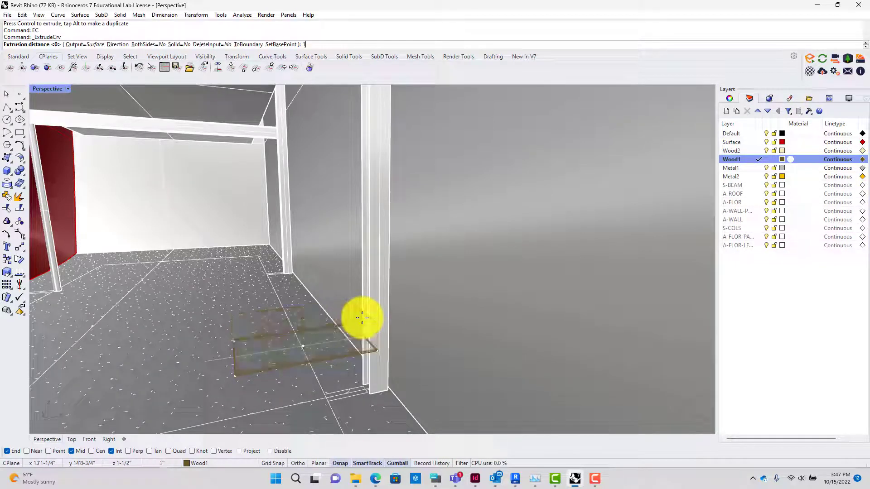
type(".5")
key("Return")
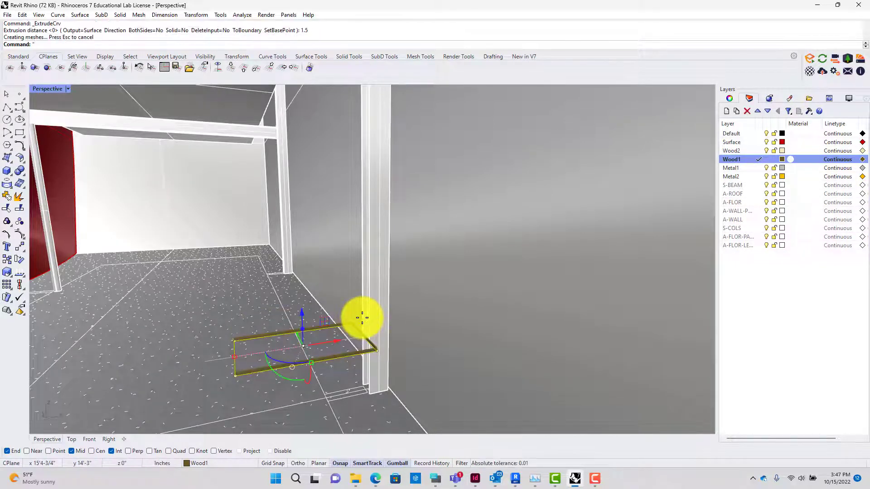
- Try to cap the open extrusion, and delete the extrusion
left_click(361, 372)
left_click(351, 352, "shift")
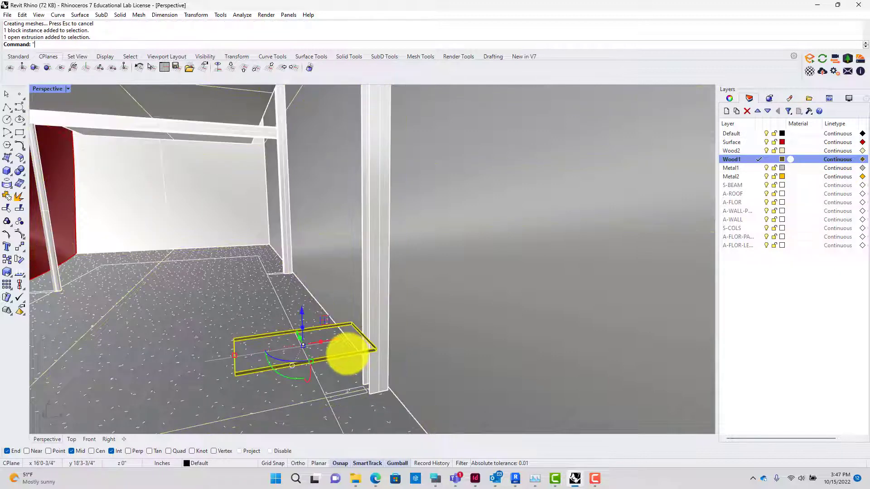
type("\"cap")
key("Return")
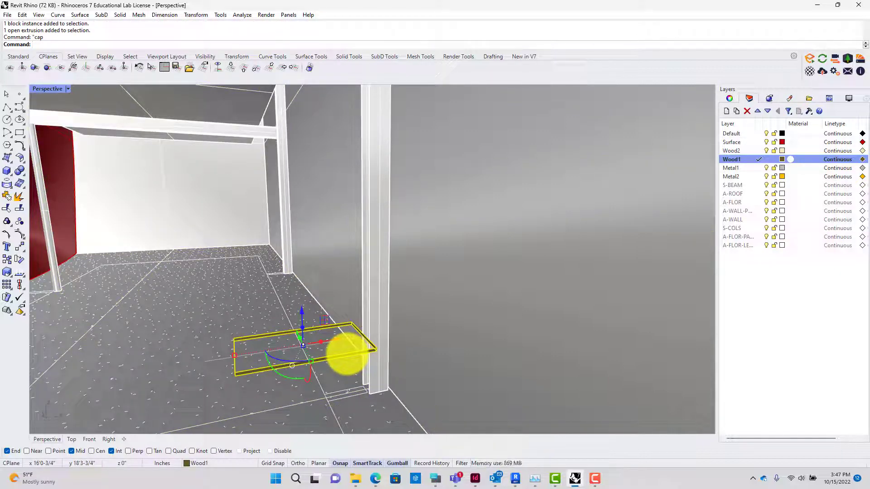
key("Delete")
type("Cap")
key("Return")
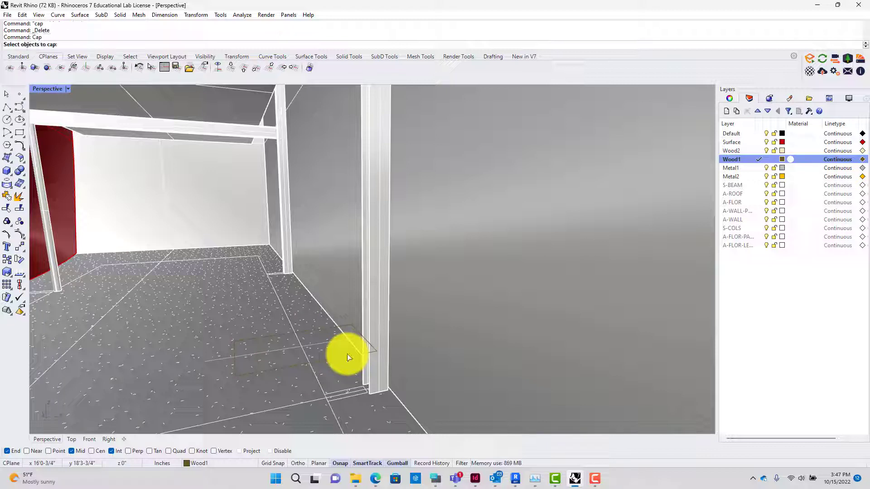
key("Escape")
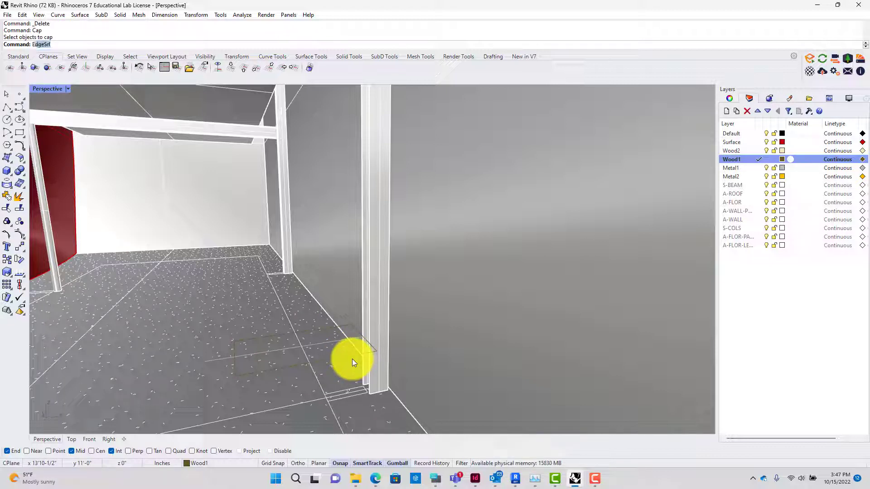
- Extrude the wood rectangle by 1.5" and cap it into a closed solid board
type("EC")
key("Return")
left_click(342, 356)
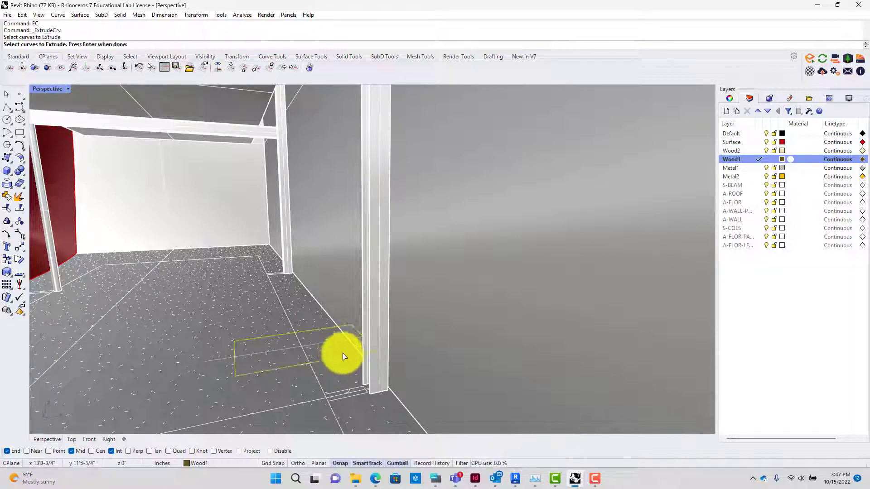
key("Return")
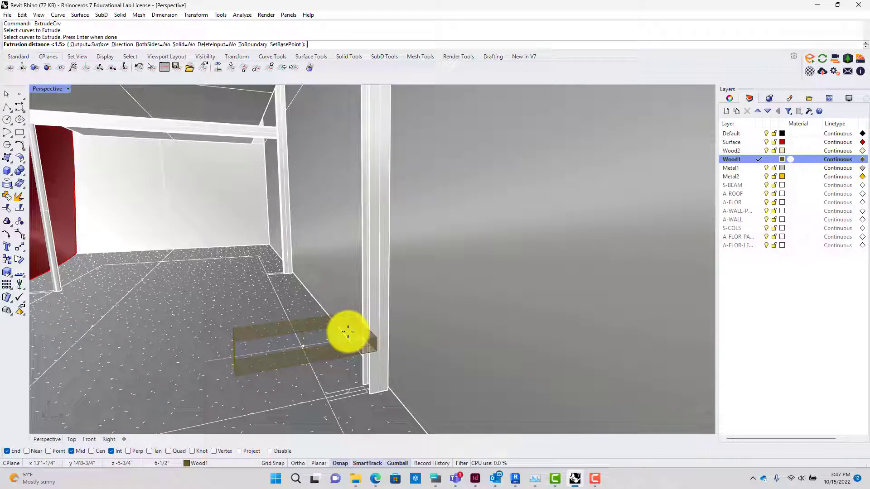
type("1.5")
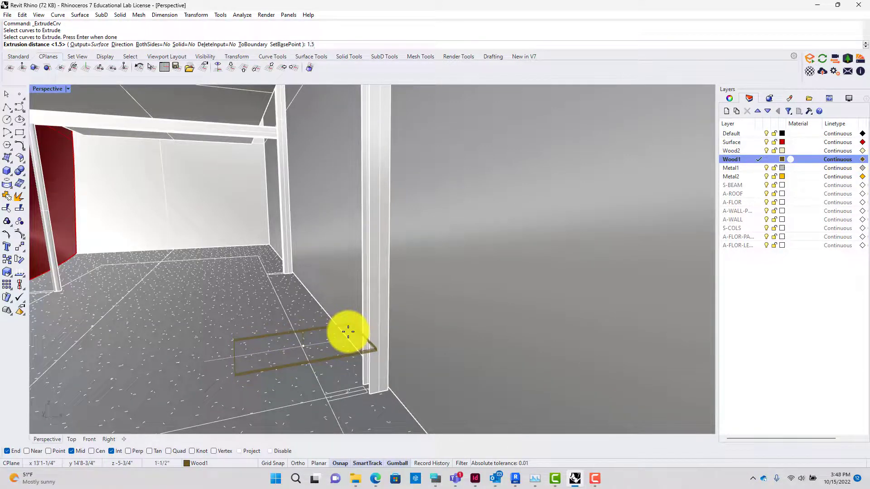
key("Return")
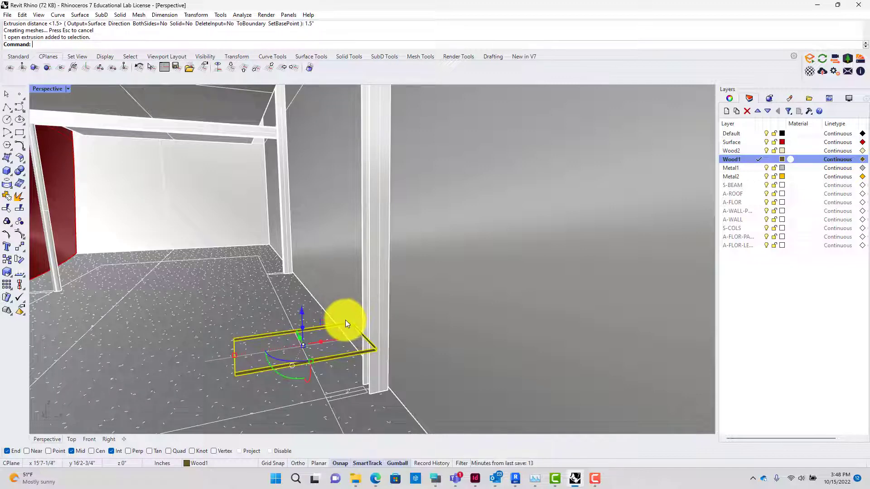
type("Cap")
key("Return")
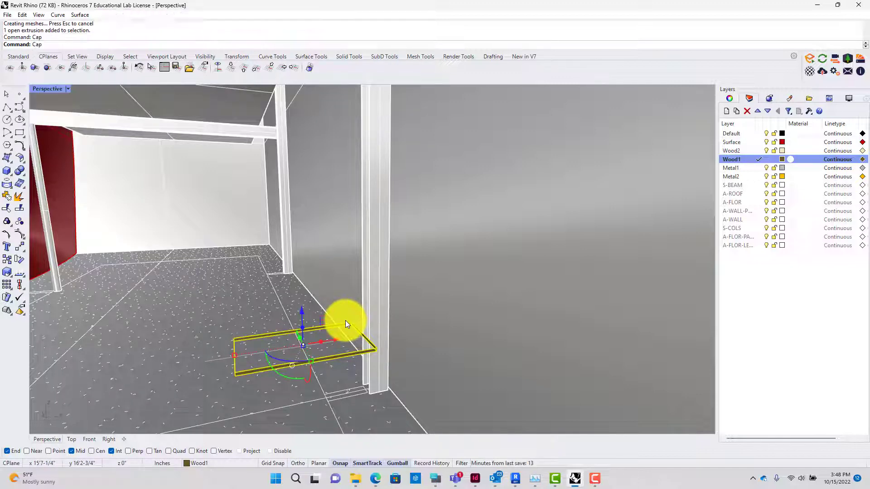
left_click(382, 328)
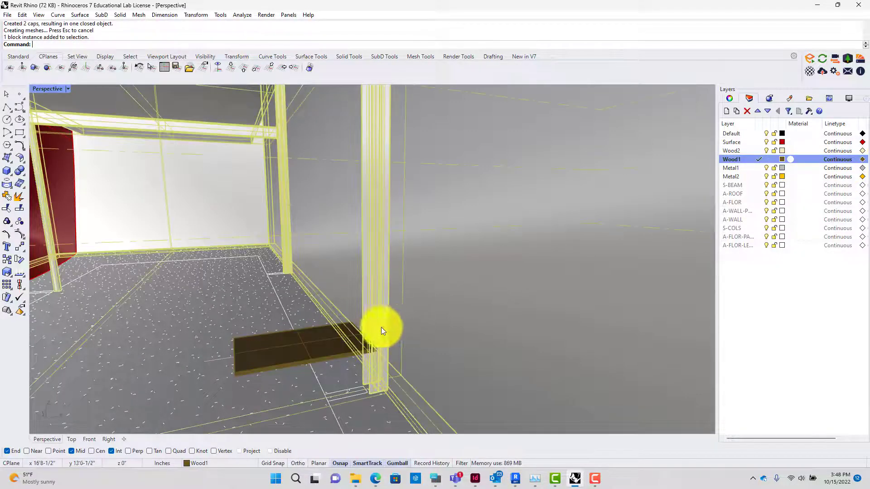
key("Escape")
- Move the metal path's end point 12" inward to the near edge of the wood board
scroll(300, 366, "up", 2)
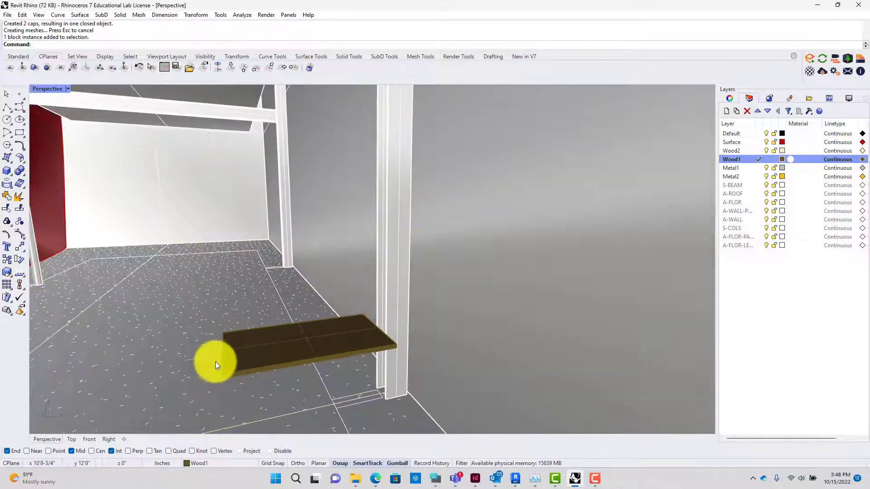
left_click(212, 359)
left_click(184, 359)
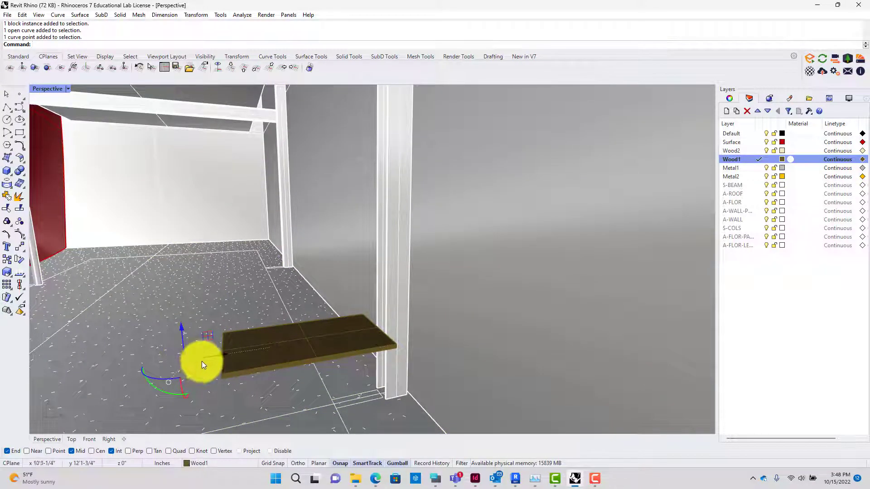
left_click_drag(206, 358, 221, 362)
type("1")
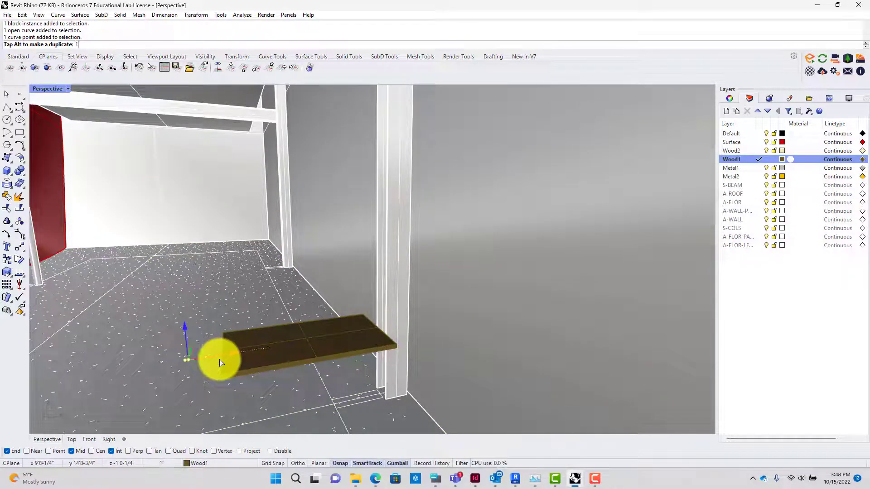
type("2")
key("Return")
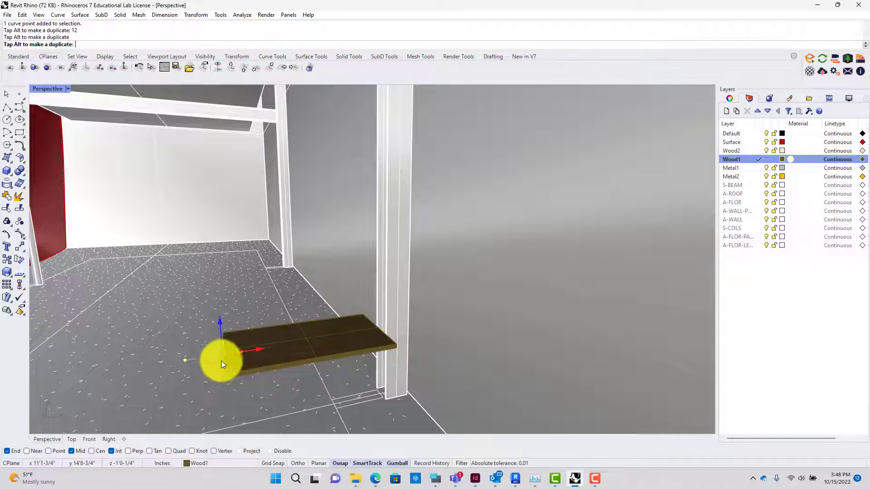
- Delete the extra control point from the metal path's straight segment under the wood board
right_click_drag(260, 392, 332, 313)
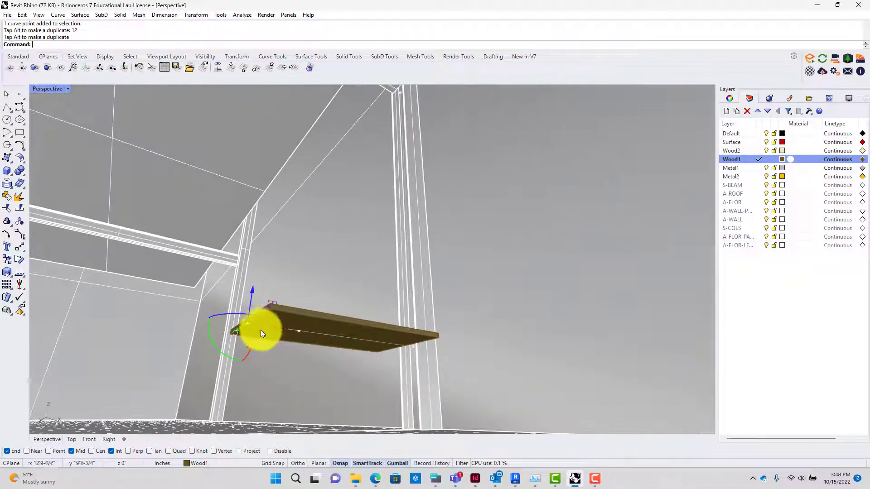
left_click_drag(269, 325, 356, 348)
key("Escape")
left_click(299, 332)
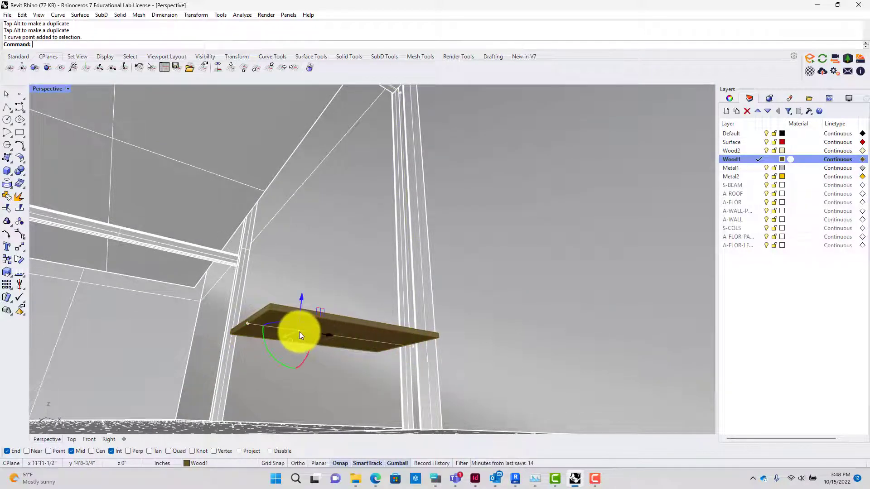
left_click(300, 332)
key("Delete")
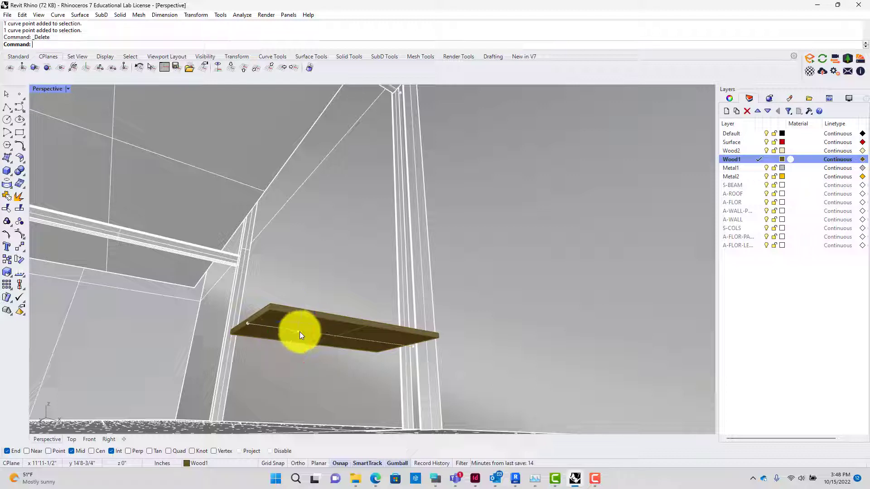
- Move the metal path's free end point under the wood board 5' along the board toward the column
left_click(246, 322)
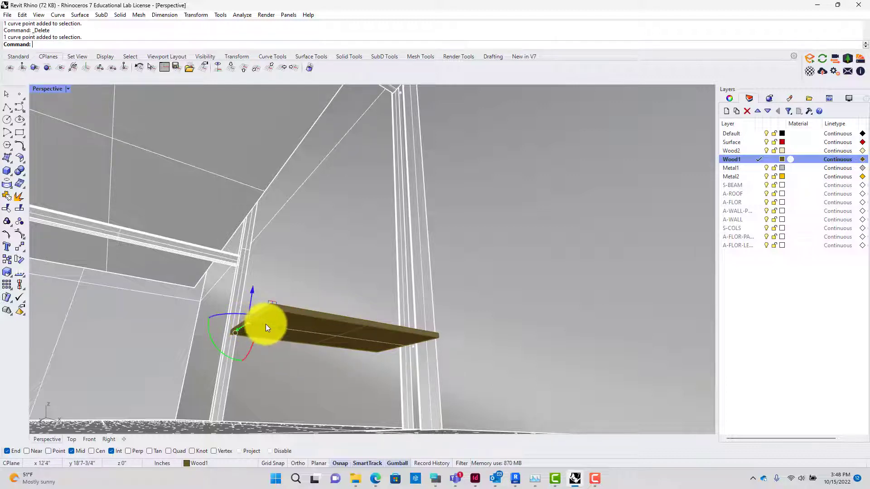
left_click_drag(266, 325, 413, 363)
type("5'")
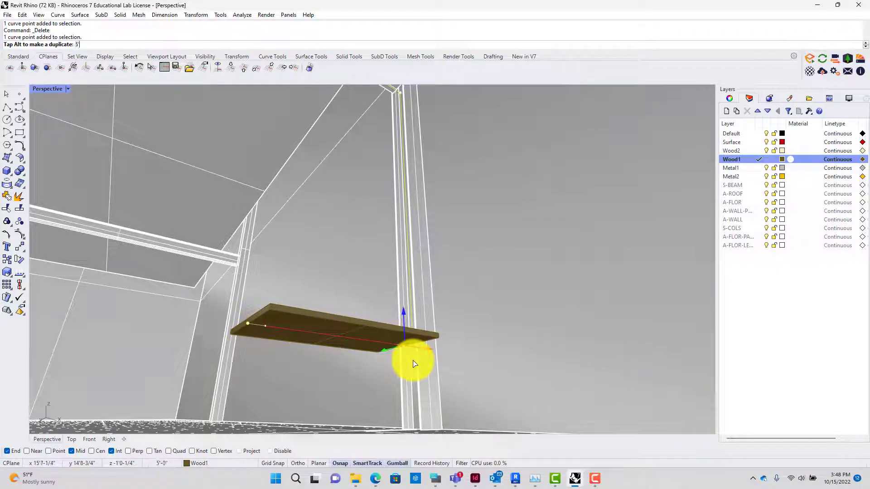
key("Return")
key("Escape")
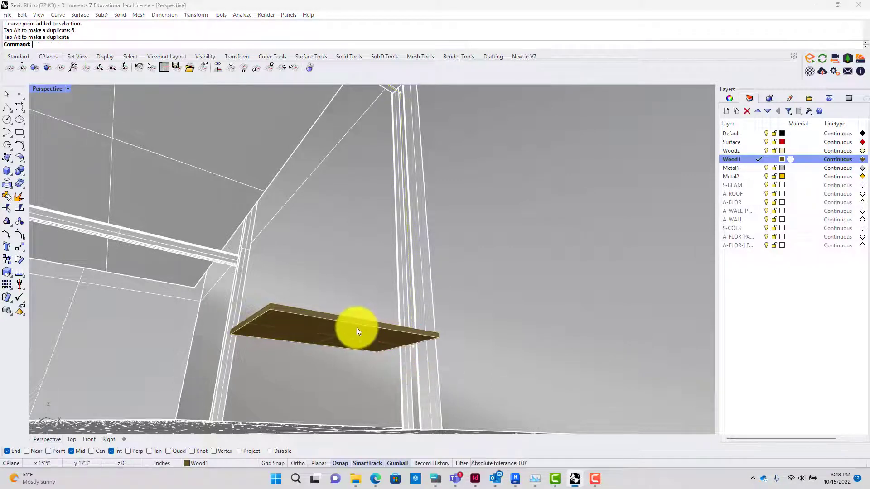
- Move the solid wood board 3" away from the column along its length
left_click(372, 325)
left_click(377, 352)
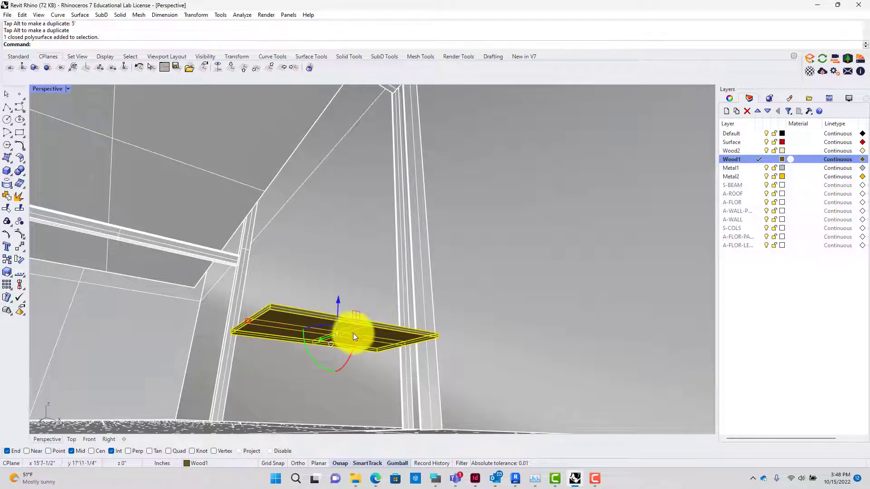
left_click_drag(352, 337, 349, 336)
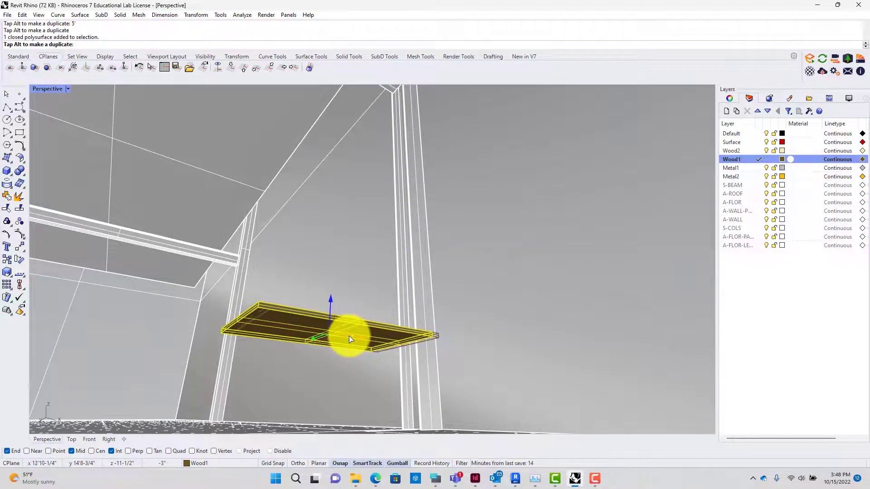
type("3\"")
key("Return")
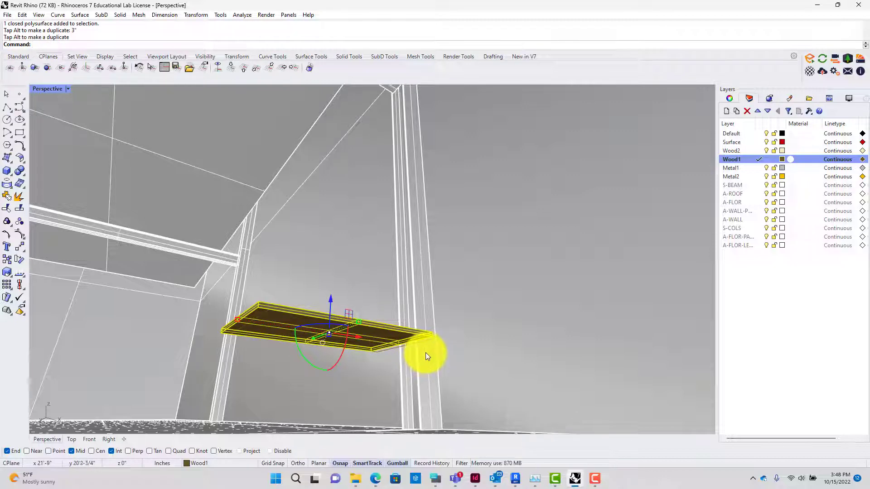
- Scale the board's original outline rectangle in one direction so it is narrower than the board's width
right_click_drag(425, 353, 381, 34)
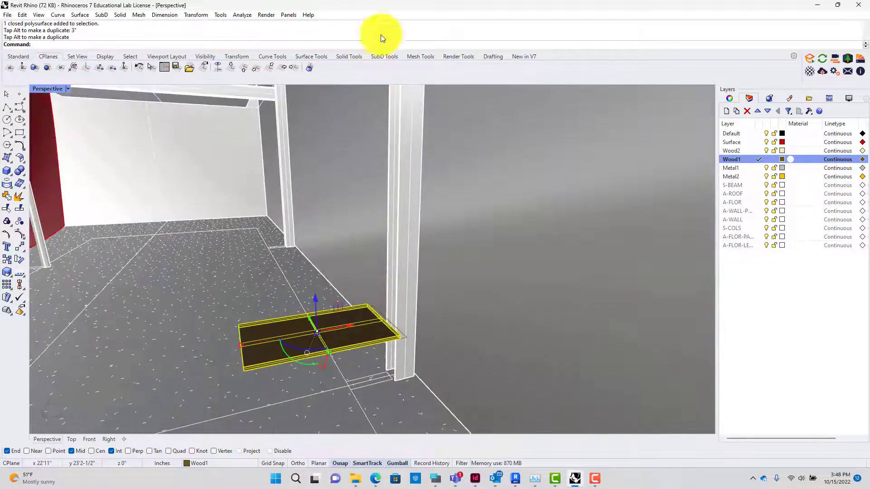
scroll(395, 344, "up", 8)
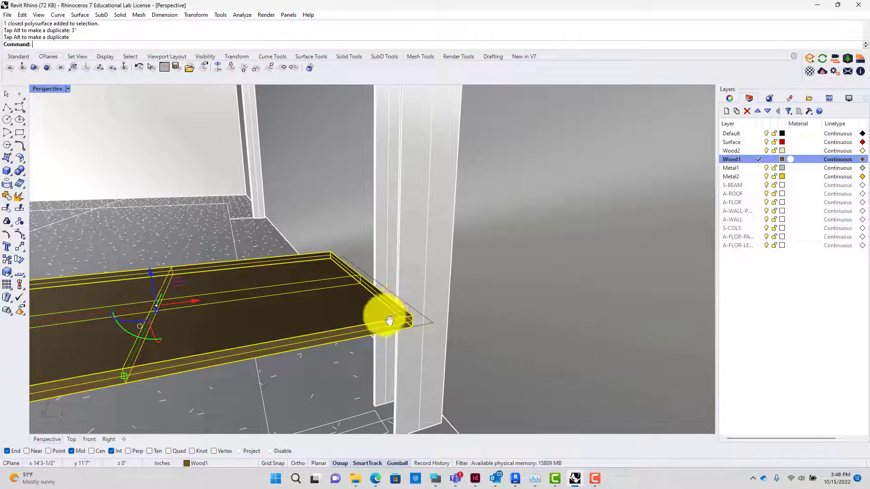
right_click_drag(358, 342, 331, 371, "shift")
left_click(365, 300)
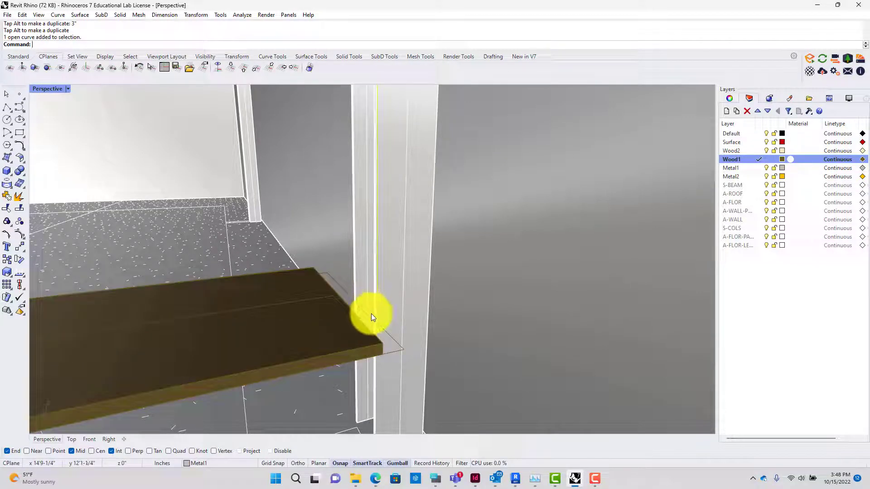
left_click(388, 346)
left_click(397, 340)
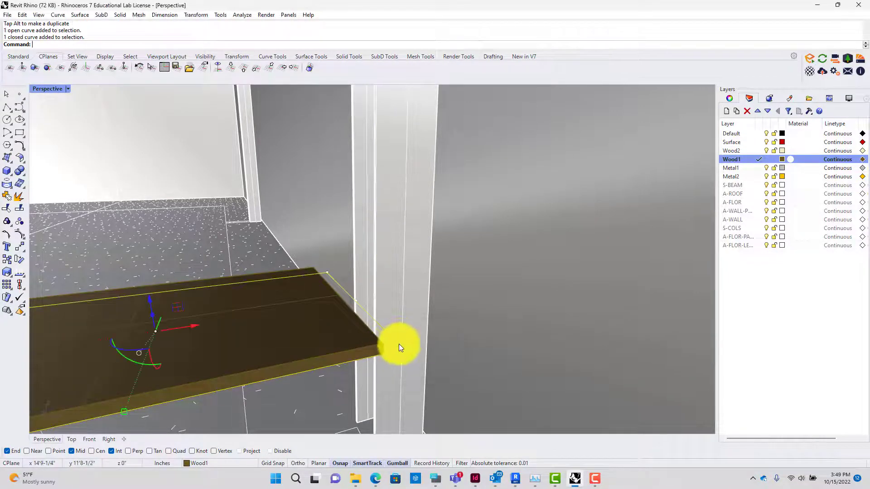
scroll(397, 346, "down", 6)
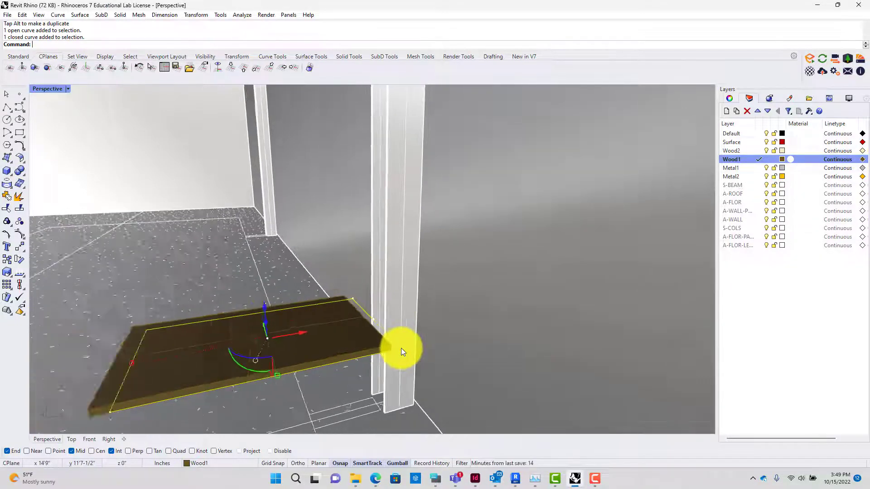
left_click_drag(332, 364, 330, 360)
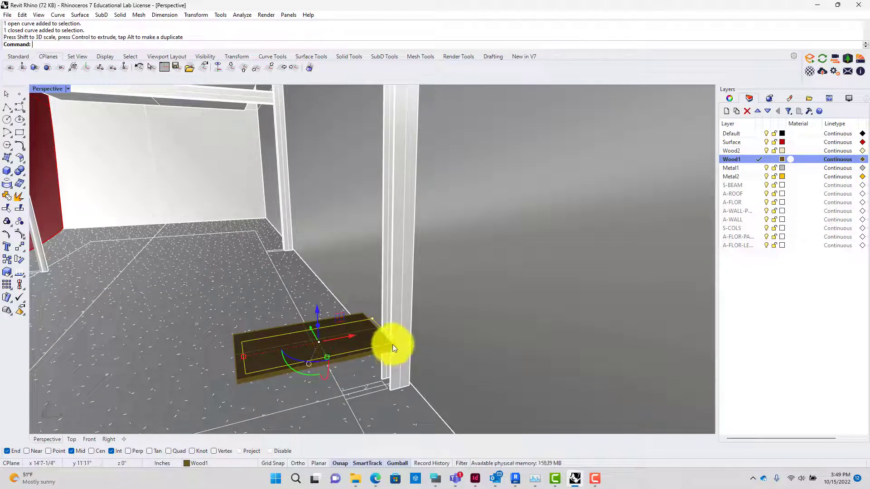
- Change the narrowed rectangle's layer to Metal1 and explode it into separate segments
left_click(752, 169)
right_click(752, 168)
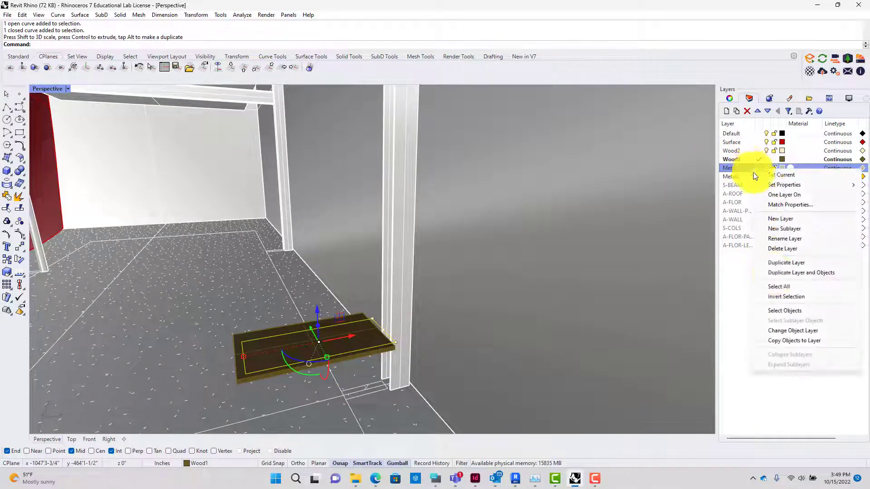
left_click(781, 331)
scroll(393, 338, "up", 5)
scroll(393, 338, "down", 1)
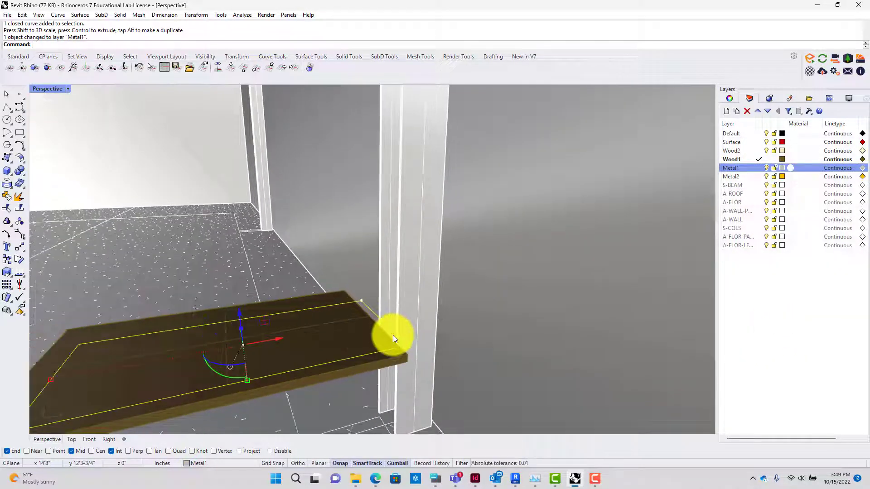
scroll(393, 335, "down", 1)
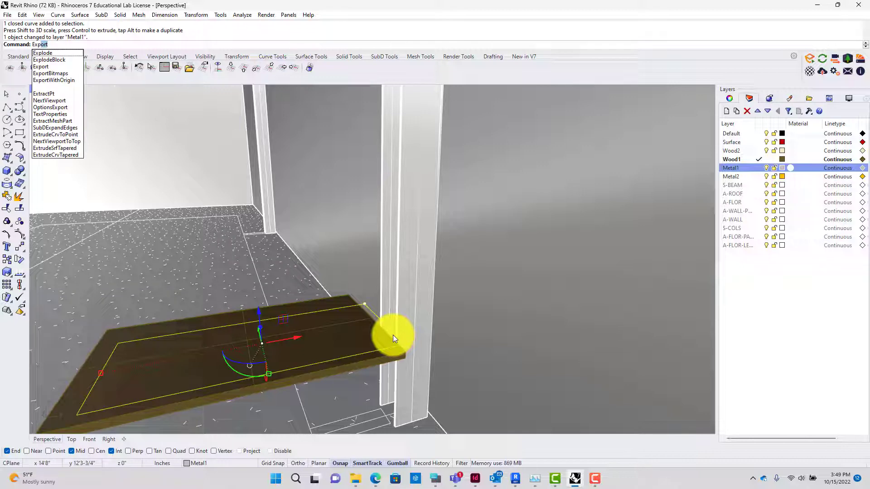
key("Down")
key("Return")
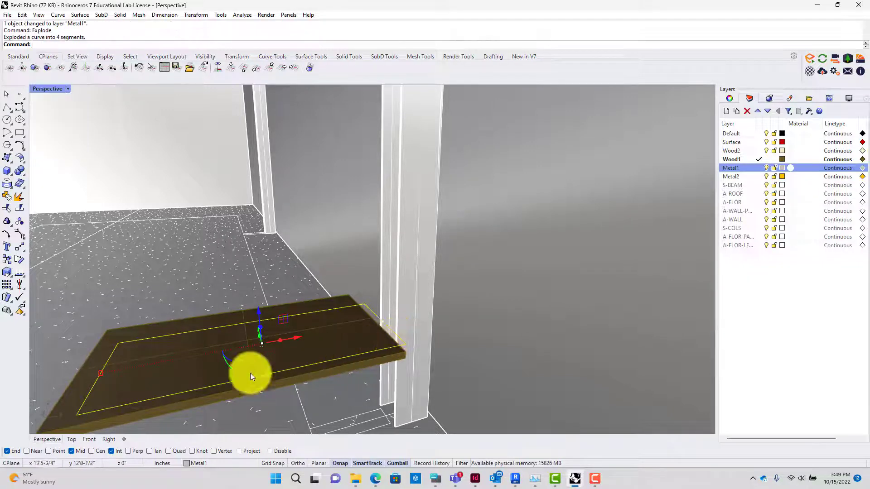
- Delete the exploded rectangle's short segment at the board end away from the column
left_click(93, 387)
left_click(101, 386)
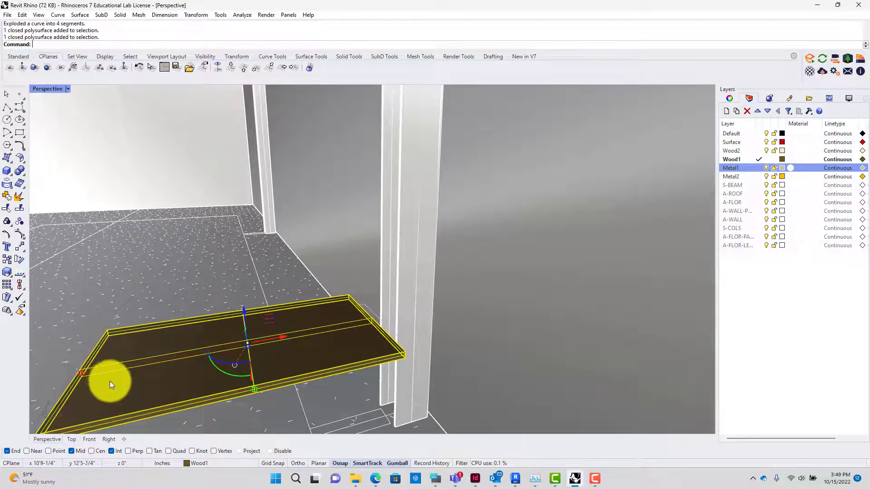
mouse_move(141, 370)
right_mouse_down()
mouse_move(160, 321)
mouse_move(145, 346)
mouse_move(124, 342)
mouse_move(143, 356)
right_mouse_up()
left_click(152, 332)
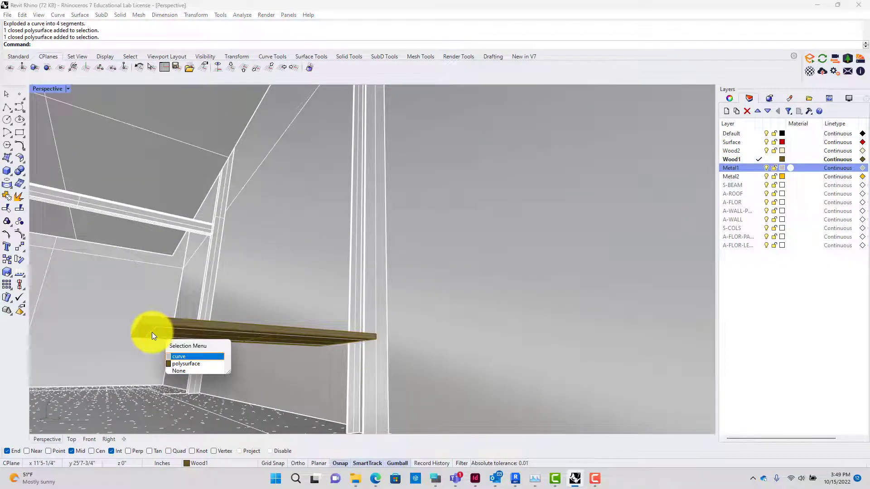
left_click(175, 357)
key("Delete")
- Join the rectangle's two long segments and the short segment at the column into one open curve
scroll(371, 339, "up", 3)
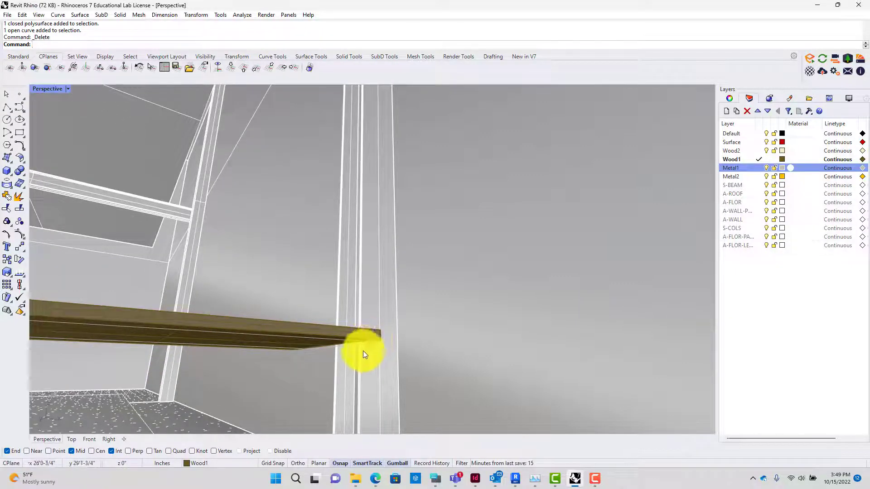
right_click_drag(363, 351, 189, 398, "shift")
right_click_drag(183, 347, 210, 371)
scroll(229, 297, "up", 4)
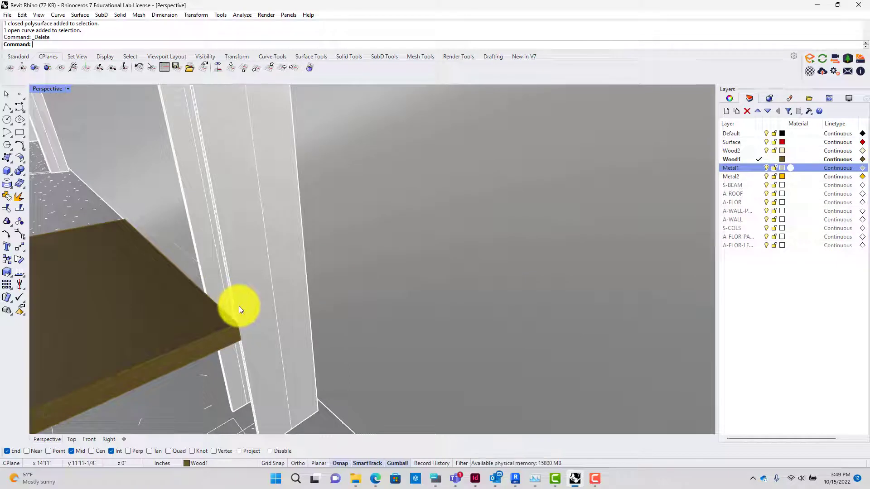
left_click(240, 304)
left_click(232, 294)
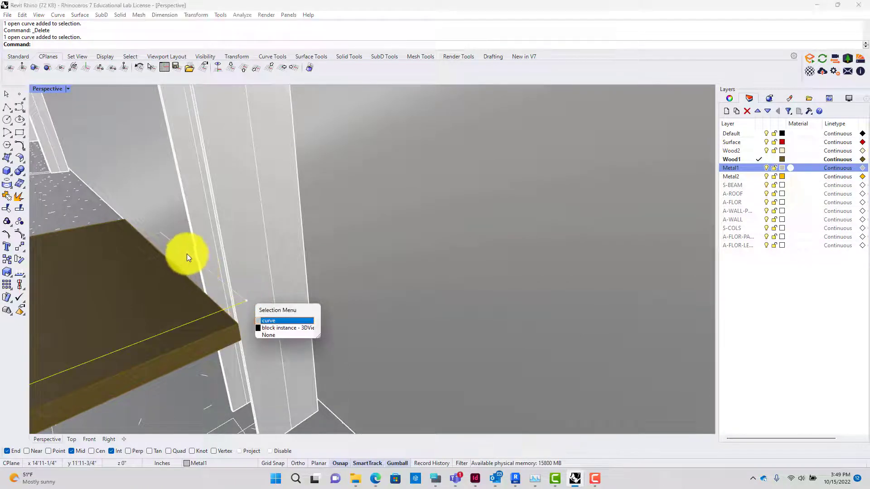
left_click(159, 236)
left_click(158, 236)
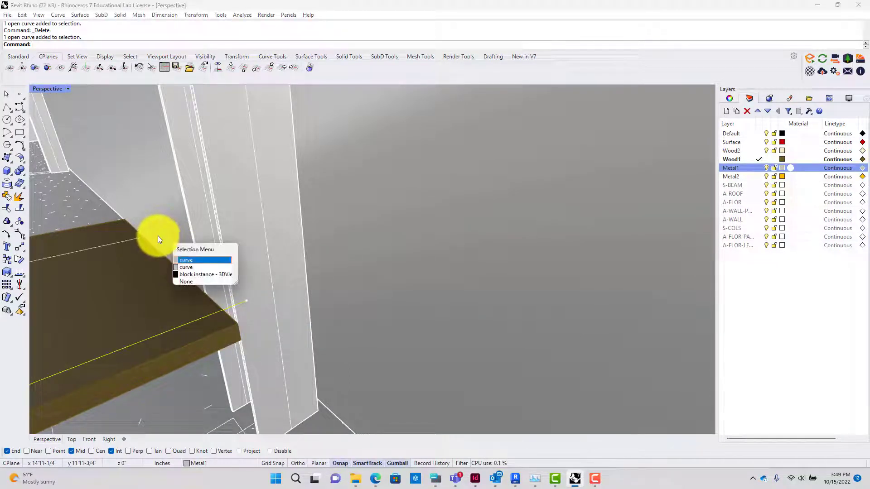
left_click(173, 241)
left_click(185, 248)
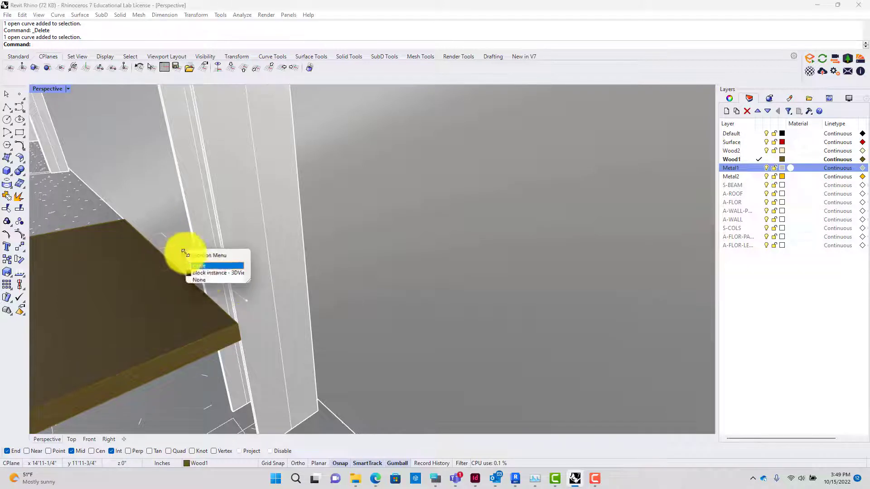
left_click(240, 302)
left_click(240, 304)
left_click(264, 326)
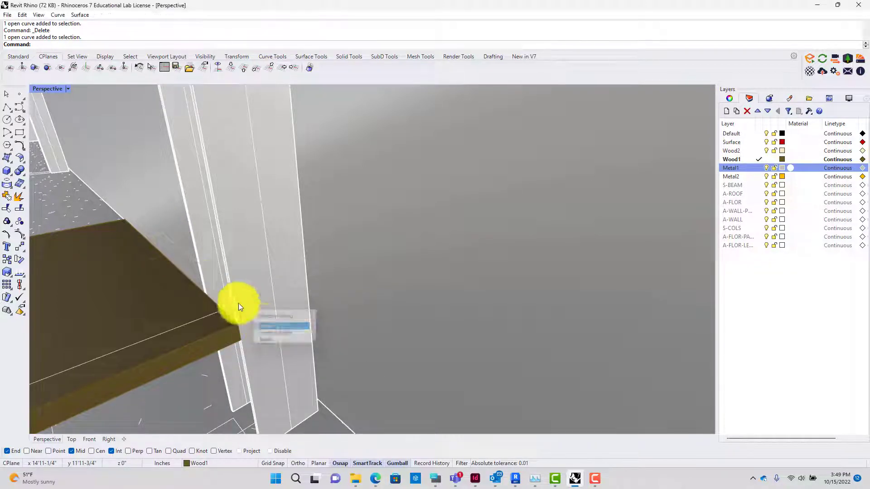
left_click(190, 257)
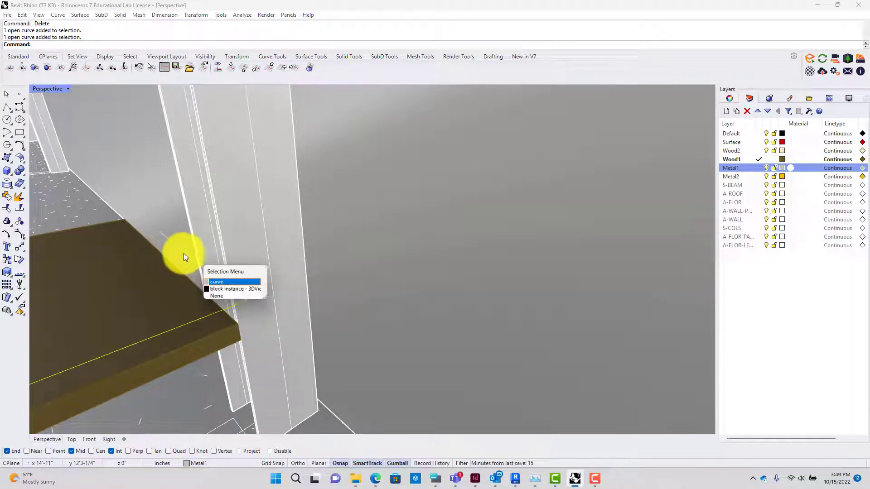
left_click(217, 282)
left_click(156, 234)
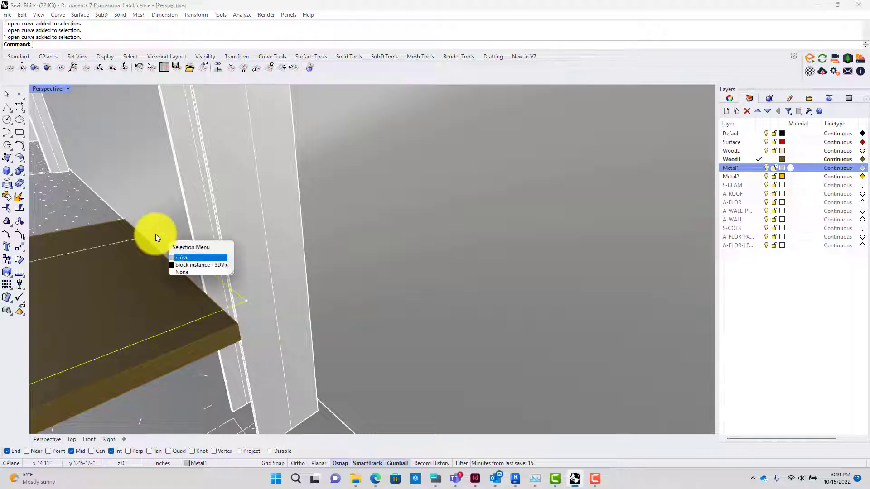
left_click(178, 258)
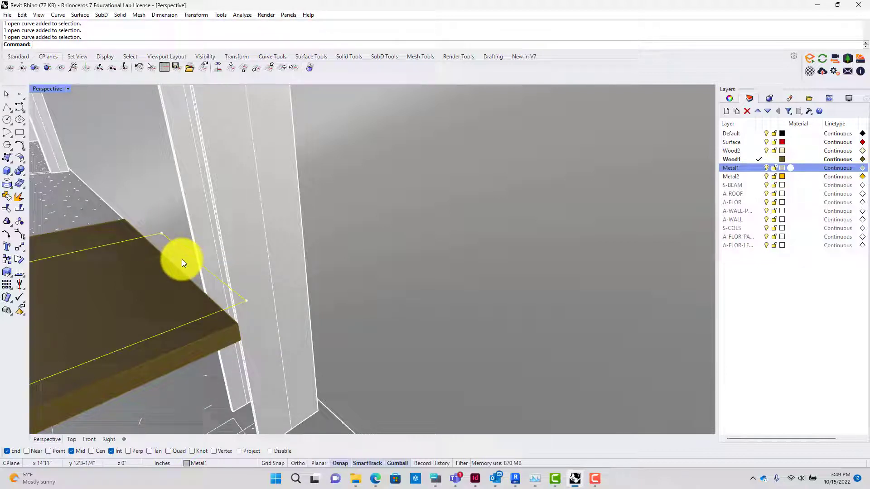
type("j")
key("Return")
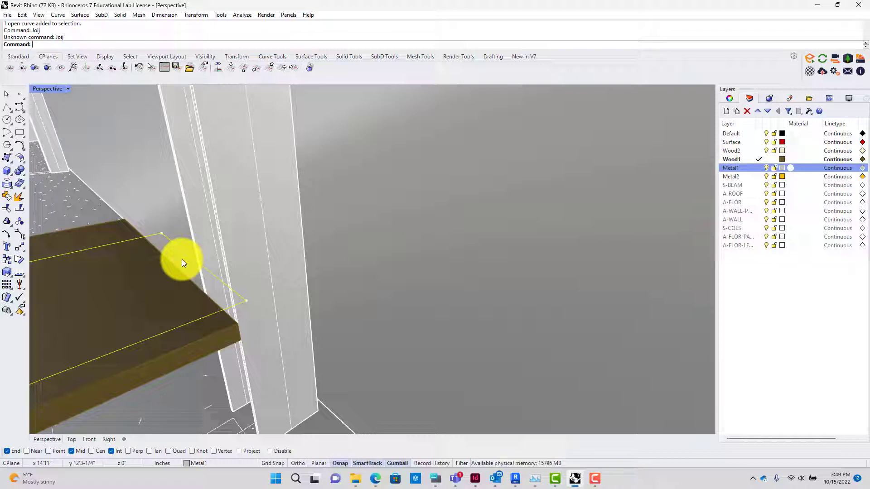
type("Join")
key("Return")
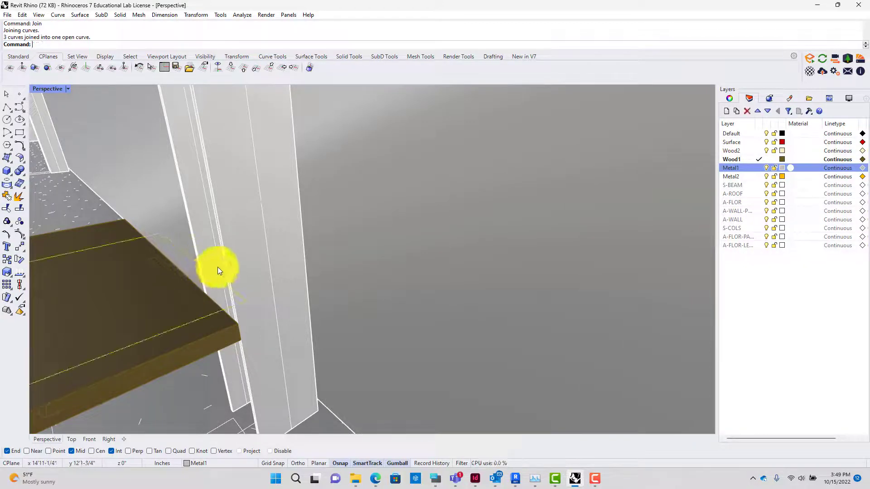
- Move the joined U-shaped curve and the metal path at the column down together by .5"
left_click(209, 257)
scroll(210, 257, "down", 3)
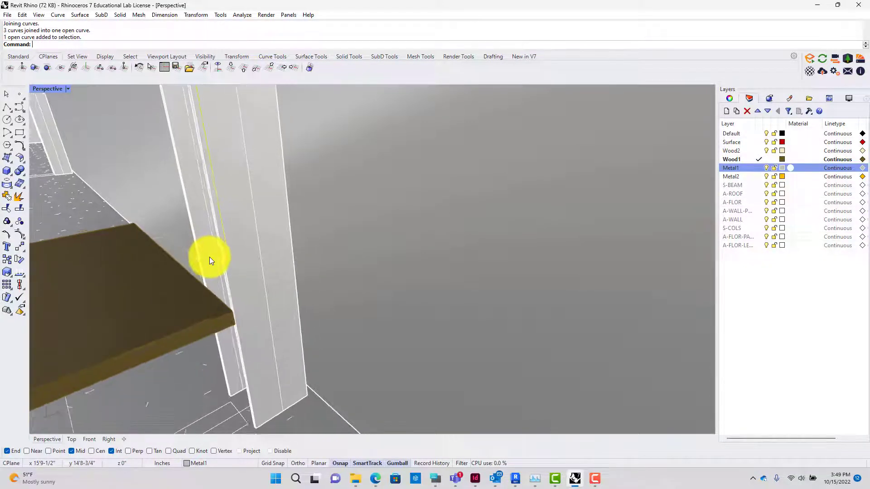
left_click(213, 262)
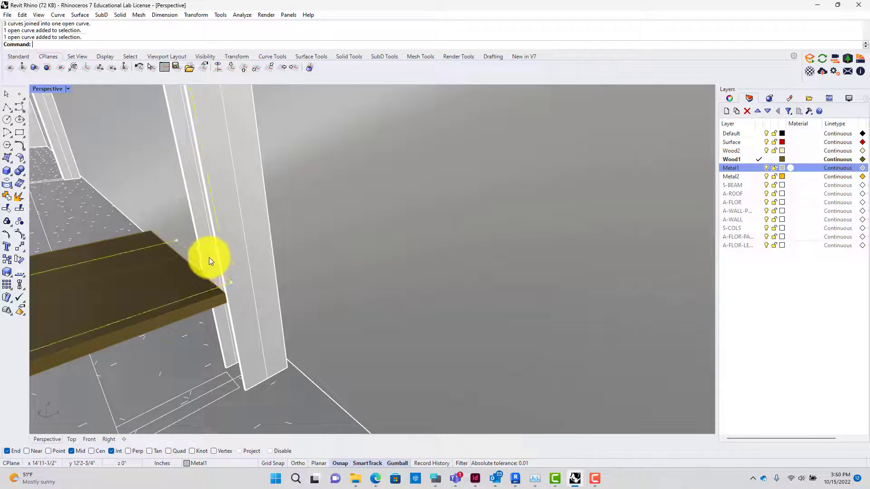
left_click(208, 257)
right_click_drag(219, 282, 222, 210, "shift")
scroll(222, 213, "down", 12)
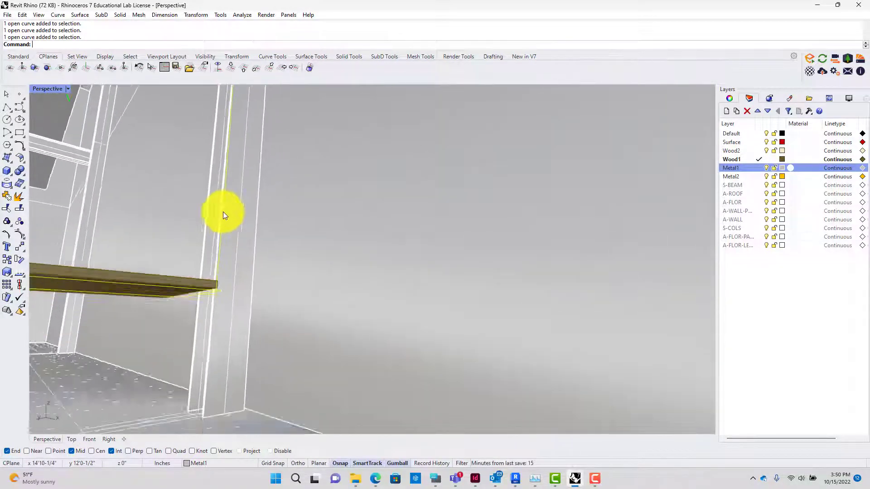
right_click_drag(206, 195, 207, 392, "shift")
left_click_drag(148, 270, 150, 279)
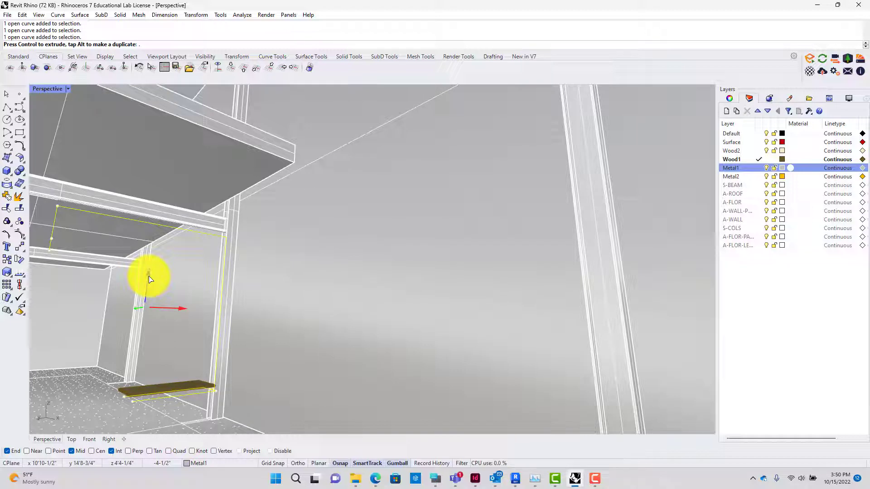
type("5")
key("Return")
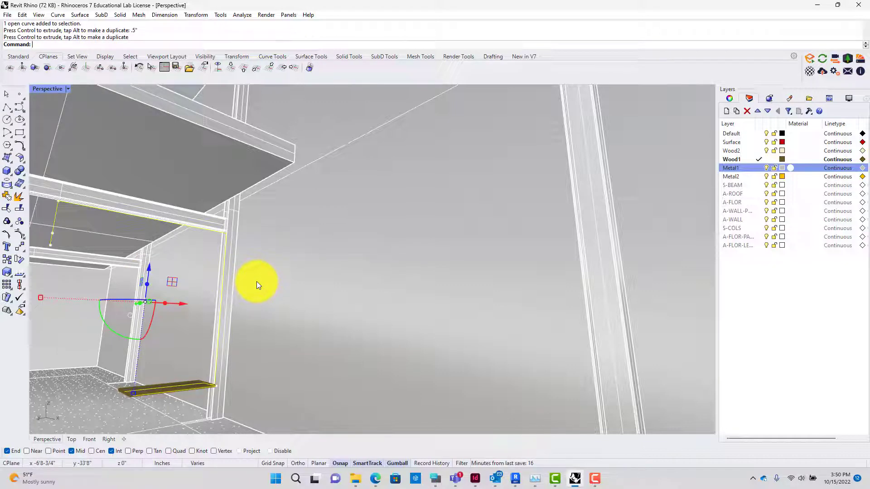
left_click(136, 403)
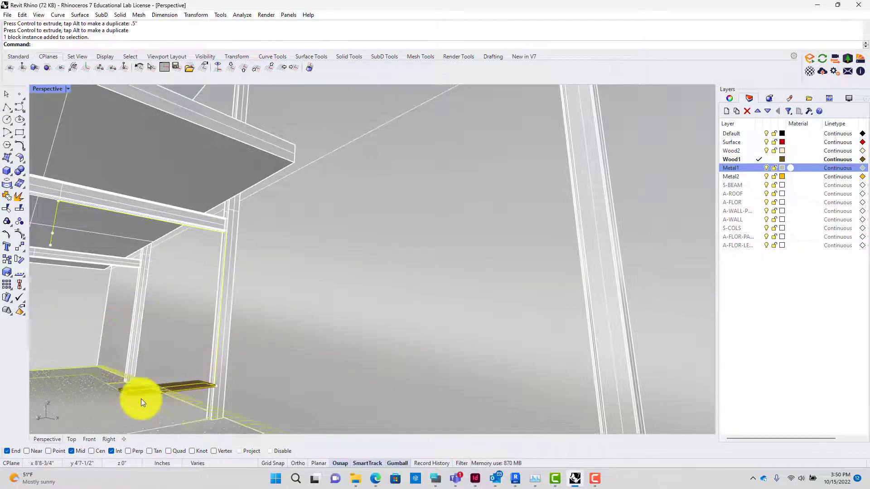
- Examine the wood board's underside at the column and select the U-shaped open curve beneath it
scroll(154, 360, "up", 5)
key("Escape")
right_click_drag(158, 366, 215, 241, "shift")
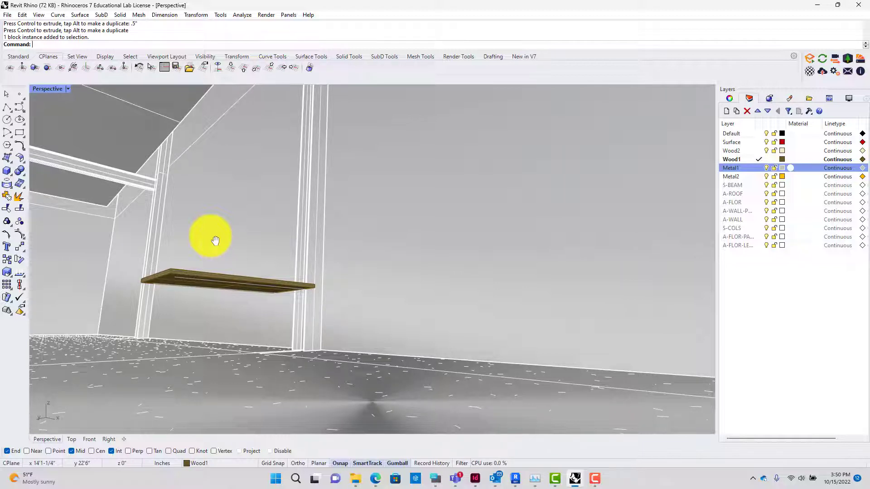
right_click_drag(215, 240, 264, 295, "shift")
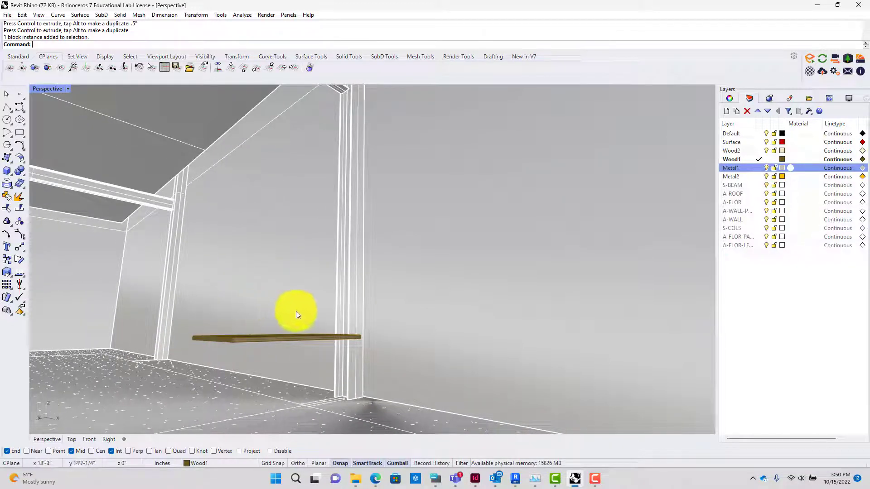
scroll(317, 317, "up", 3)
right_click_drag(308, 334, 306, 273, "shift")
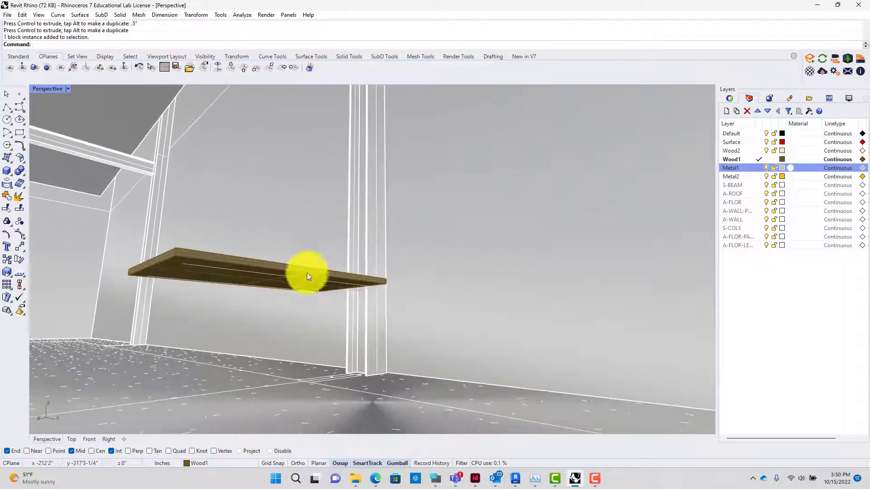
left_click(308, 280)
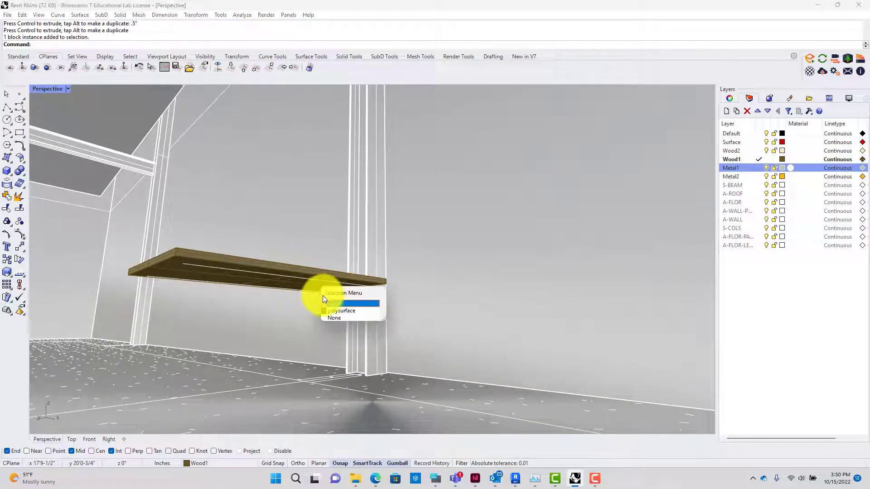
left_click(330, 304)
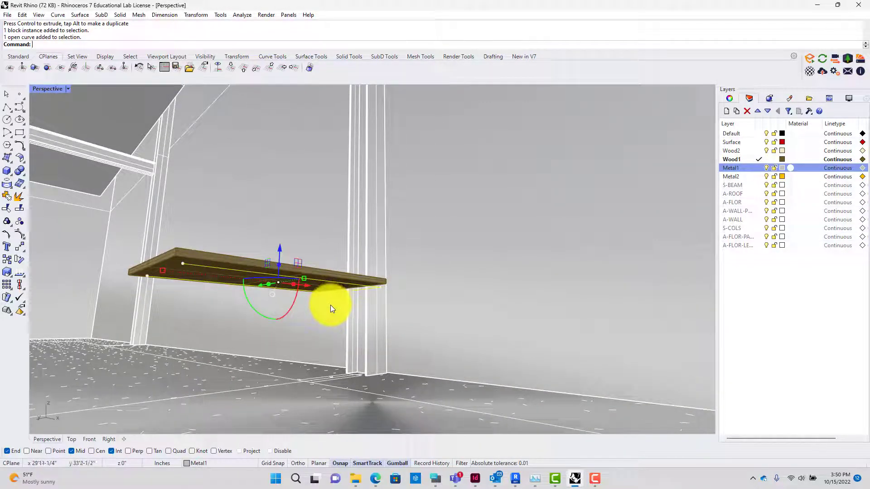
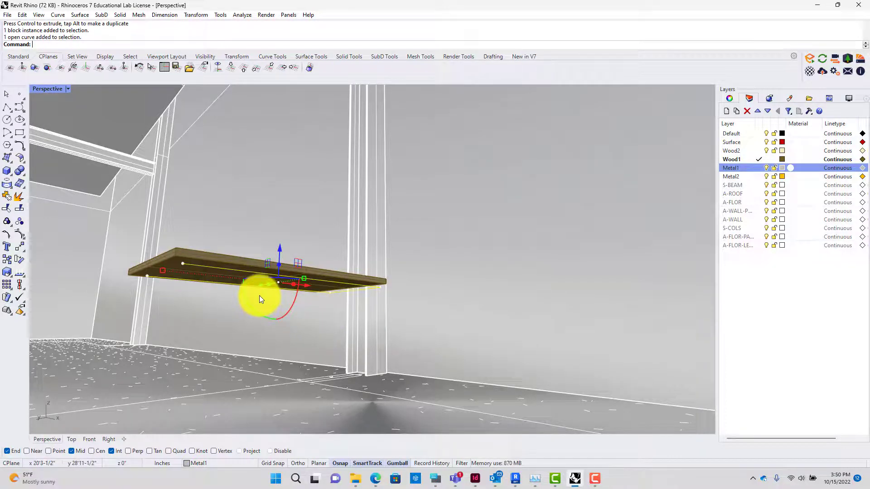
- Clear the curve selection and orient the construction plane to the grey box on the floor using CPlane's Object option
scroll(254, 300, "down", 8)
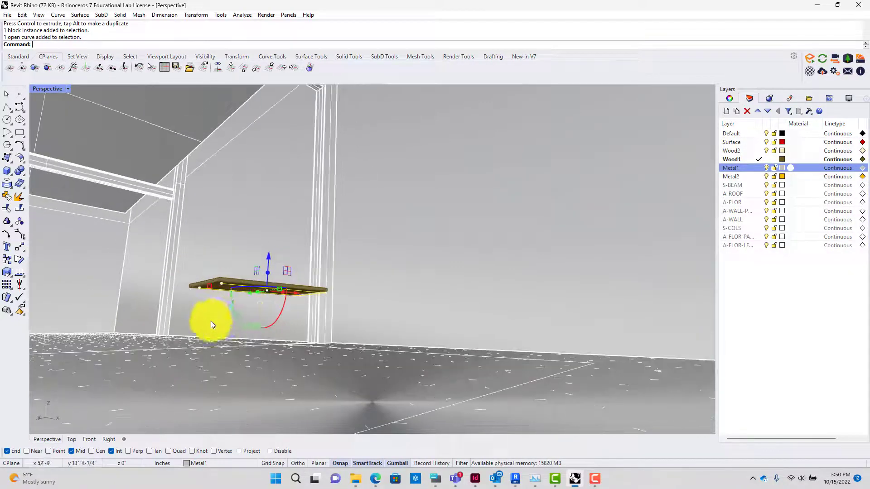
right_click_drag(211, 321, 336, 319, "shift")
scroll(336, 320, "up", 5)
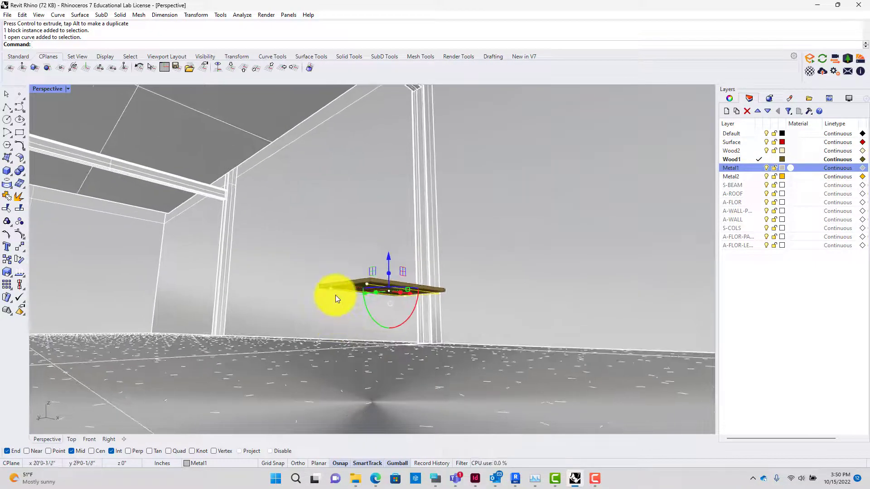
scroll(336, 296, "down", 4)
scroll(335, 295, "down", 6)
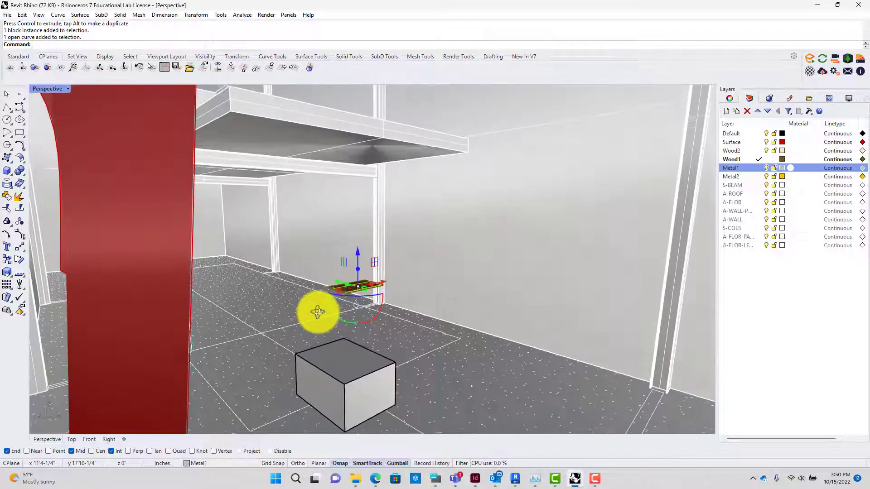
type("CPLAN")
type("E")
key("Return")
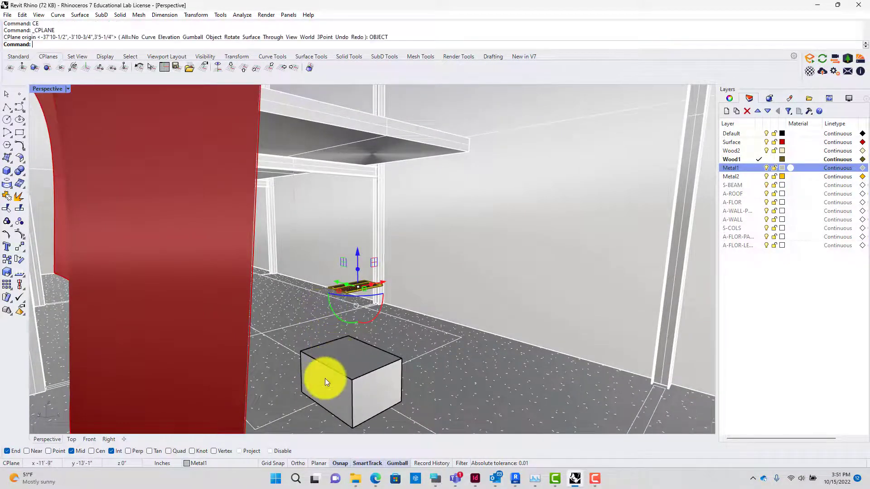
left_click(325, 378)
key("Escape")
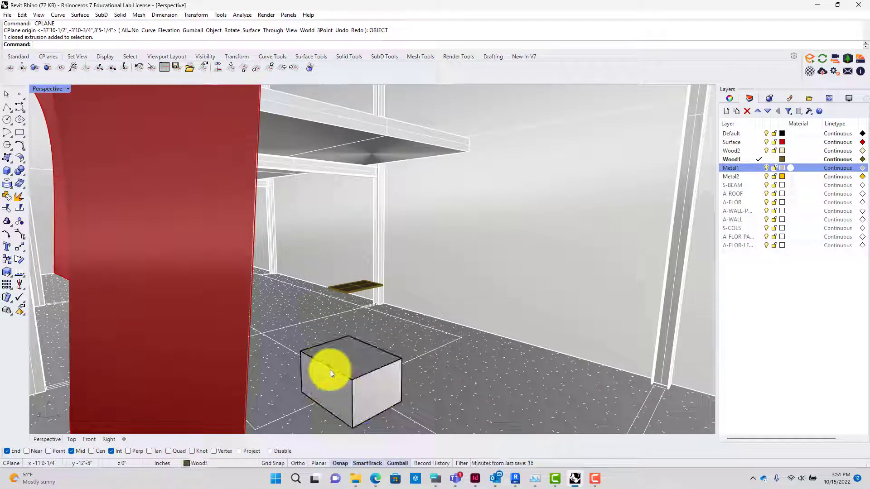
key("Return")
left_click(330, 376)
scroll(344, 289, "up", 10)
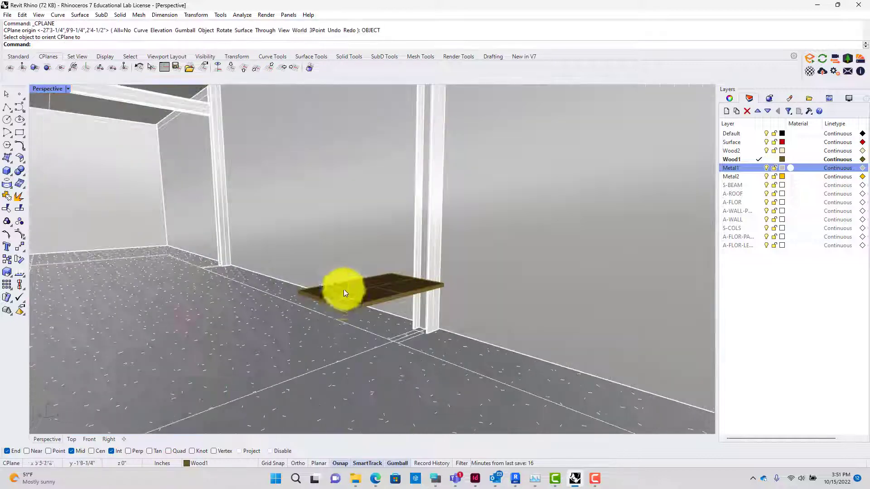
- Draw a rectangle from its center, about 1" tall, at the front end of the guide curve beneath the wood shelf
right_click_drag(341, 306, 395, 284)
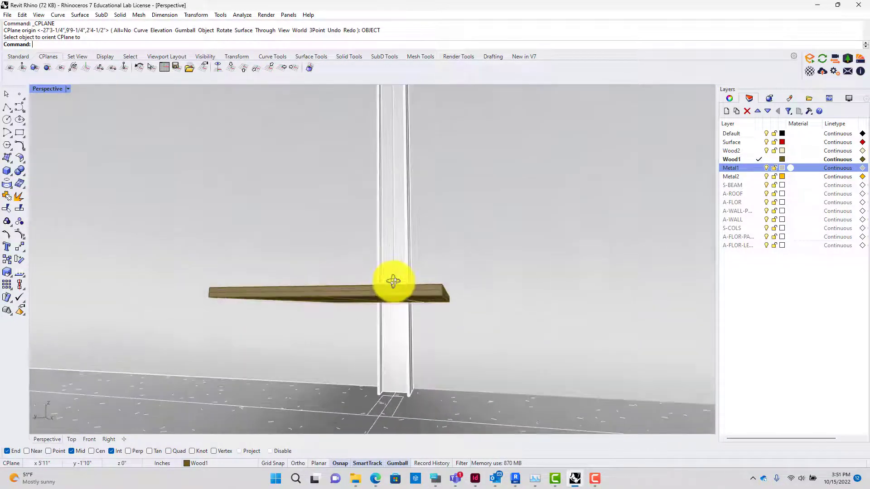
type("Rectangle")
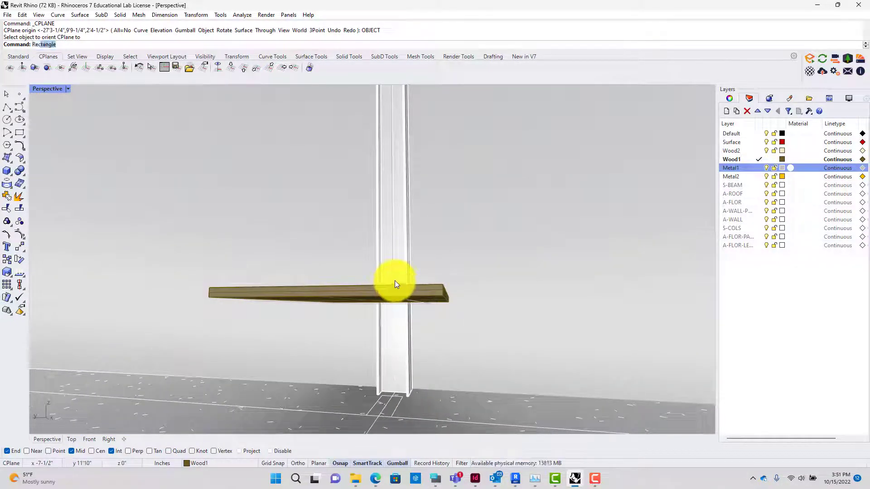
key("Return")
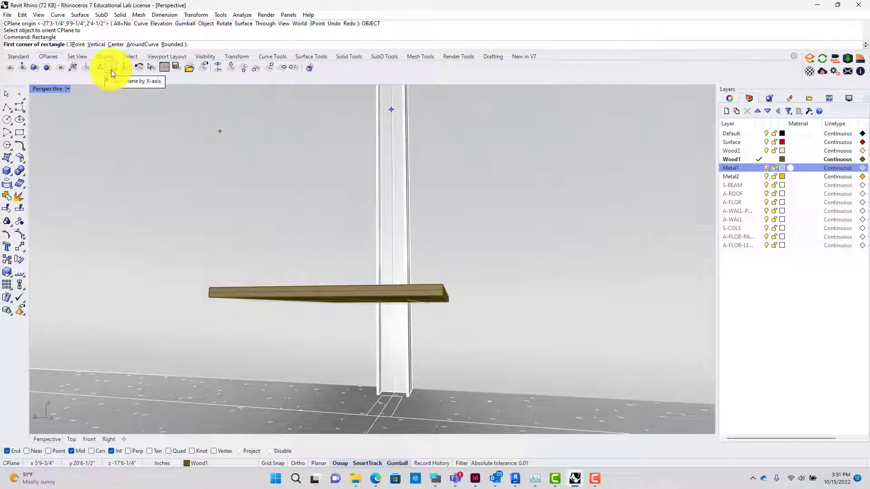
left_click(115, 45)
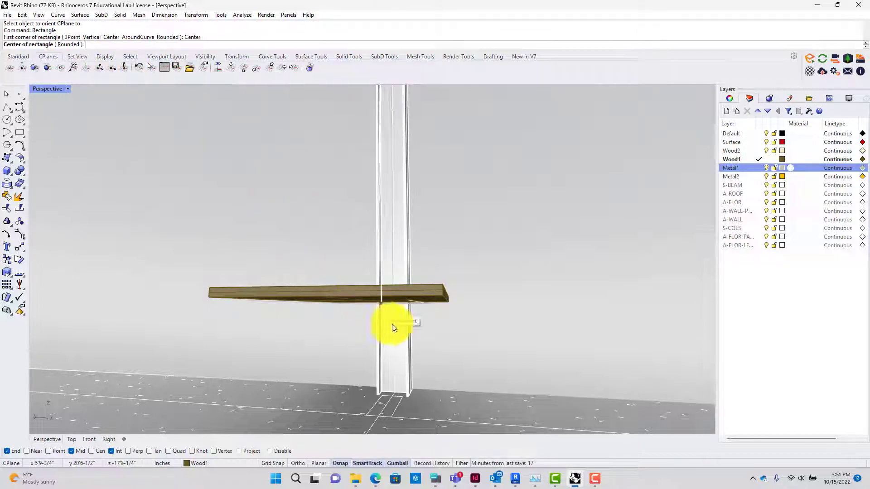
scroll(385, 300, "up", 3)
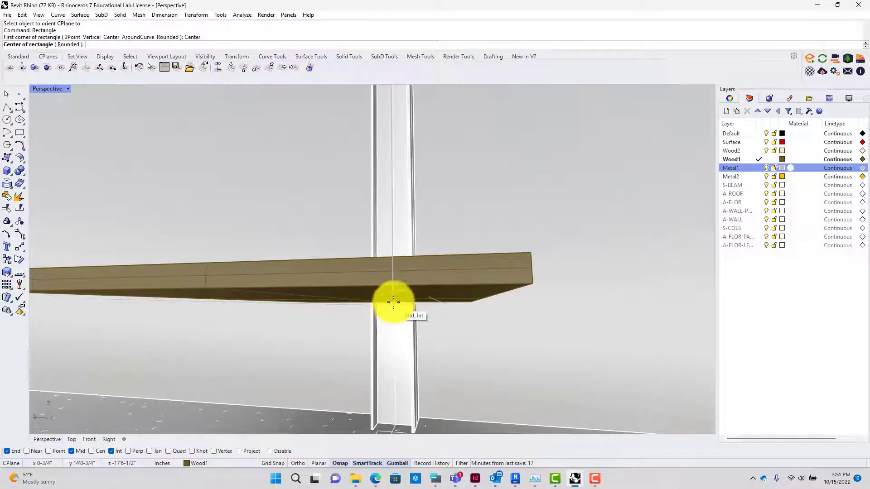
left_click(425, 292)
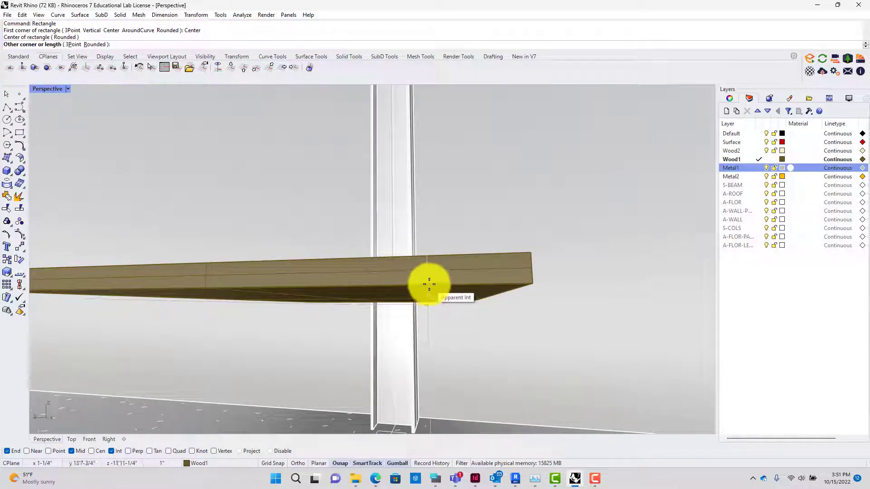
left_click(431, 304)
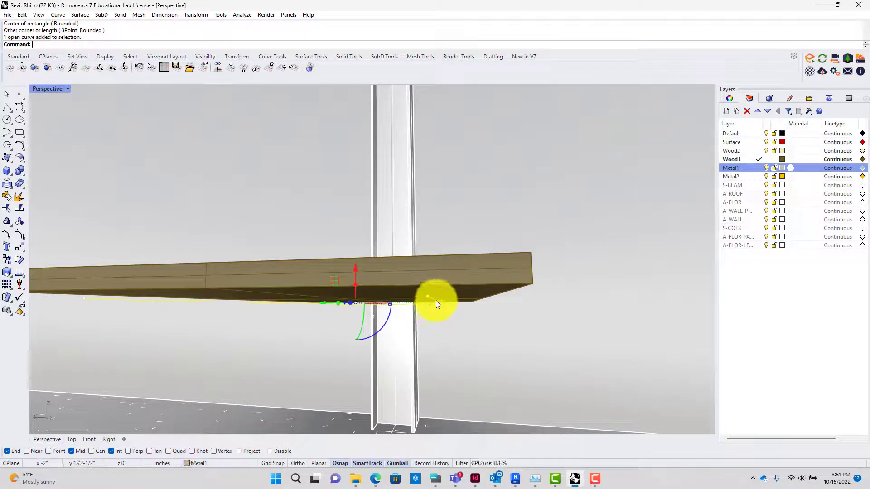
- Change the new rectangle beneath the shelf to the Metal1 layer
left_click(433, 292)
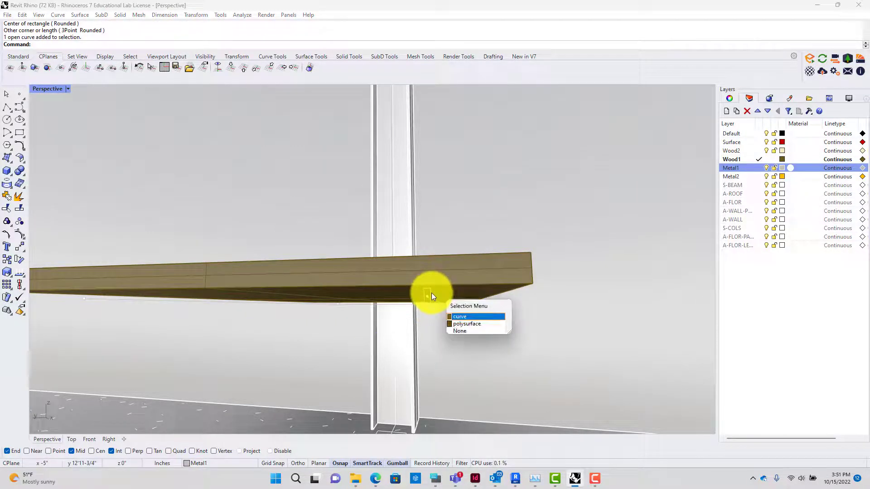
left_click(471, 318)
right_click(755, 170)
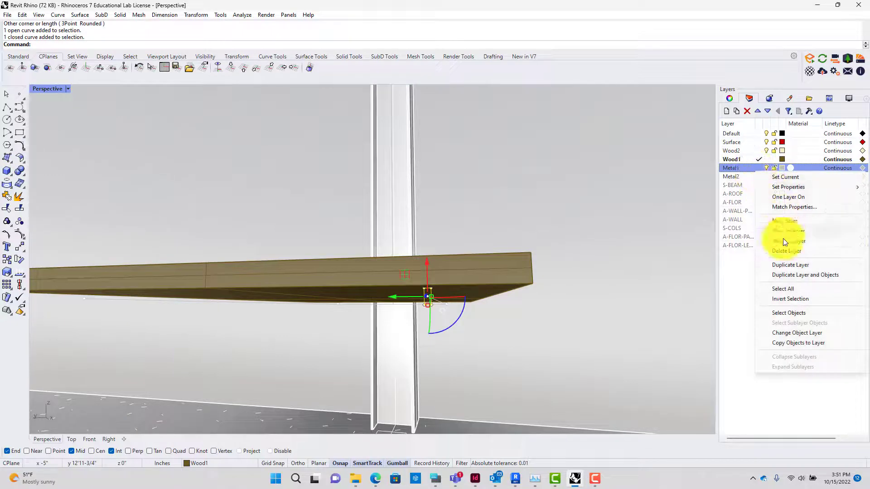
left_click(798, 334)
left_click(641, 349)
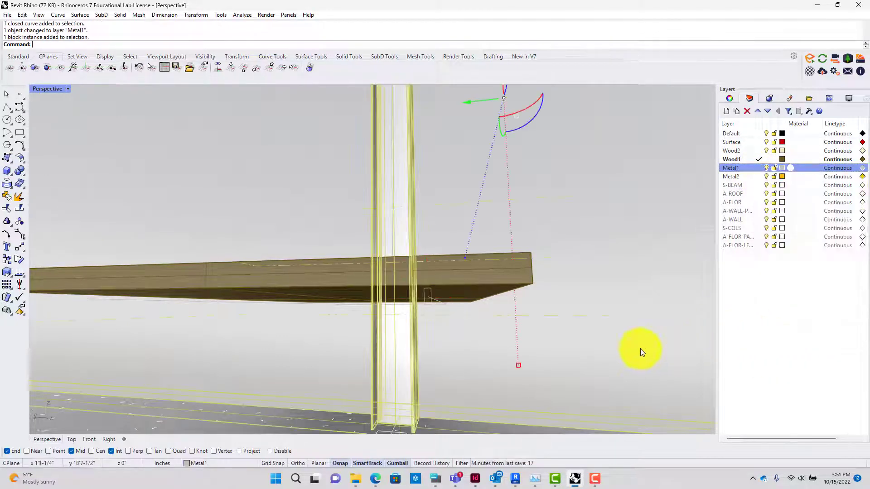
- Copy the rectangle from its center to the guide curve at the column behind the shelf's back edge
left_click(433, 309)
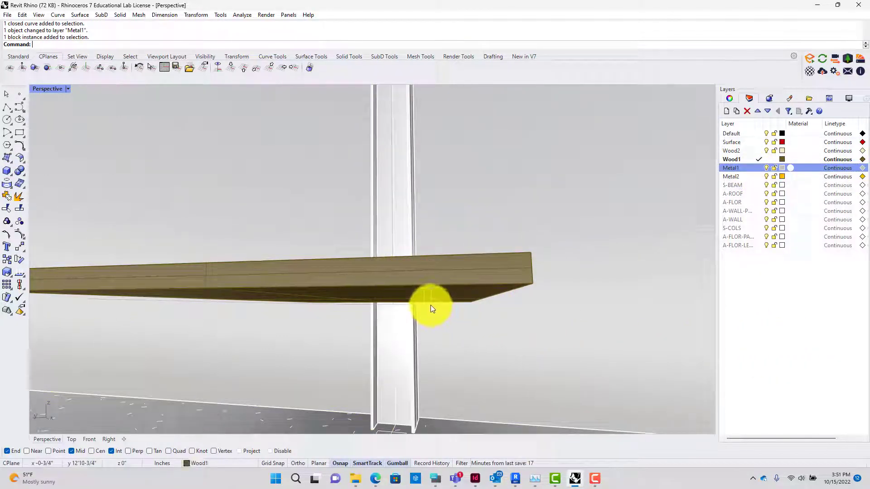
left_click(430, 306)
left_click(458, 330)
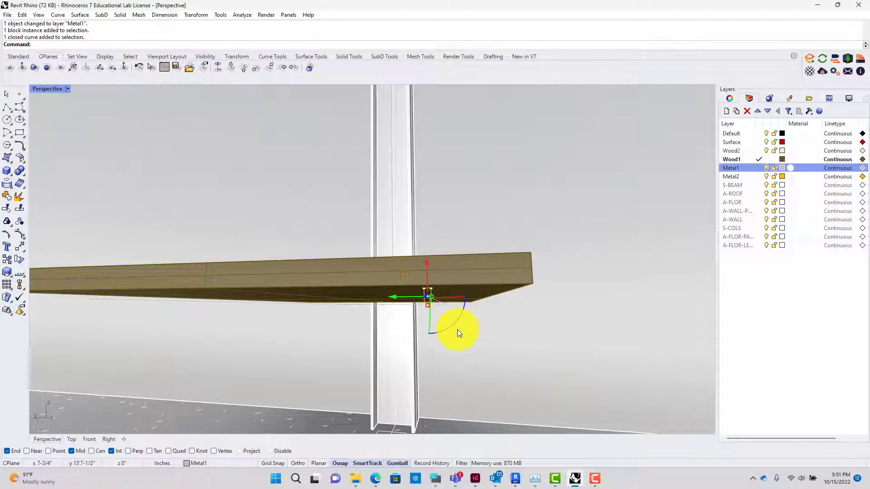
type("Copy")
key("Return")
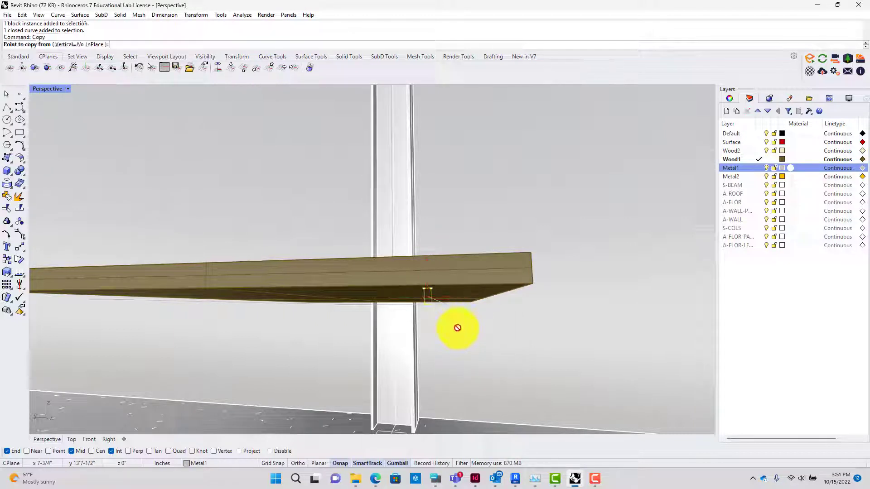
left_click(427, 296)
scroll(394, 295, "up", 5)
scroll(390, 281, "down", 8)
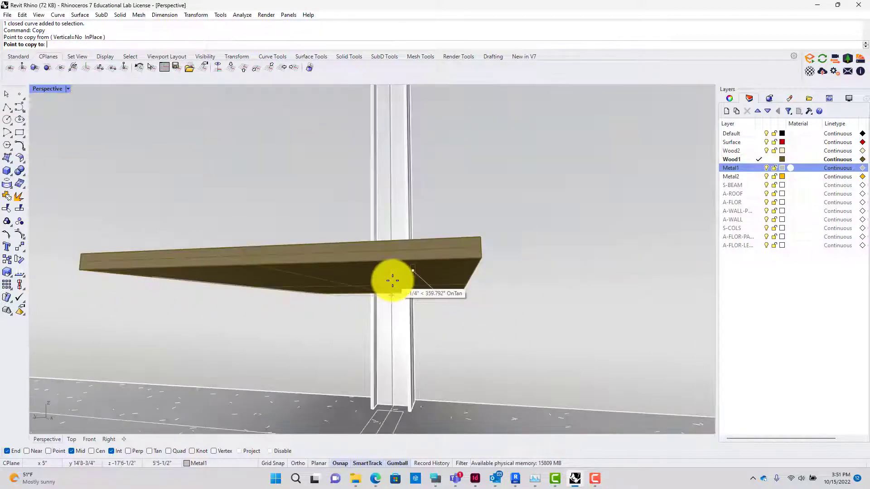
right_click_drag(388, 259, 399, 321)
scroll(378, 203, "up", 7)
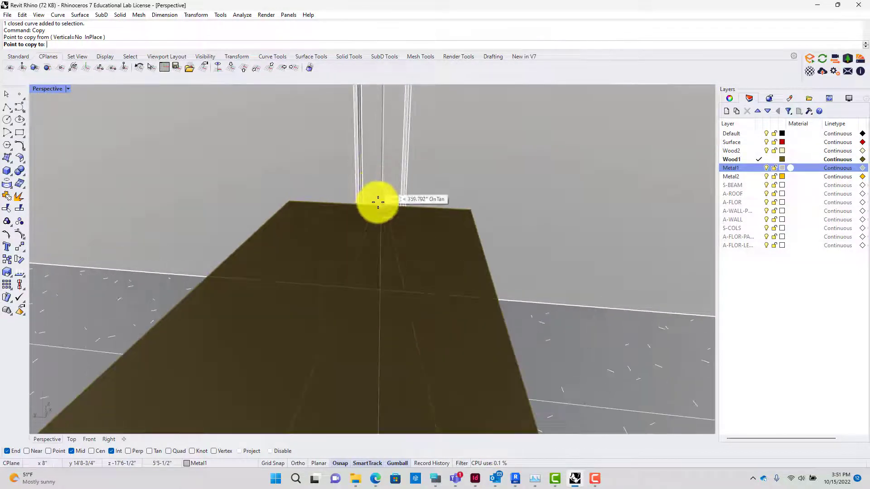
scroll(383, 202, "down", 1)
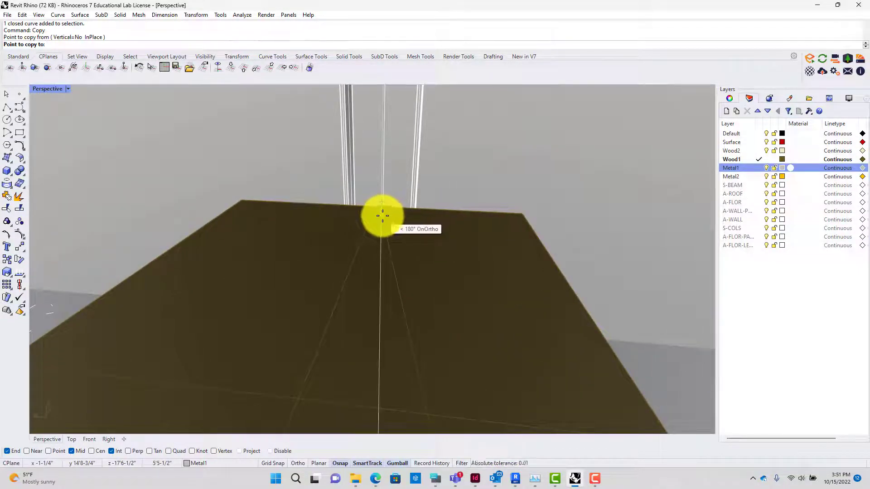
scroll(386, 216, "down", 4)
scroll(385, 216, "down", 4)
middle_click(386, 220, "shift")
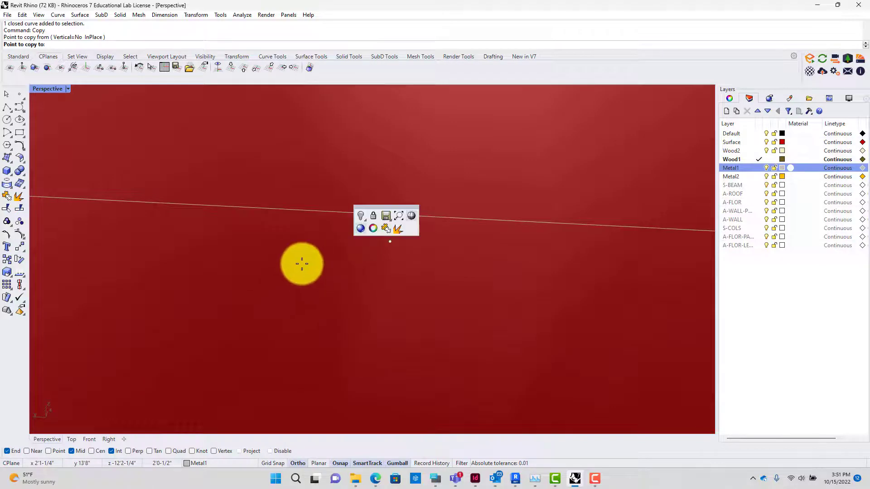
mouse_move(361, 288)
right_mouse_down()
mouse_move(293, 307)
mouse_move(356, 279)
right_mouse_up()
scroll(394, 227, "up", 5)
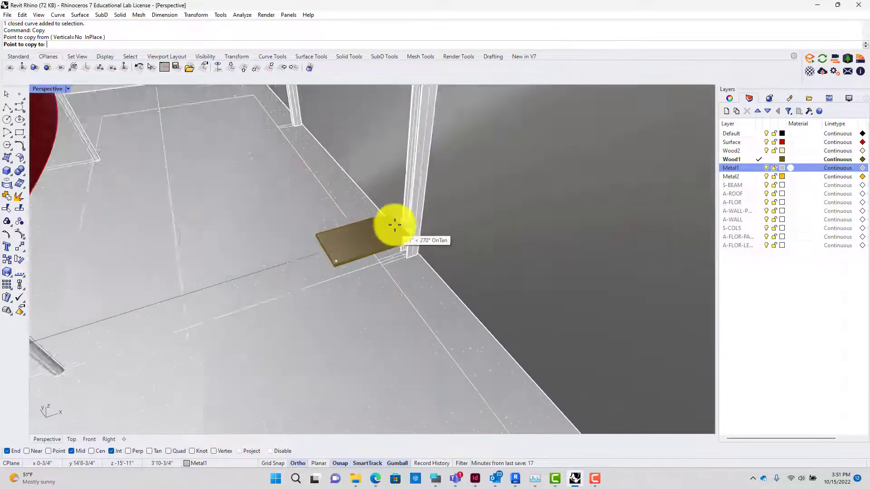
scroll(404, 222, "up", 2)
scroll(423, 253, "up", 3)
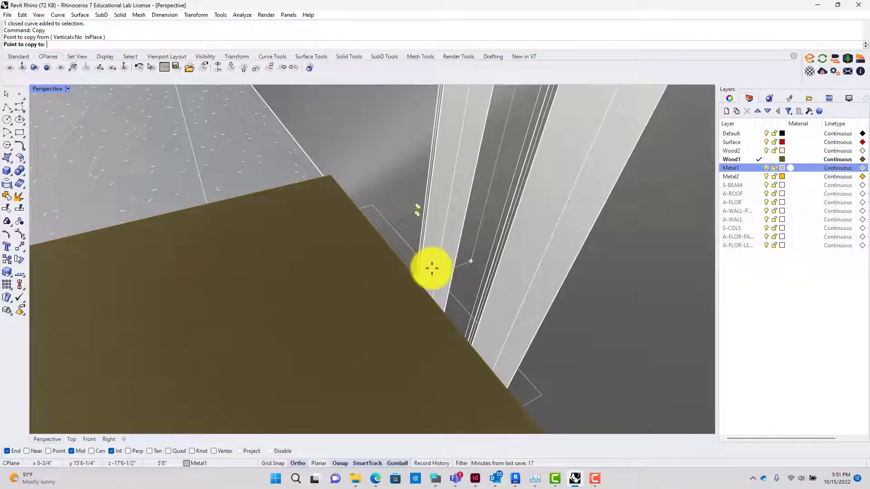
left_click(438, 277)
key("Return")
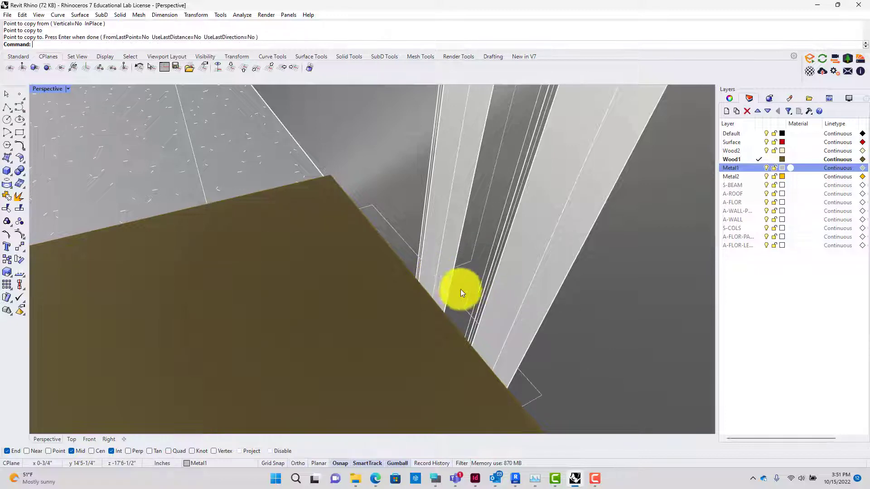
- Measure the height of the rectangle profile beneath the front of the shelf
scroll(459, 288, "down", 2)
left_click(451, 287)
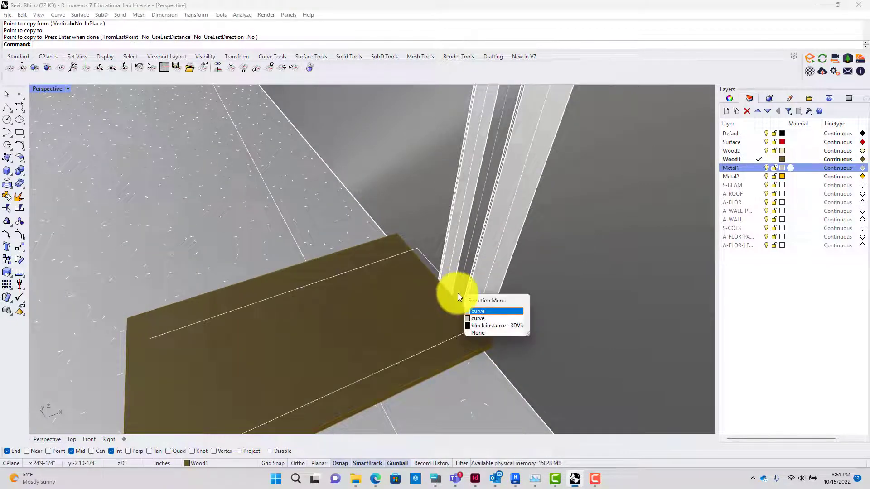
left_click(404, 222)
scroll(405, 222, "down", 8)
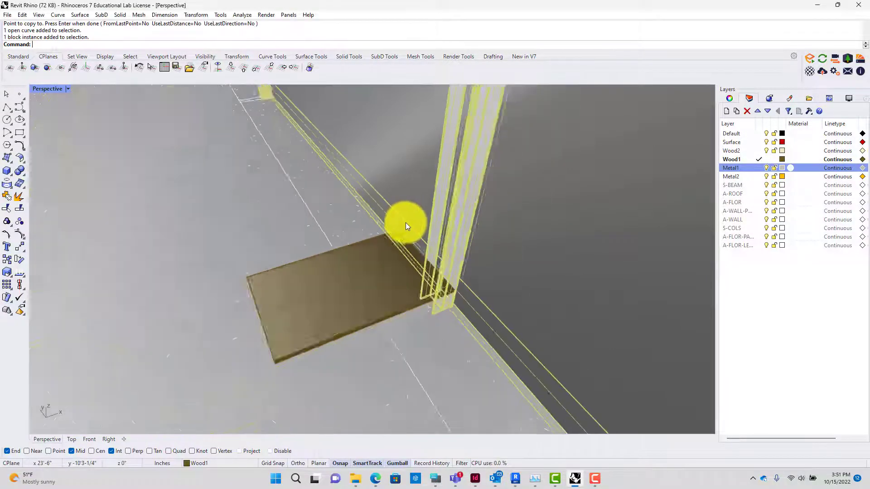
scroll(353, 284, "up", 4)
right_click_drag(357, 280, 404, 165)
scroll(401, 163, "up", 3)
left_click(397, 163)
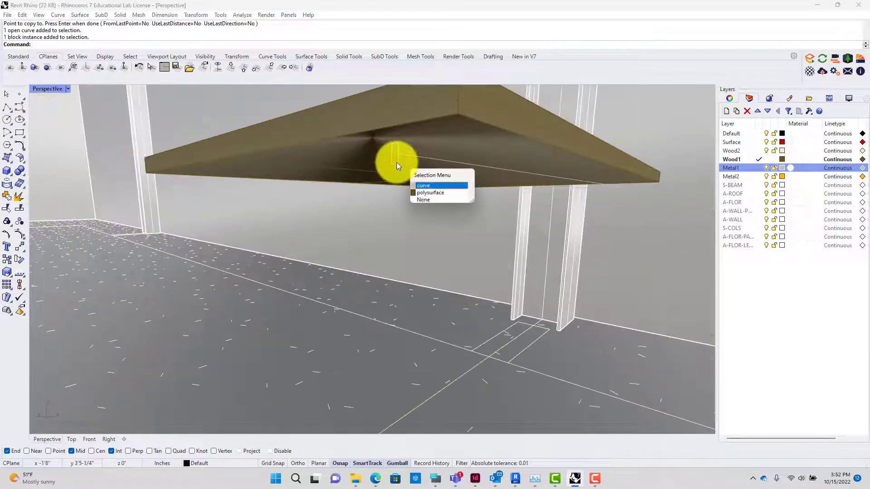
left_click(396, 162)
type("Distance")
key("Return")
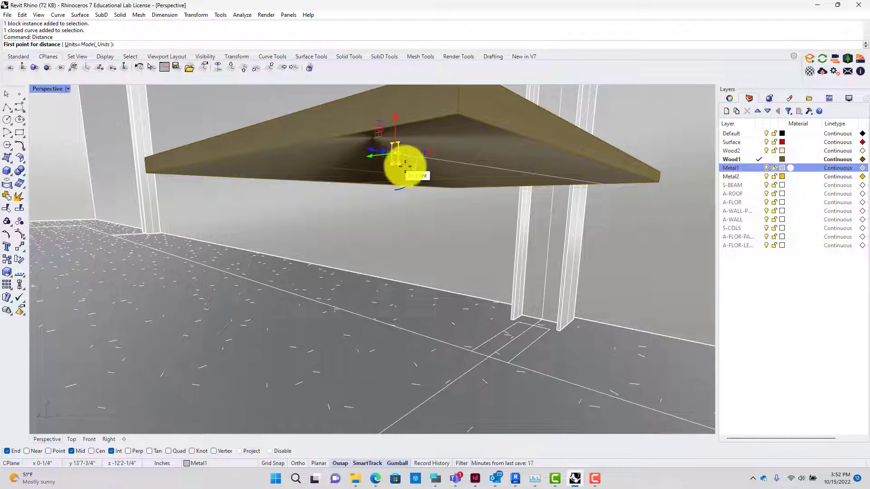
left_click(397, 163)
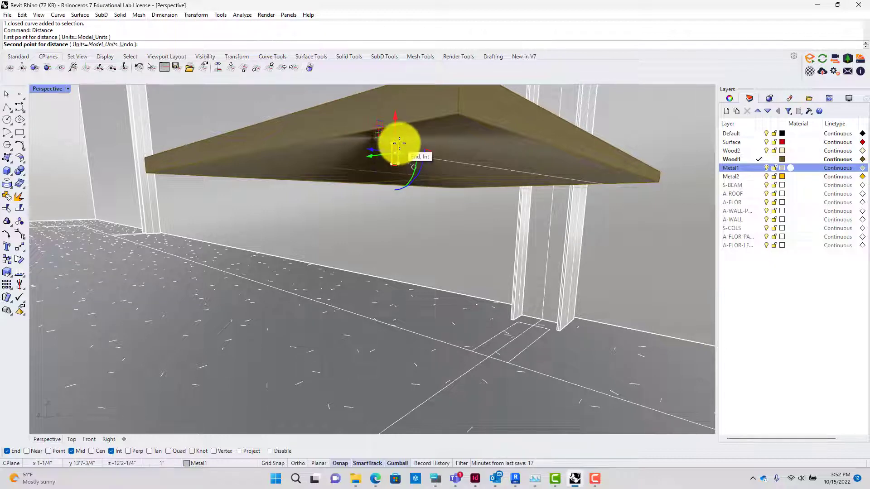
left_click(399, 144)
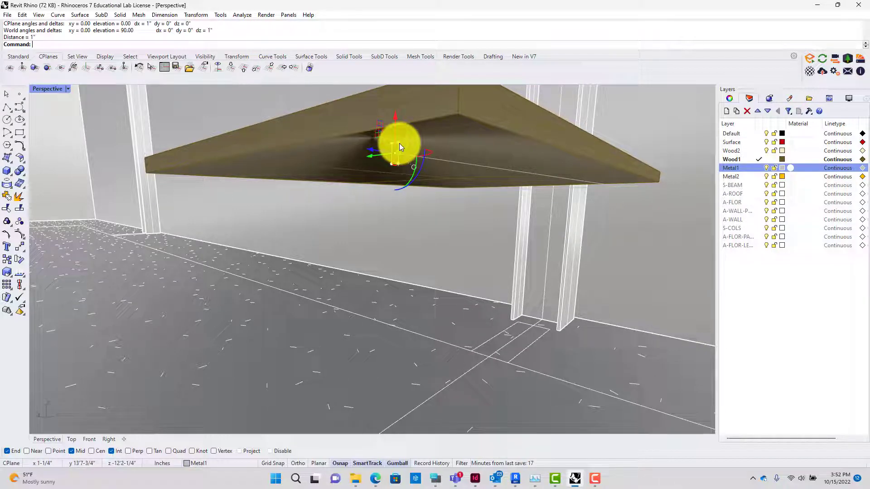
- Try to select the lower control points of the rectangle beneath the shelf
left_click(392, 168)
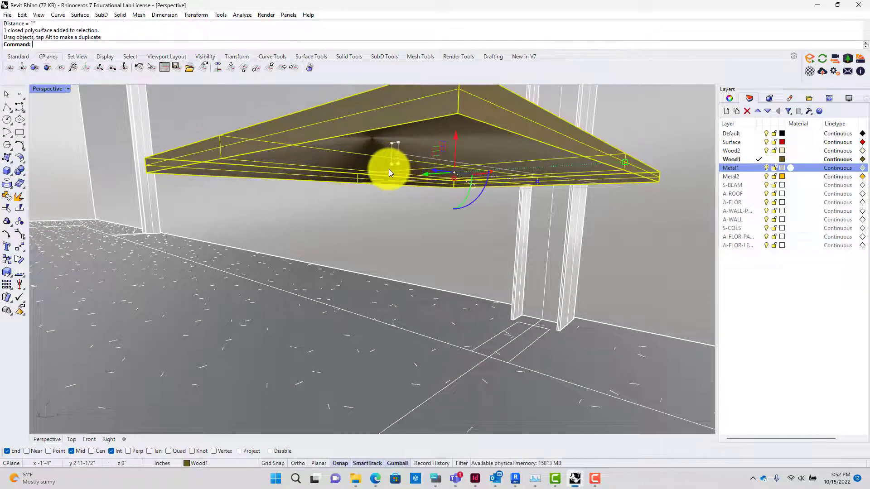
key("Escape")
left_click(383, 192)
key("Escape")
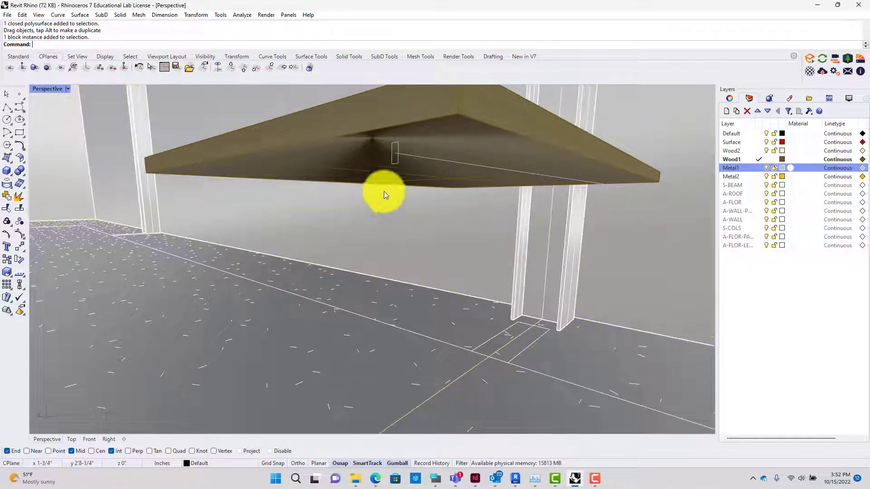
left_click(396, 162)
left_click(392, 165)
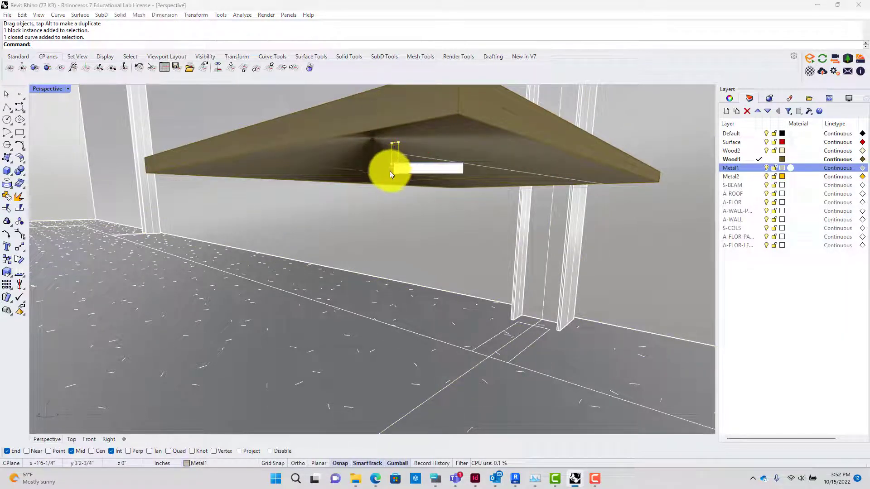
left_click(290, 97)
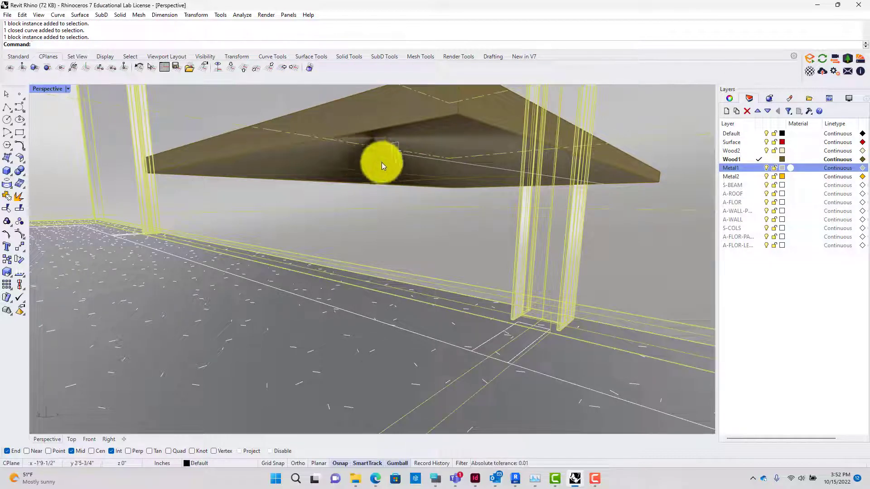
- Lock all the imported building layers from S-BEAM down to the last A-FLOR layer
left_click(743, 185)
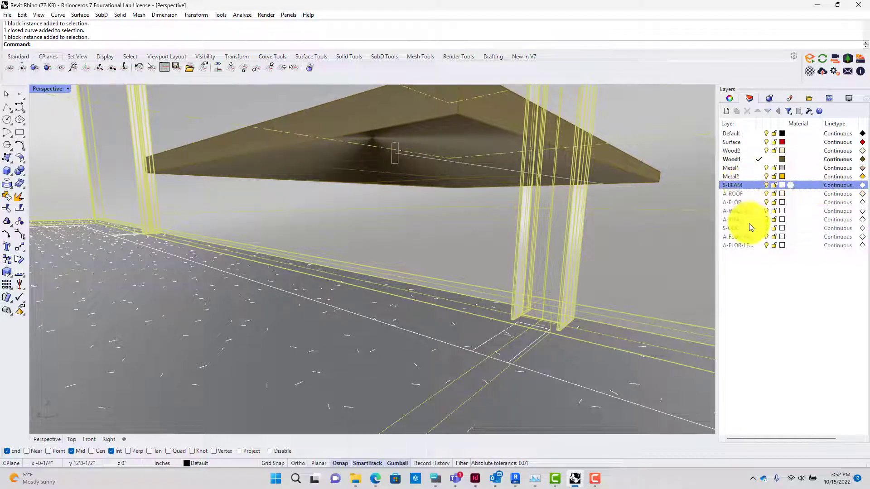
left_click(748, 247, "shift")
left_click(774, 245)
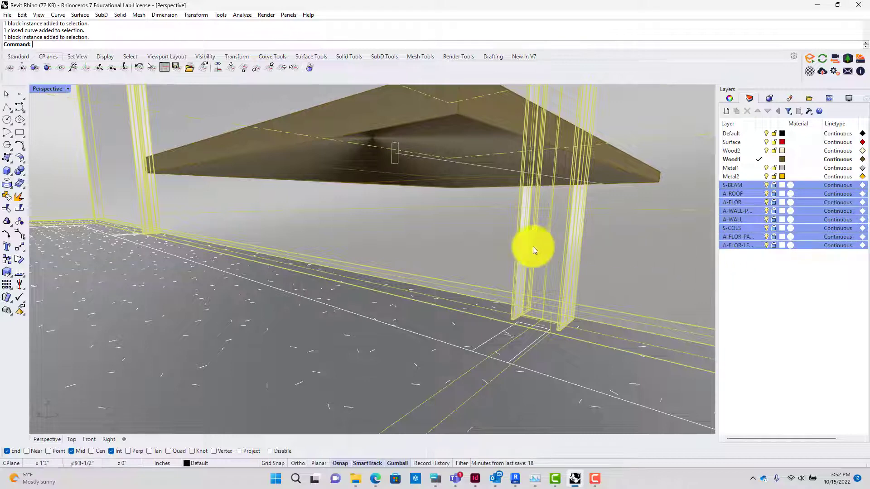
- Try moving the rectangle's two lower control points down 2", and undo the move
left_click_drag(395, 162, 384, 206)
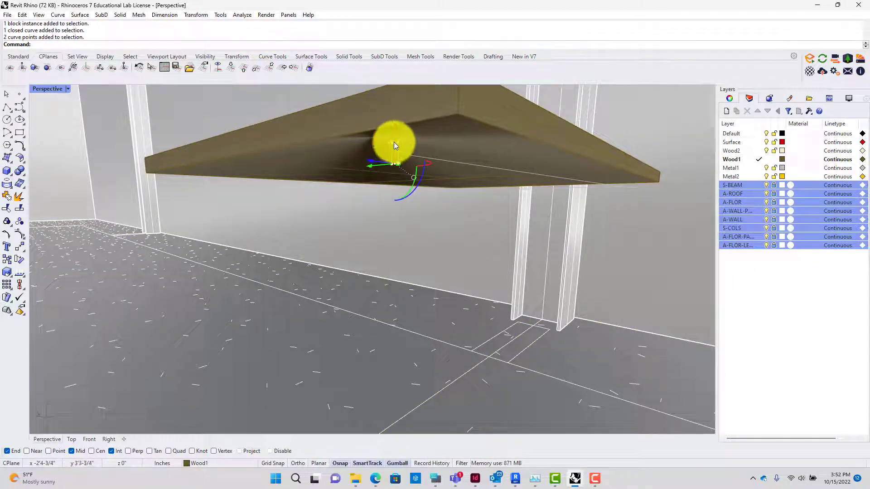
left_click_drag(394, 144, 399, 158)
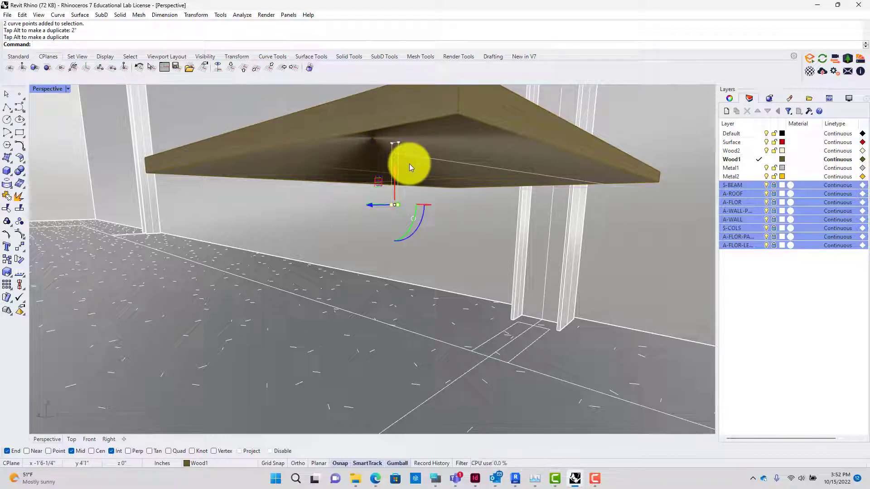
key("ctrl+z")
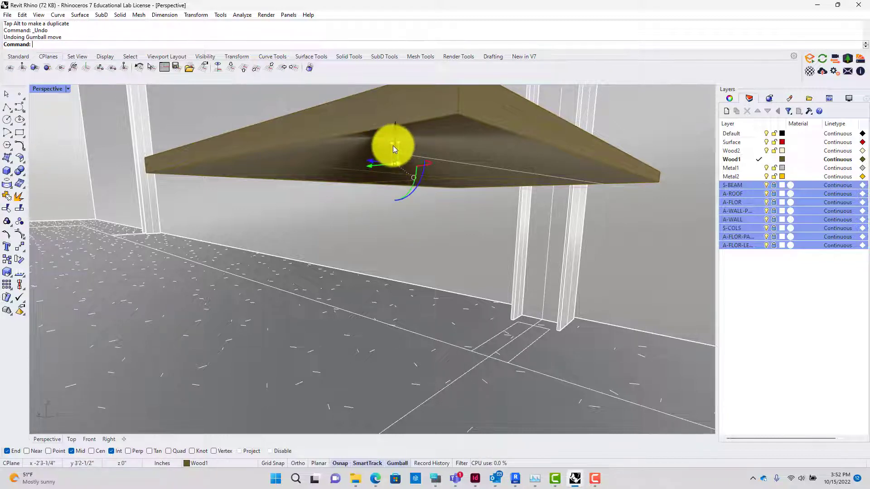
- Move the two lower control points of the rectangle profile beneath the shelf down 1"
left_click_drag(393, 146, 397, 159)
type("1\"")
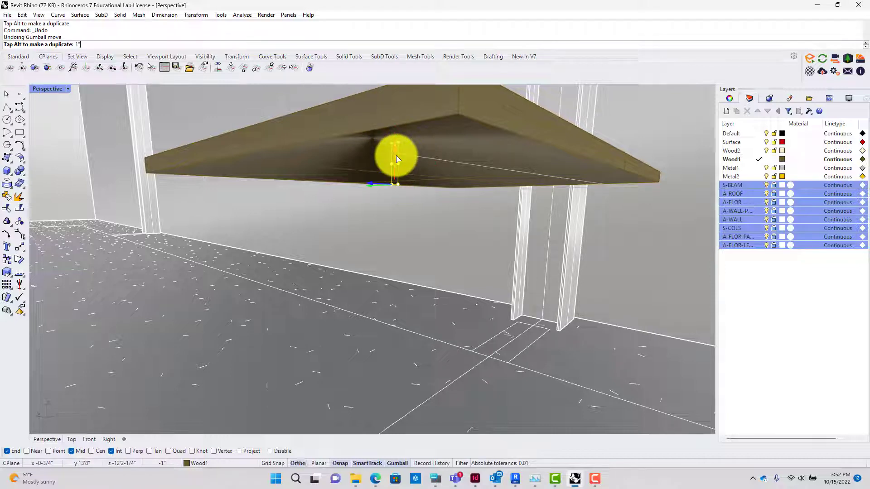
key("Return")
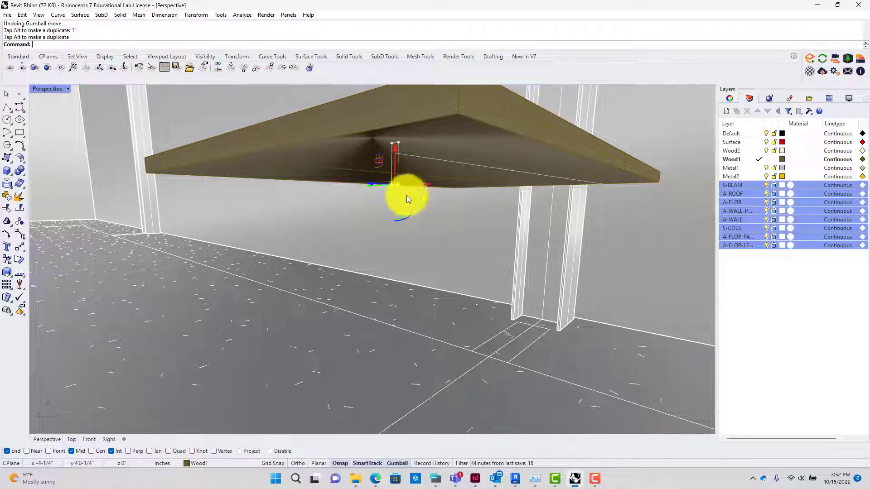
left_click(398, 207)
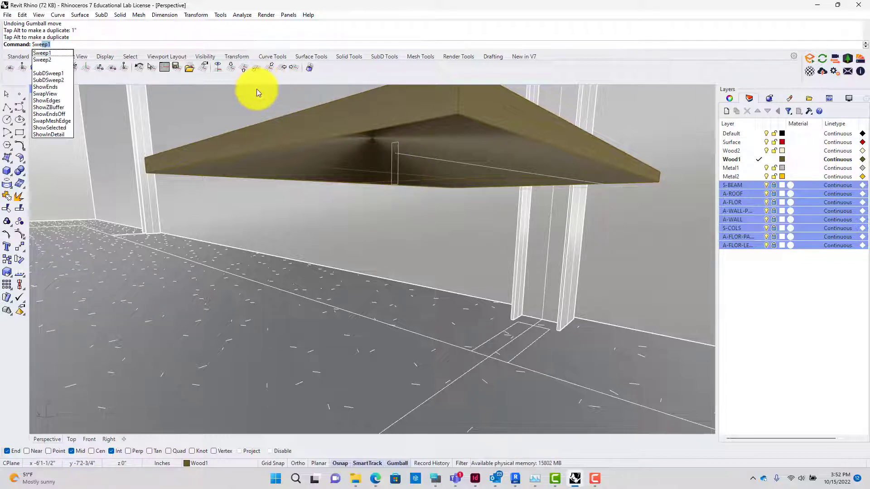
key("Return")
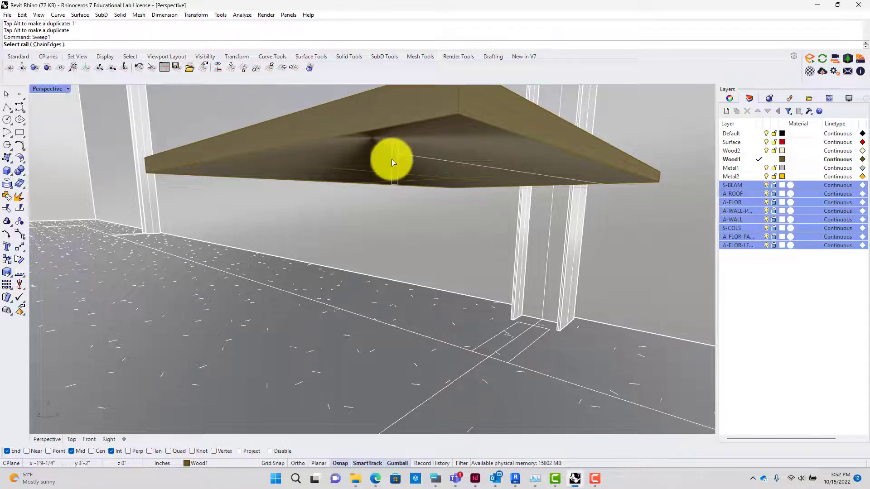
left_click(401, 168)
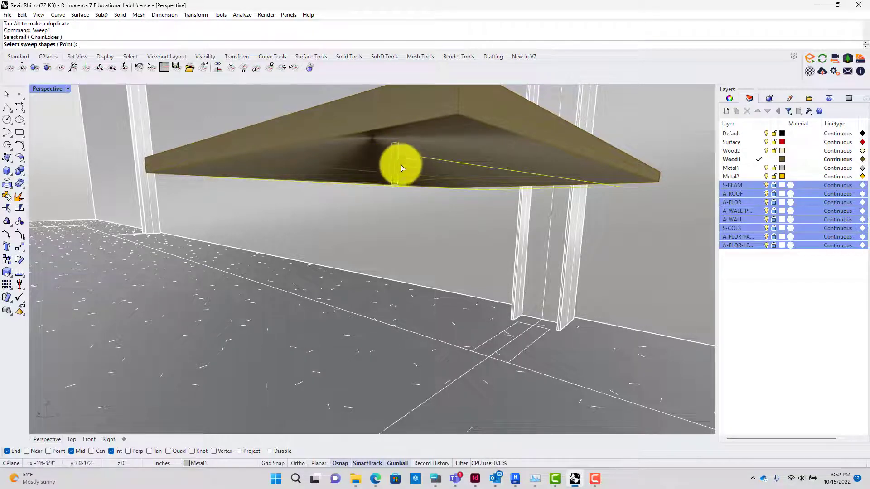
left_click(399, 168)
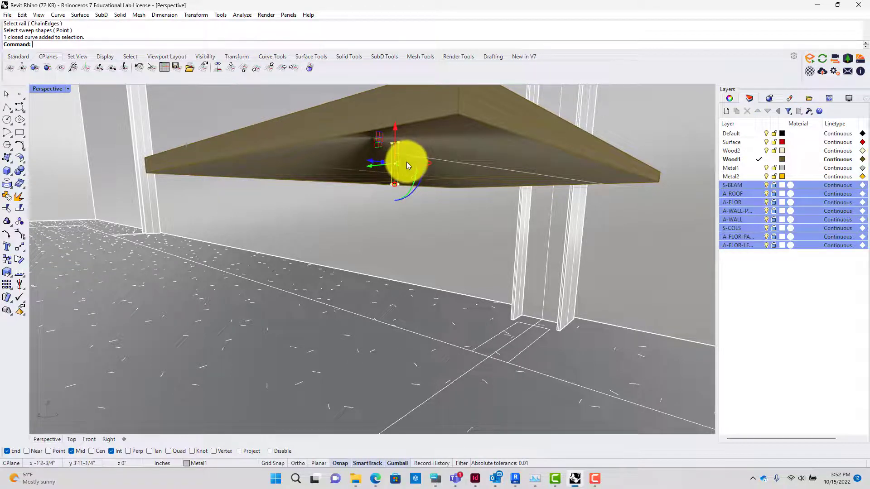
key("Escape")
right_click(410, 160)
left_click(412, 154)
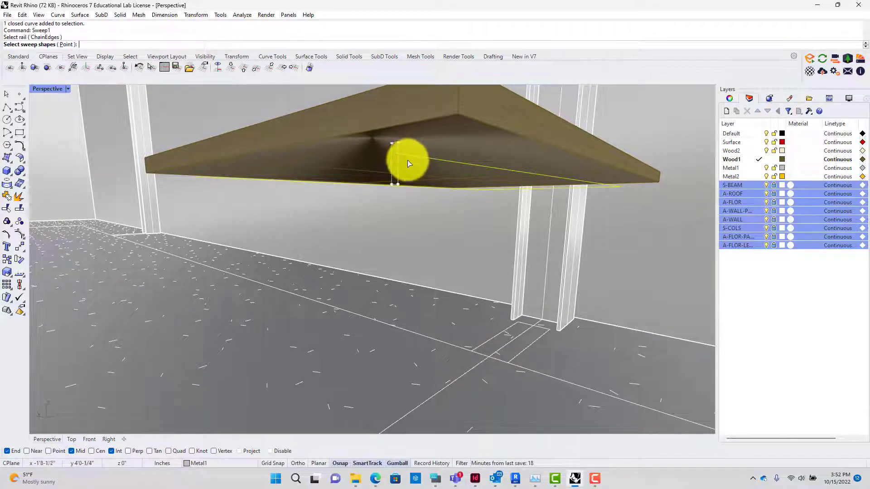
key("Escape")
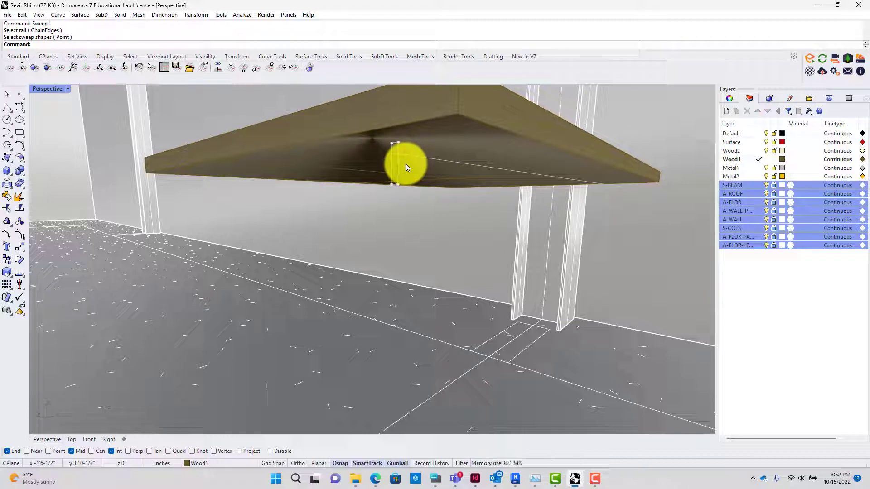
- Sweep the rectangle profile along the guide curve beneath the shelf with Sweep1, using the Freeform frame style and unchanged cross sections
right_click(406, 164)
left_click(410, 155)
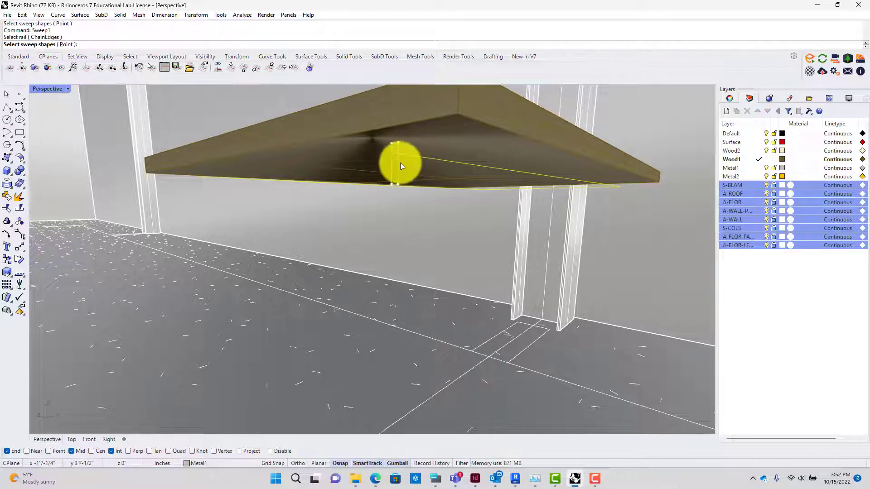
left_click(398, 167)
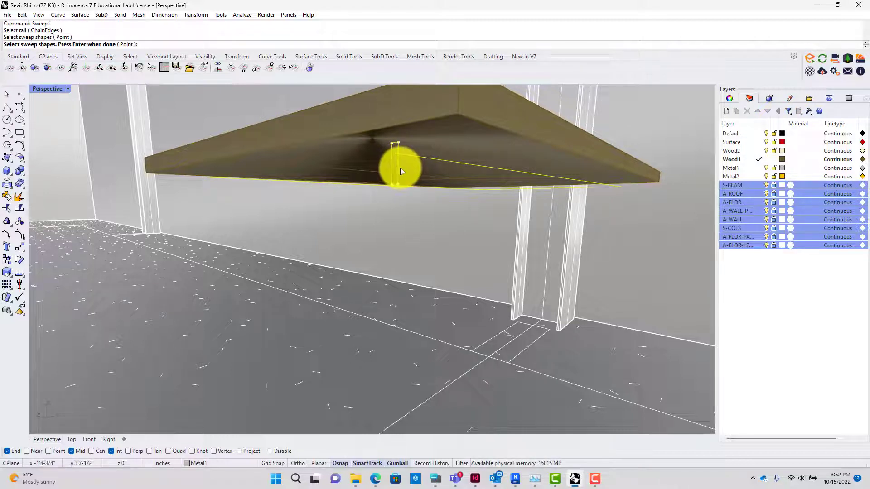
right_click(401, 168)
right_click(406, 166)
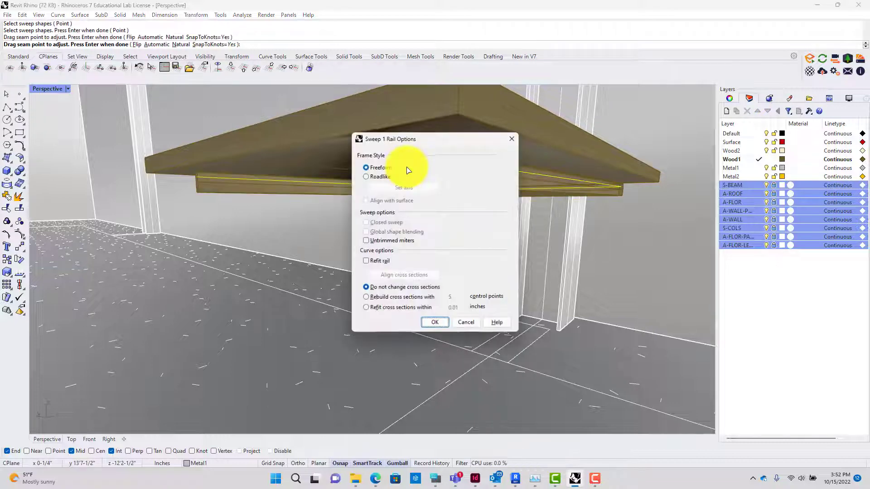
left_click(436, 324)
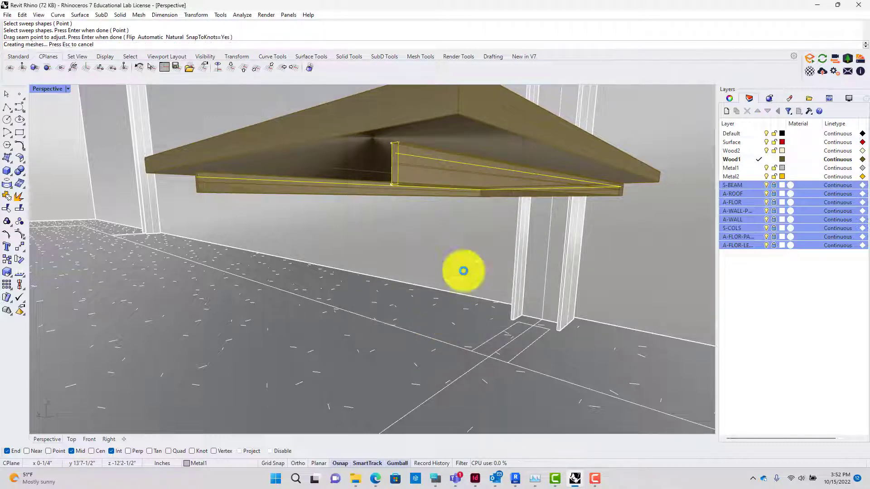
- Change the swept bracket to the Metal1 layer and make Metal1 the current layer
left_click(509, 185)
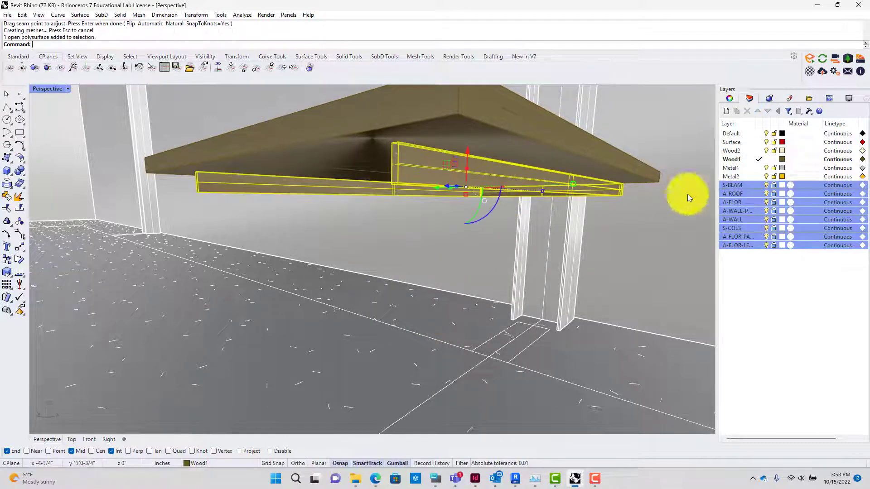
right_click(754, 169)
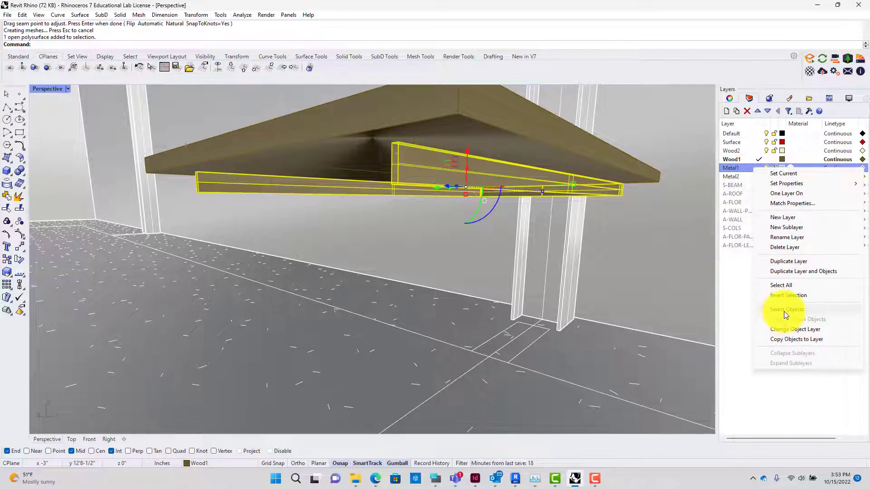
left_click(785, 329)
left_click(682, 279)
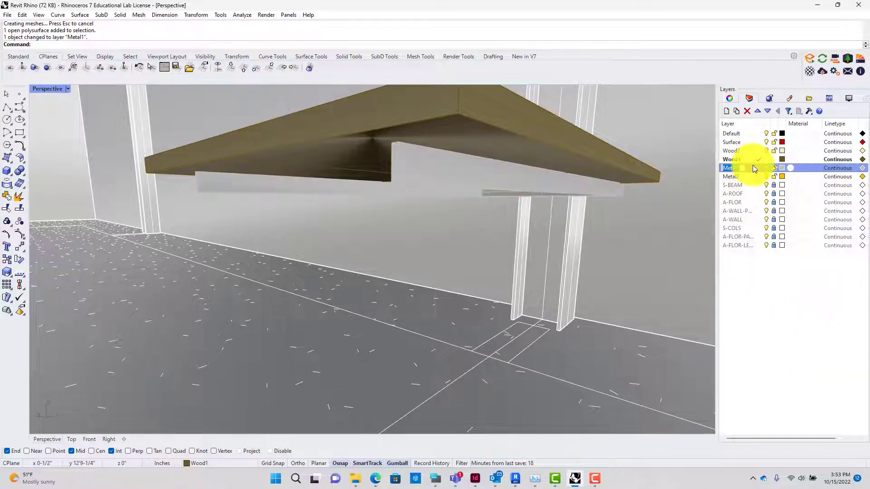
double_click(753, 166)
- Cap the open ends of the swept bracket to make it a closed solid
left_click(411, 179)
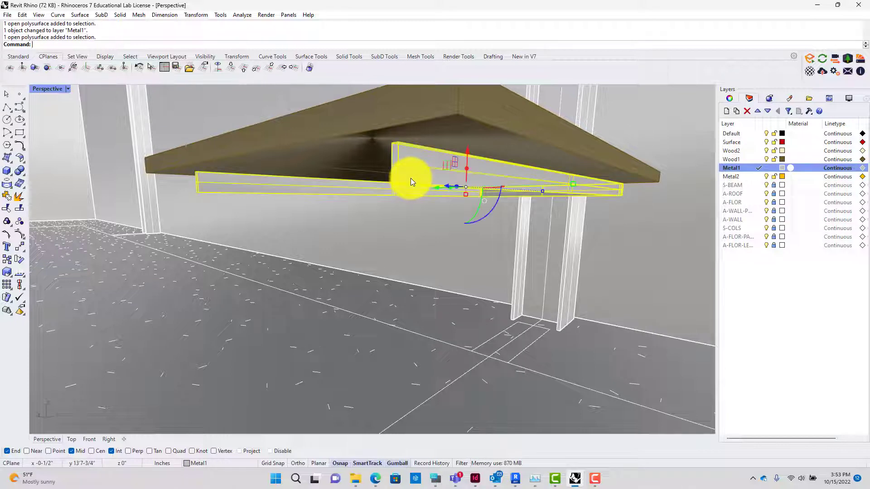
key("Return")
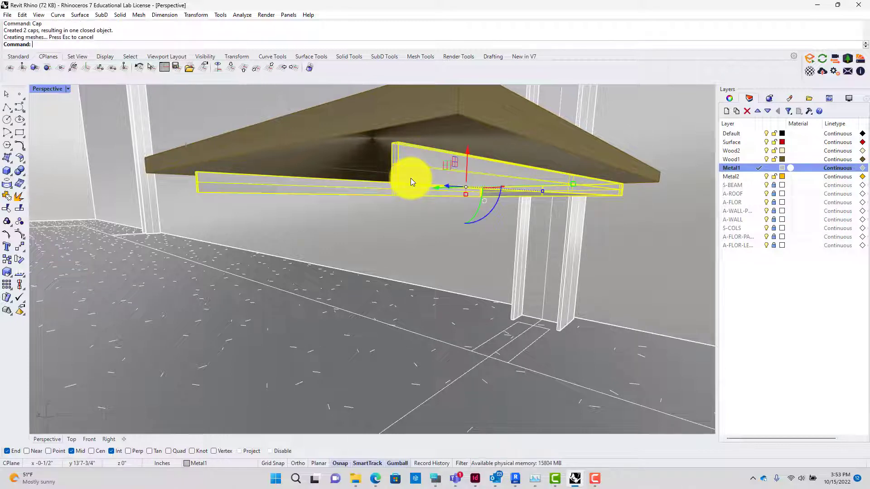
key("Escape")
- Delete the capped metal bracket beneath the wood shelf, keeping its guide curve and rectangle profile
scroll(413, 179, "down", 2)
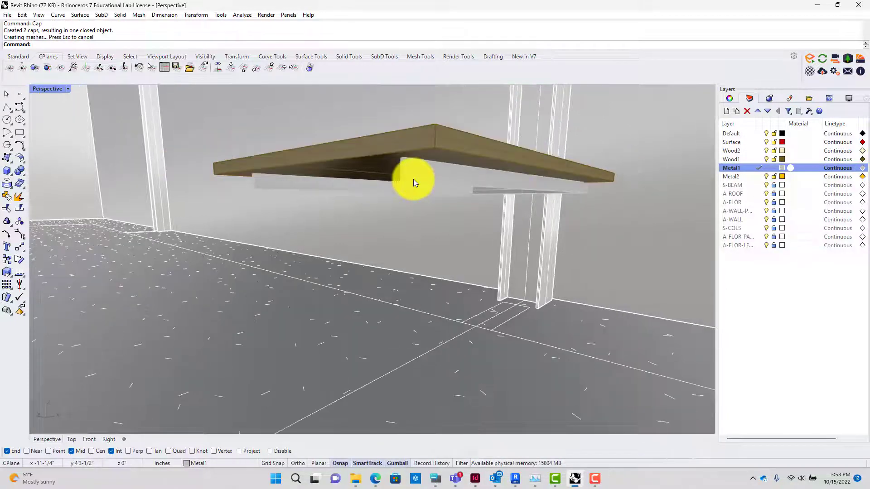
right_click_drag(415, 180, 300, 199)
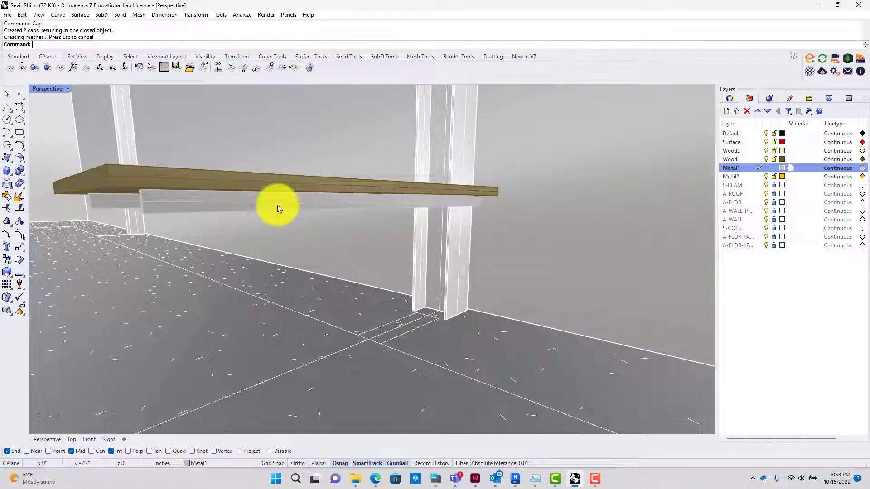
scroll(144, 207, "up", 3)
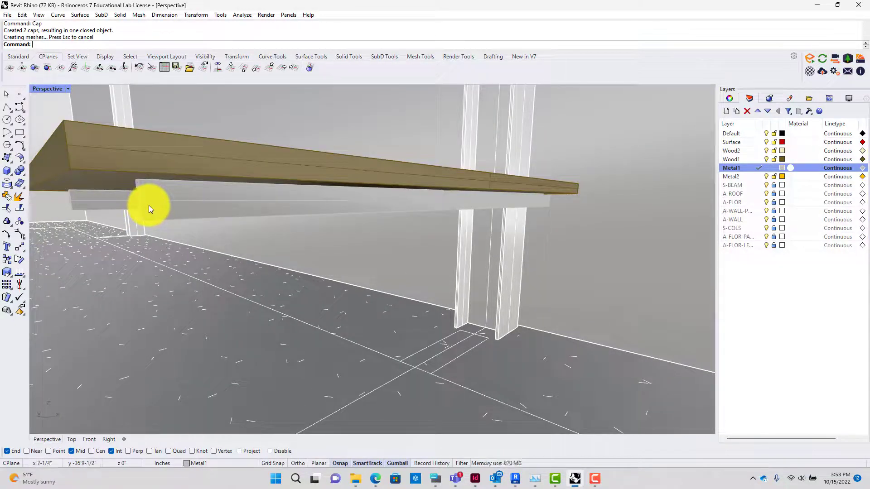
left_click(159, 205)
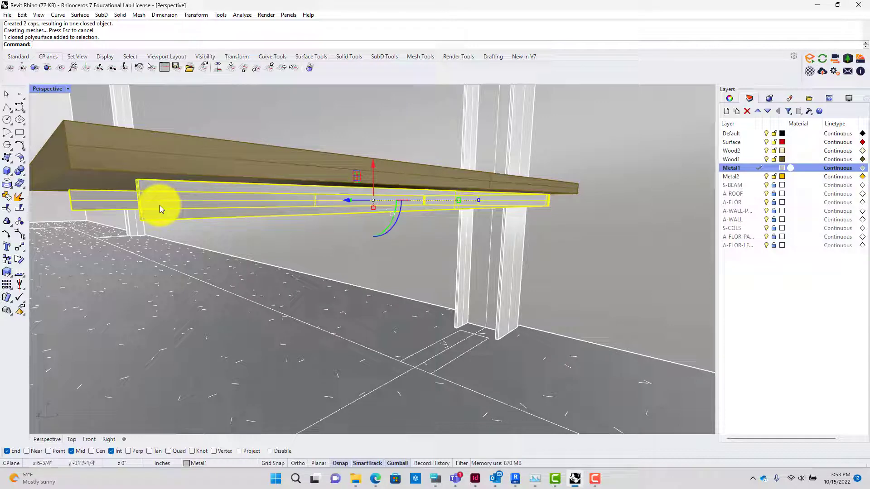
key("Delete")
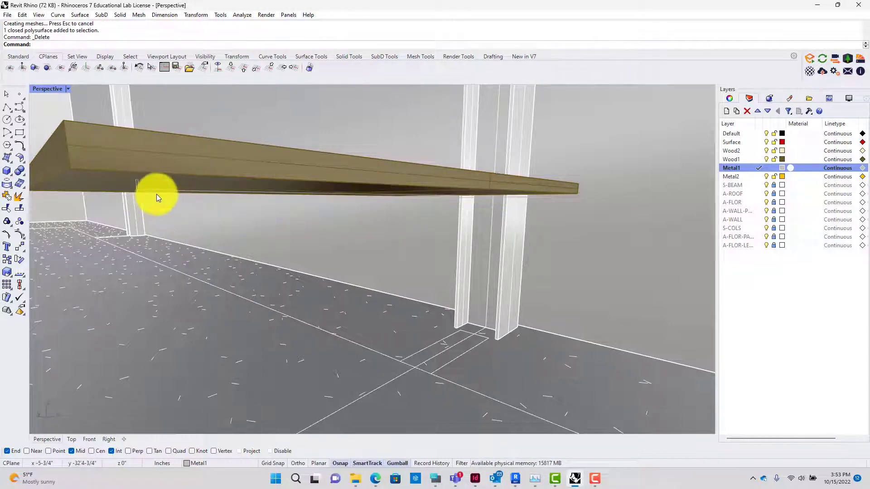
- Select the bracket's guide curve beneath the shelf and turn on its control points
left_click(156, 189)
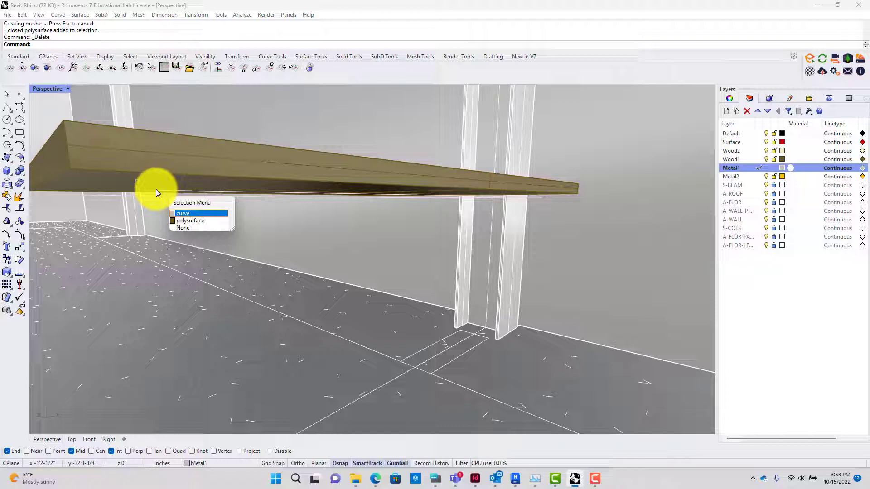
left_click(156, 188)
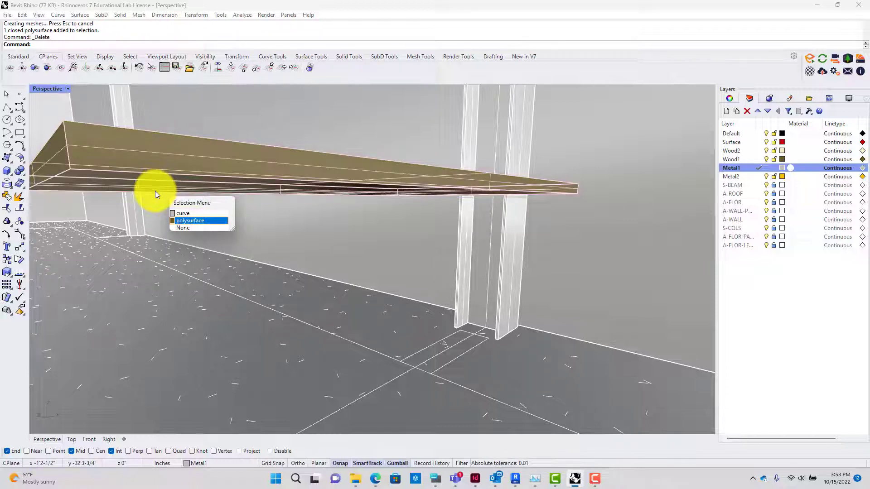
left_click(155, 191)
left_click(155, 191)
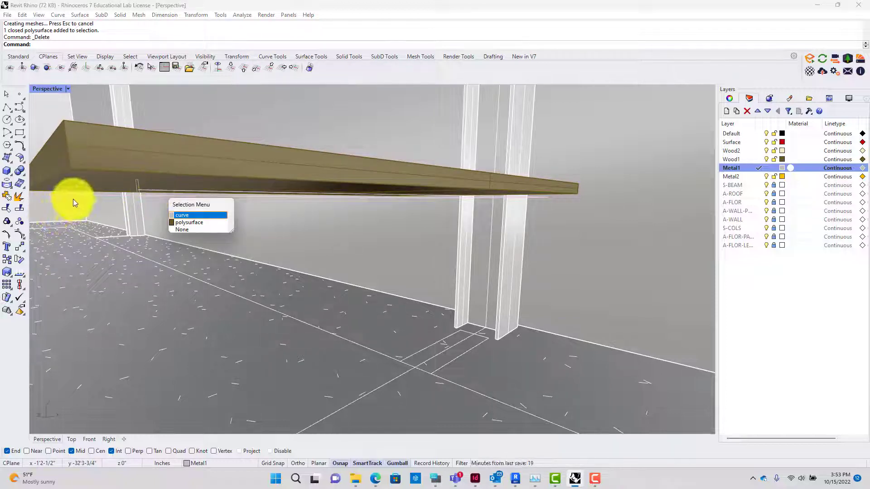
key("Return")
type("pon")
key("Return")
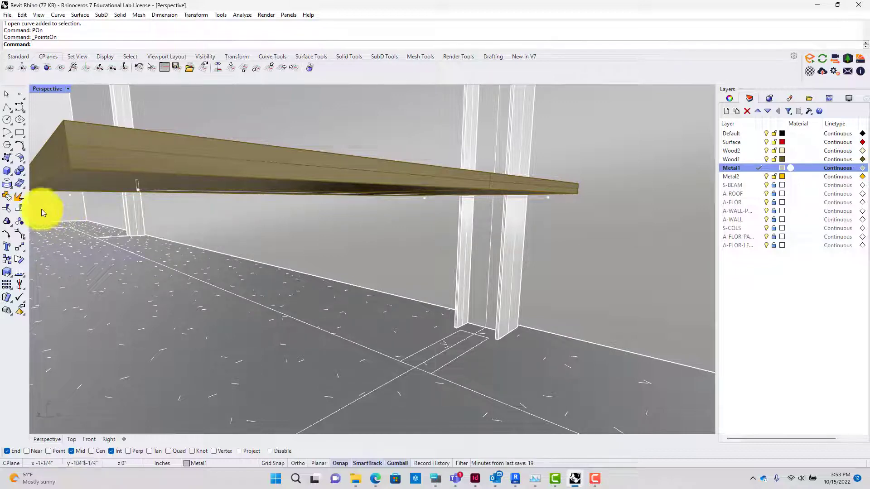
- Try moving the guide curve's two front end points 4" inward beneath the shelf, and move them back outward 4"
left_click_drag(49, 206, 175, 182)
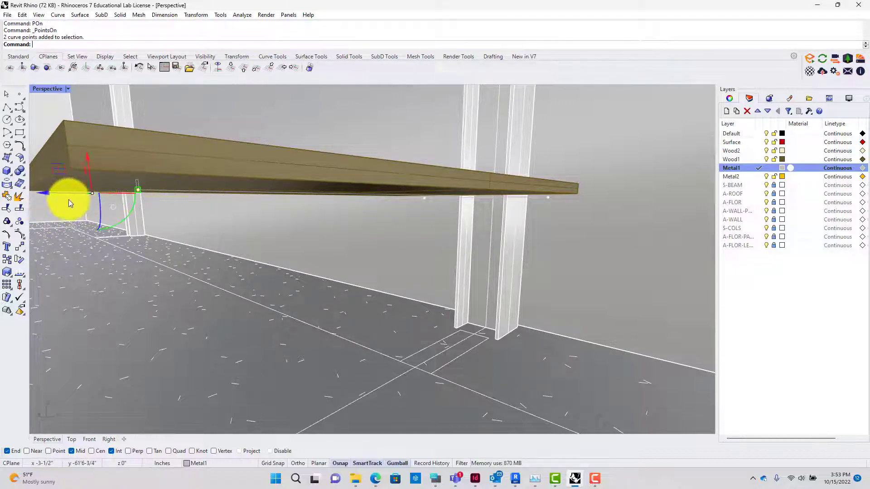
left_click_drag(64, 194, 27, 196)
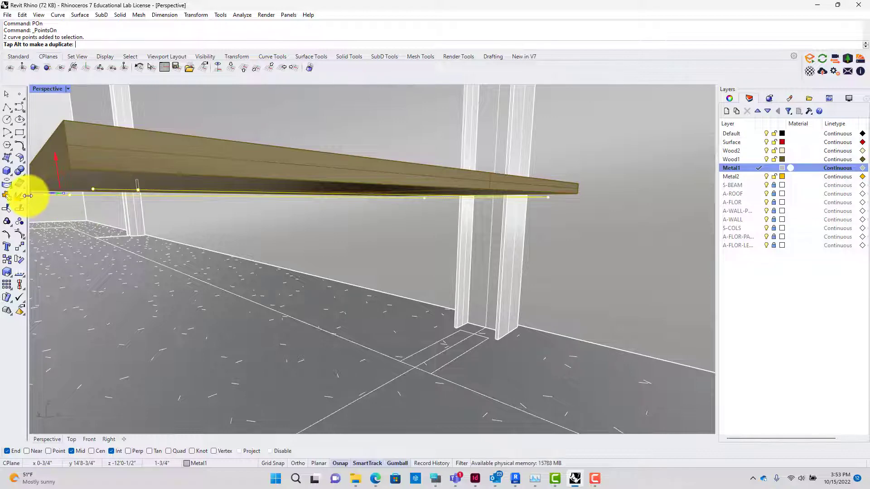
type("4")
key("Return")
scroll(92, 190, "down", 3)
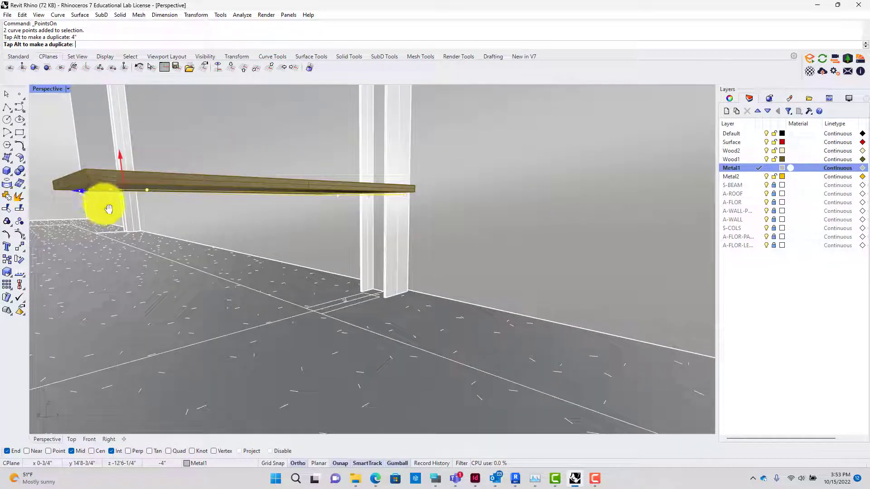
mouse_move(108, 208)
right_mouse_down()
mouse_move(104, 225)
mouse_move(88, 220)
mouse_move(107, 194)
right_mouse_up()
scroll(101, 227, "up", 5)
scroll(101, 231, "down", 4)
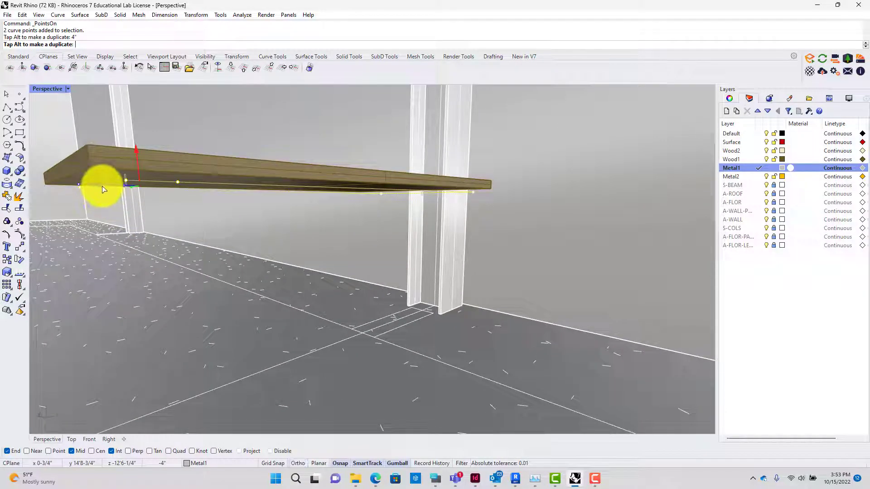
mouse_move(102, 189)
left_mouse_down()
mouse_move(90, 189)
mouse_move(104, 189)
left_mouse_up()
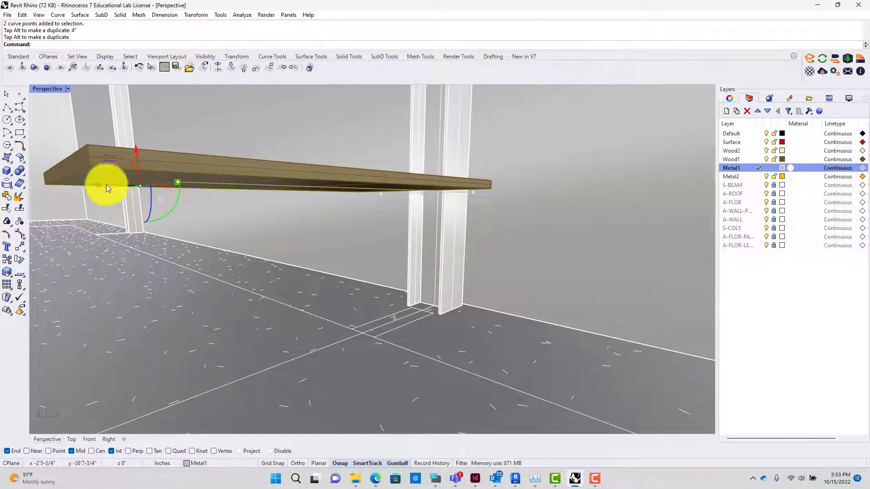
left_click_drag(105, 184, 79, 189)
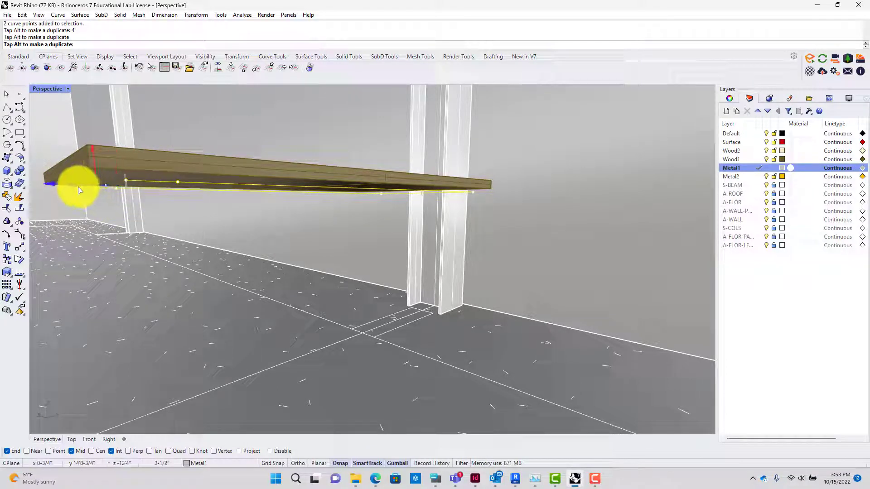
key("Return")
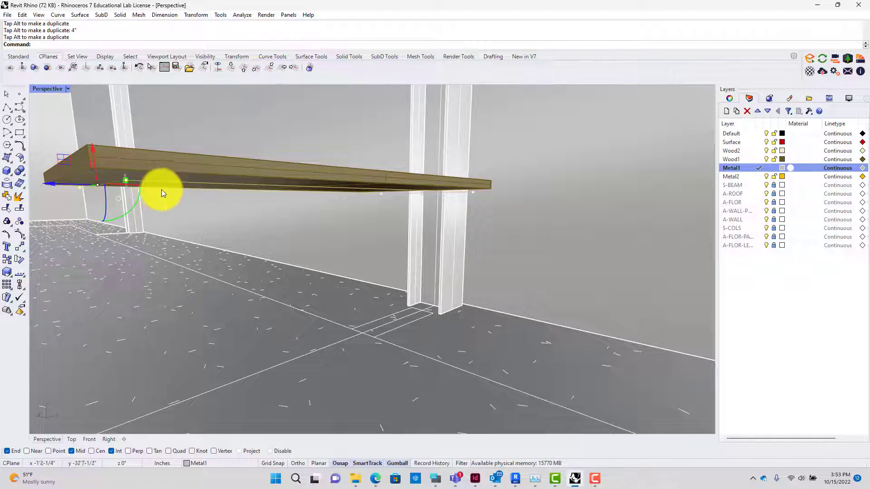
- Move the front end points of the guide curve 2" outward beneath the shelf
right_click_drag(163, 194, 181, 209, "shift")
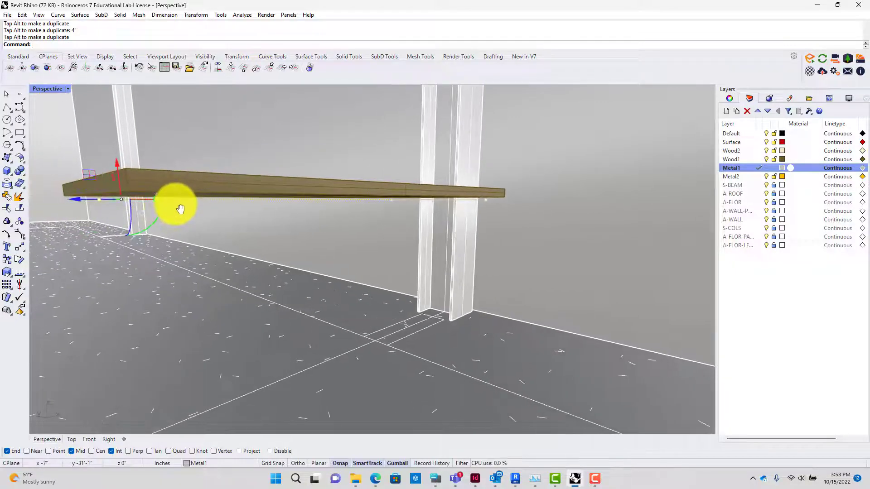
left_click_drag(86, 200, 73, 206)
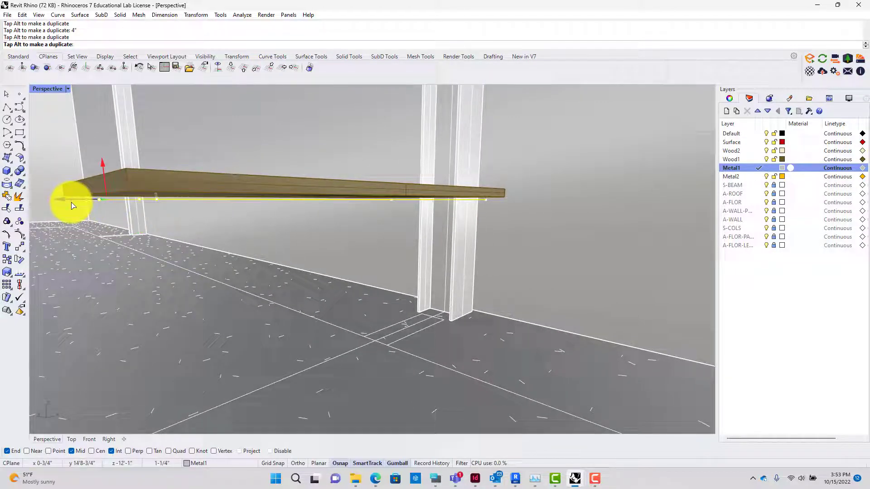
type("2\"")
key("Return")
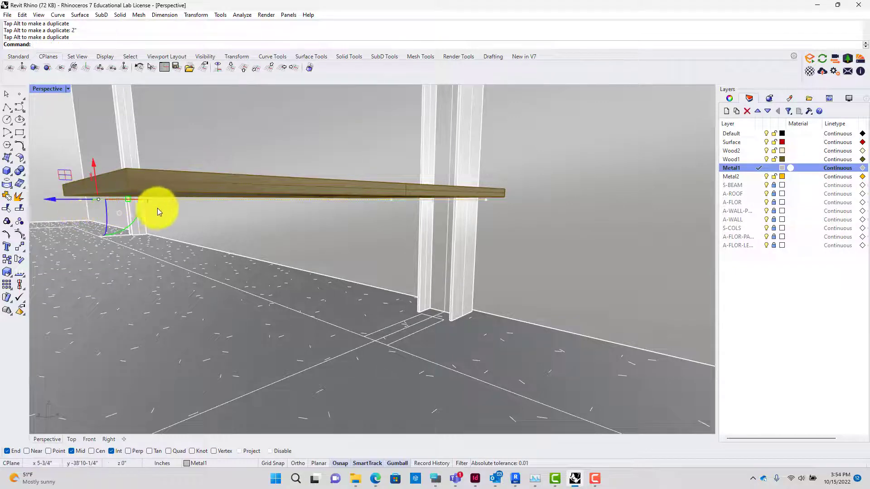
mouse_move(157, 208)
right_mouse_down("shift")
mouse_move(130, 233)
mouse_move(126, 225)
mouse_move(151, 220)
right_mouse_up("shift")
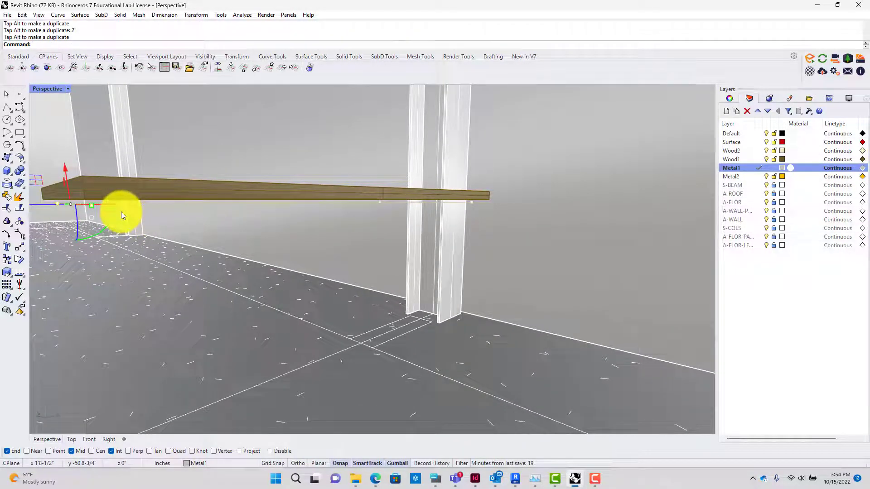
key("Return")
left_click(92, 205)
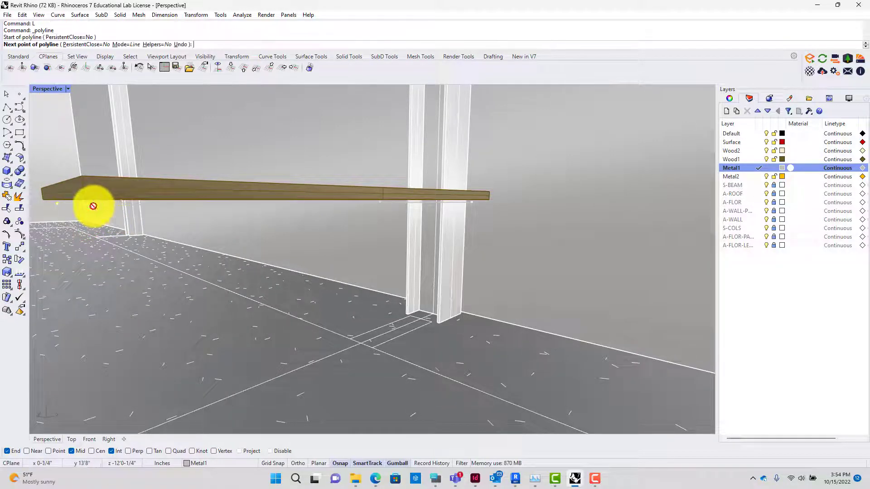
key("Escape")
- Orient the construction plane to the large box standing near the wood shelf
right_click_drag(105, 209, 243, 220, "shift")
scroll(243, 220, "down", 5)
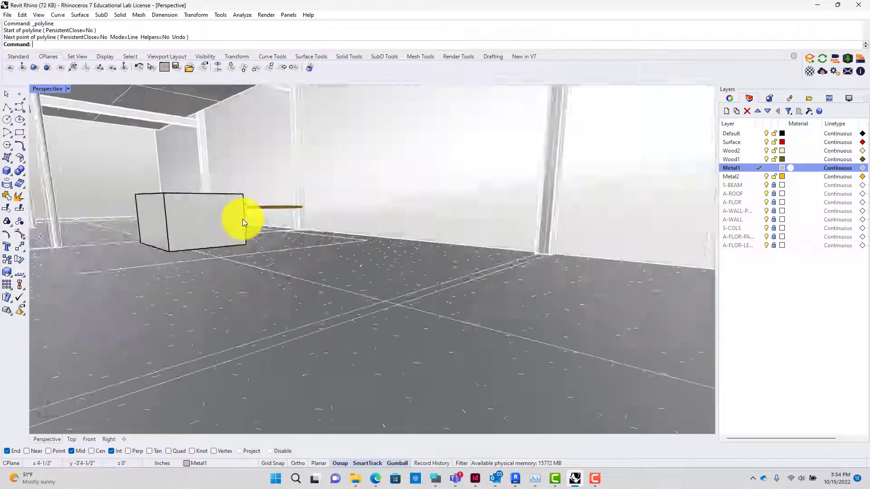
type("CO")
key("Return")
left_click(212, 224)
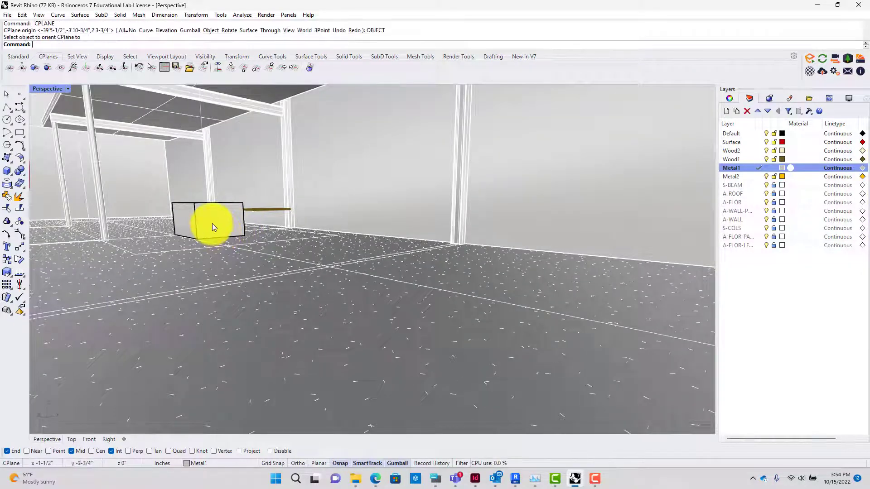
- Draw a 2" vertical line upward from one front end of the guide curve, with Ortho turned on
scroll(249, 200, "up", 5)
scroll(249, 200, "up", 3)
scroll(262, 238, "up", 5)
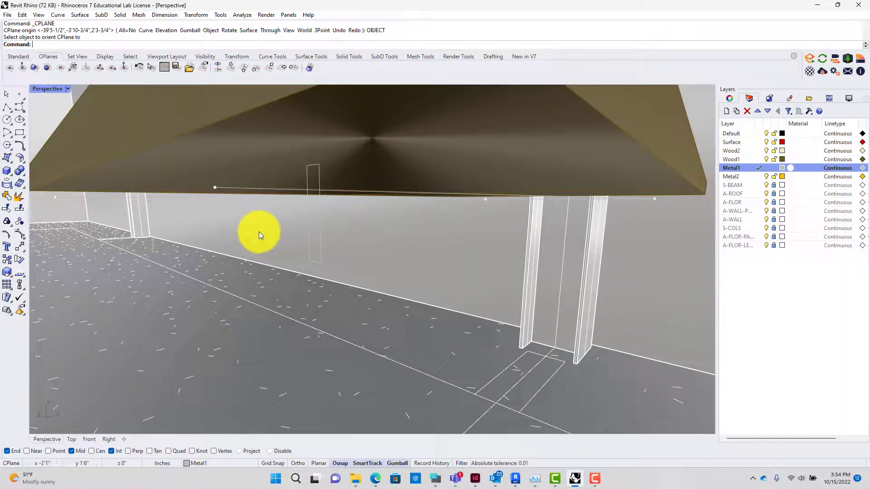
type("L")
key("Return")
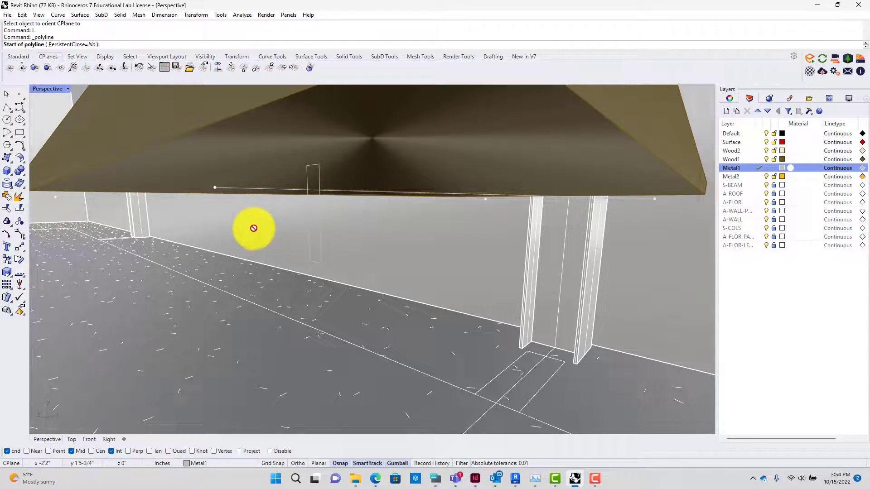
left_click(217, 185)
scroll(219, 186, "down", 5)
key("F8")
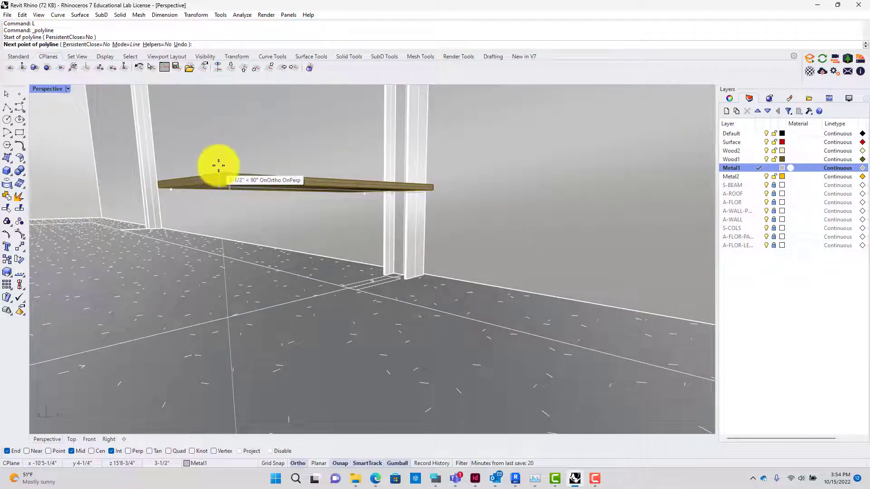
type("2\"")
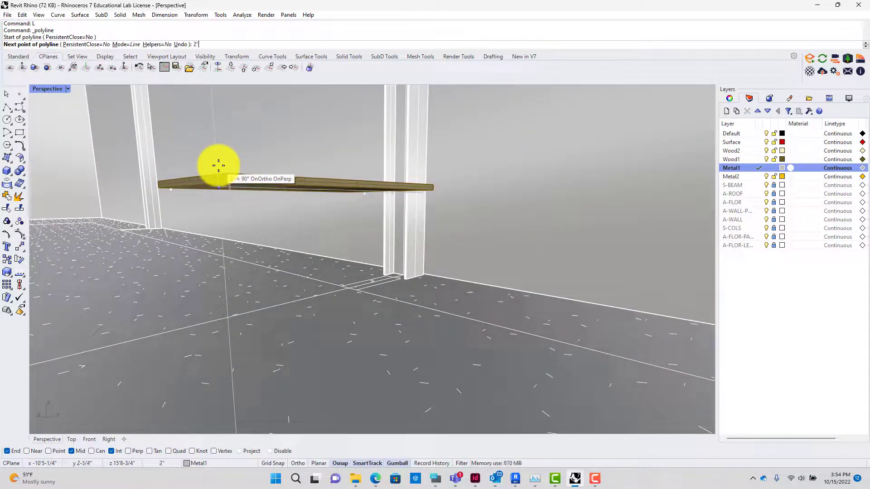
key("Return")
scroll(219, 172, "up", 3)
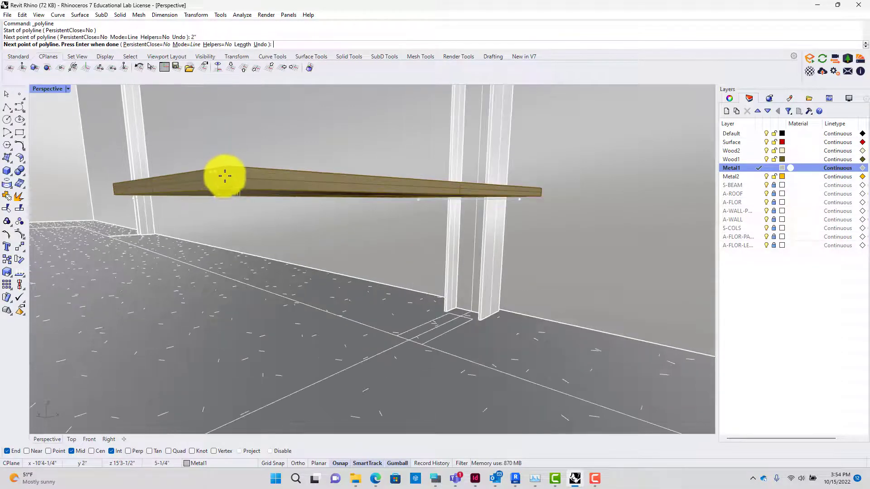
key("Return")
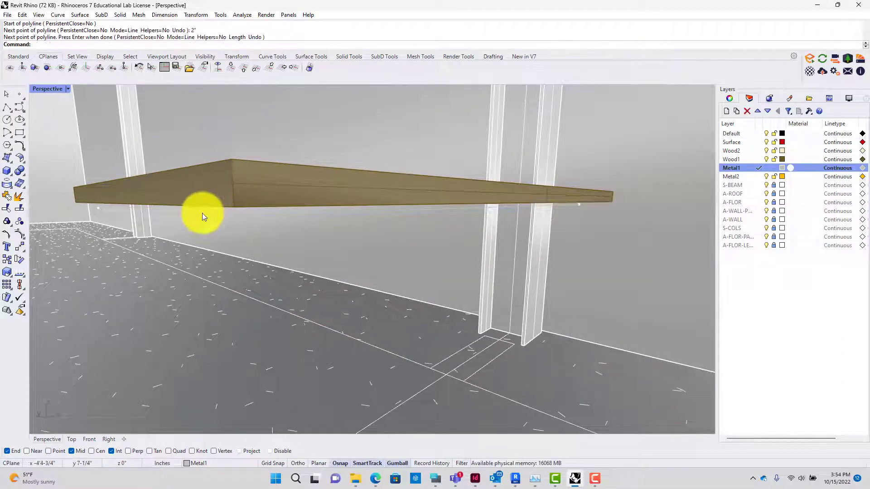
- Copy the short vertical line from its lower end to the other front end of the guide curve
left_click(202, 212)
type("copy")
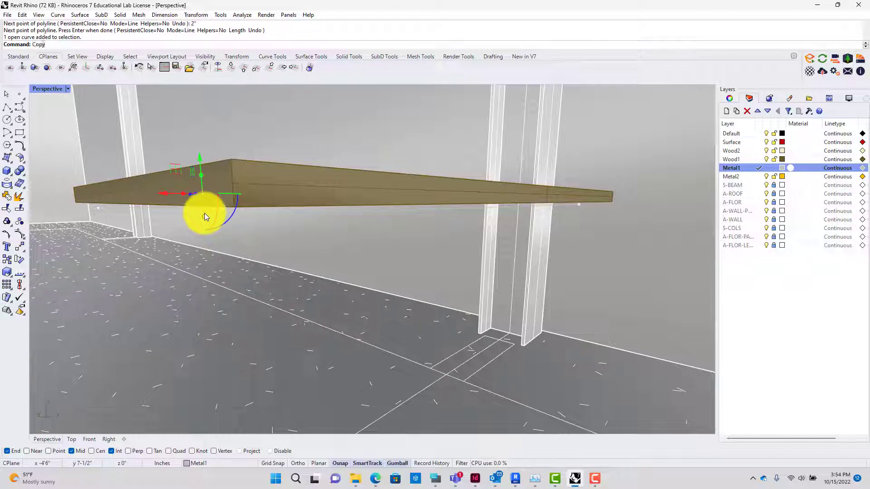
key("Return")
left_click(204, 214)
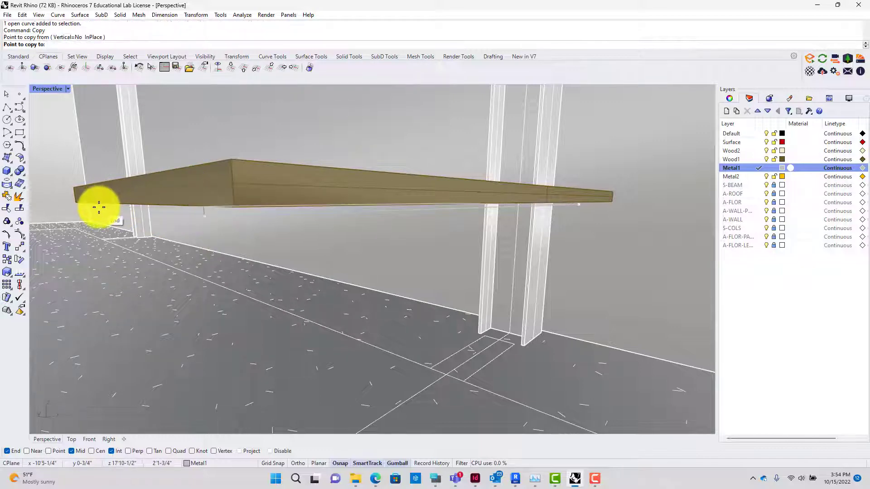
left_click(98, 205)
key("Return")
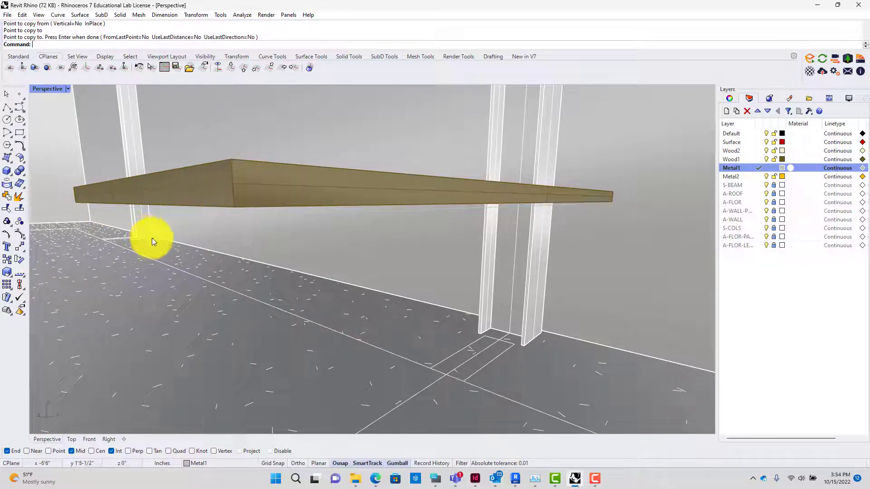
- Join the two short vertical lines and the guide curve into a single rail curve
left_click_drag(74, 133, 289, 269)
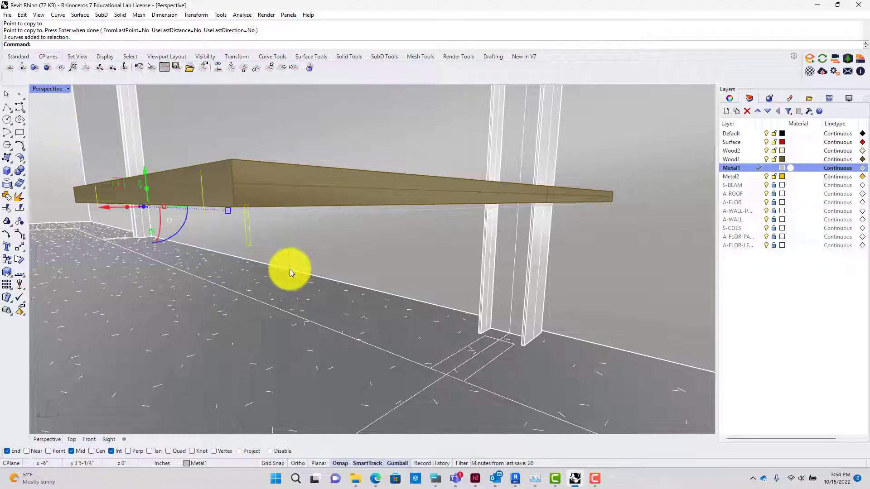
left_click(213, 216)
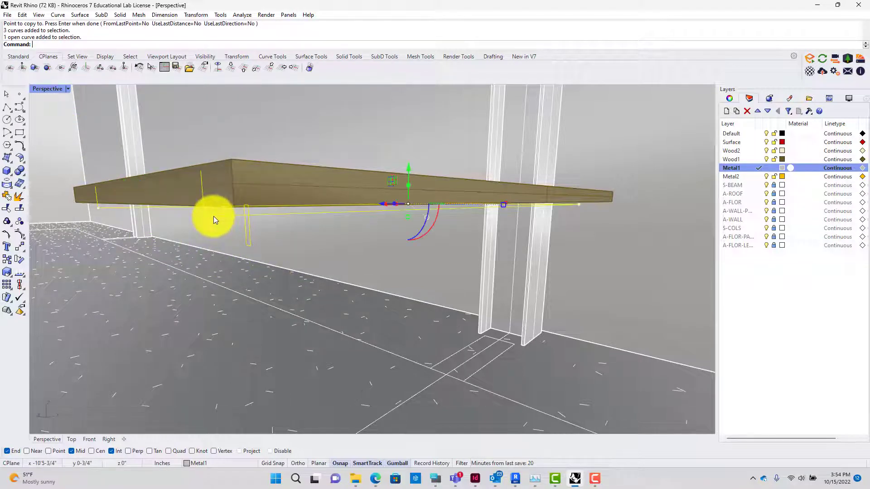
key("Return")
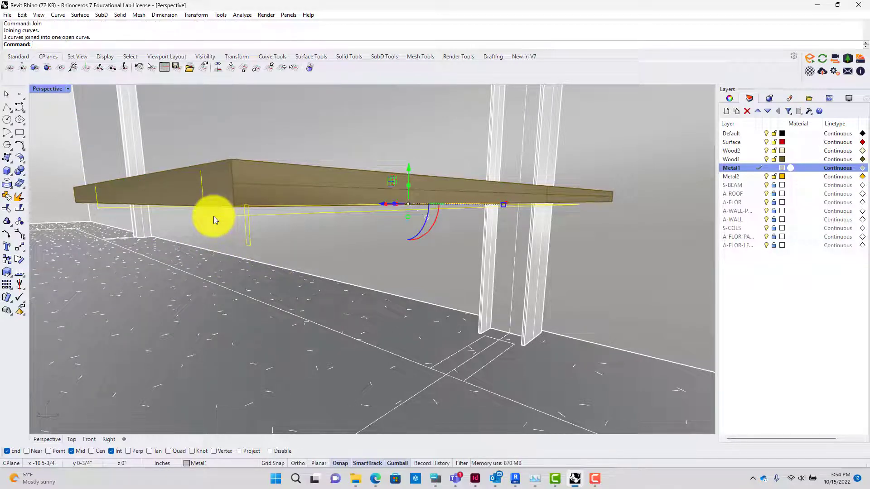
scroll(217, 216, "down", 3)
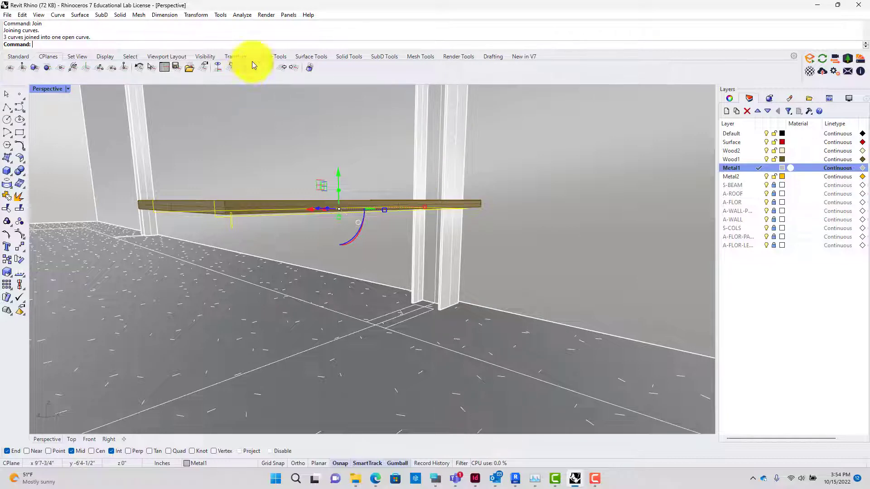
left_click(270, 240)
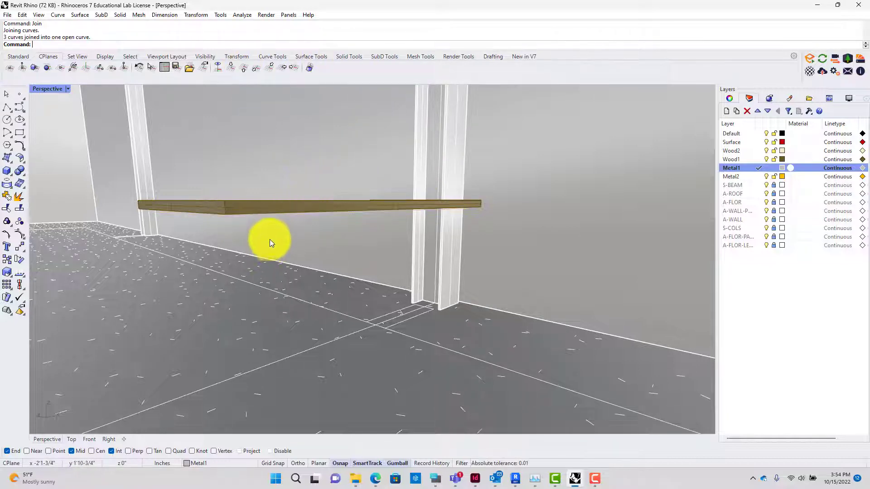
- Rotate the rectangle profile beneath the shelf from upright so that it lies flat
scroll(231, 220, "up", 3)
left_click(243, 217)
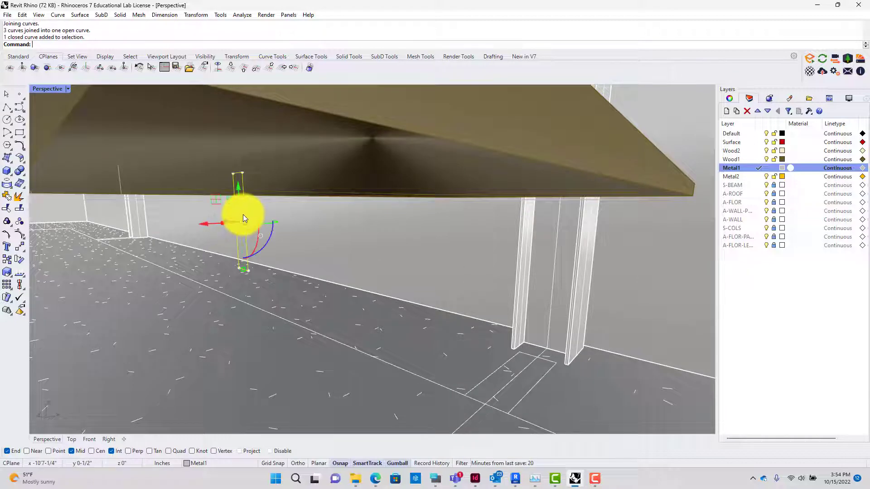
left_click_drag(264, 243, 224, 239)
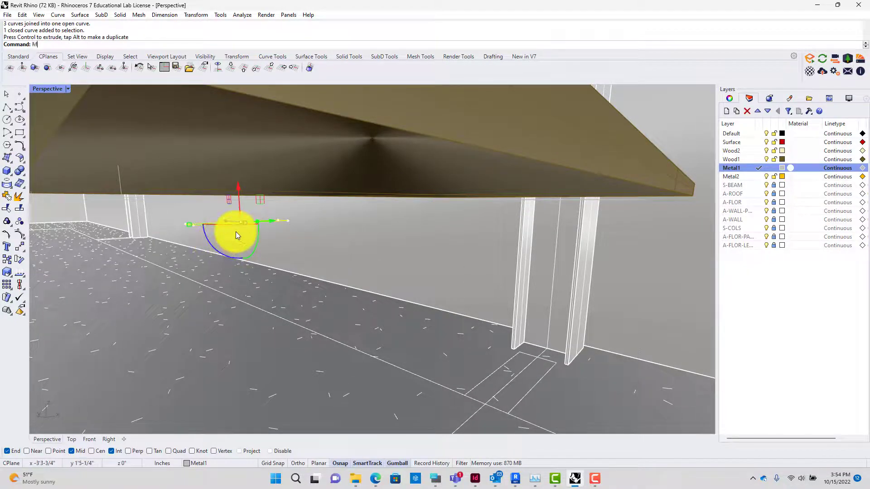
- Enable the center snap and move the flat rectangle profile onto the top end of the rail's short vertical leg
key("Return")
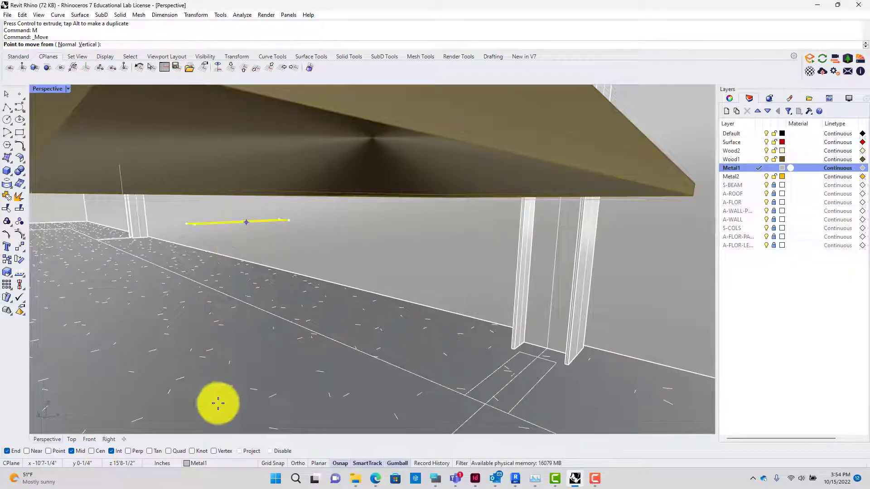
left_click(91, 452)
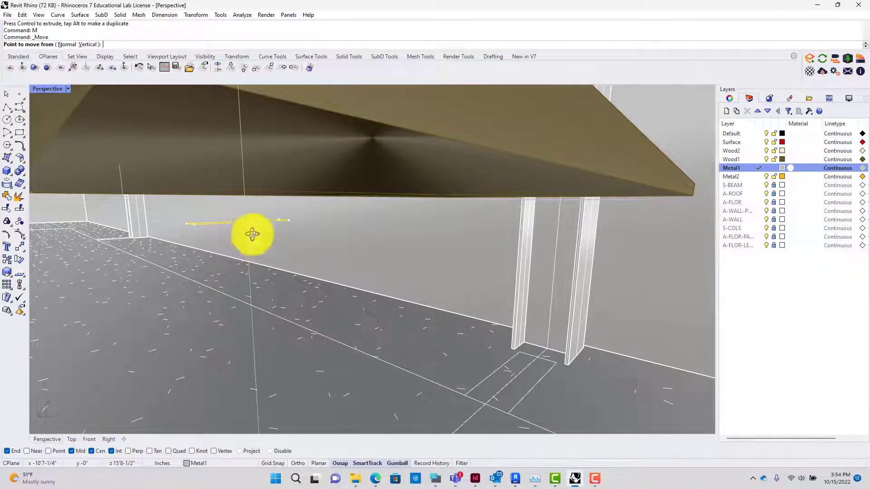
right_click_drag(252, 233, 278, 169)
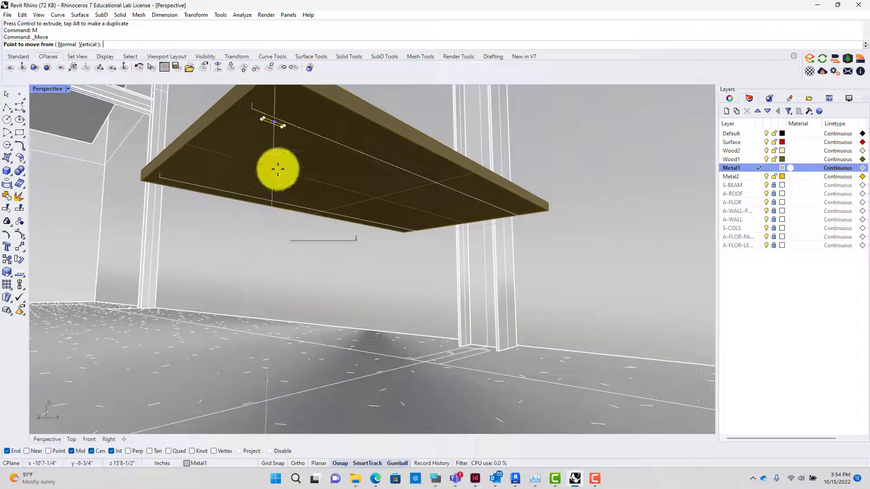
scroll(272, 124, "up", 3)
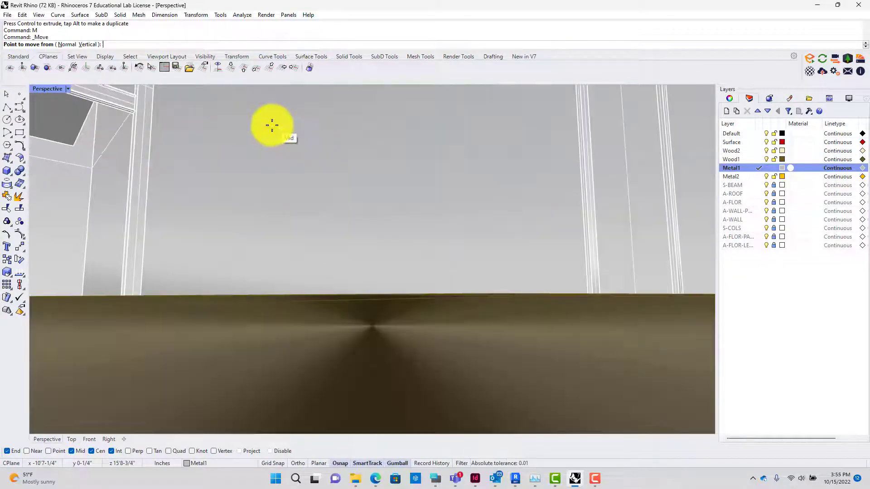
left_click(272, 127)
scroll(280, 157, "down", 3)
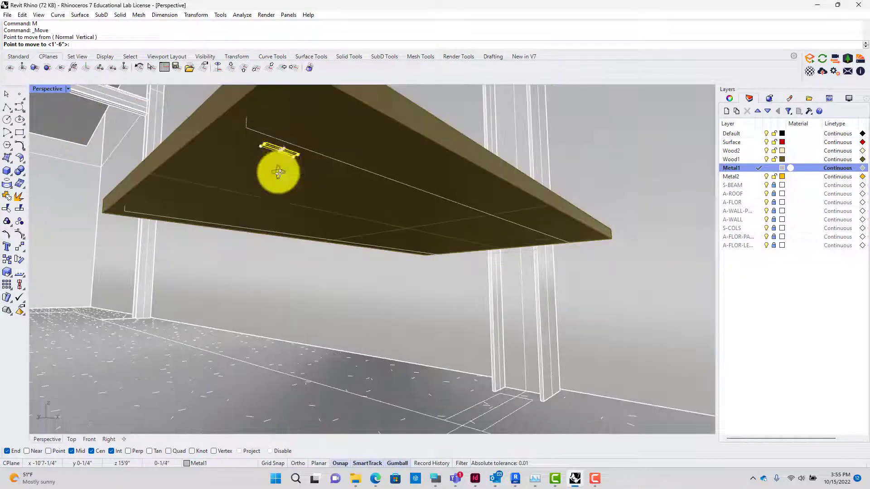
right_click_drag(278, 172, 282, 208)
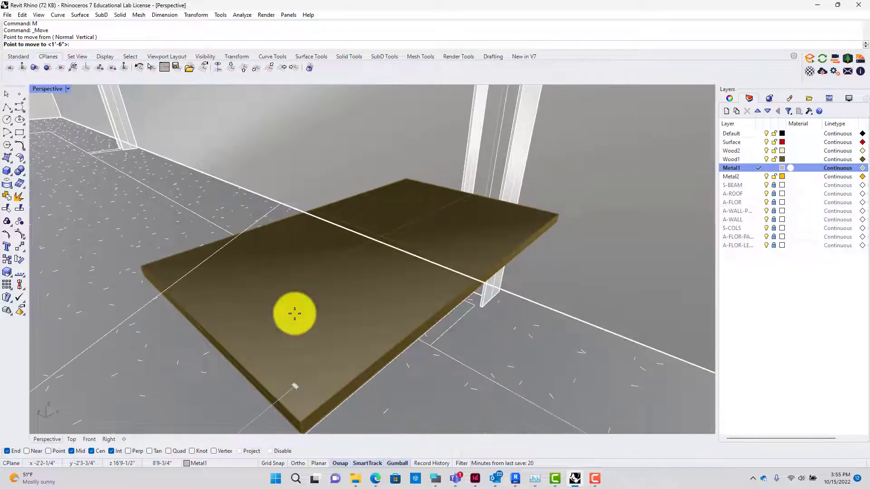
left_click(273, 380)
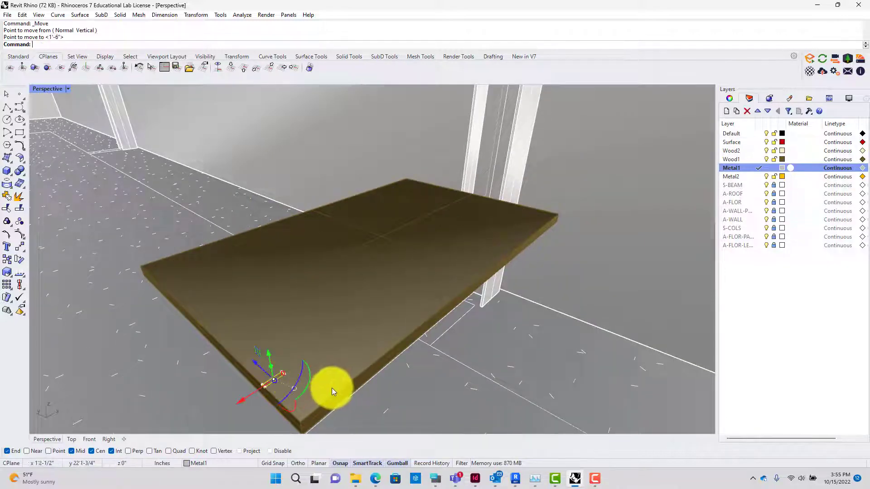
key("Escape")
- Sweep the flat rectangle profile along the joined rail curve beneath the shelf with Sweep1, using Freeform style and unchanged cross sections
right_click_drag(292, 385, 272, 368)
scroll(213, 309, "up", 2)
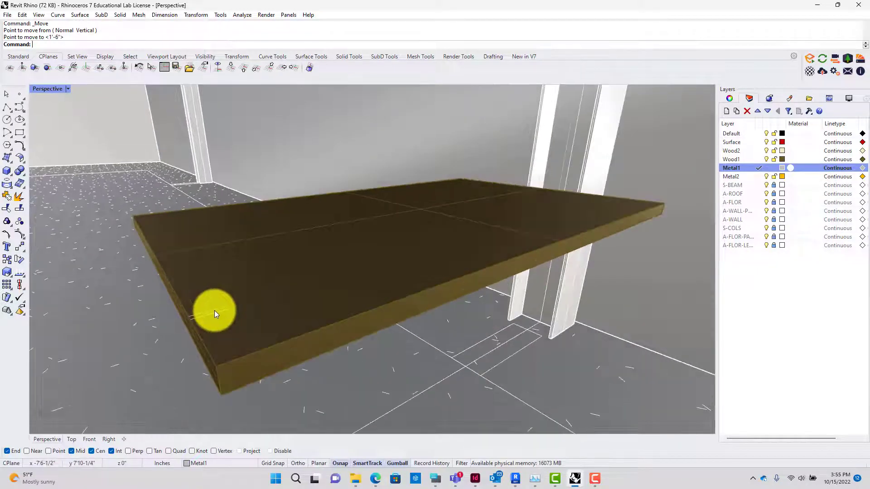
left_click(214, 311)
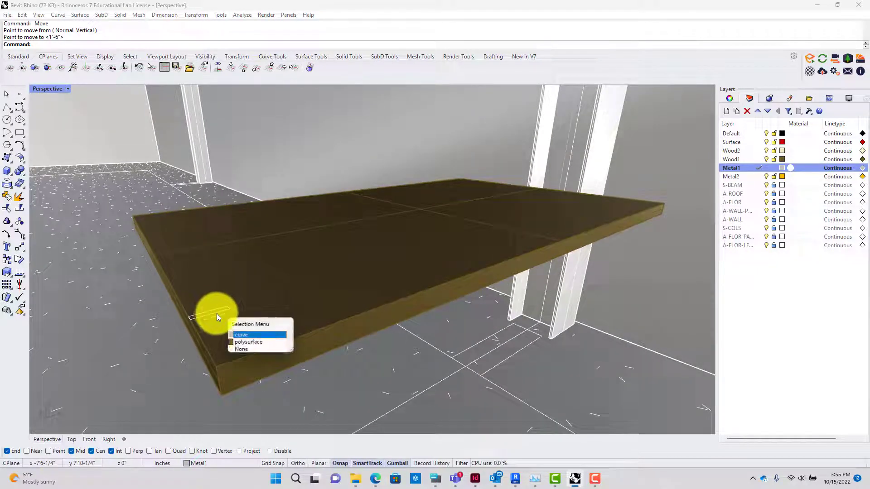
left_click(249, 334)
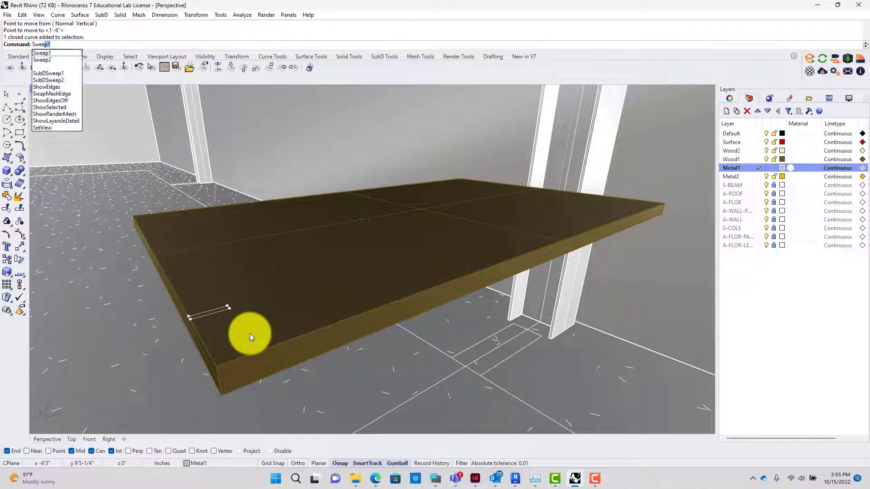
key("Return")
right_click_drag(285, 334, 289, 305)
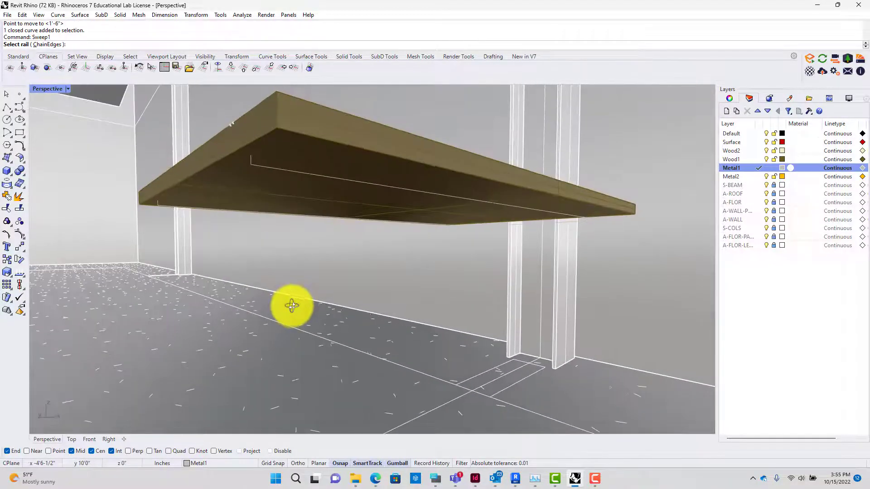
left_click(258, 171)
right_click_drag(243, 152, 255, 305)
left_click(264, 348)
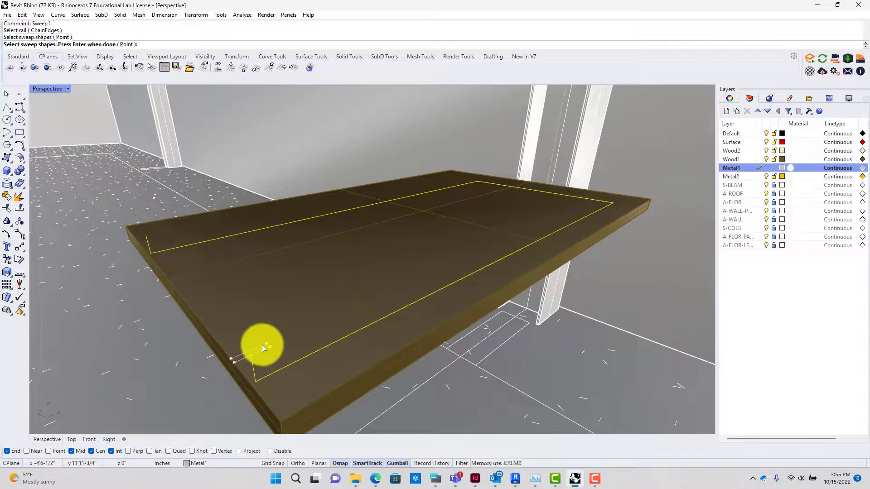
key("Return")
key("Return")
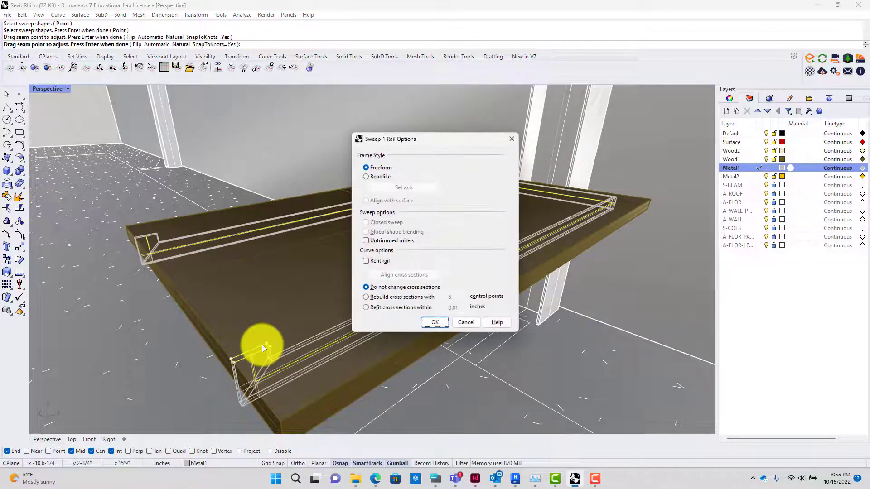
left_click(432, 323)
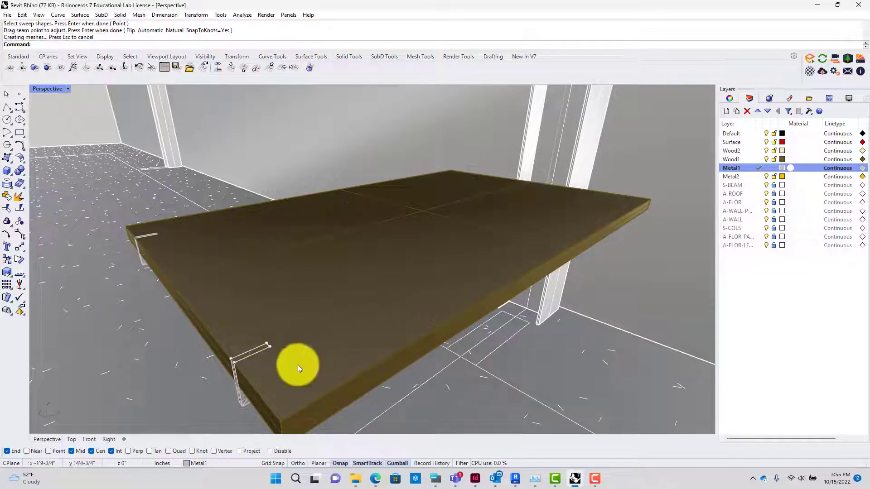
- Cap the open ends of the swept bracket beneath the shelf to make it a closed solid
left_click(239, 404)
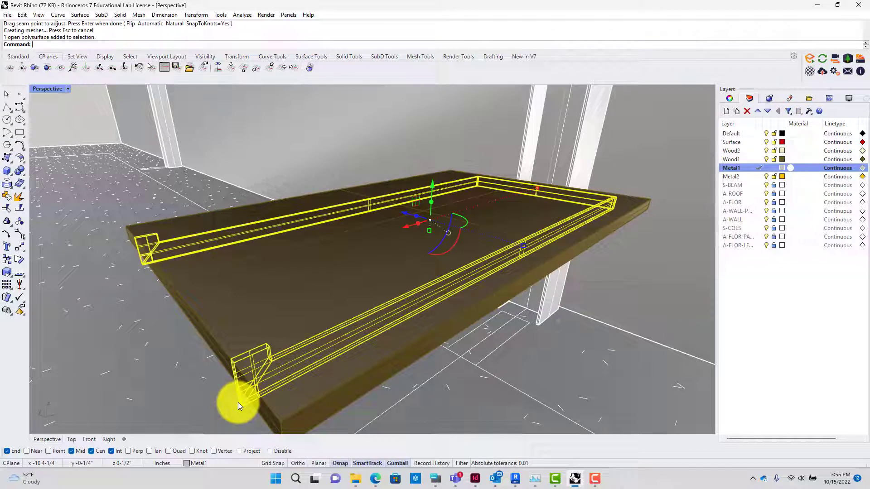
type("Cap")
key("Return")
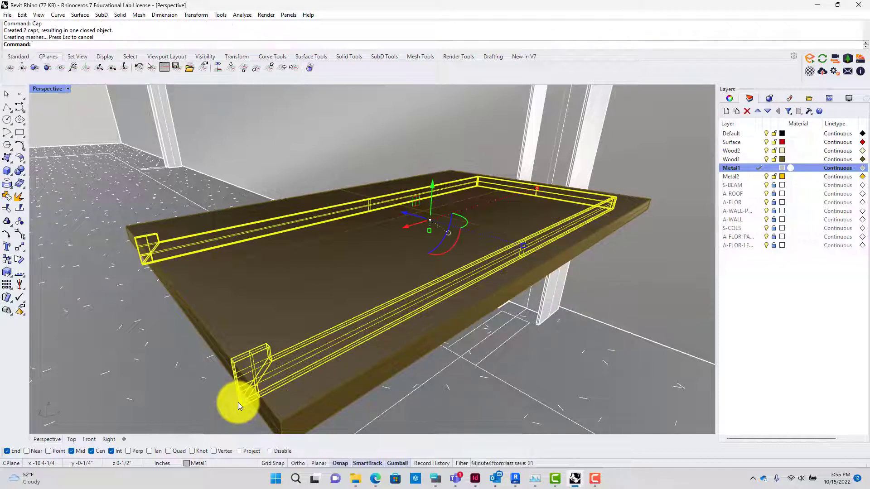
key("Escape")
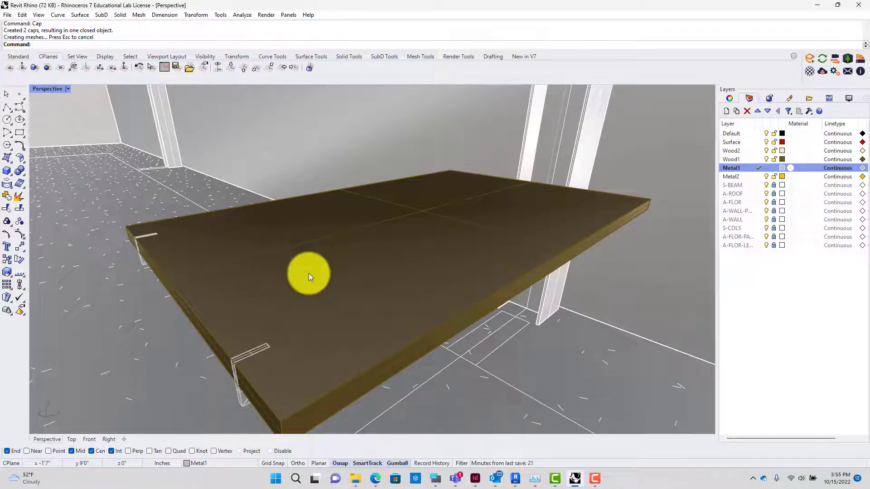
- Hide the capped U-shaped metal bracket to expose the small profile at the lower end of the bent curve by the column
right_click_drag(309, 273, 351, 253)
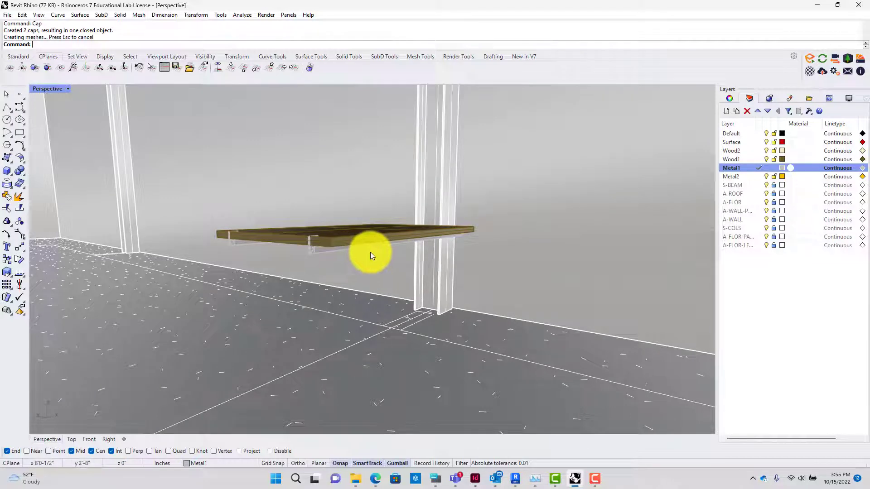
mouse_move(401, 217)
right_mouse_down()
mouse_move(404, 198)
mouse_move(412, 224)
right_mouse_up()
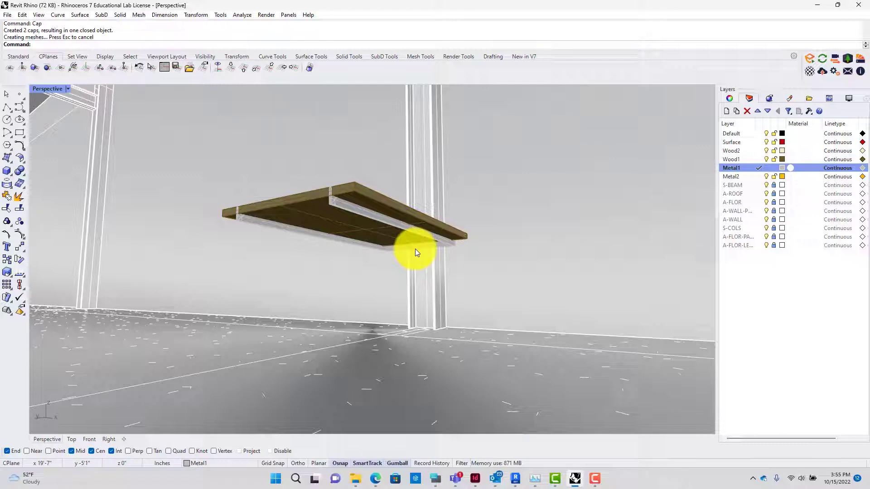
right_click_drag(406, 229, 407, 286)
scroll(449, 193, "up", 10)
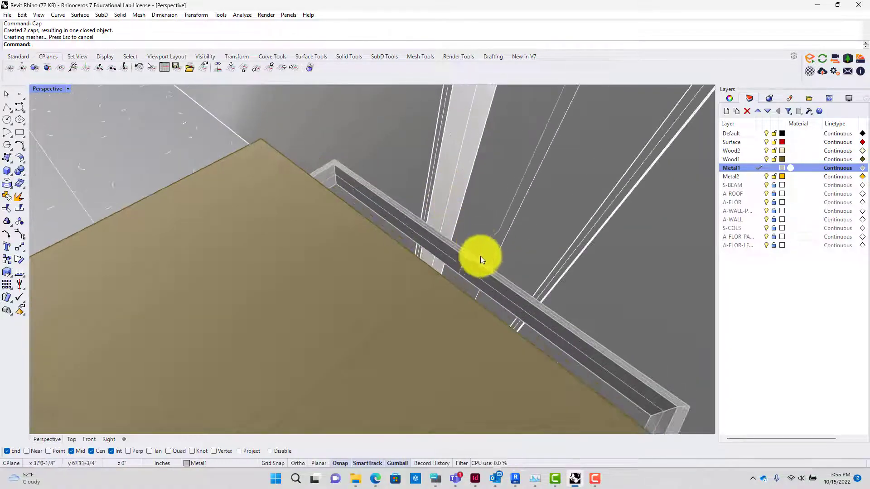
left_click(481, 246)
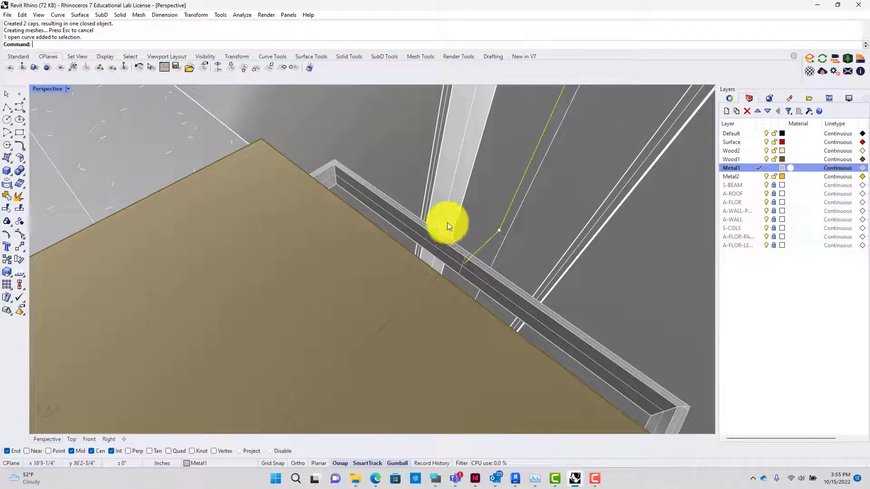
left_click_drag(440, 225, 480, 288)
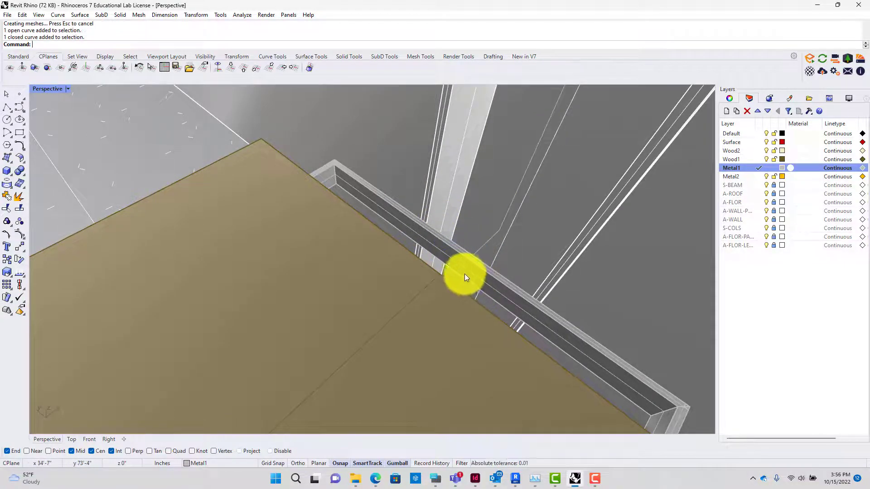
left_click(461, 265)
left_click(479, 268)
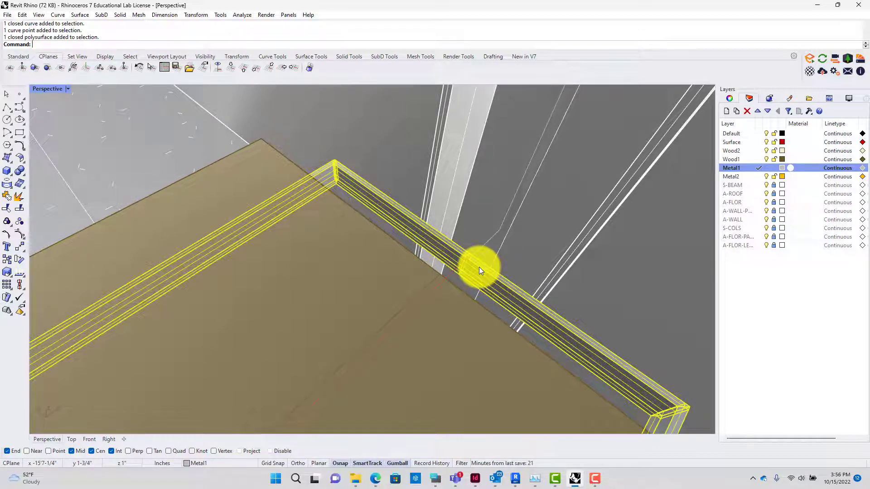
type("Hide")
key("Return")
- Move two corner points of the small closed profile behind the shelf down by 1 inch
left_click(462, 271)
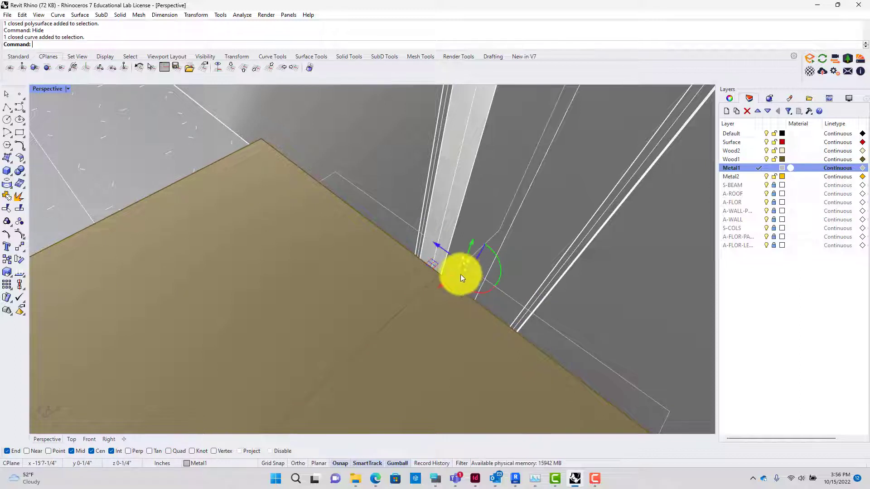
left_click(466, 283)
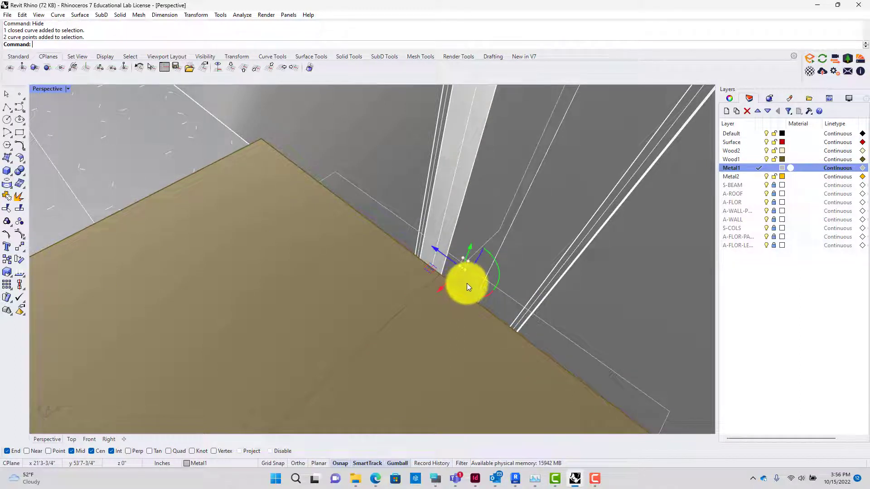
left_click_drag(466, 253, 468, 259)
key("Return")
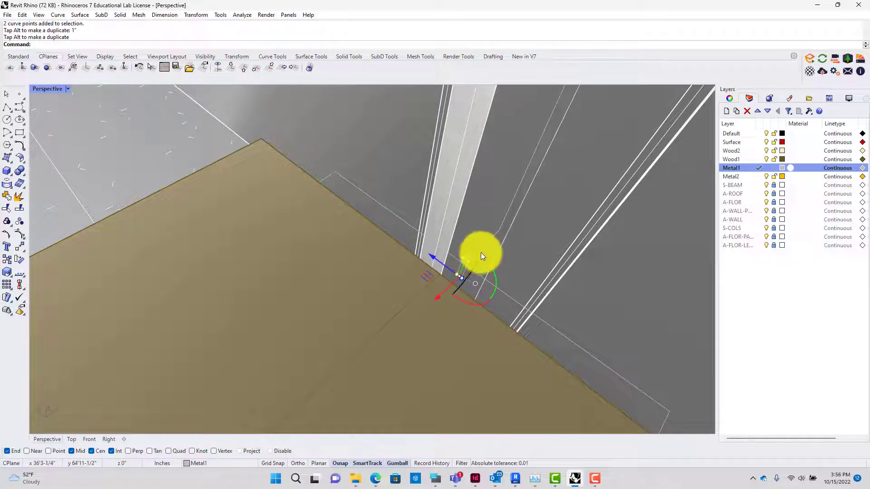
left_click(480, 252)
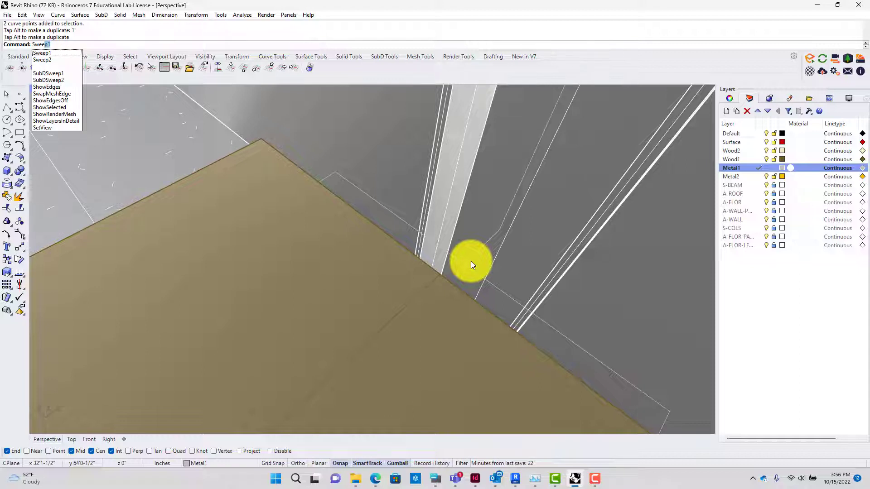
- Sweep the enlarged small profile along the bent curve running up the column with Sweep1, keeping Freeform style and unchanged cross sections
key("Return")
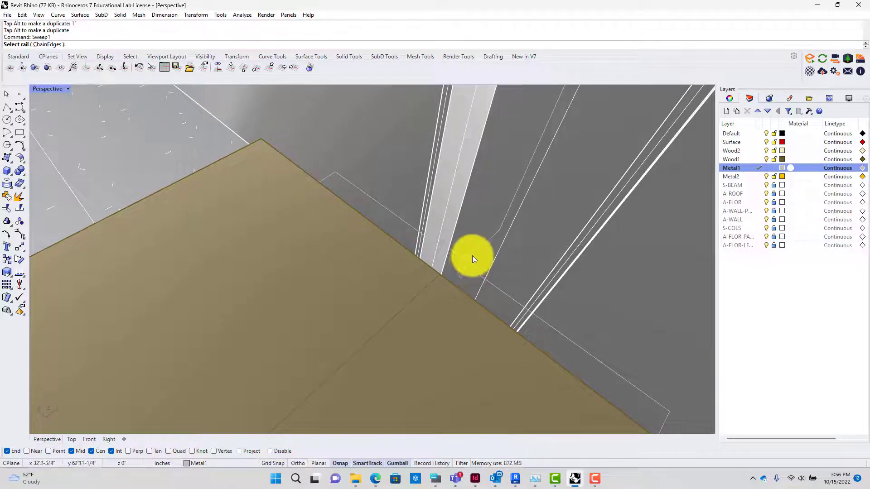
left_click(473, 257)
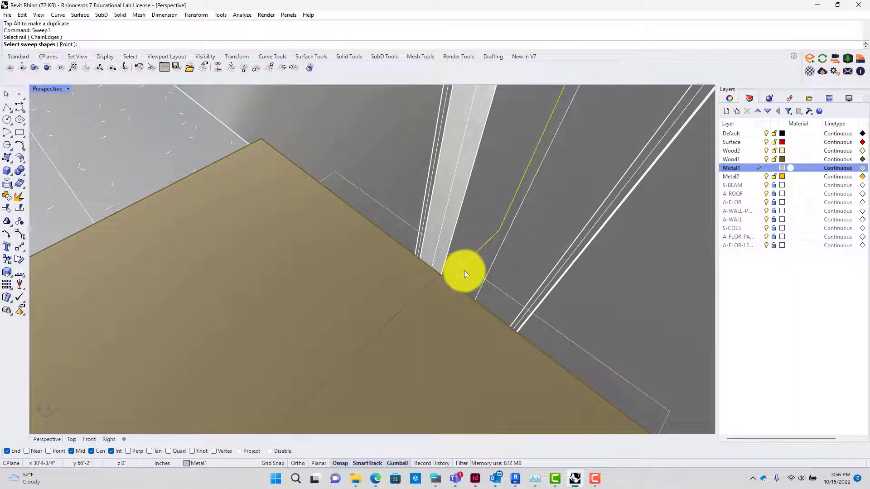
left_click(465, 274)
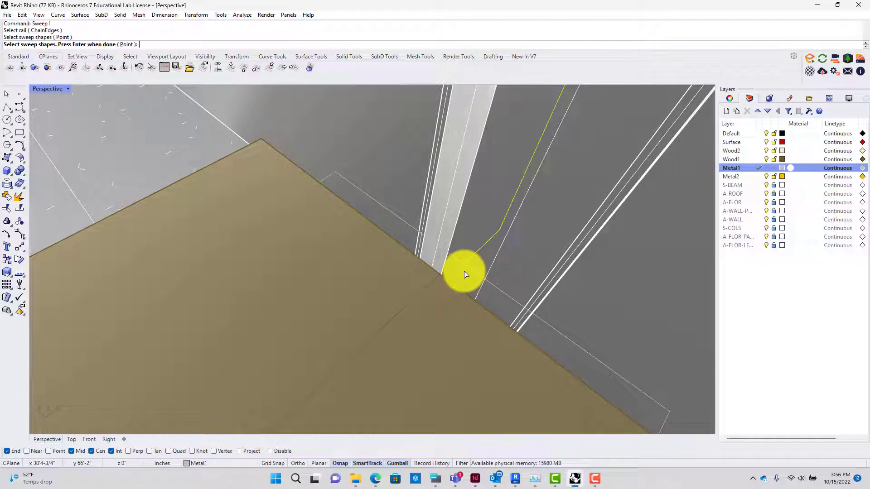
key("Return")
key("Return")
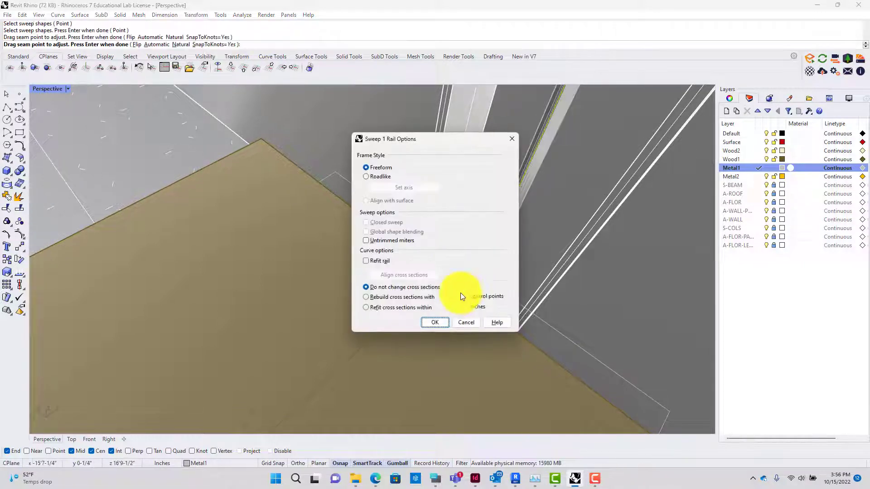
left_click(439, 320)
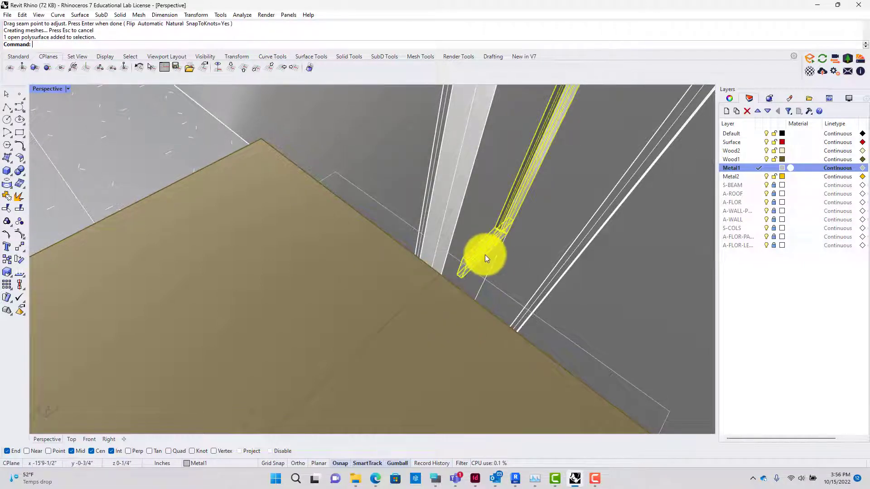
- Cap the swept member along the column and show all hidden objects again
type("Cap")
key("Return")
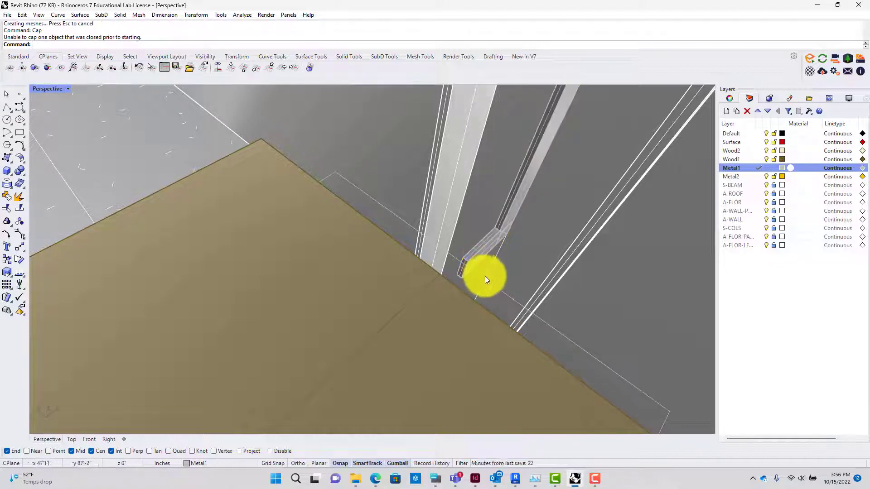
key("ctrl+a")
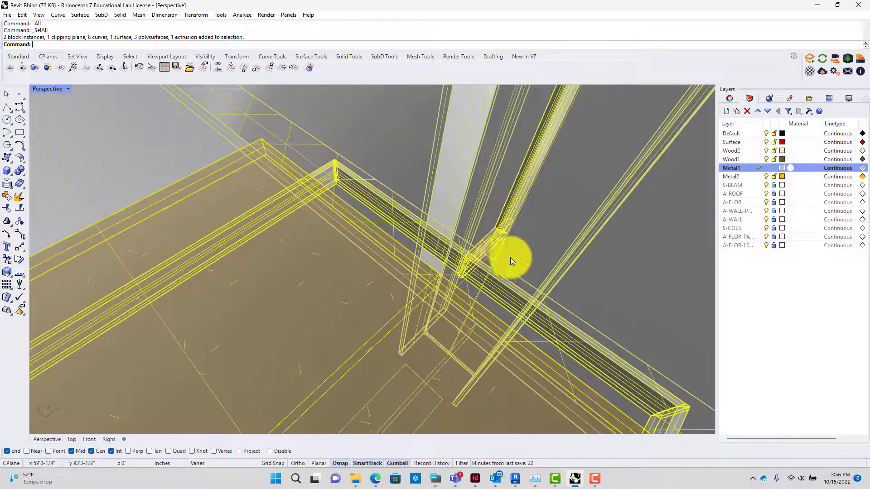
key("Escape")
- Lower the U-shaped metal bracket beneath the shelf by 0.5 inch
right_click_drag(516, 250, 419, 208)
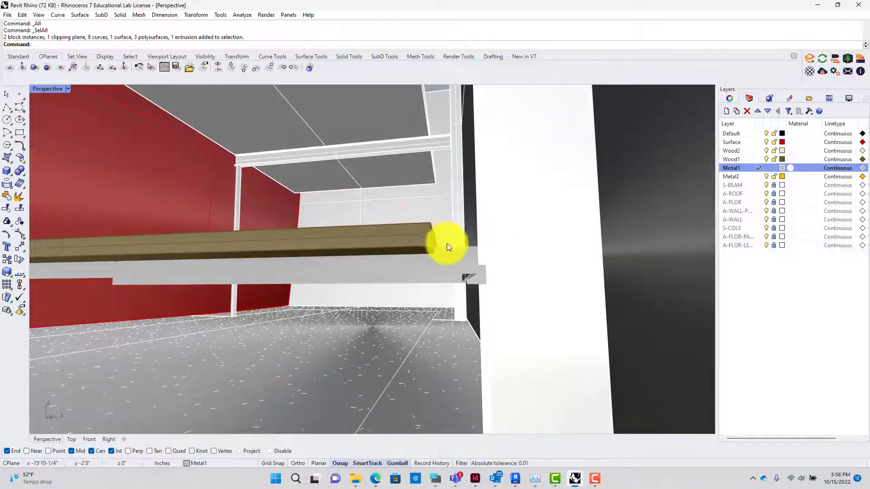
right_click_drag(463, 258, 463, 269)
left_click(467, 279)
left_click(467, 279)
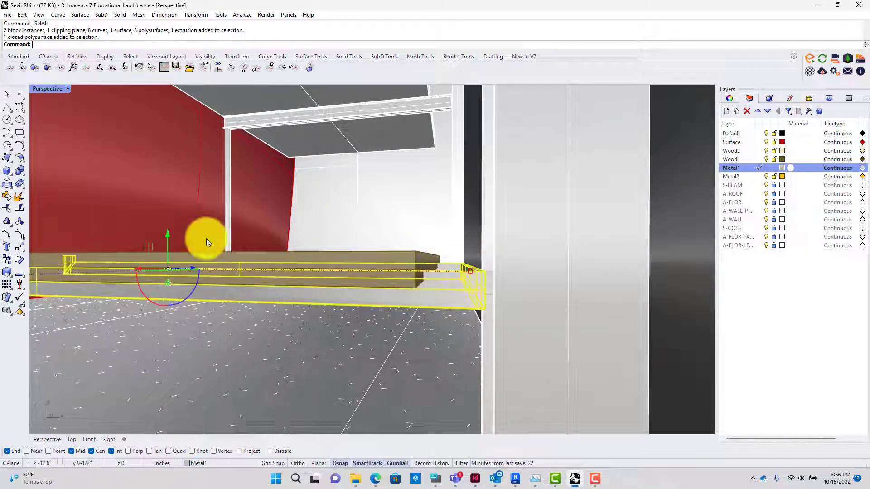
left_click(167, 242)
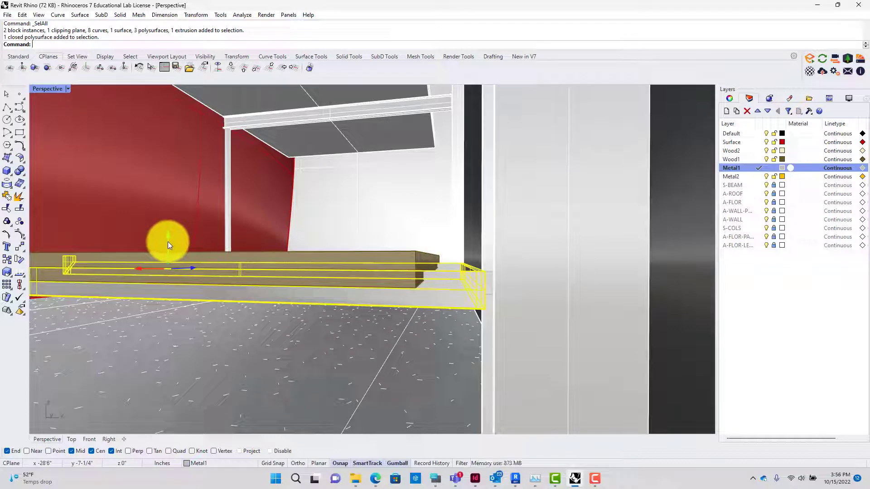
left_click_drag(169, 243, 169, 245)
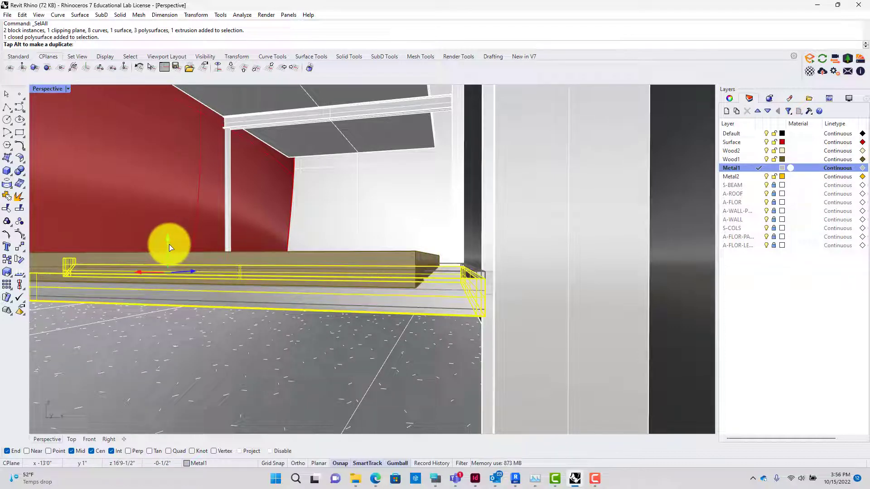
type(".5")
key("Return")
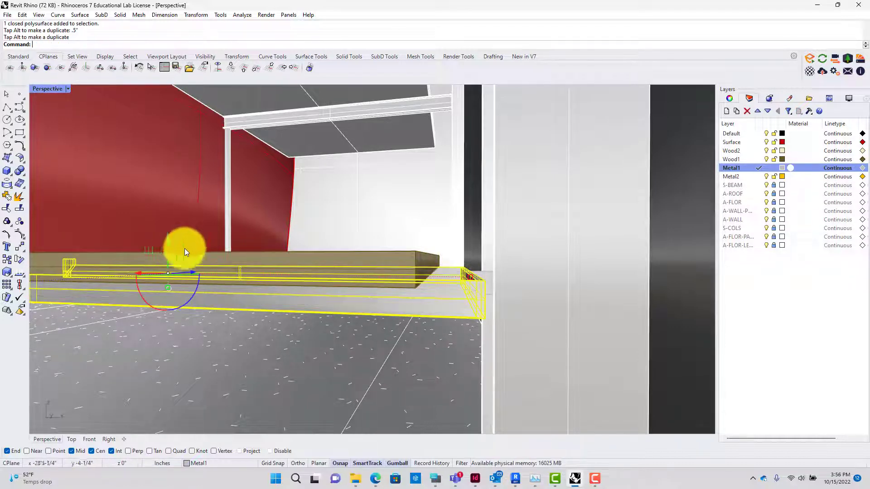
right_click_drag(454, 263, 466, 287)
key("Escape")
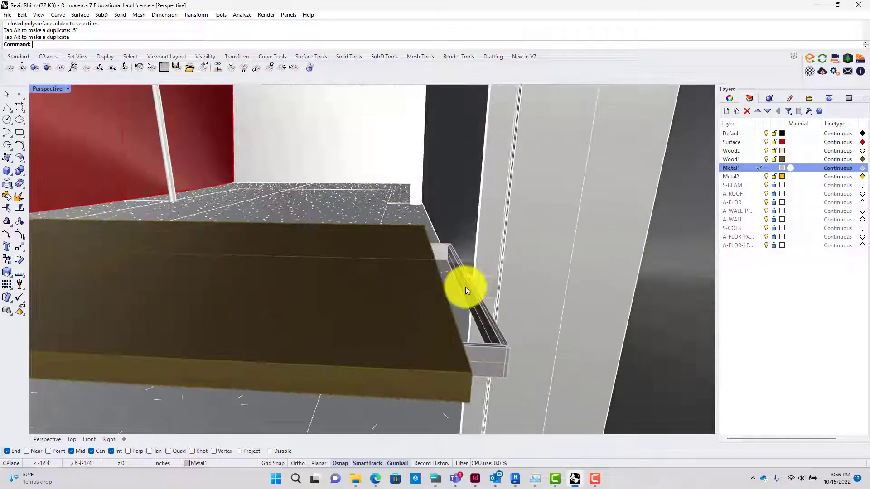
scroll(469, 282, "up", 2)
scroll(469, 282, "down", 5)
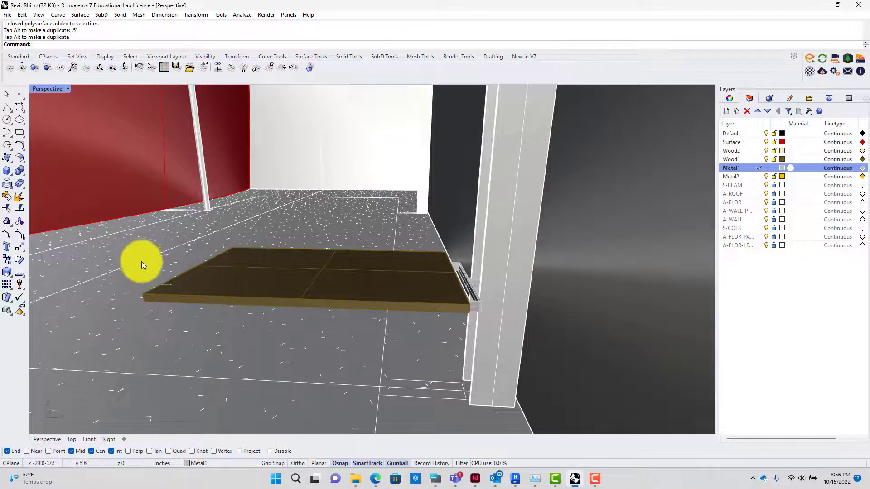
right_click_drag(141, 262, 272, 262)
scroll(291, 334, "up", 2)
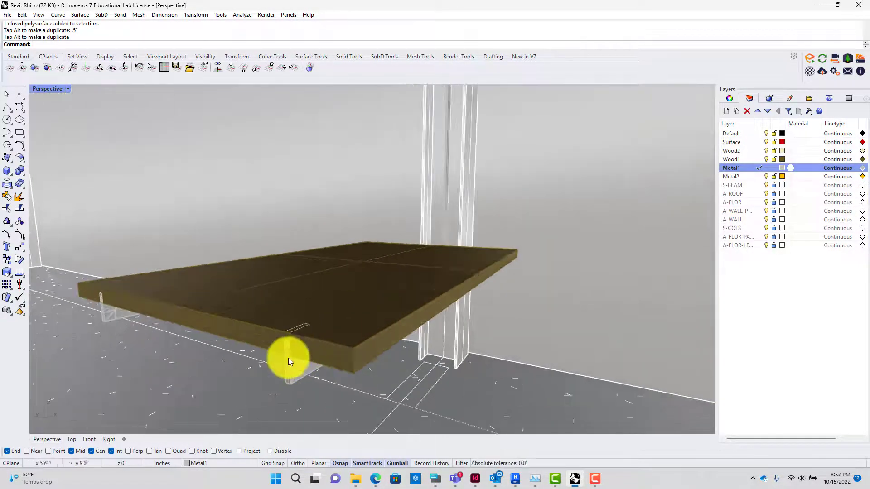
- Hide the wood shelf and raise the top faces of both end tabs on the U-shaped bracket by 0.5 inch
left_click(311, 350)
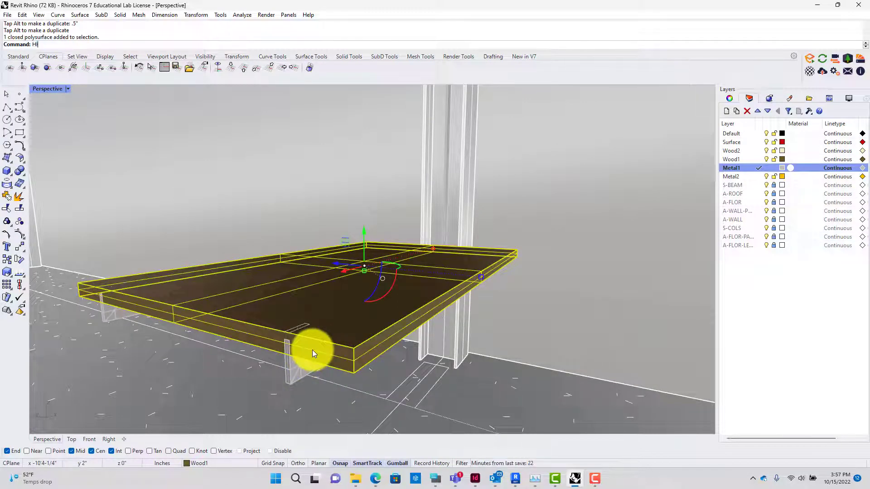
key("ctrl+h")
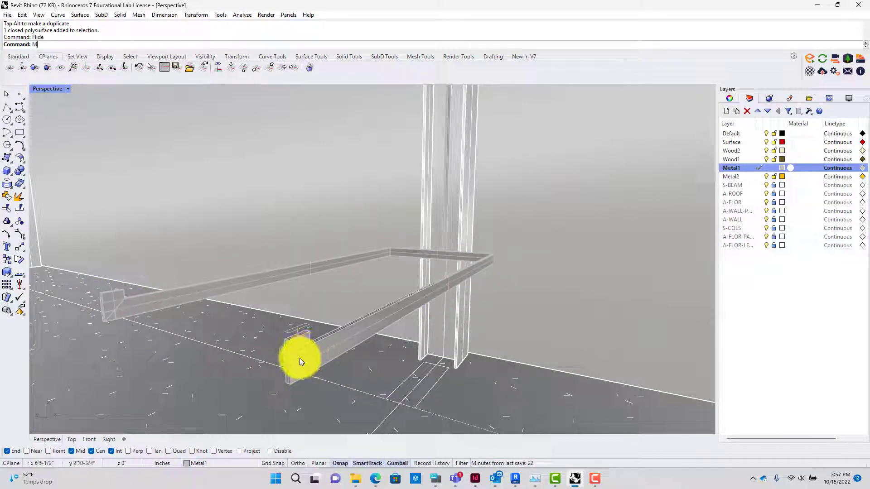
key("Return")
scroll(291, 346, "up", 3)
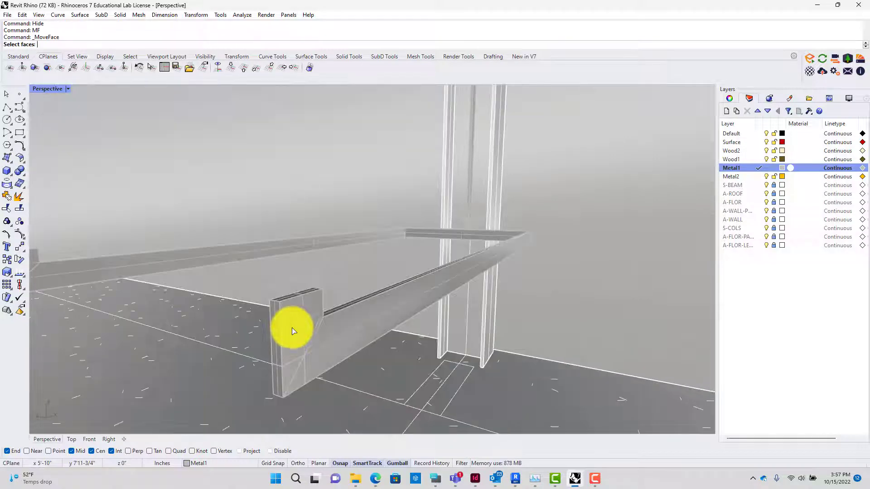
left_click(290, 302)
left_click(314, 320)
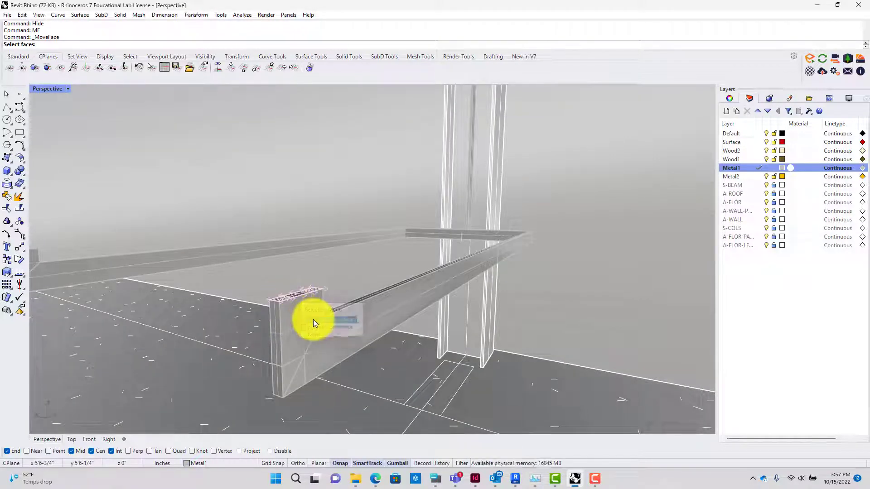
scroll(270, 315, "down", 4)
scroll(165, 299, "up", 4)
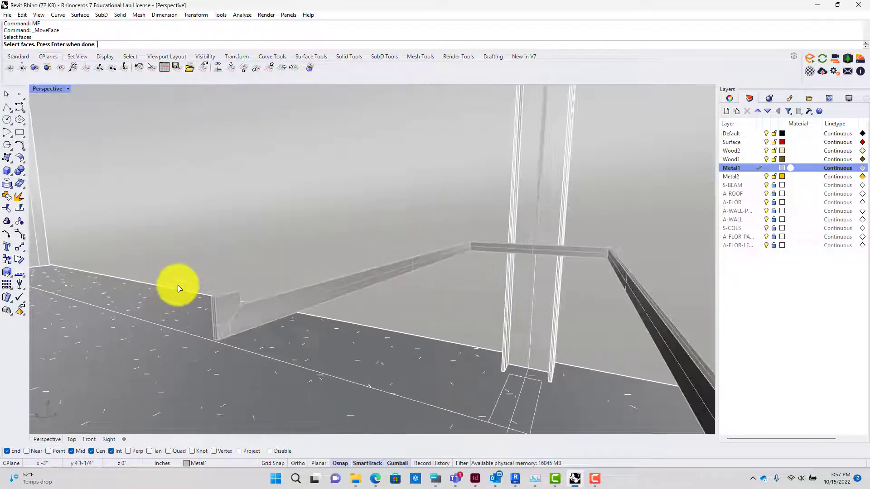
left_click(228, 298)
left_click(255, 326)
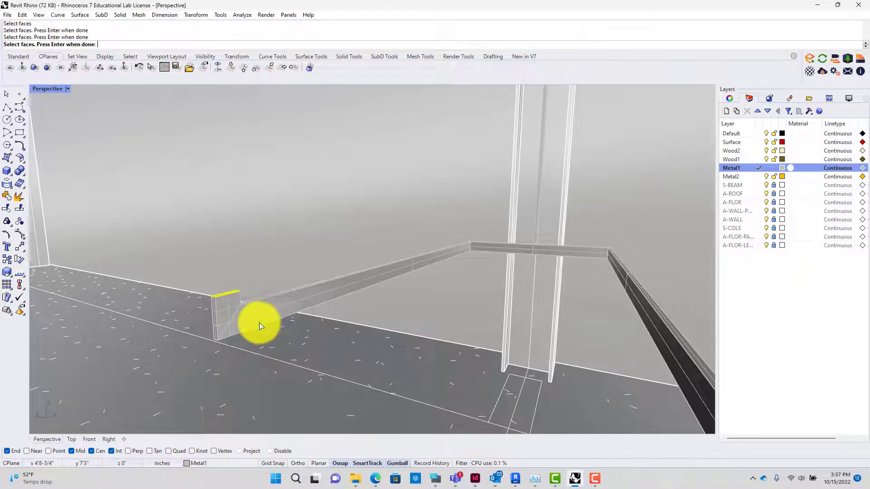
key("Return")
left_click(240, 301)
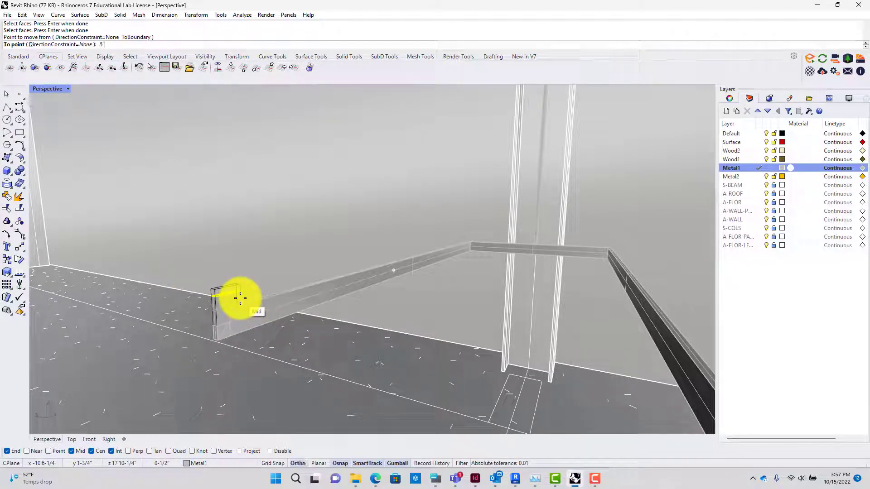
key("Return")
left_click(240, 298)
scroll(256, 312, "down", 6)
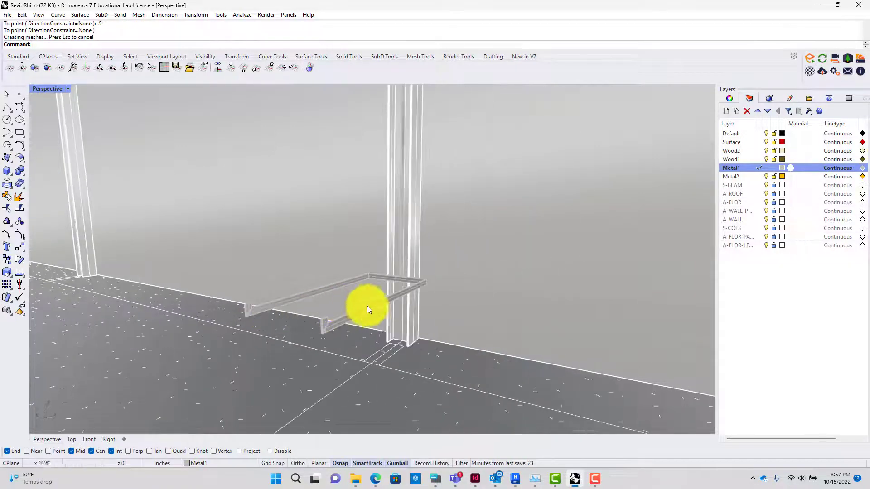
- Show all hidden objects and examine the bent metal member running up the column and under the beam
key("ctrl+a")
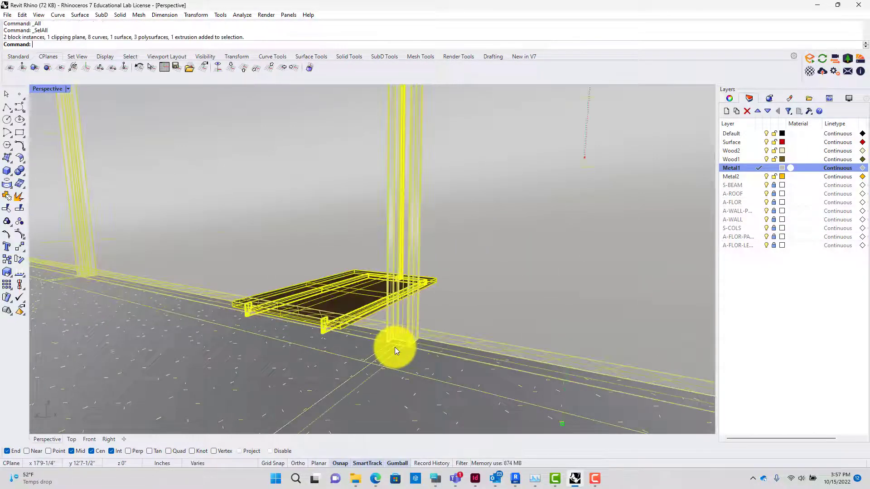
key("Escape")
right_click_drag(402, 313, 386, 293)
scroll(387, 293, "down", 10)
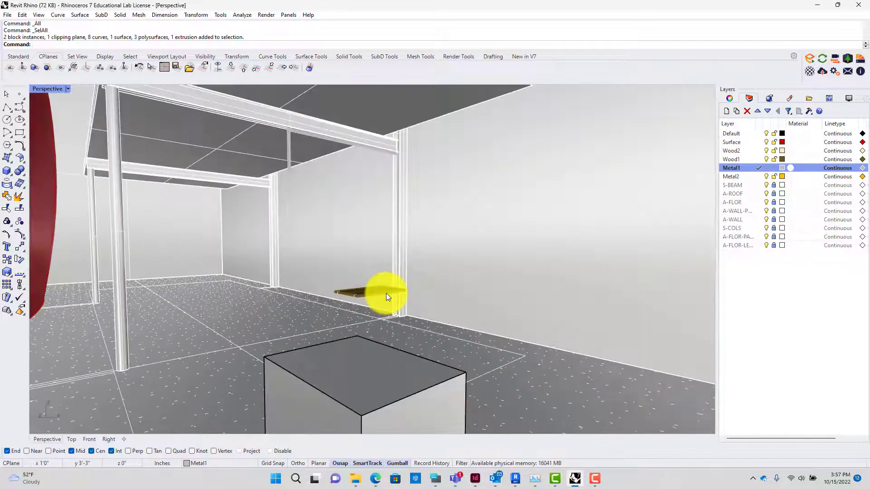
scroll(302, 134, "up", 6)
right_click_drag(352, 247, 397, 238)
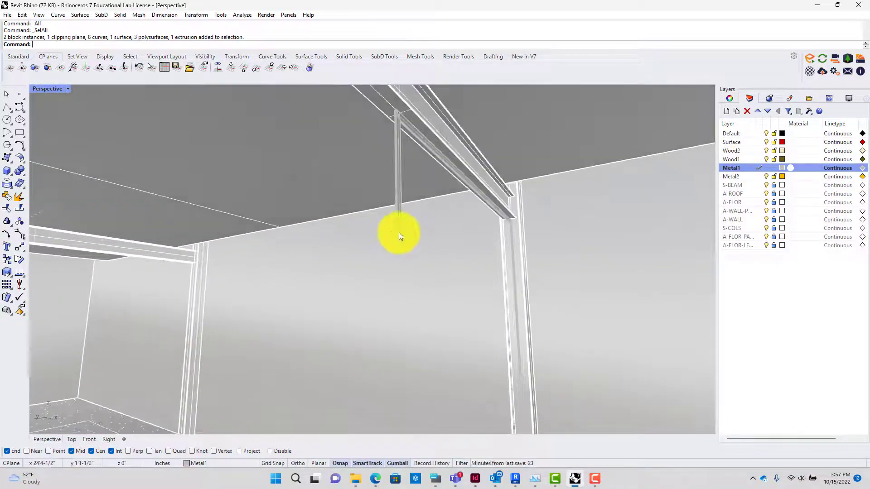
scroll(399, 233, "down", 1)
scroll(446, 261, "up", 3)
scroll(449, 265, "down", 3)
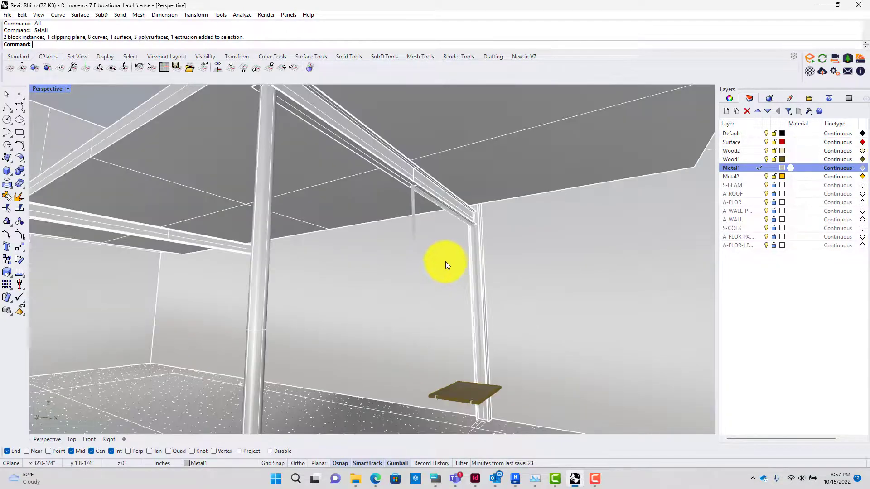
right_click_drag(445, 262, 369, 267)
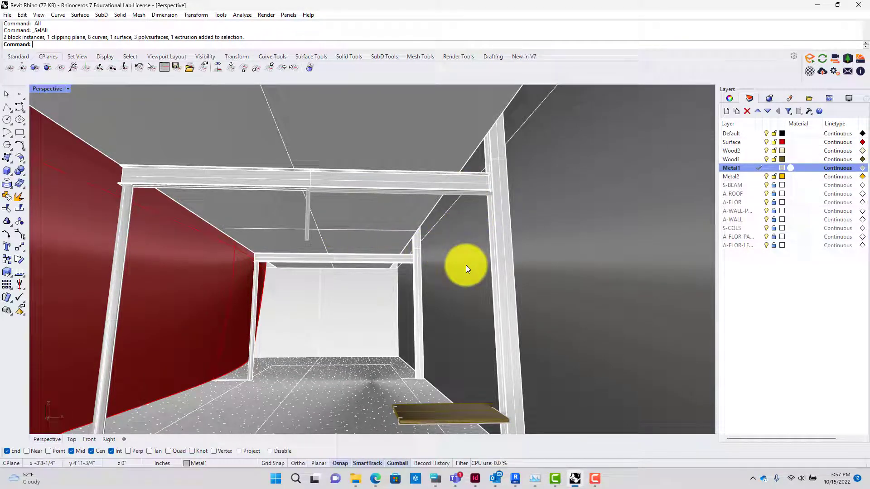
- Isolate the bent metal member by hiding all other objects
left_click(309, 232)
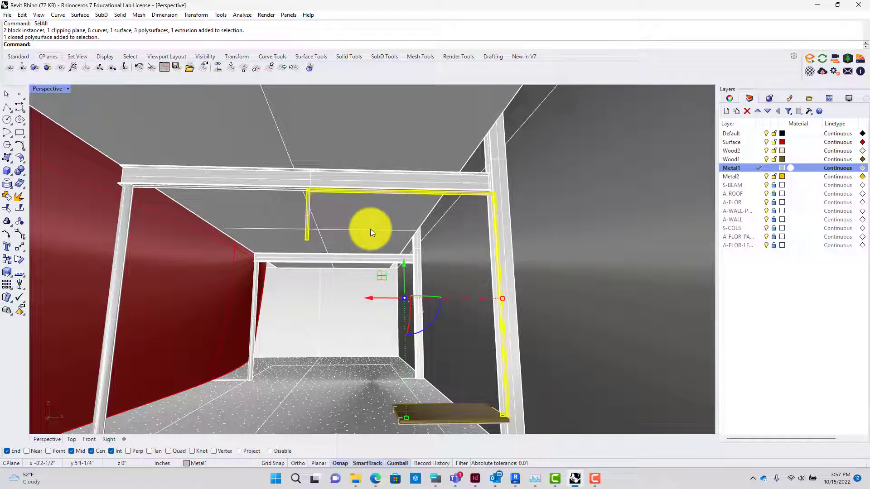
key("ctrl+i")
key("ctrl+h")
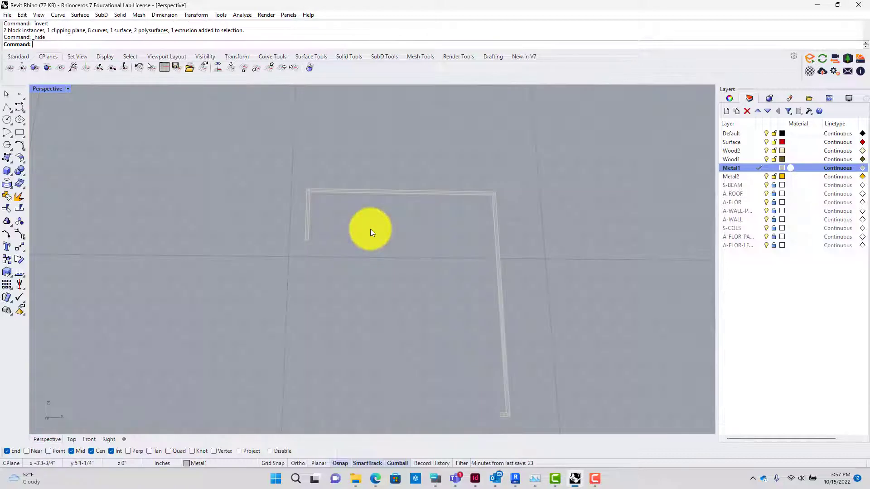
left_click_drag(303, 251, 344, 159)
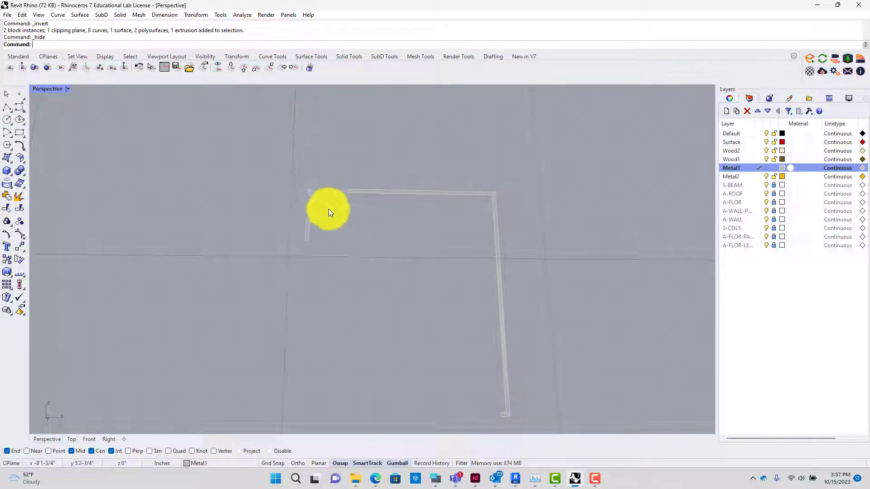
type("me")
key("Return")
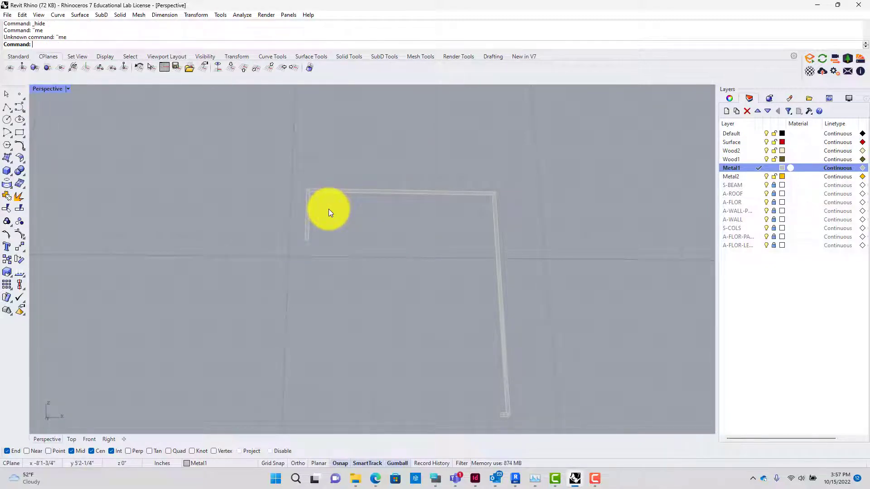
left_click_drag(303, 166, 358, 290)
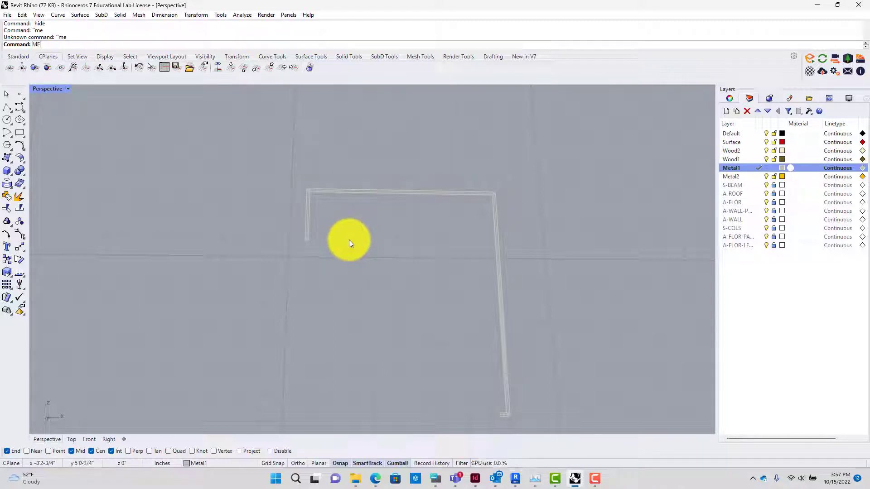
type("ME")
key("Return")
left_click_drag(291, 258, 355, 143)
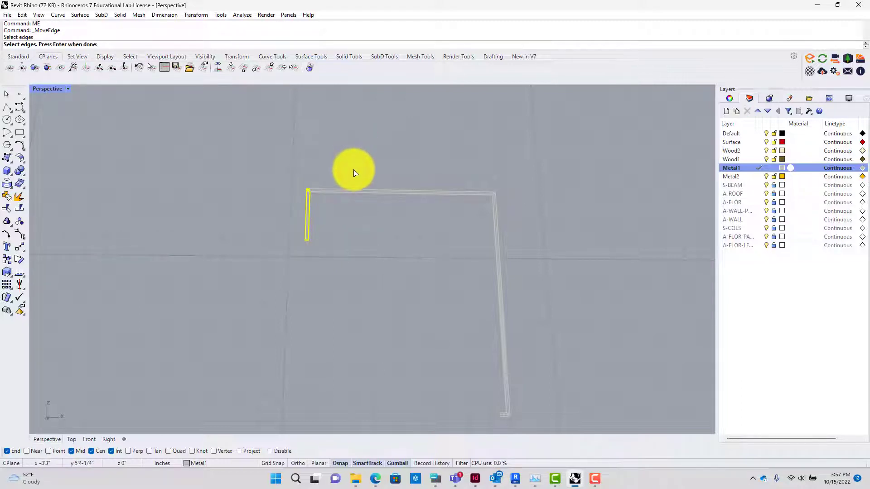
key("Return")
left_click(323, 258)
key("shift")
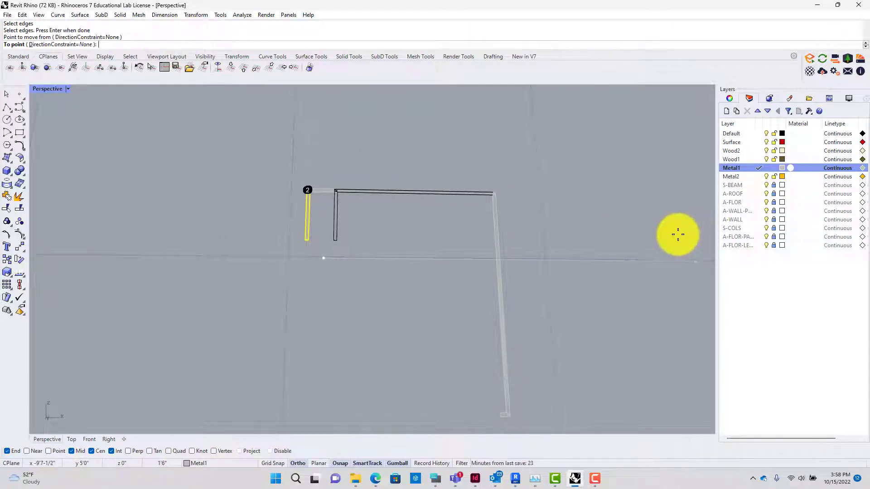
key("Escape")
- Shorten the bent member's horizontal run by moving the faces of its short hanging leg 6 feet toward the column leg
scroll(447, 248, "down", 2)
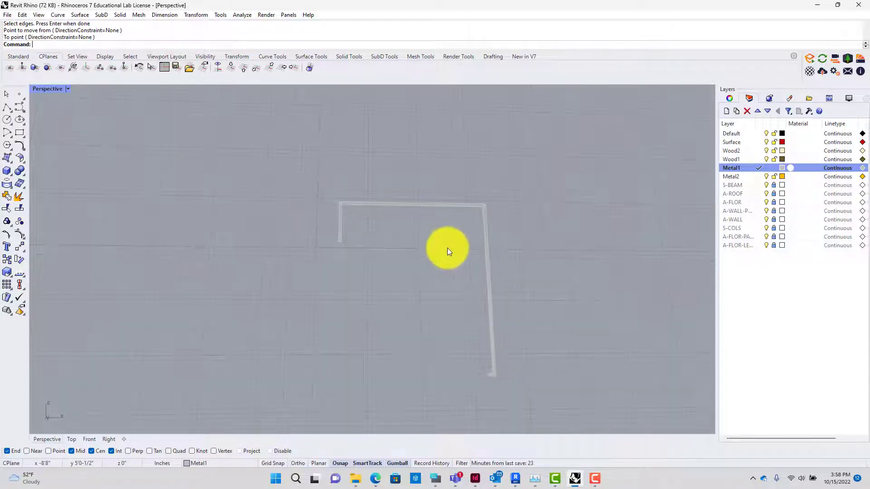
right_click_drag(447, 248, 474, 273)
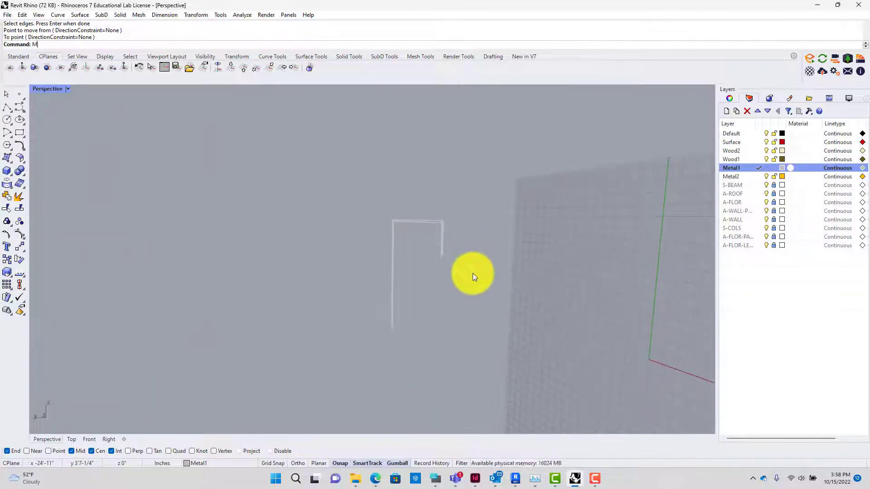
type("MF")
key("Return")
left_click_drag(438, 272, 479, 181)
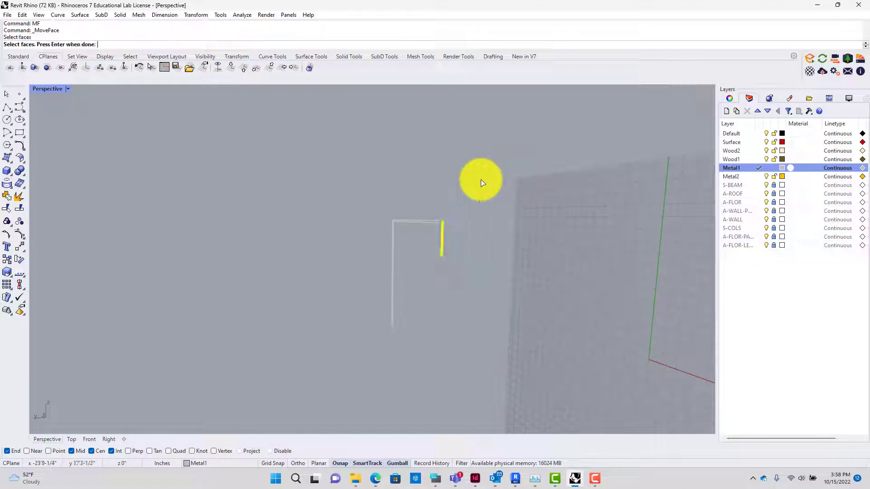
key("Return")
scroll(495, 240, "down", 1)
left_click(603, 318)
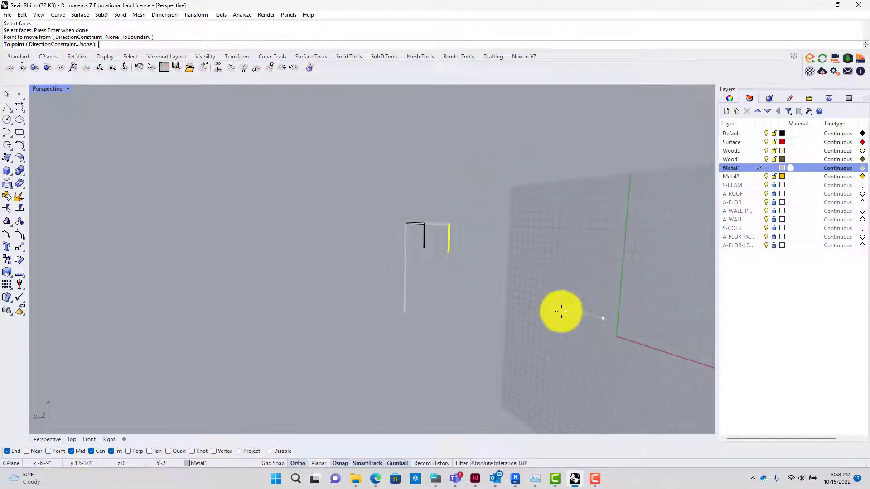
right_click_drag(558, 311, 677, 328, "shift")
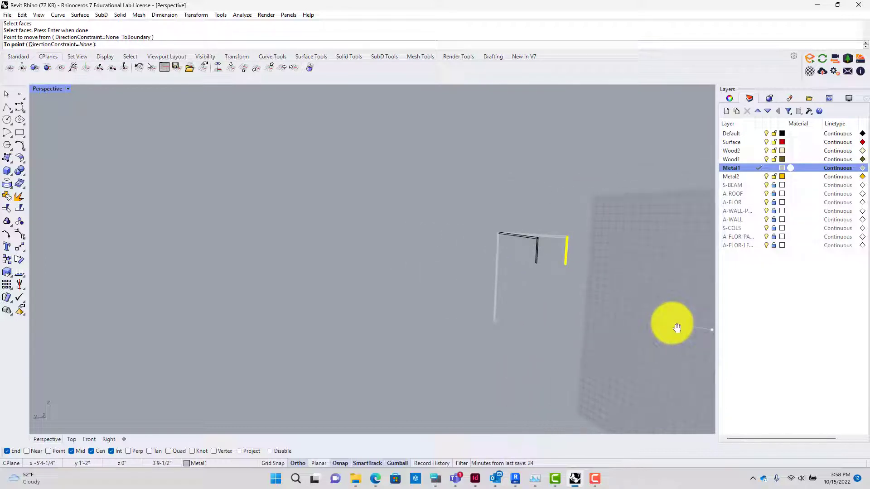
type("6")
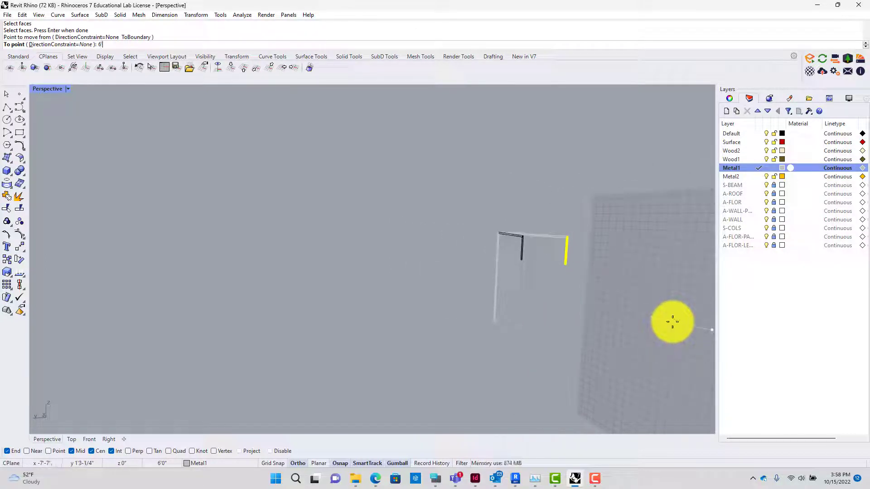
key("Return")
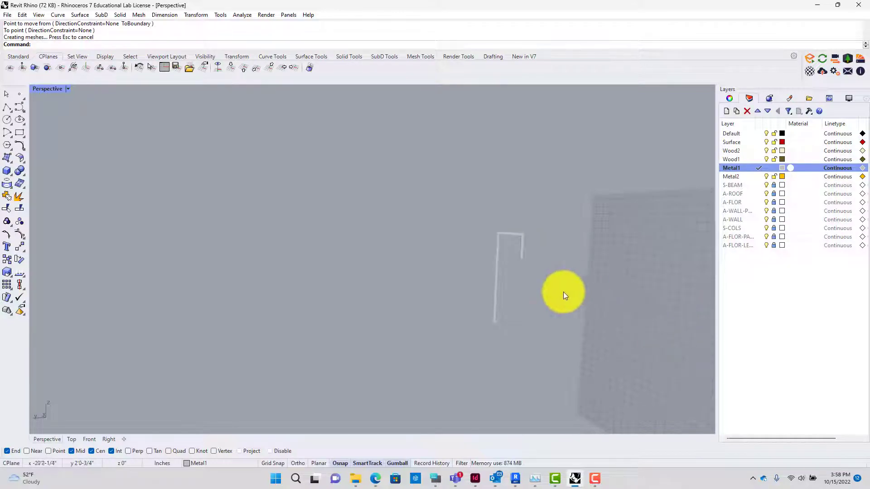
- Show all hidden objects and move the faces of the member's hanging leg another 1 foot toward the column
key("ctrl+a")
right_click_drag(563, 285, 400, 259)
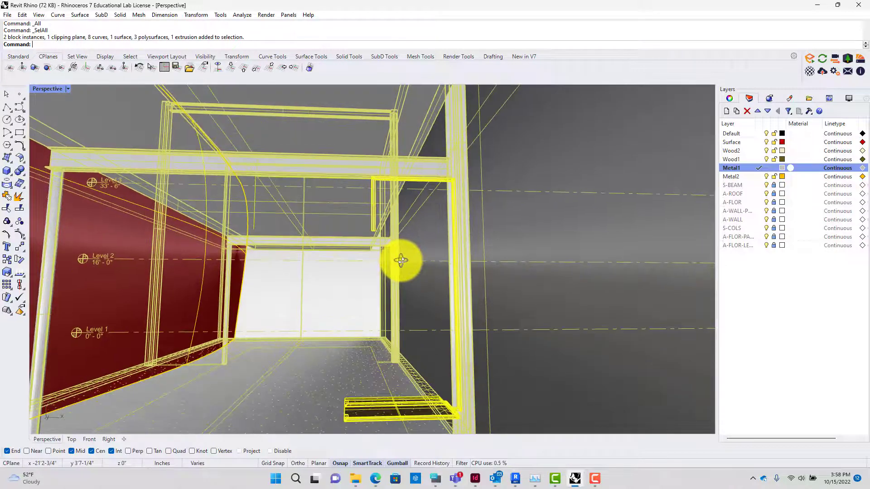
left_click(377, 229)
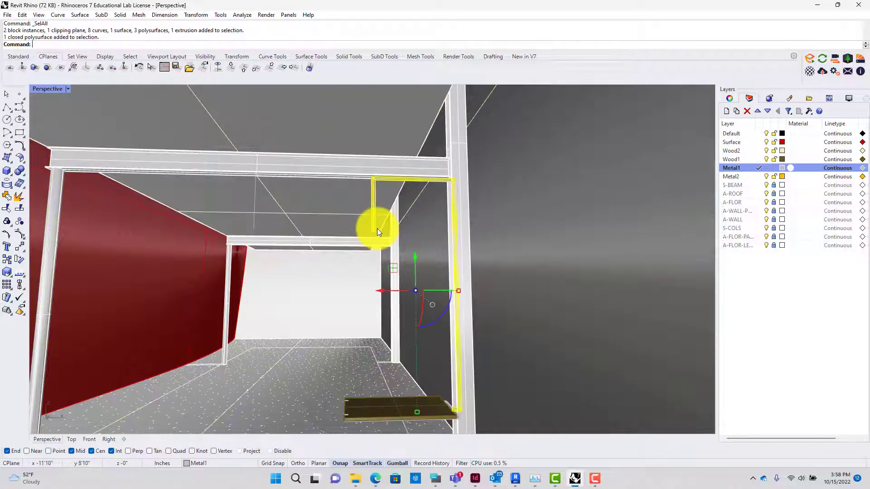
type("MF")
key("Return")
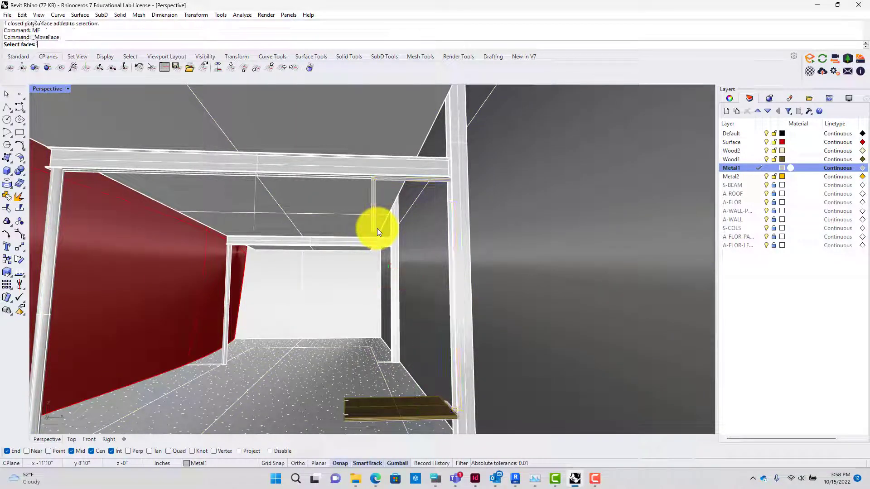
left_click(374, 226)
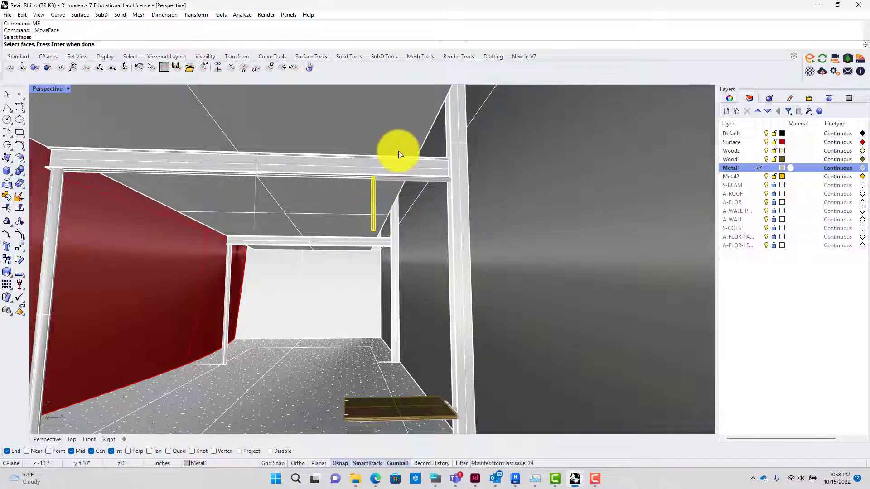
key("Return")
left_click(301, 321)
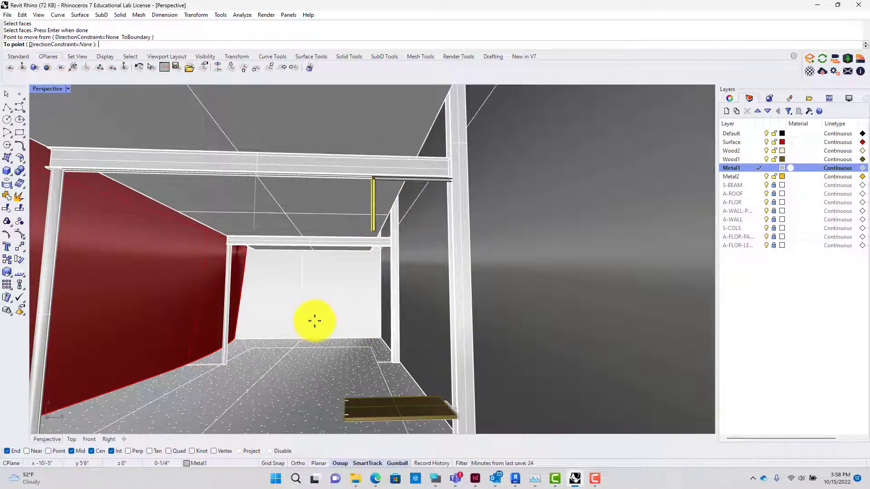
key("F8")
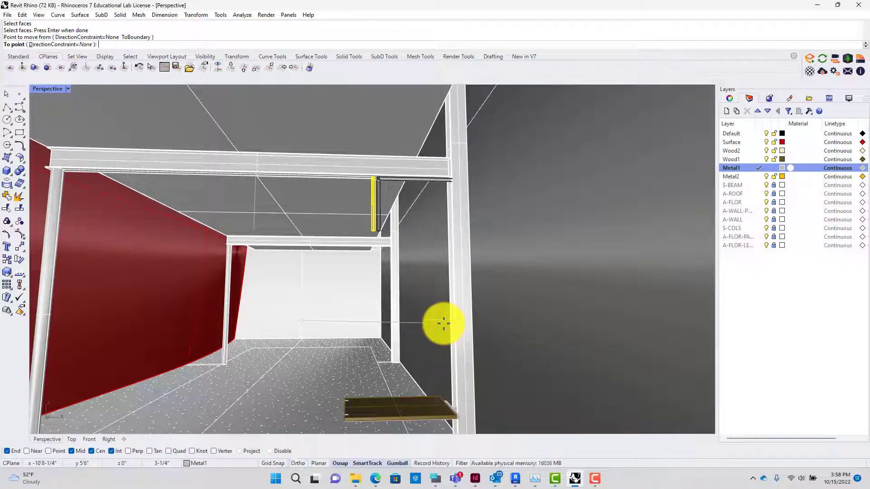
type("1")
key("Return")
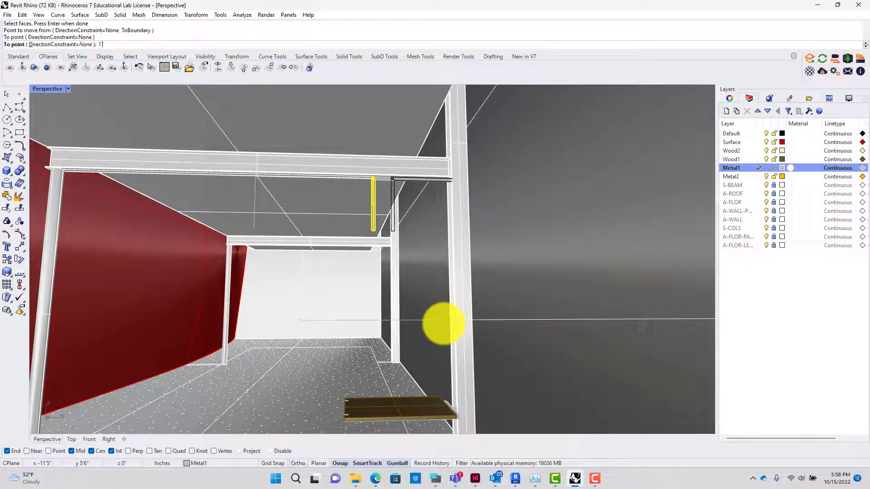
right_click_drag(415, 281, 411, 290)
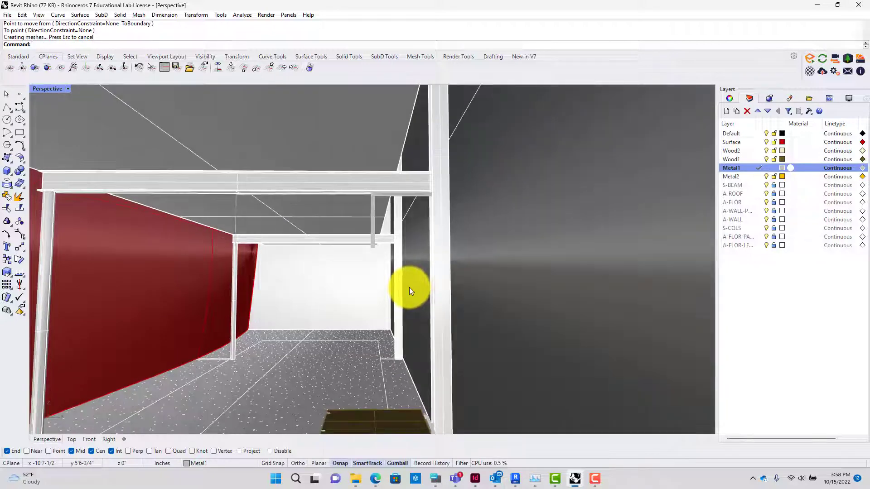
- Lengthen the bent metal member's hanging leg by moving its lower end face 4 feet downward
type("MF")
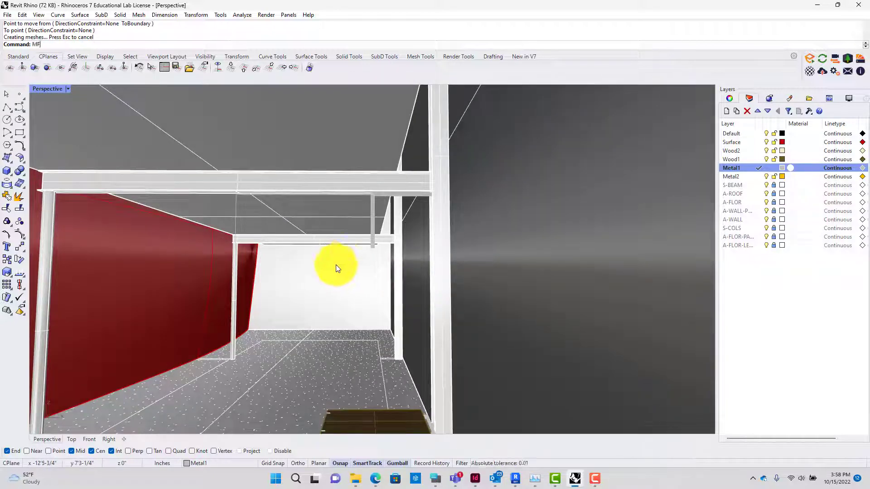
key("Return")
left_click_drag(362, 274, 379, 244)
key("Return")
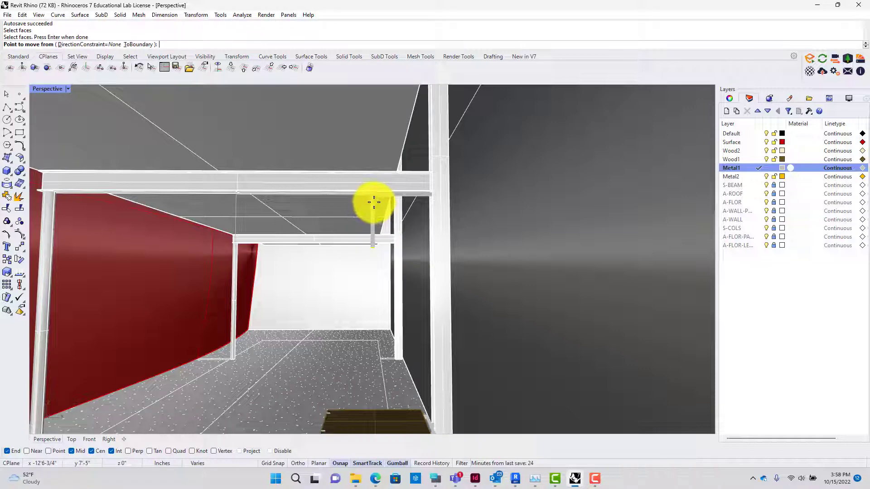
left_click(372, 219)
left_click(371, 226)
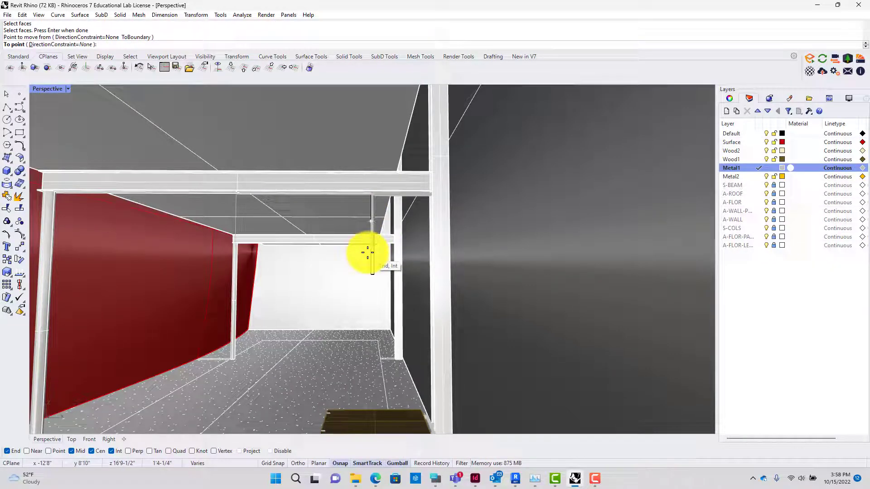
type("6'")
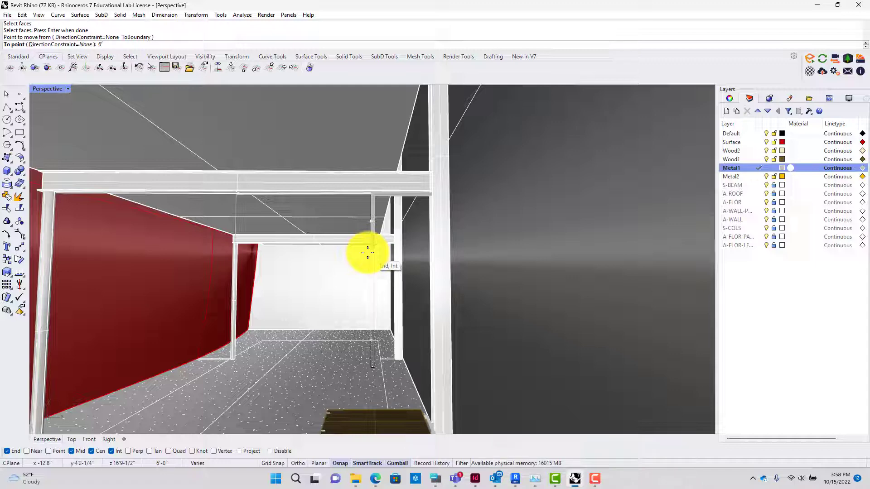
key("BackSpace")
key("BackSpace")
type("8'")
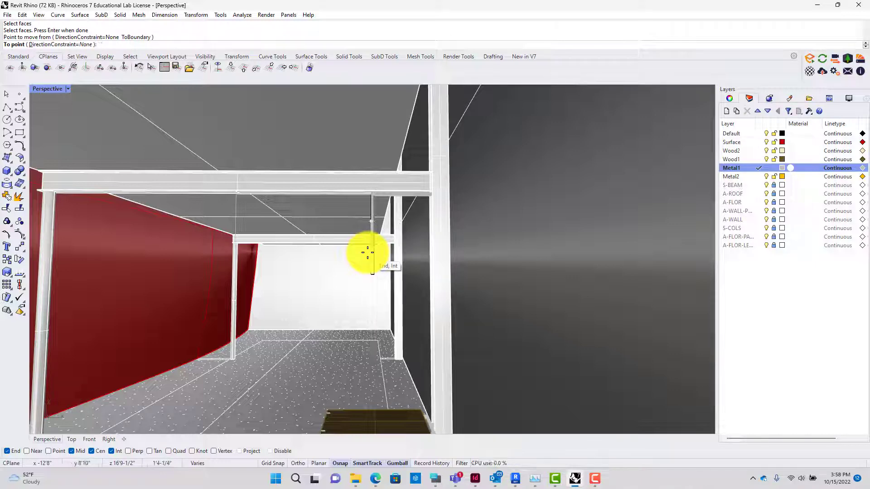
key("Return")
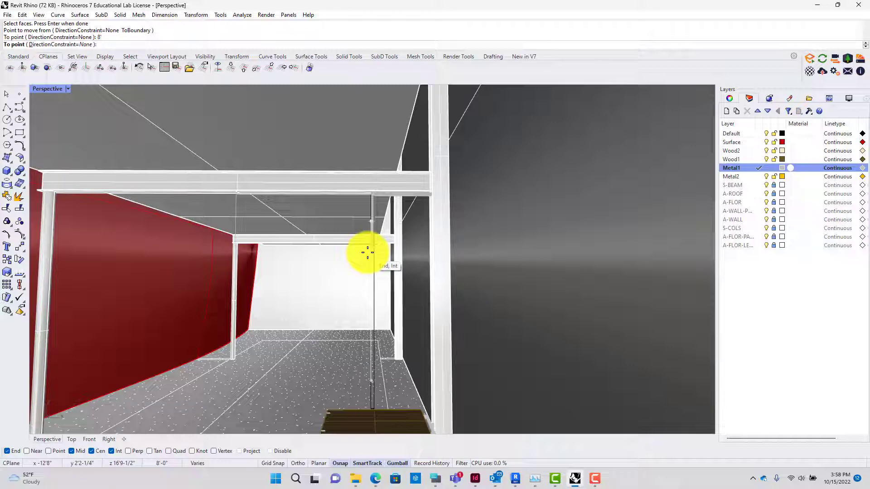
type("4'")
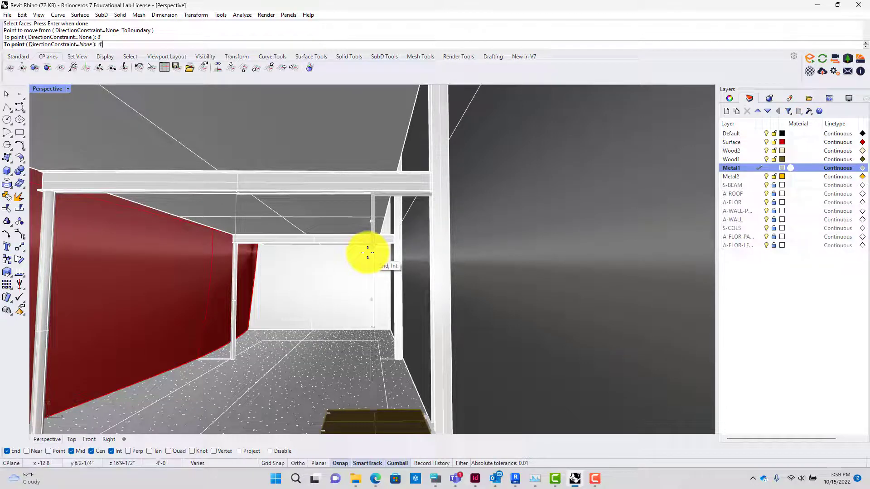
key("Return")
left_click(368, 253)
scroll(376, 284, "down", 4)
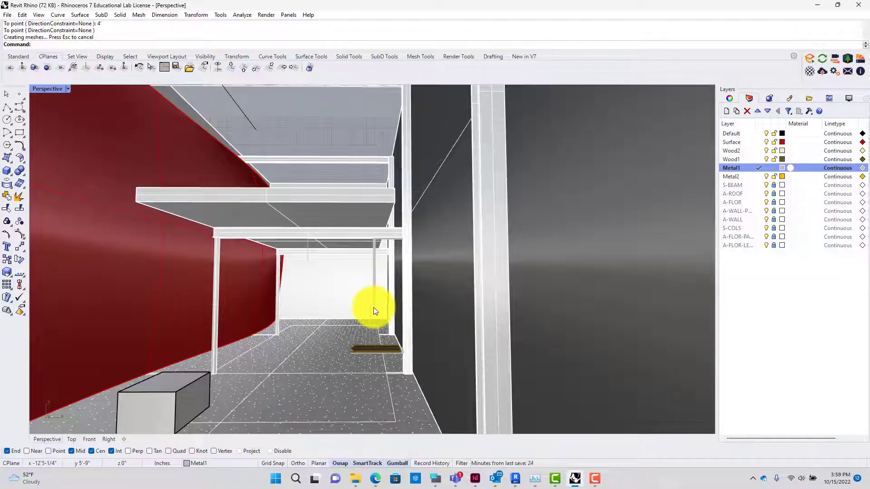
right_click_drag(373, 307, 402, 272, "shift")
scroll(402, 287, "up", 5)
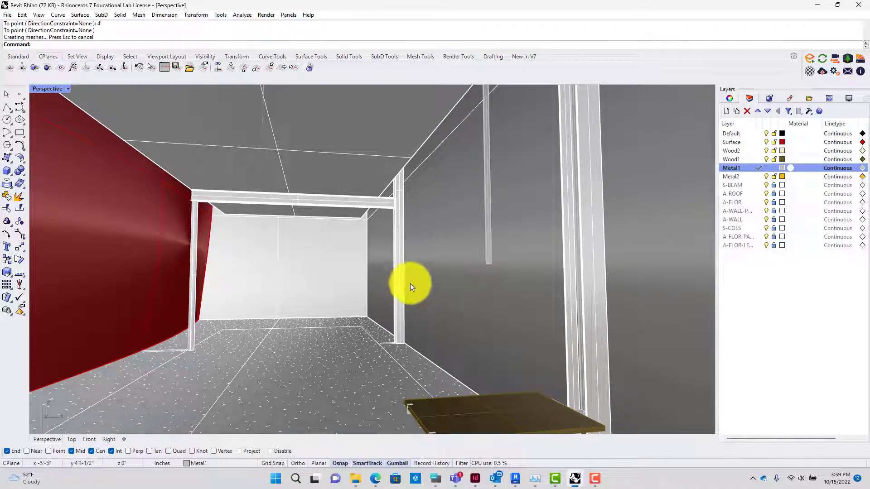
right_click_drag(409, 284, 431, 279)
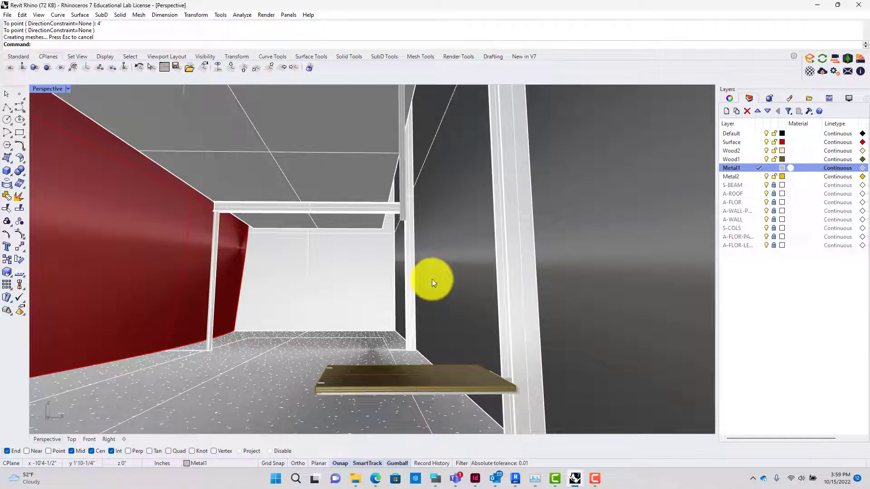
mouse_move(434, 282)
right_mouse_down()
mouse_move(444, 289)
mouse_move(474, 282)
mouse_move(446, 283)
right_mouse_up()
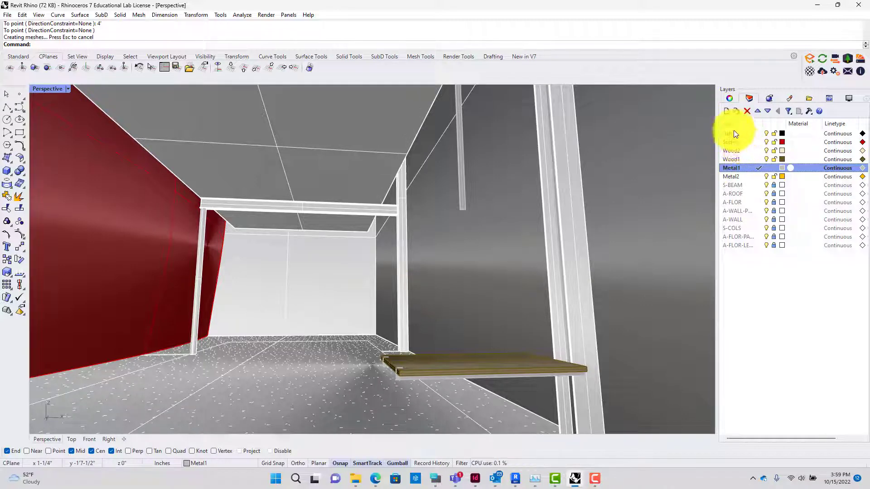
- Create a new layer named Glass
left_click(727, 112)
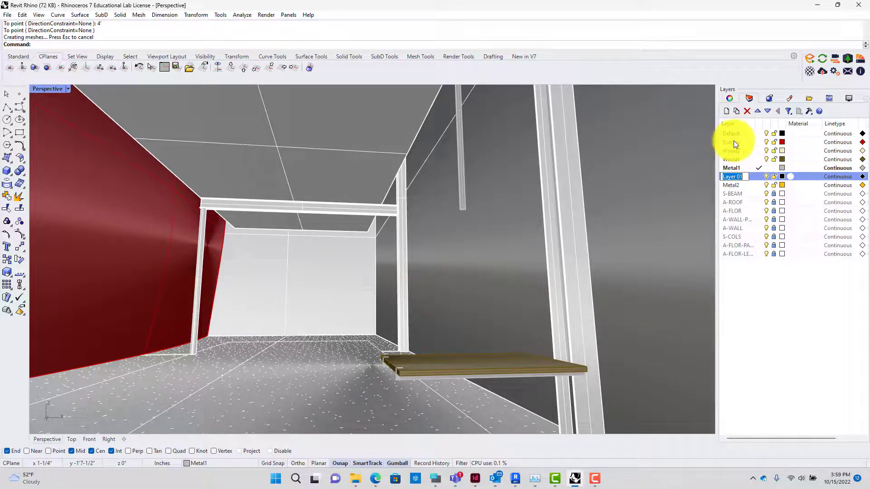
type("Flas")
key("Return")
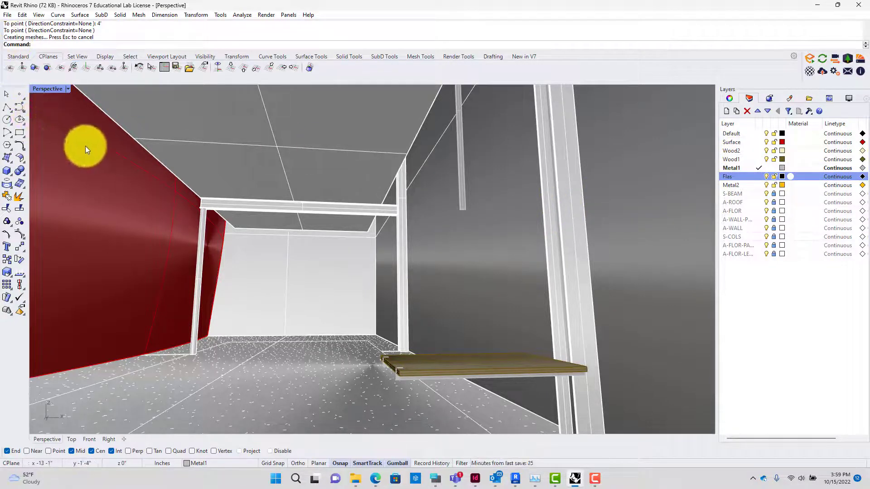
left_click(728, 177)
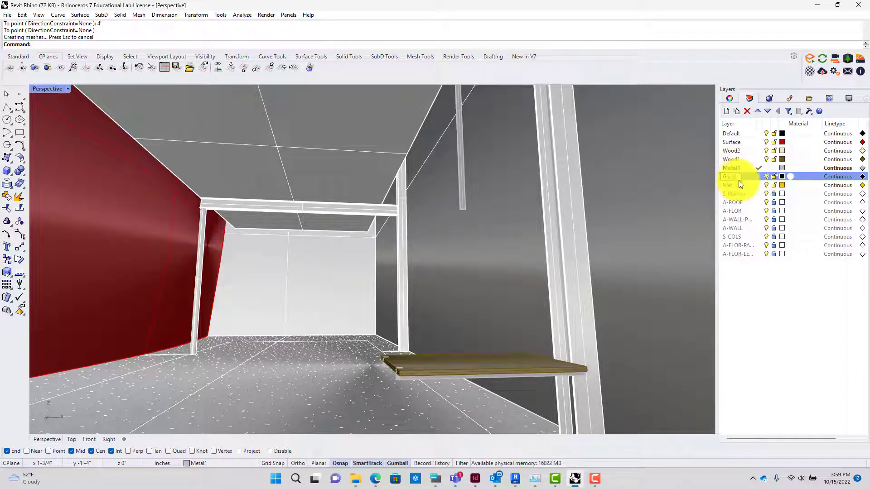
type("s")
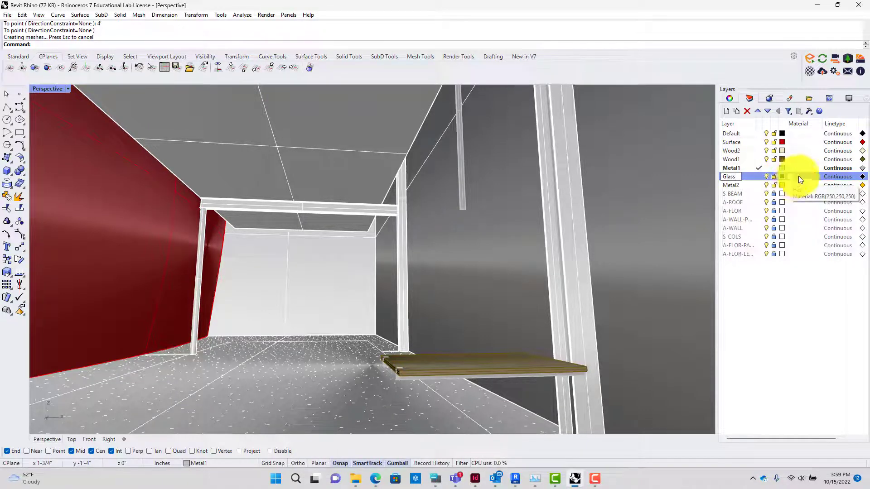
- Assign a new material of type Glass to the Glass layer
left_click(799, 176)
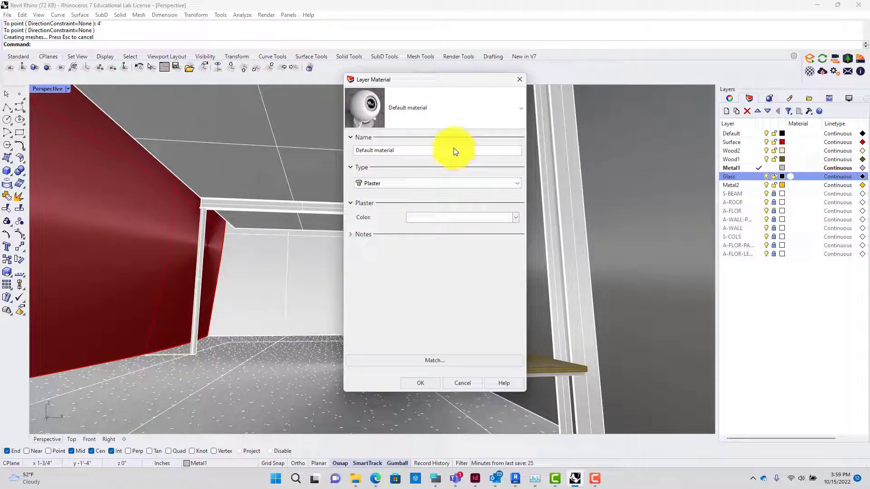
left_click_drag(457, 151, 374, 153)
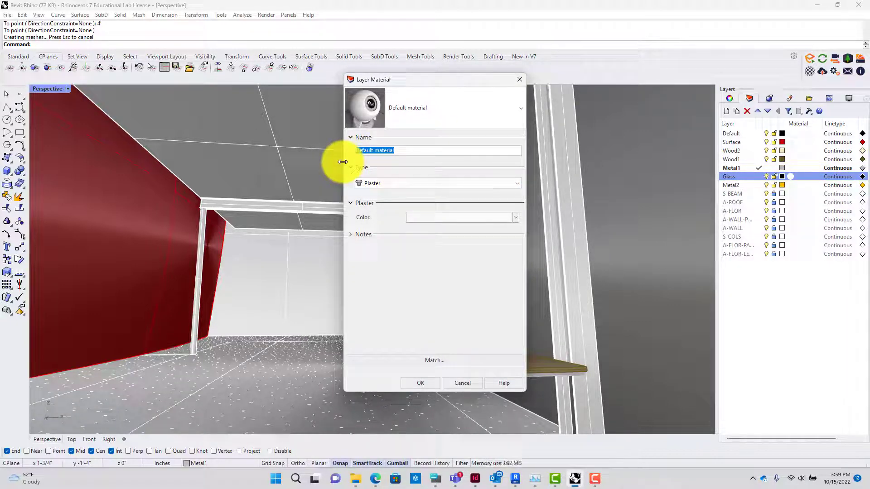
left_click(404, 151)
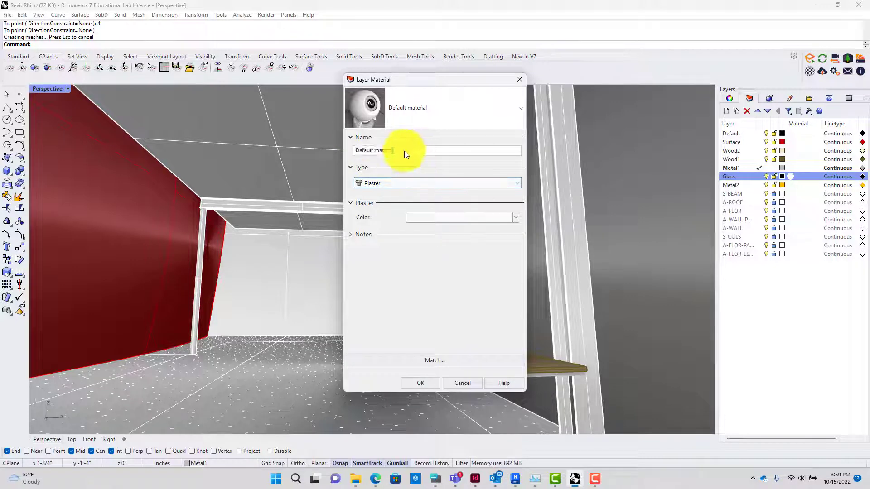
left_click(351, 138)
left_click(350, 138)
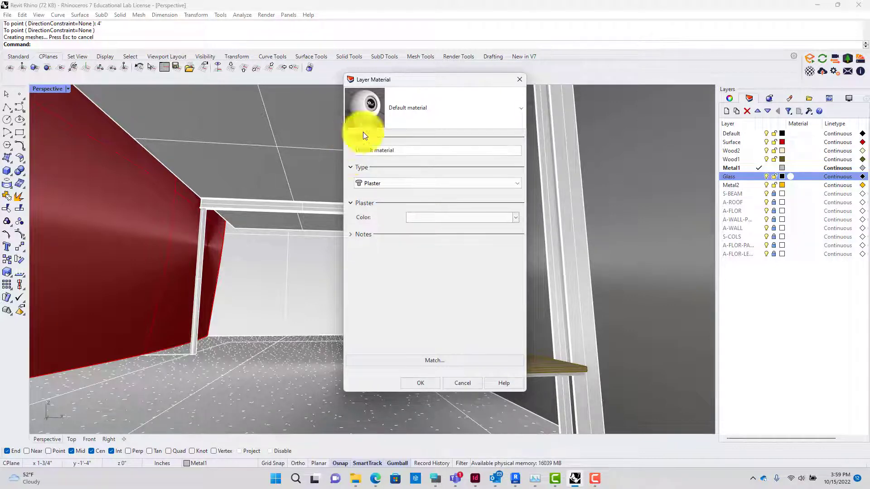
left_click(412, 110)
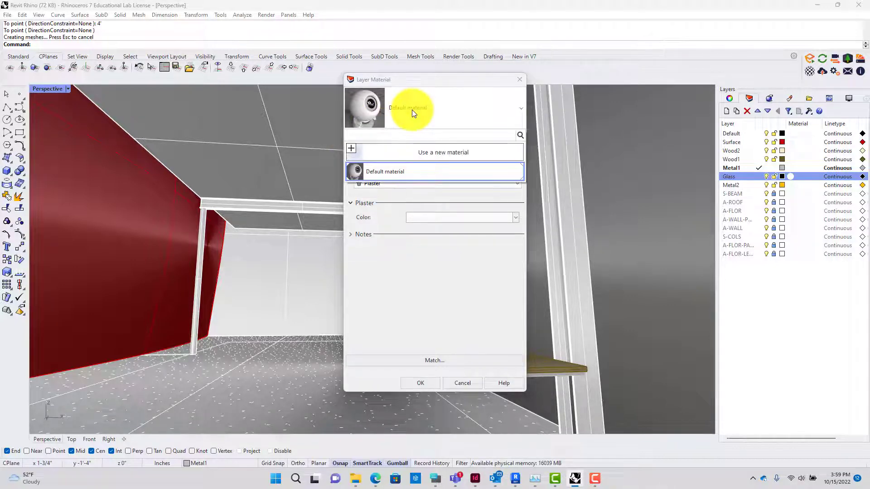
left_click(351, 152)
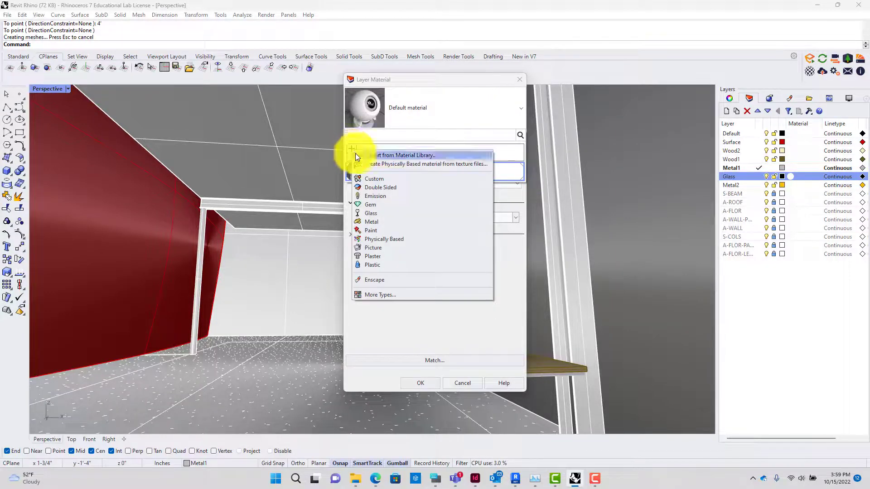
left_click(379, 214)
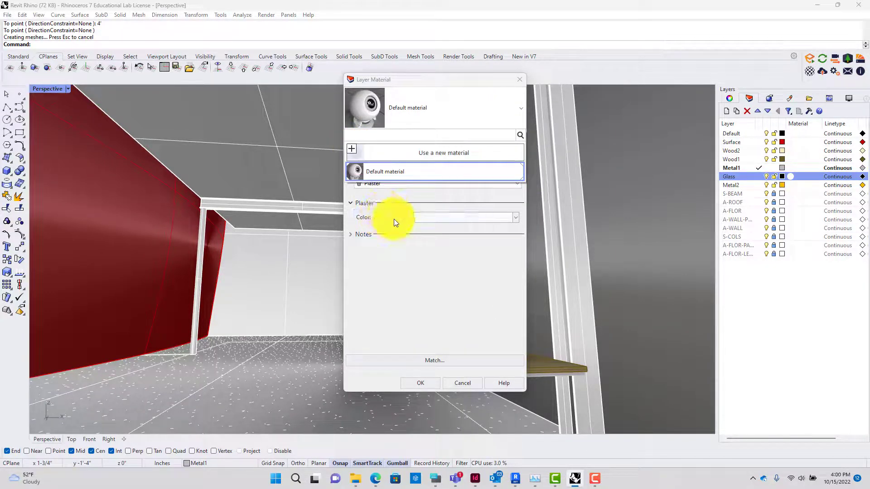
left_click(431, 382)
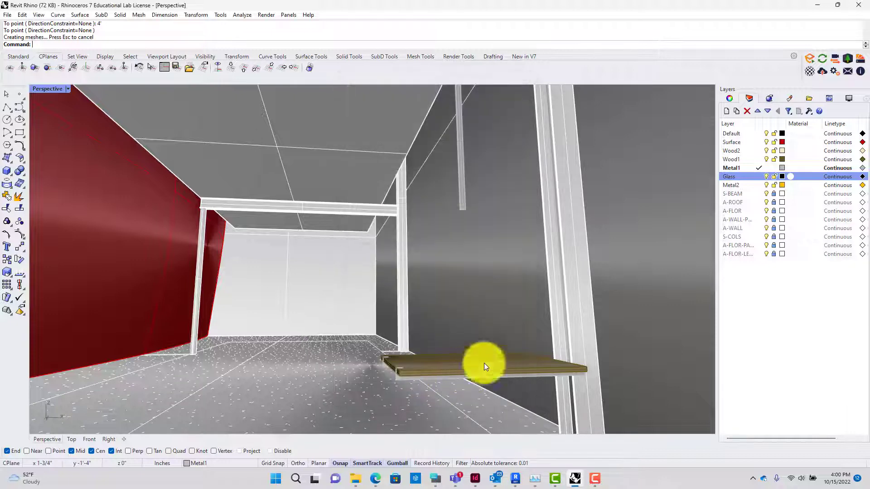
- Set the Metal1 layer's material type to Metal and keep its default settings
left_click(800, 168)
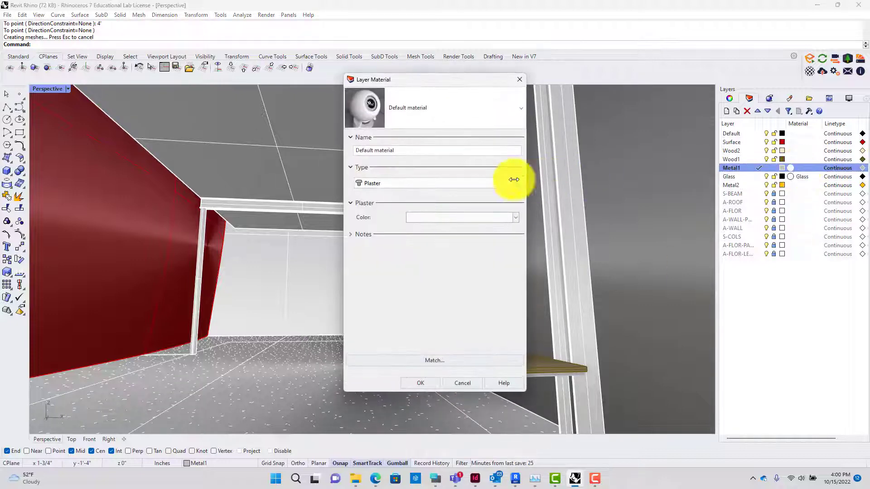
left_click(484, 183)
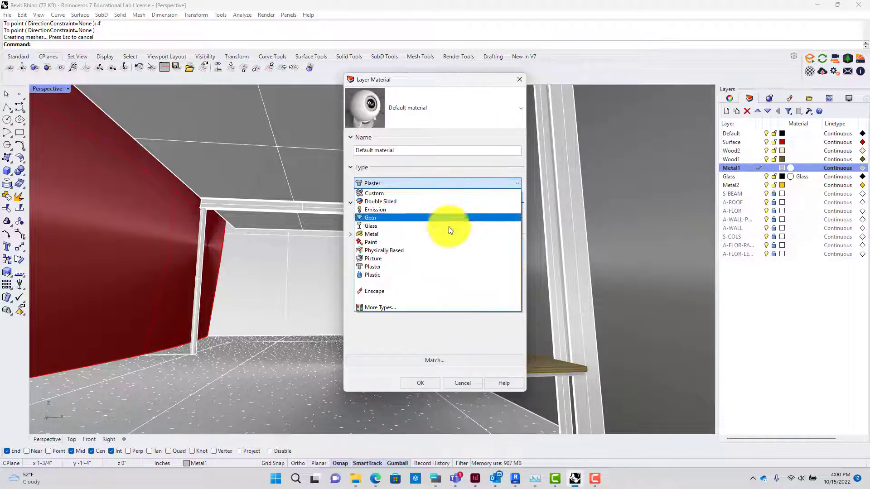
left_click(445, 229)
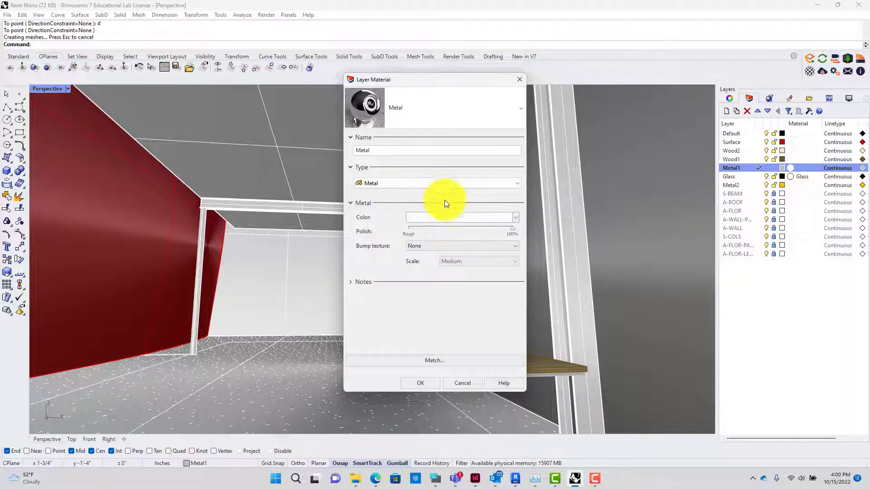
left_click(429, 384)
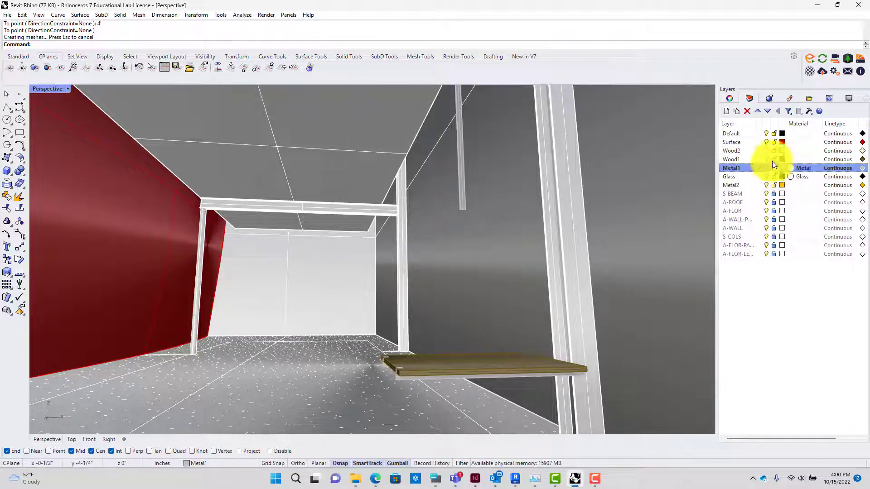
- Open the Wood1 layer's material settings and look through the additional material types for one suited to wood
left_click(799, 158)
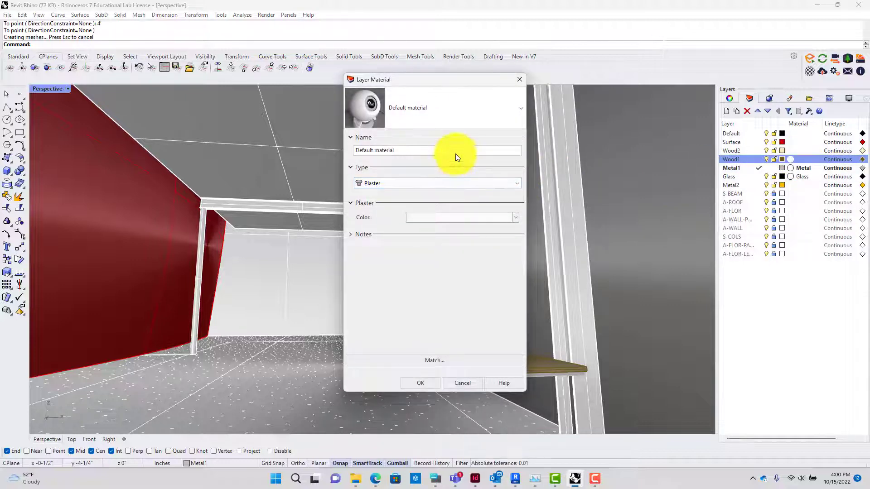
left_click(446, 185)
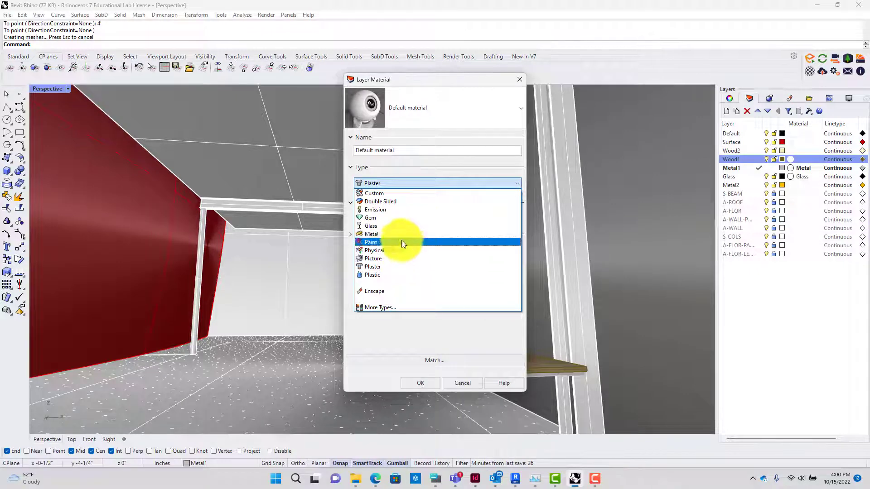
left_click(378, 308)
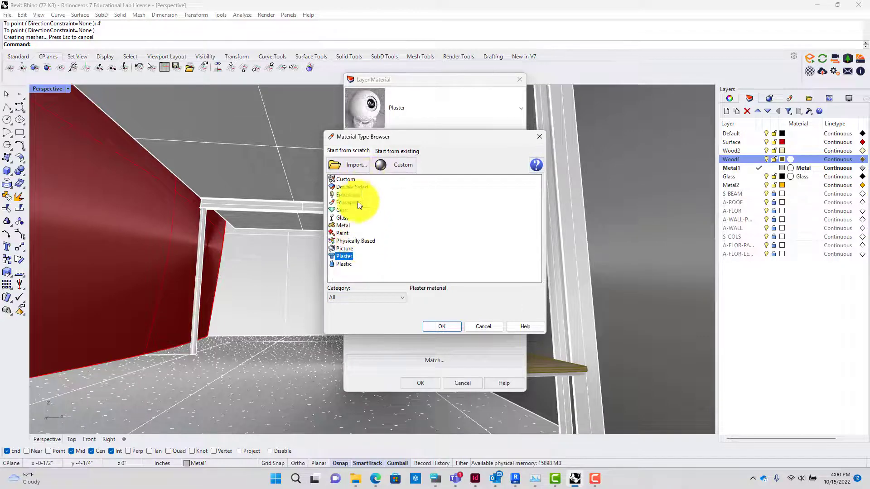
left_click(344, 188)
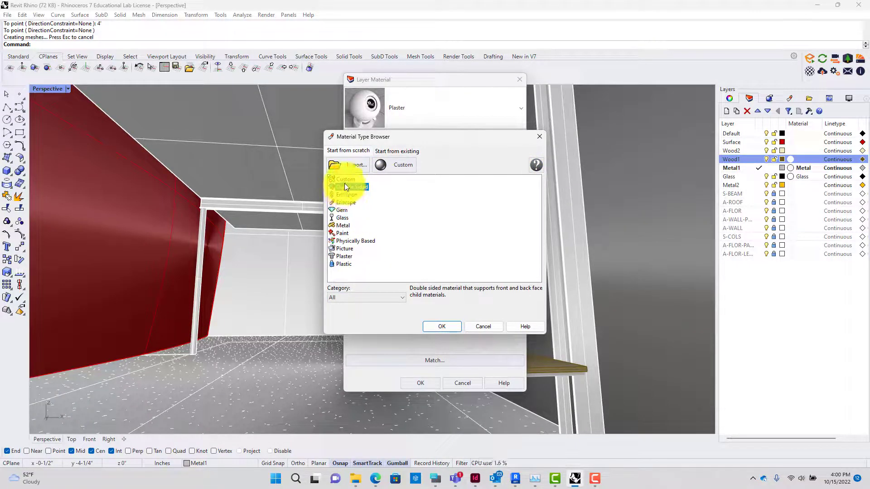
left_click(346, 195)
left_click(347, 203)
left_click(350, 211)
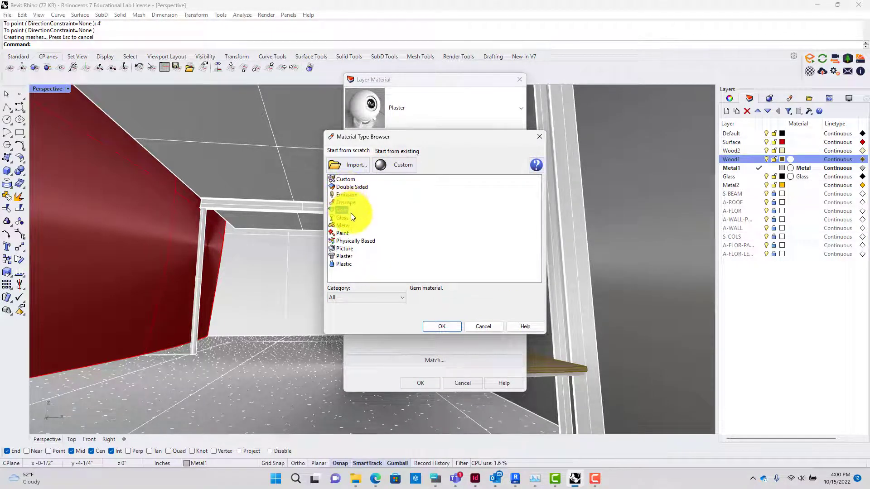
left_click(490, 327)
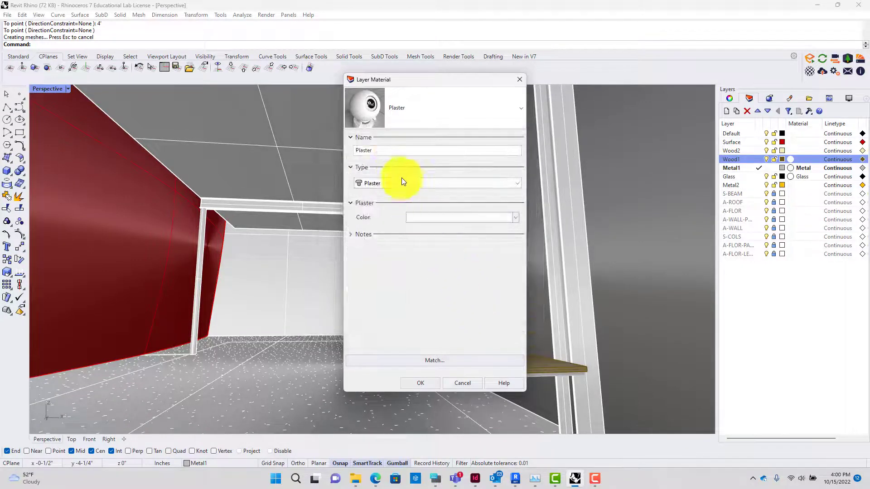
- Import the Walnut dark material from the material library's Wood > Walnut folder and apply it to the Wood1 layer
left_click(404, 123)
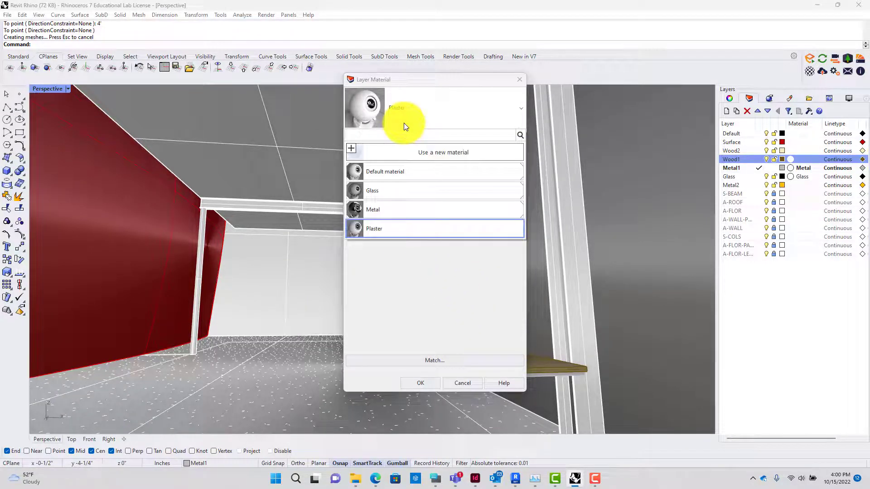
left_click(351, 150)
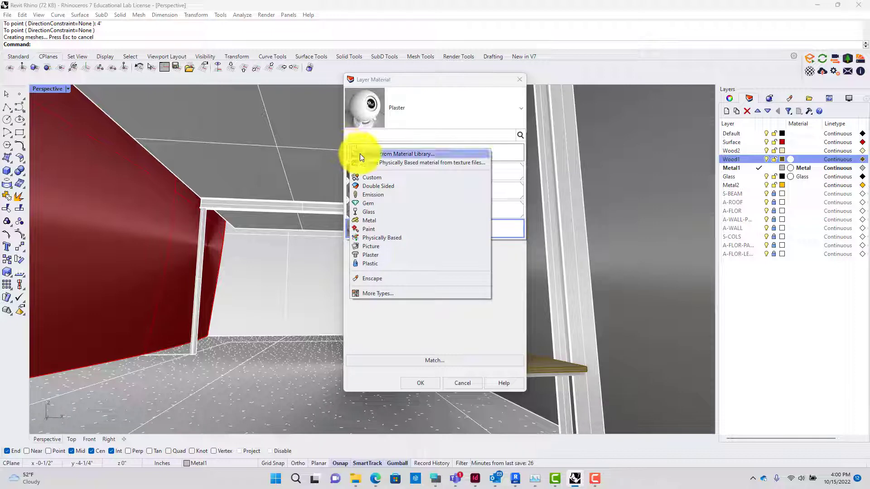
left_click(360, 154)
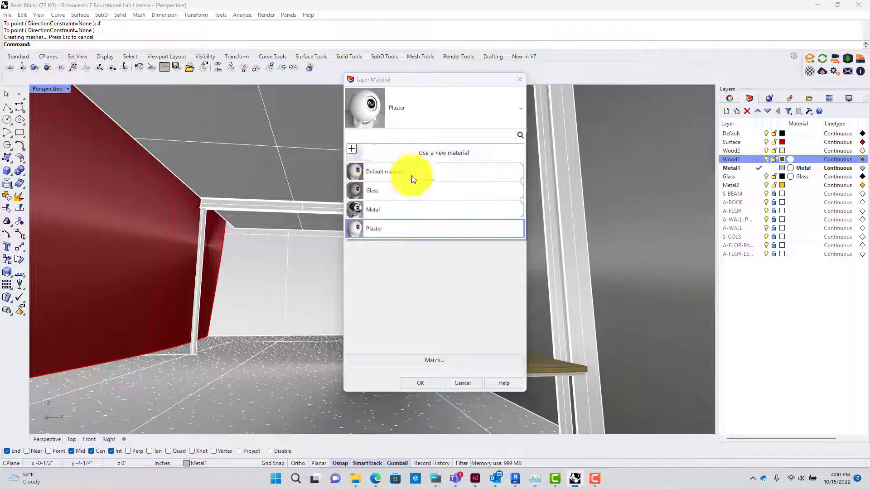
scroll(482, 275, "down", 3)
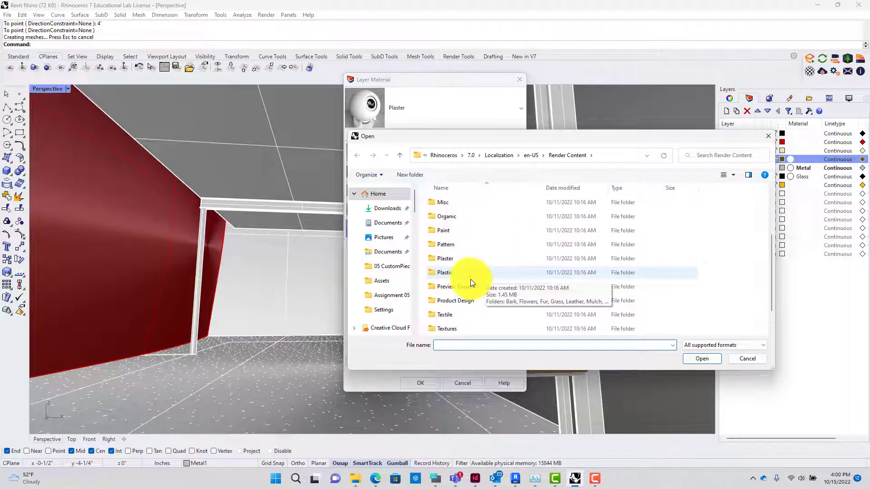
double_click(451, 316)
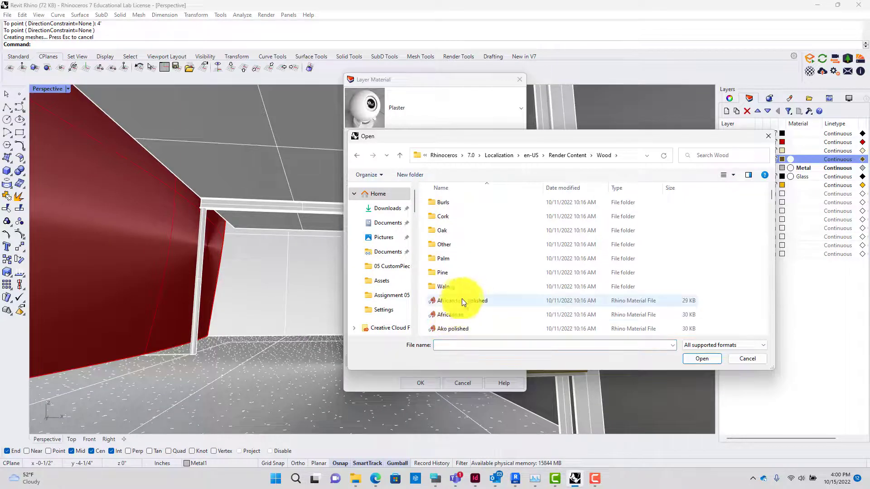
double_click(466, 288)
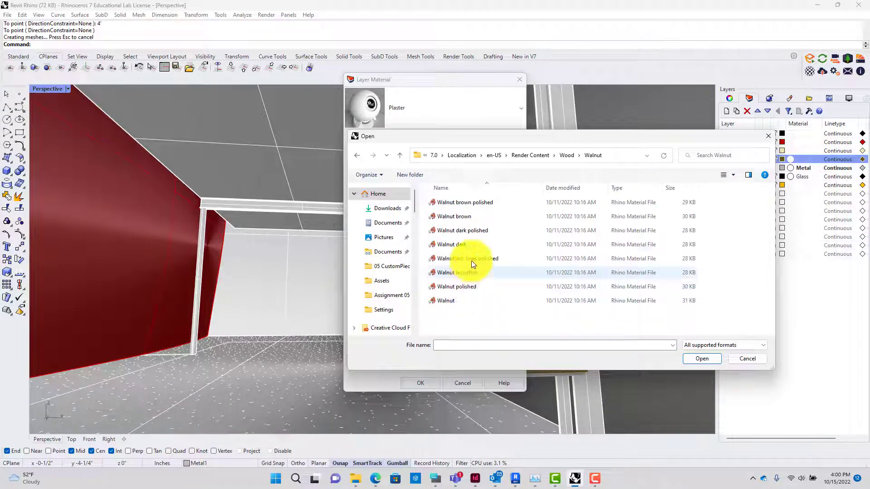
left_click(480, 245)
left_click(698, 358)
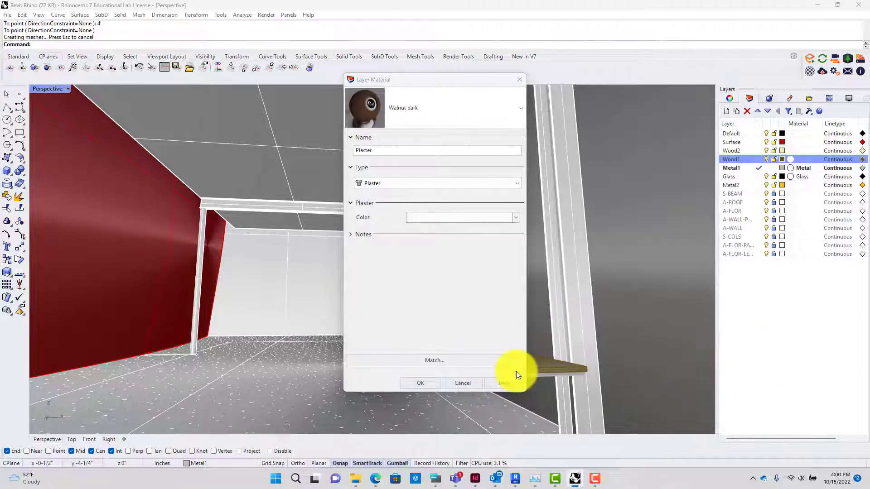
left_click(428, 382)
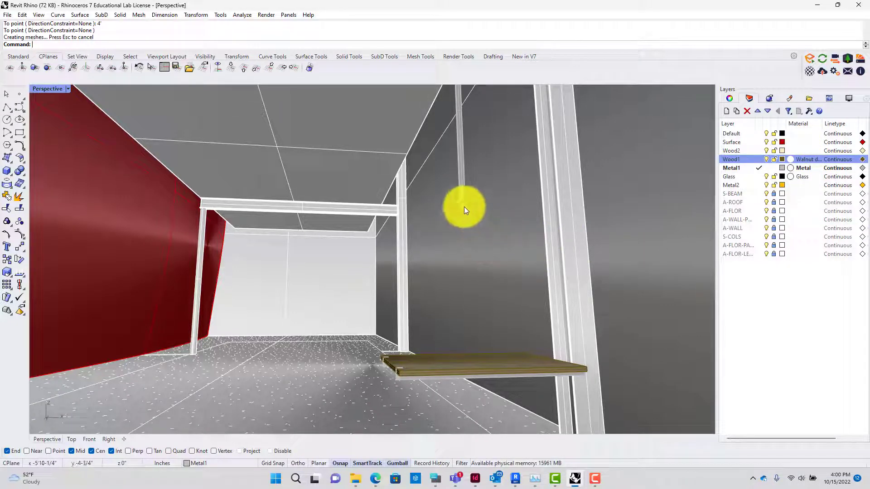
- Make Glass the current layer and orient the construction plane to the box standing on the floor
left_click(757, 176)
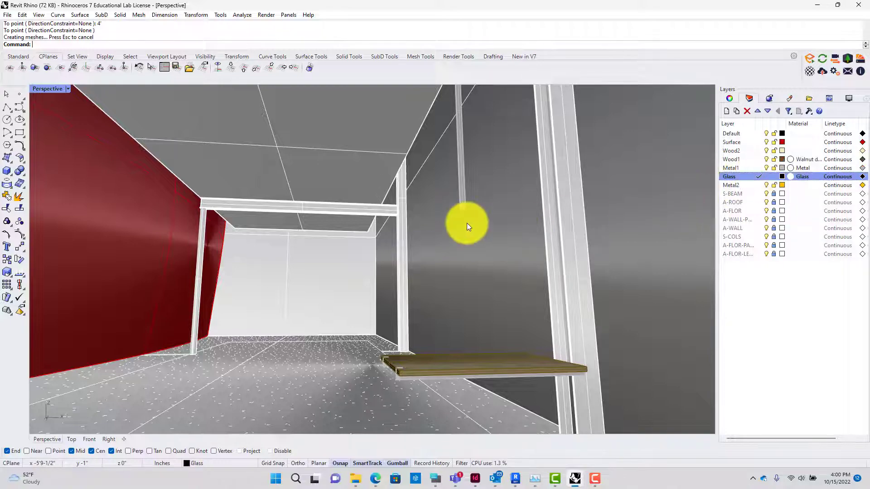
right_click_drag(467, 223, 420, 380)
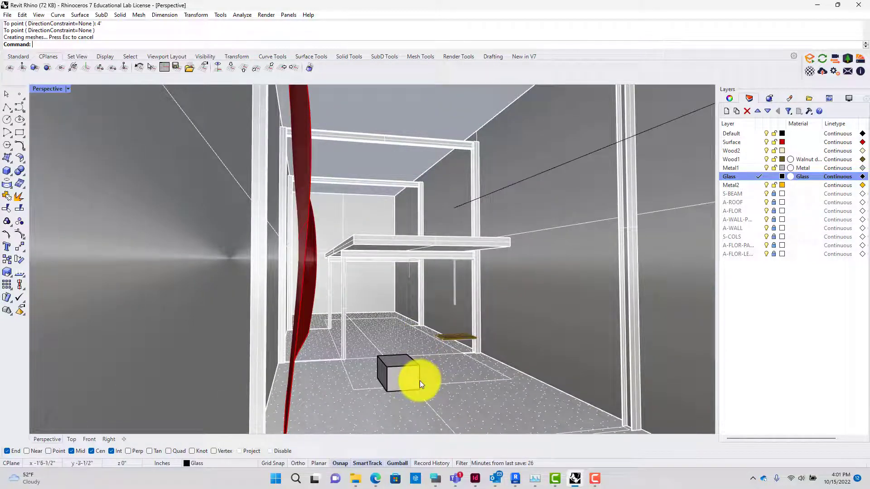
type("CE")
key("Return")
left_click(401, 364)
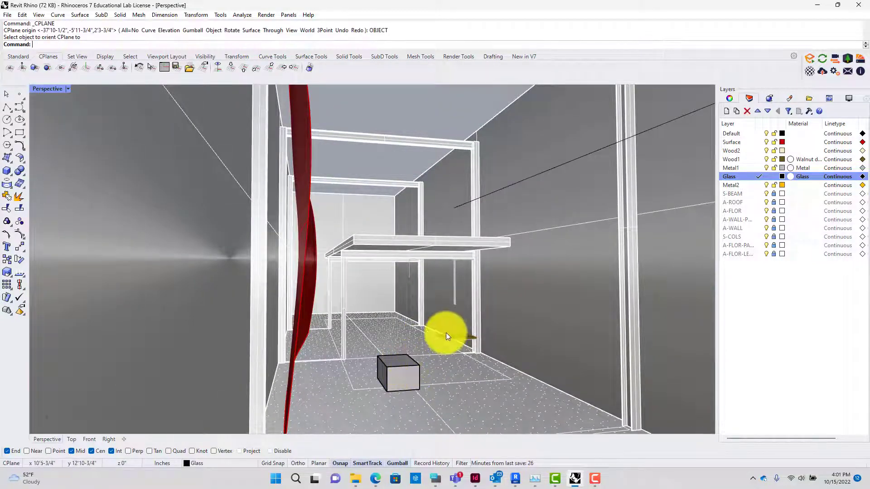
- Draw a 6" square centred on the lower end of the hanging metal support above the shelf
scroll(448, 331, "up", 8)
scroll(466, 330, "down", 6)
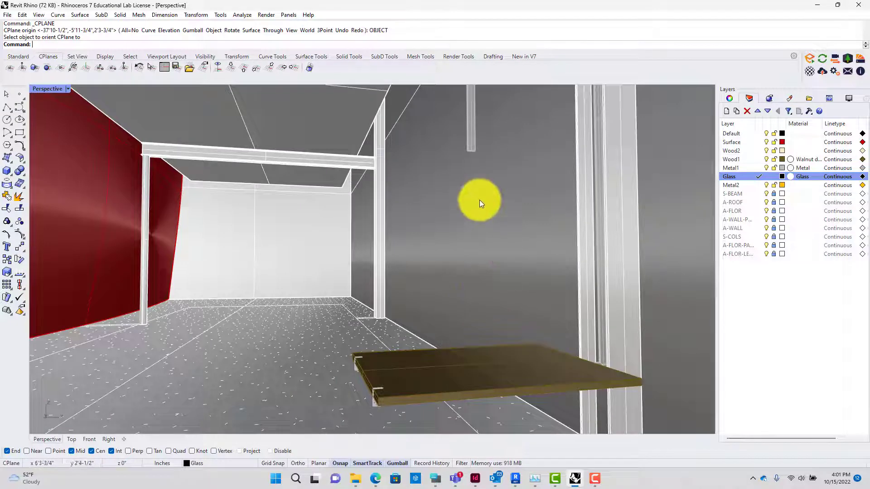
type("Rectangle")
key("Return")
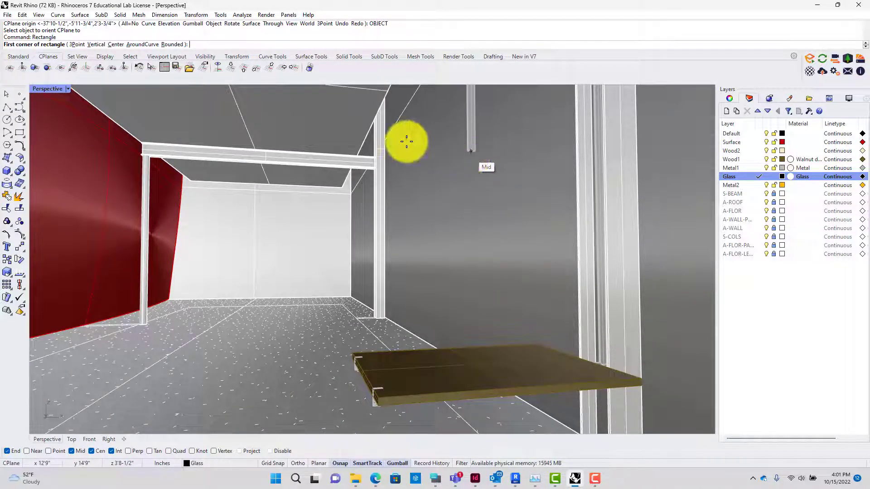
left_click(114, 44)
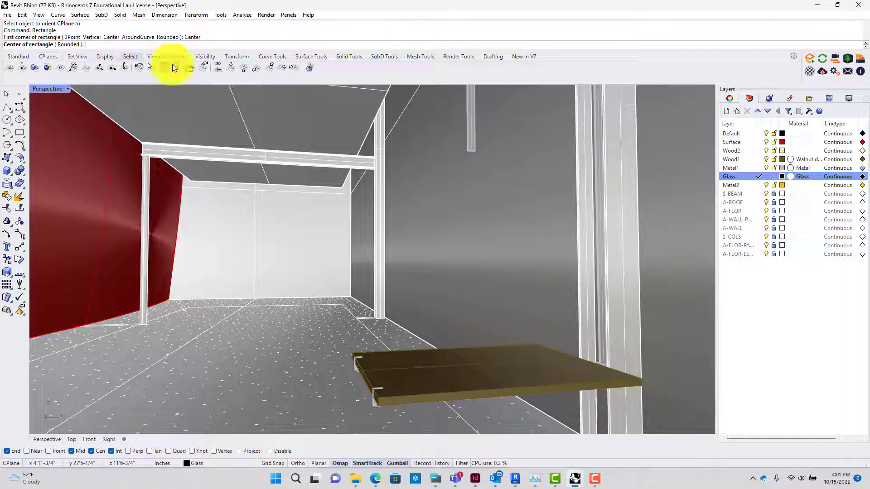
left_click(471, 151)
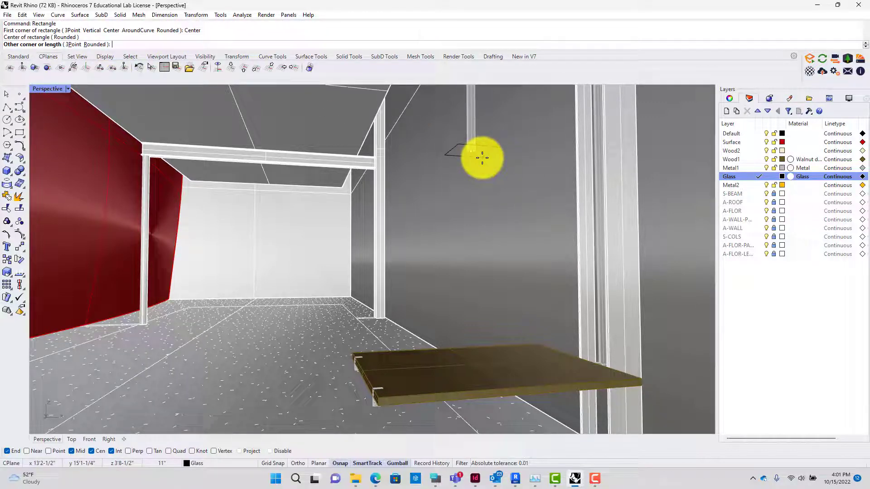
type("6\"")
key("Return")
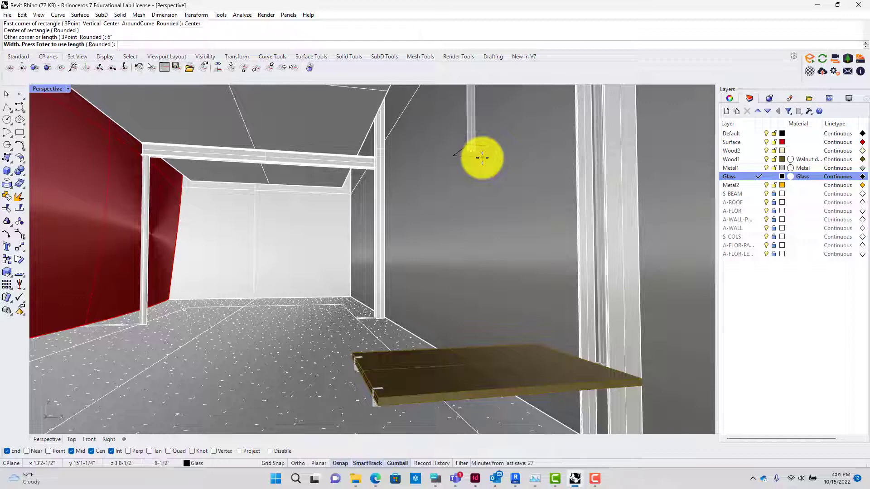
key("Return")
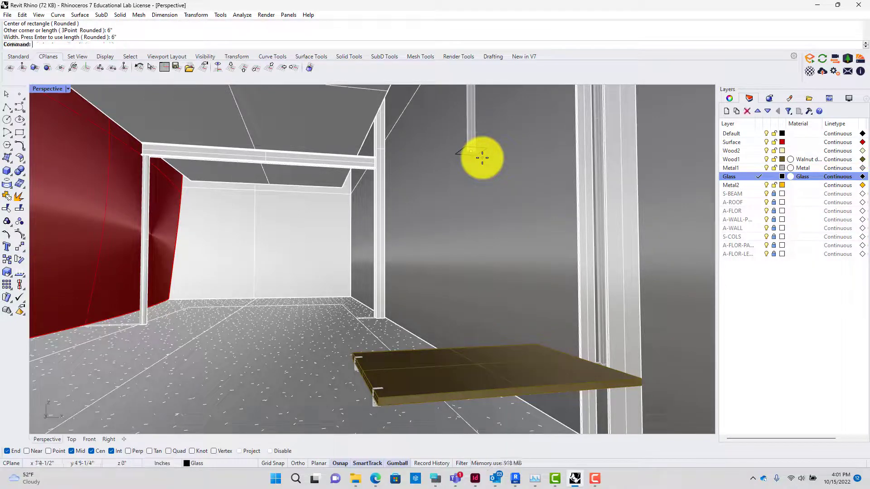
- Extrude the square downward 9" with ExtrudeCrv to form the hanging light's glass shade
type("ee")
key("Return")
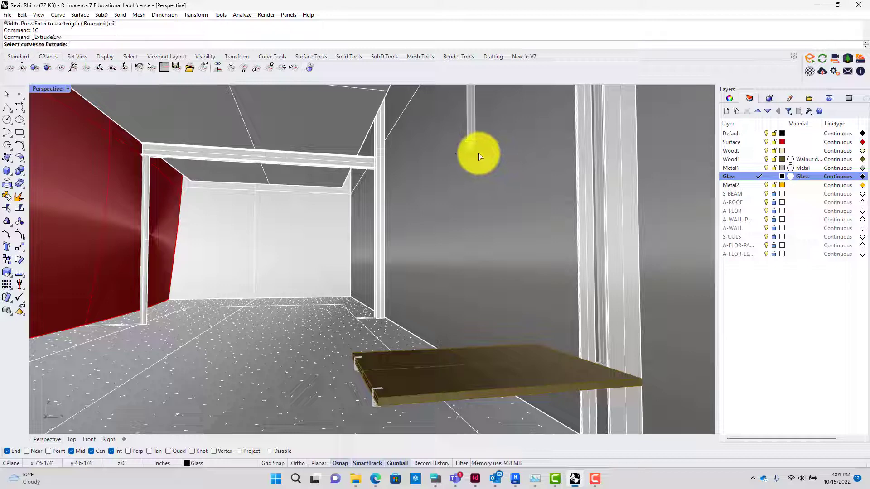
left_click(478, 153)
key("Return")
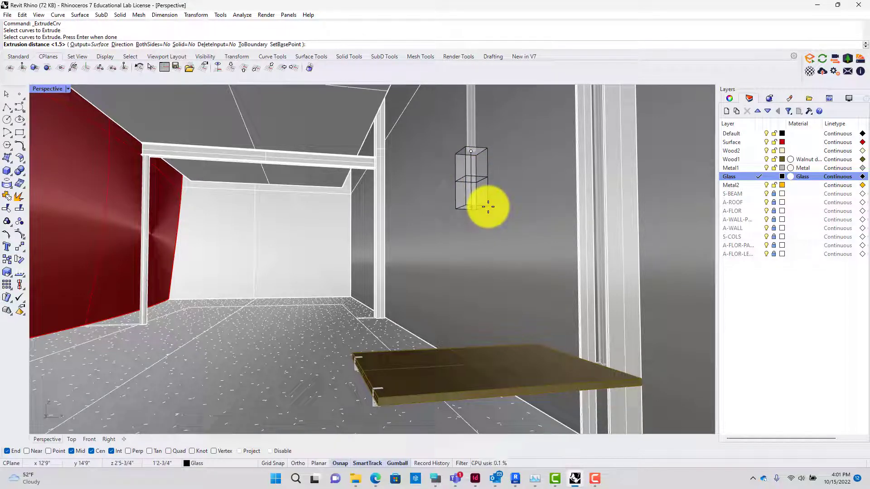
type("9\"")
key("Return")
- Lower the bottom edge of the extruded glass shade by 3" with MoveEdge
right_click_drag(485, 198, 417, 247)
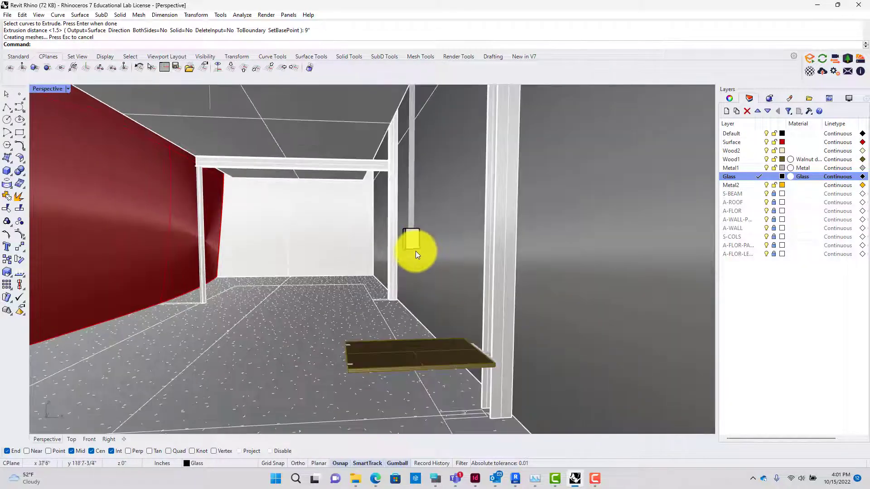
left_click(414, 247)
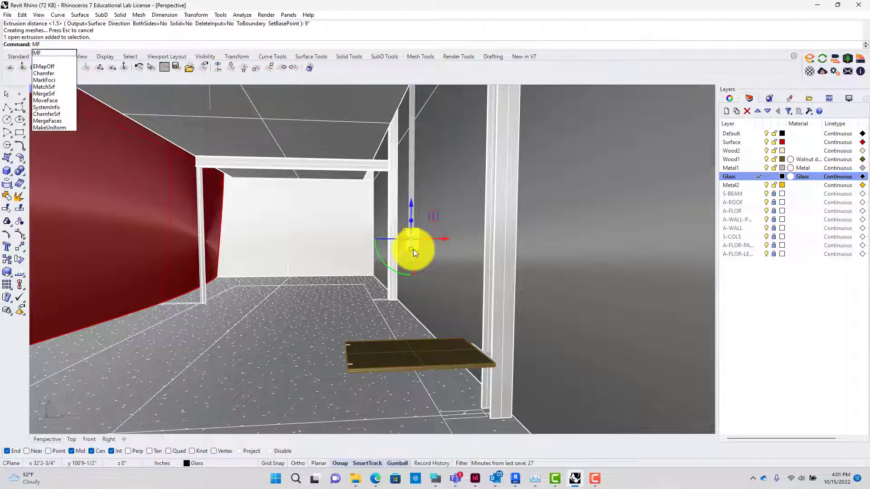
type("MF")
key("BackSpace")
type("E")
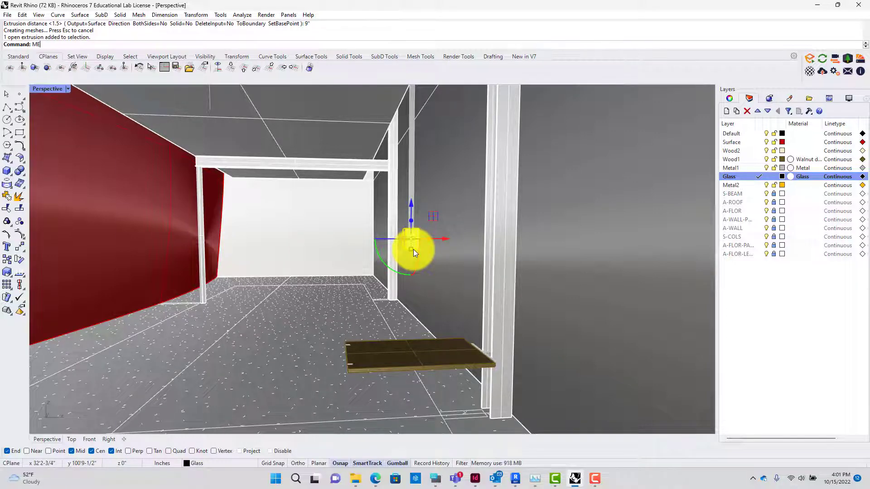
key("Return")
left_click(412, 249)
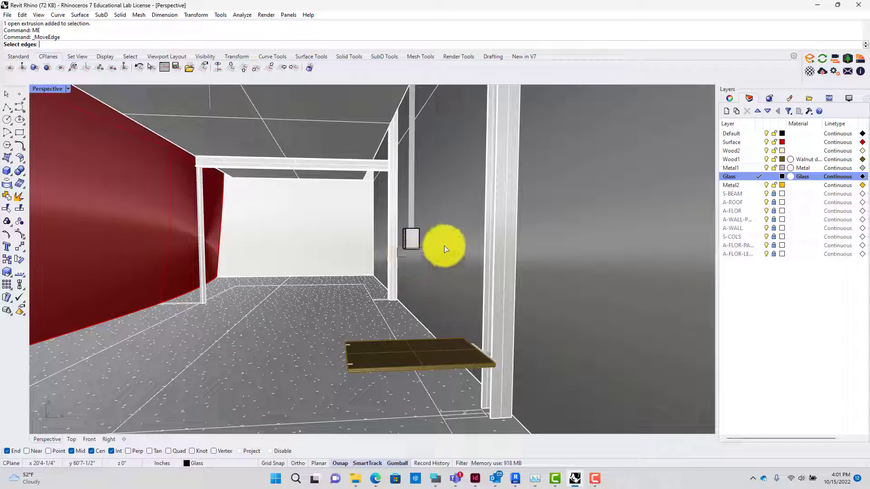
key("Return")
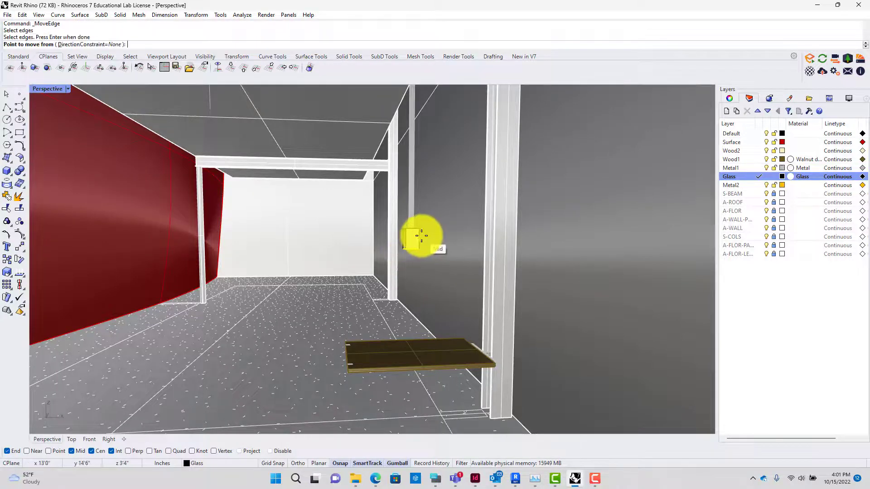
left_click(421, 242)
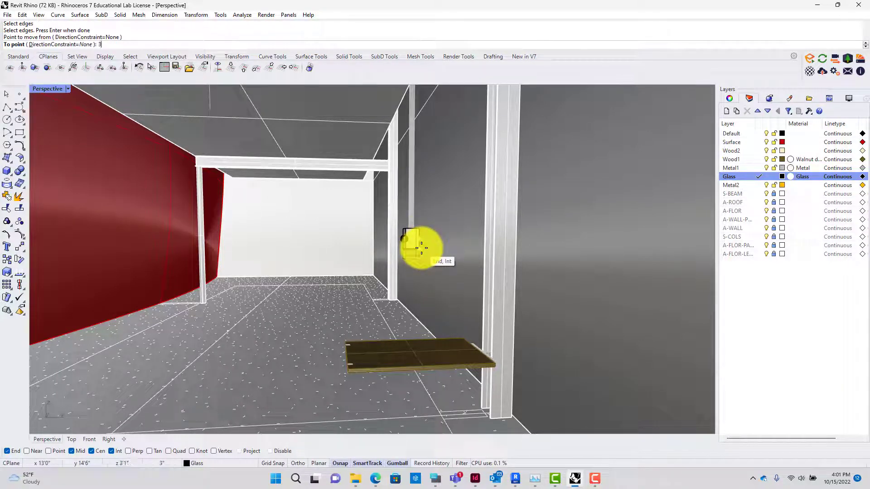
type("3\"")
key("Return")
left_click(424, 254)
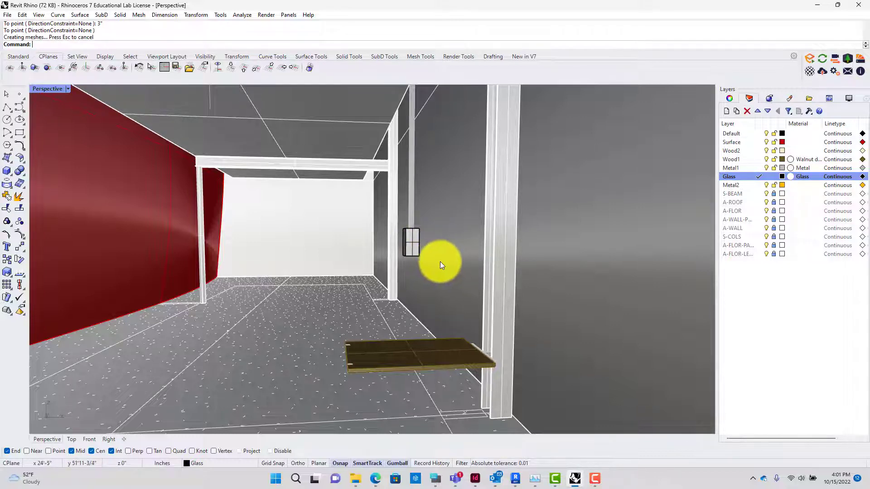
- Preview the shelf and hanging light in Rendered display mode, and return the Perspective view to Shaded
mouse_move(440, 262)
right_mouse_down()
mouse_move(442, 252)
mouse_move(427, 252)
right_mouse_up()
left_click(66, 90)
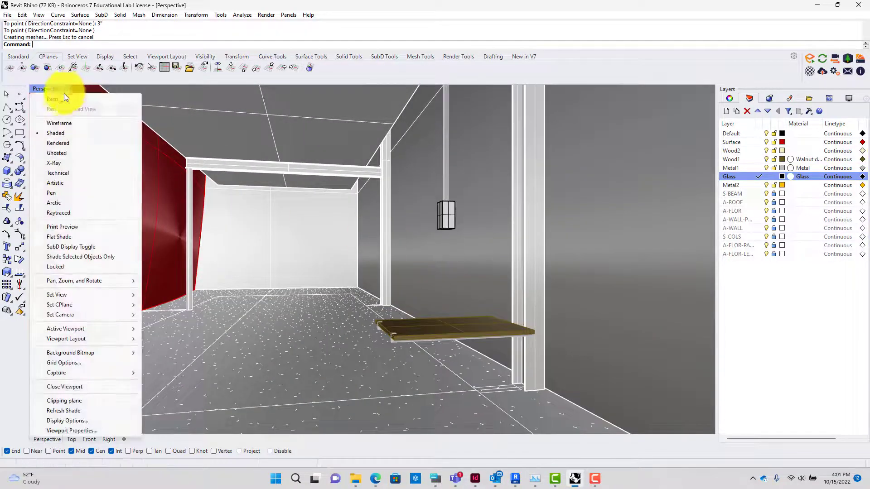
left_click(60, 141)
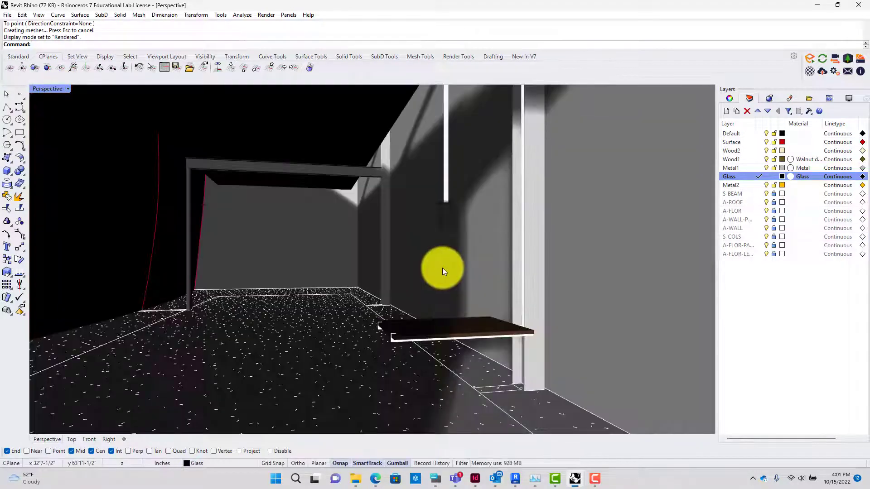
right_click_drag(442, 267, 431, 277)
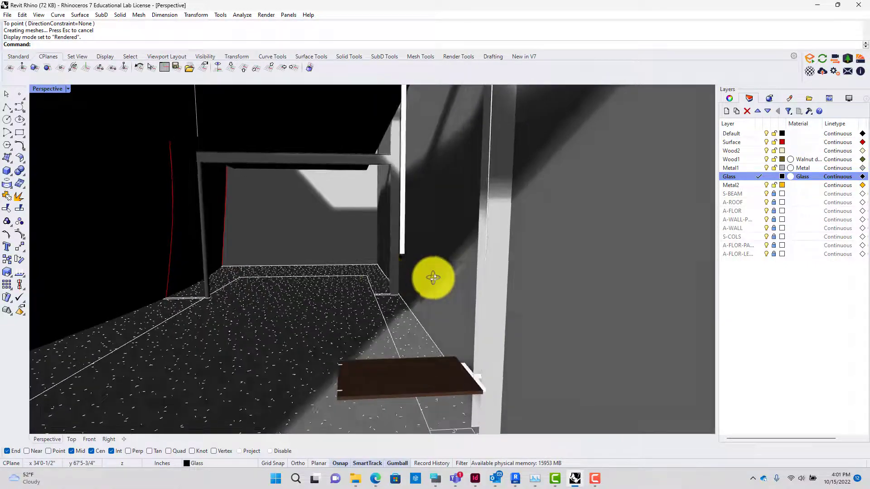
left_click(67, 89)
left_click(61, 135)
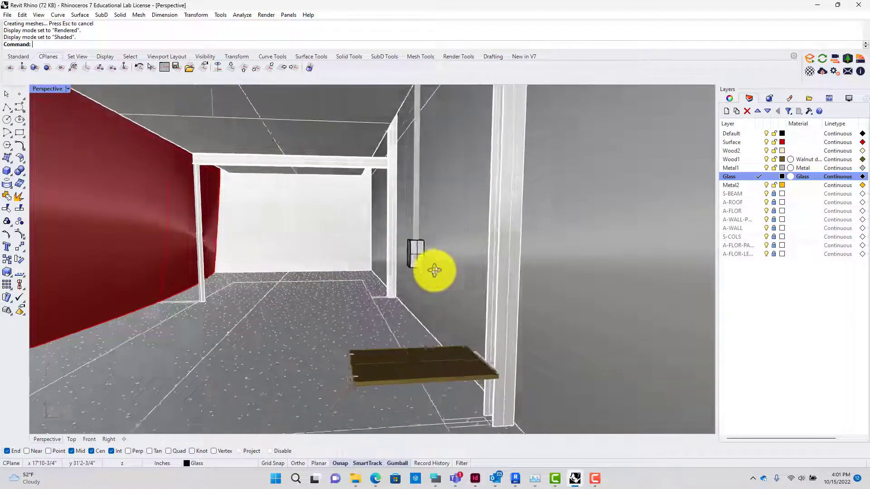
- Highlight the bent metal support and examine how it connects the shelf with the hanging glass shade
scroll(439, 271, "down", 4)
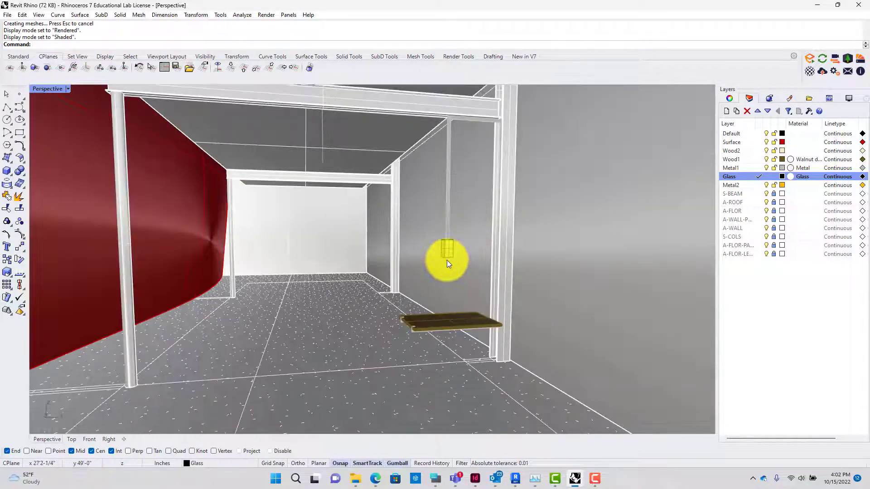
left_click(450, 226)
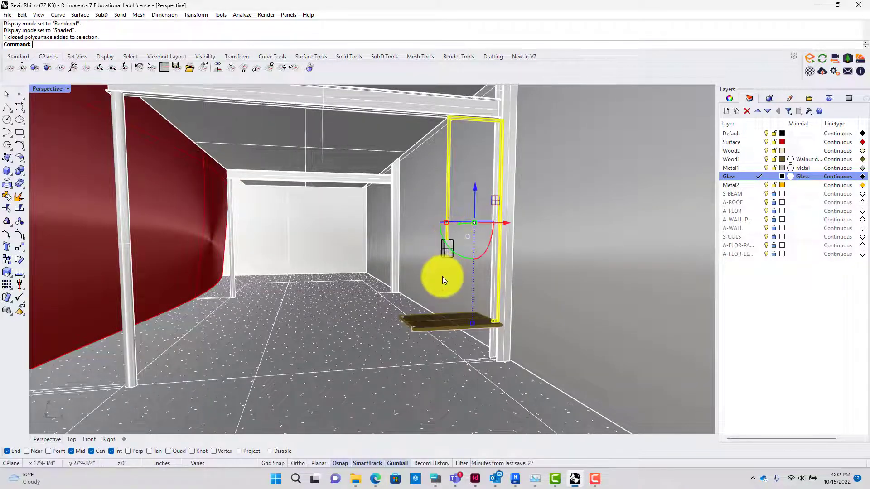
right_click_drag(443, 276, 431, 275)
scroll(432, 277, "up", 2)
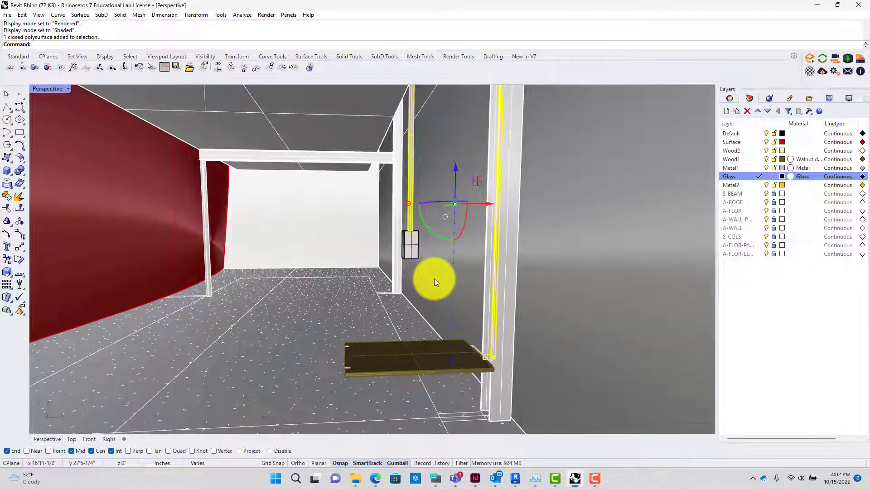
scroll(434, 279, "down", 2)
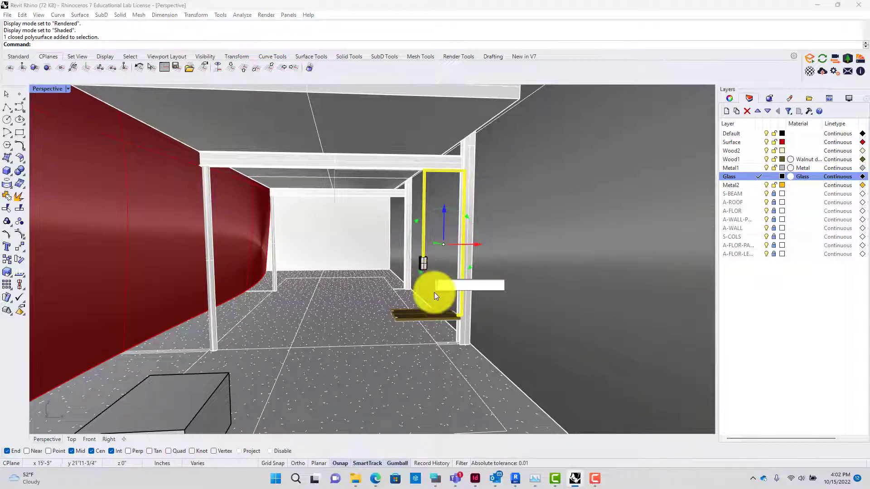
left_click(436, 294)
scroll(433, 279, "up", 2)
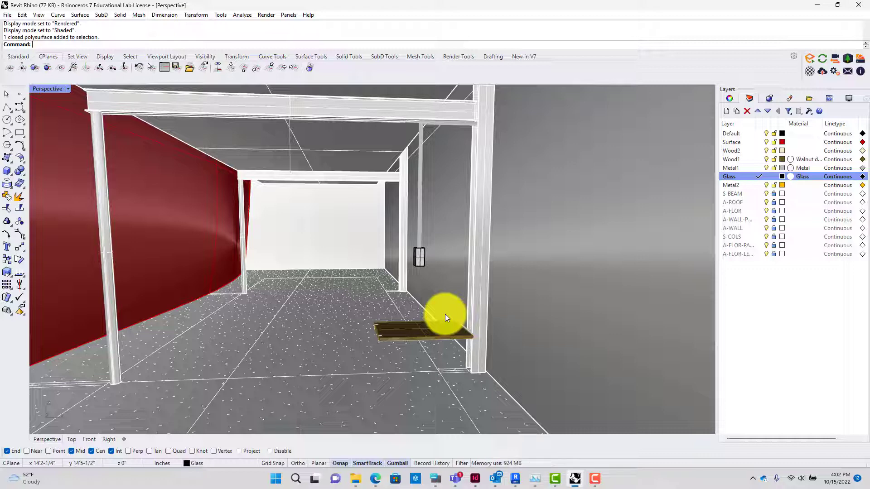
- Select the wood shelf board below the hanging glass shade
right_click_drag(445, 314, 450, 286)
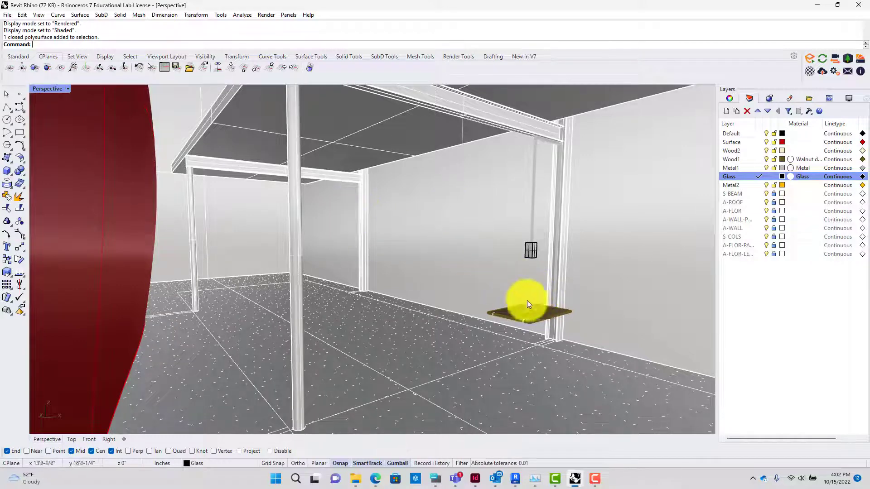
right_click_drag(559, 307, 414, 317)
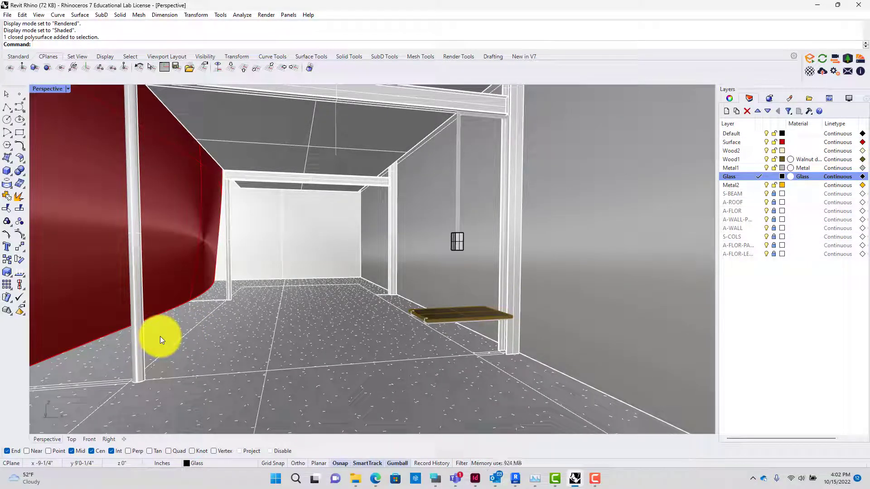
left_click(418, 312)
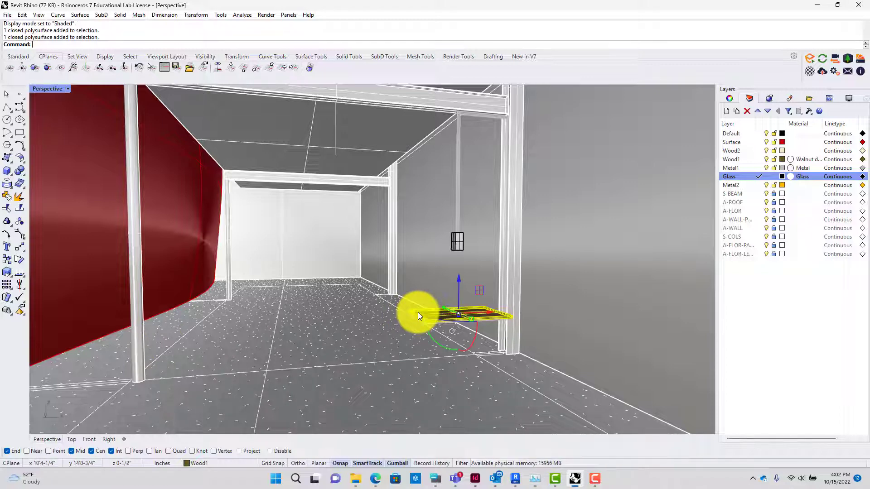